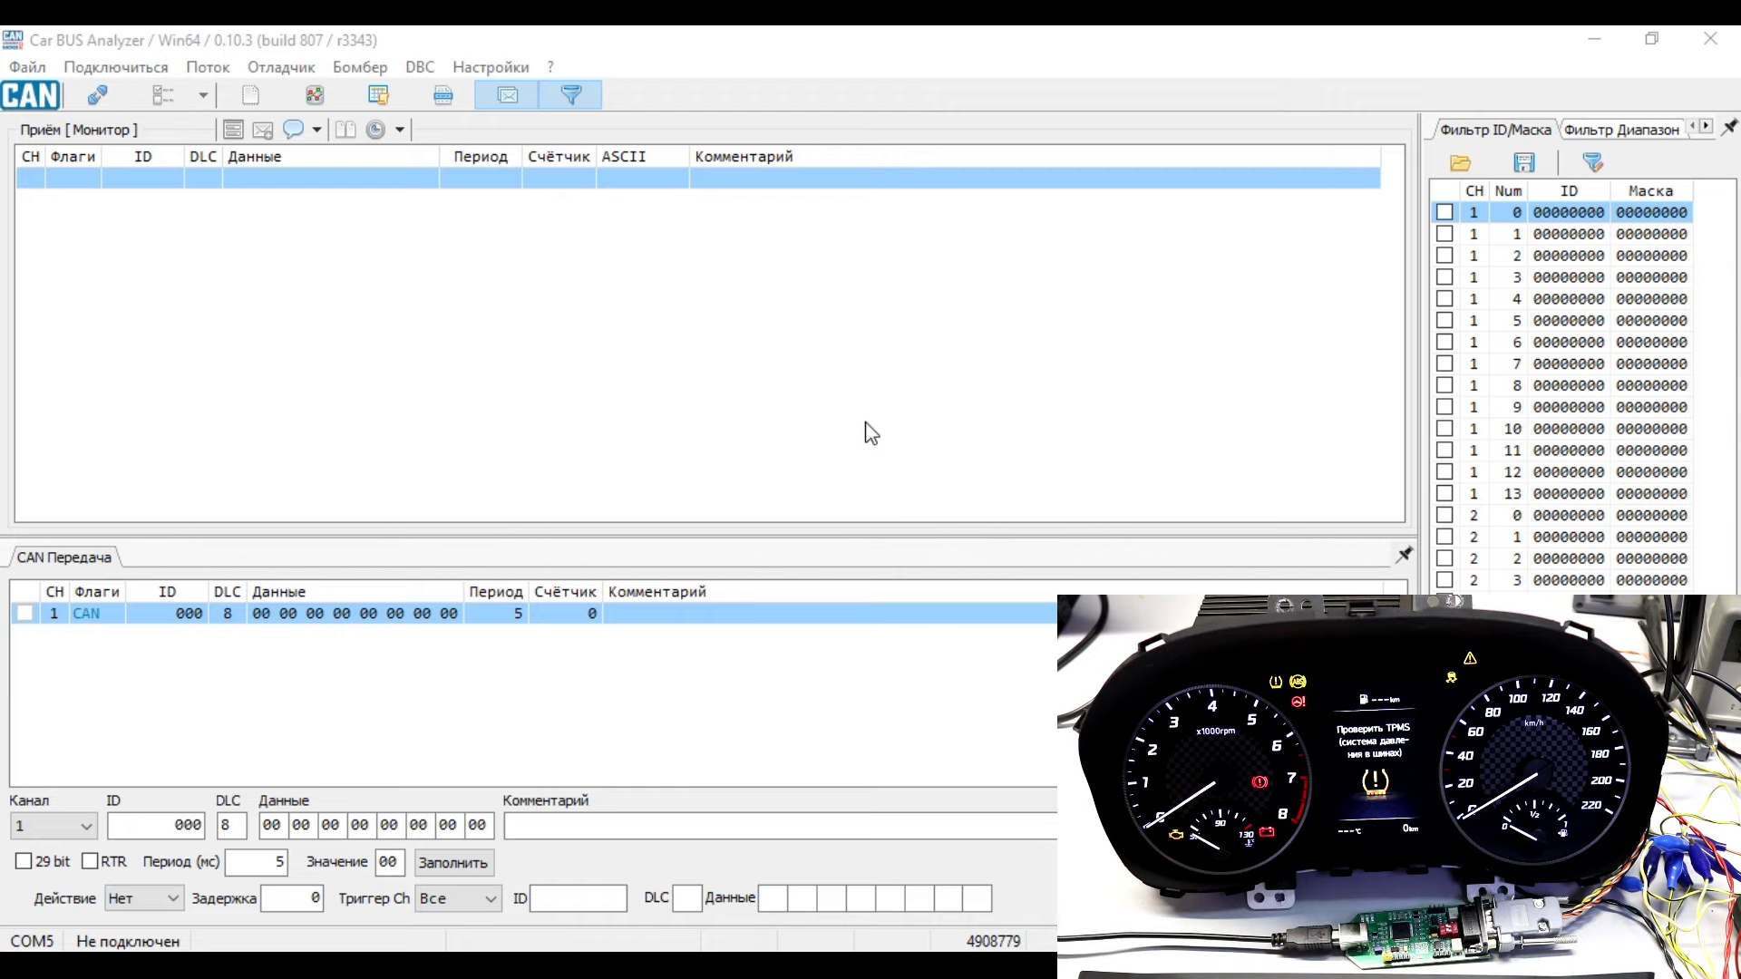
# Switch to the C-CAN-1.pdf diagram, examine how the control units are connected on the bus, and return to Car BUS Analyzer
pyautogui.hotkey('alt', 'Tab')
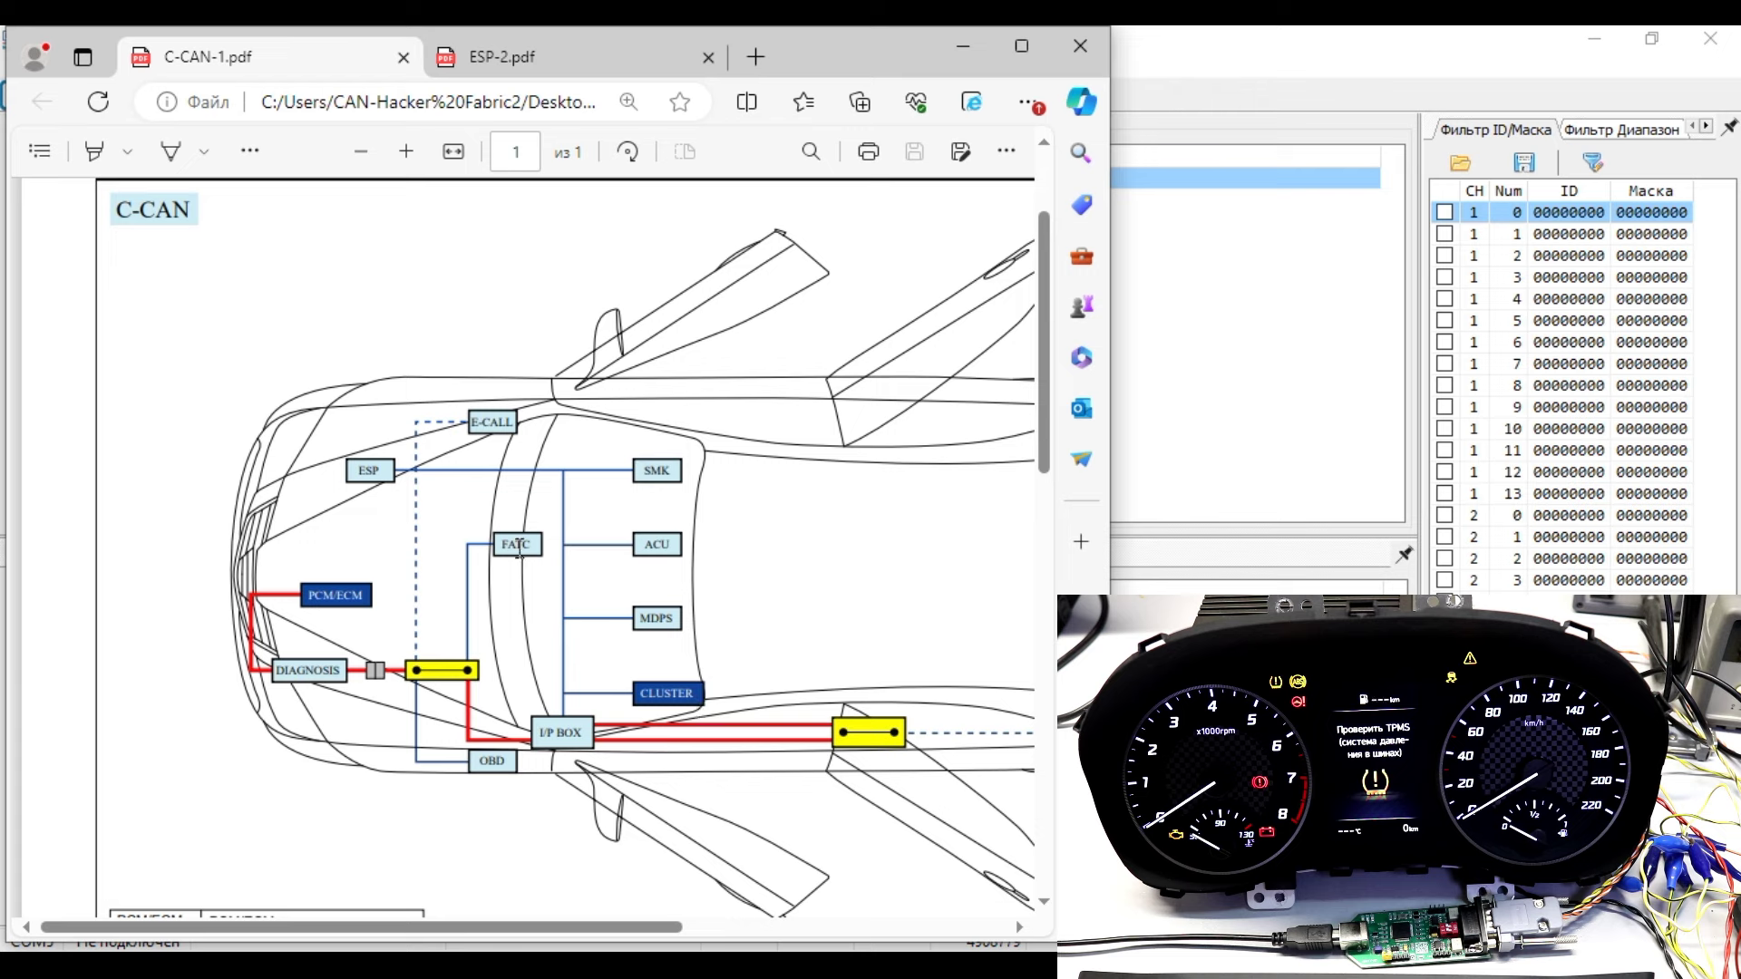
pyautogui.moveTo(497, 555); pyautogui.dragTo(498, 559)
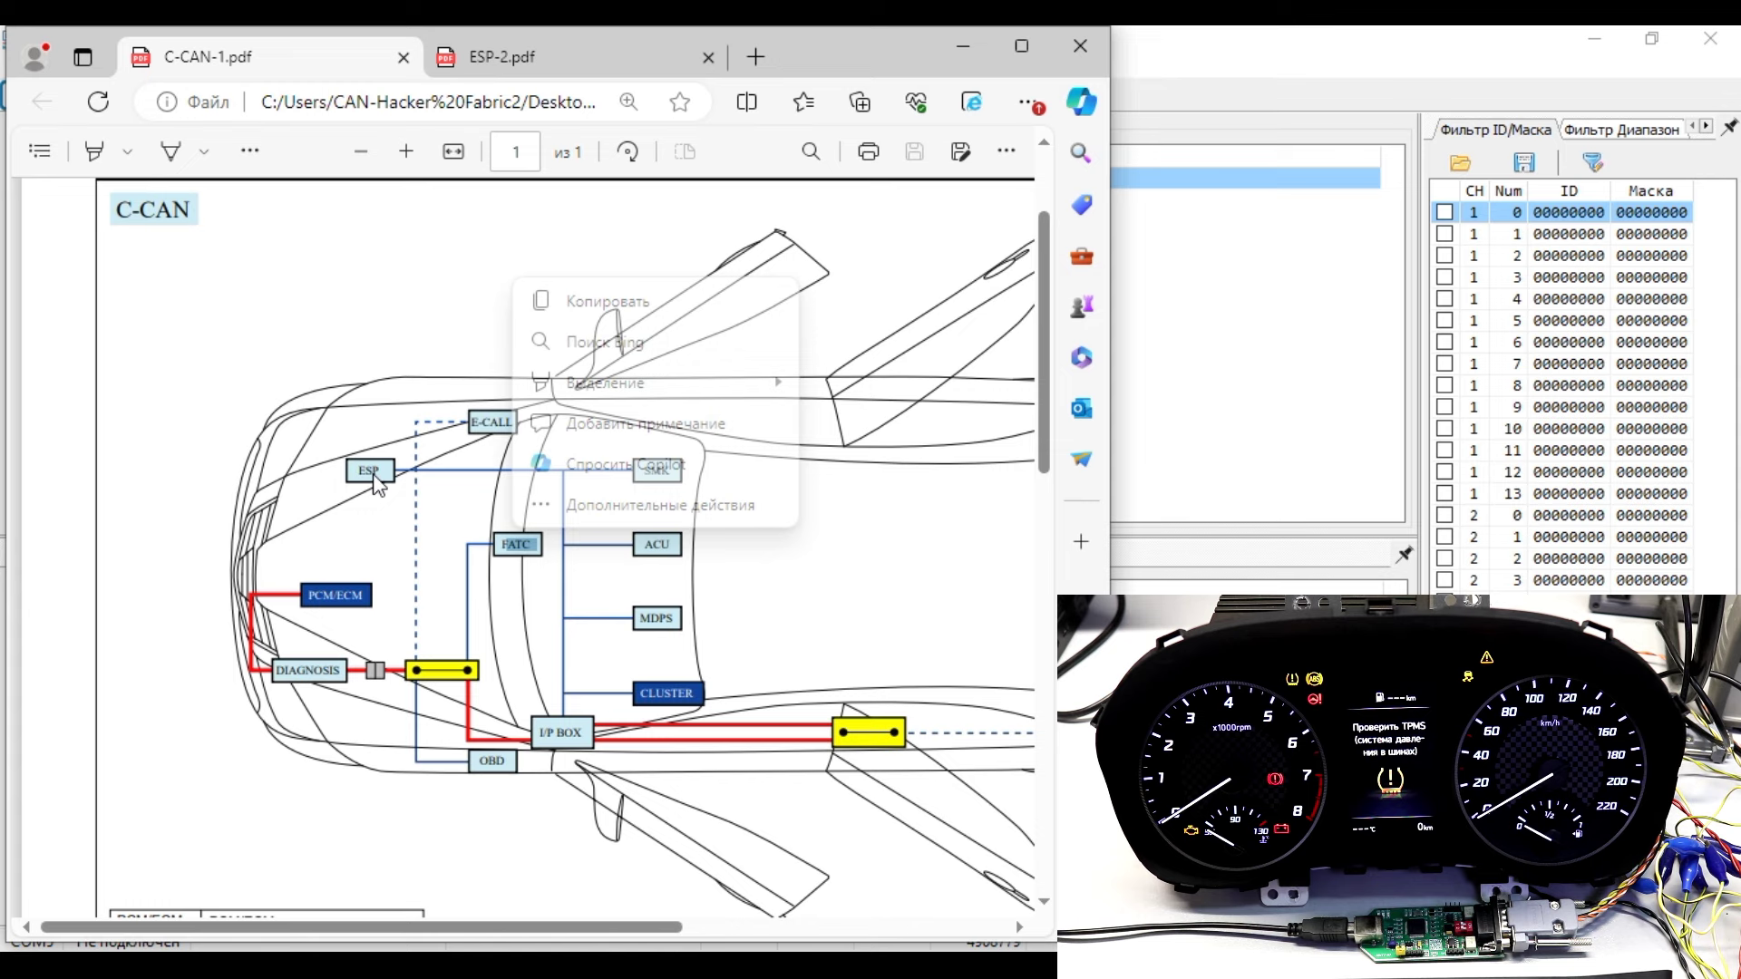
pyautogui.click(314, 673)
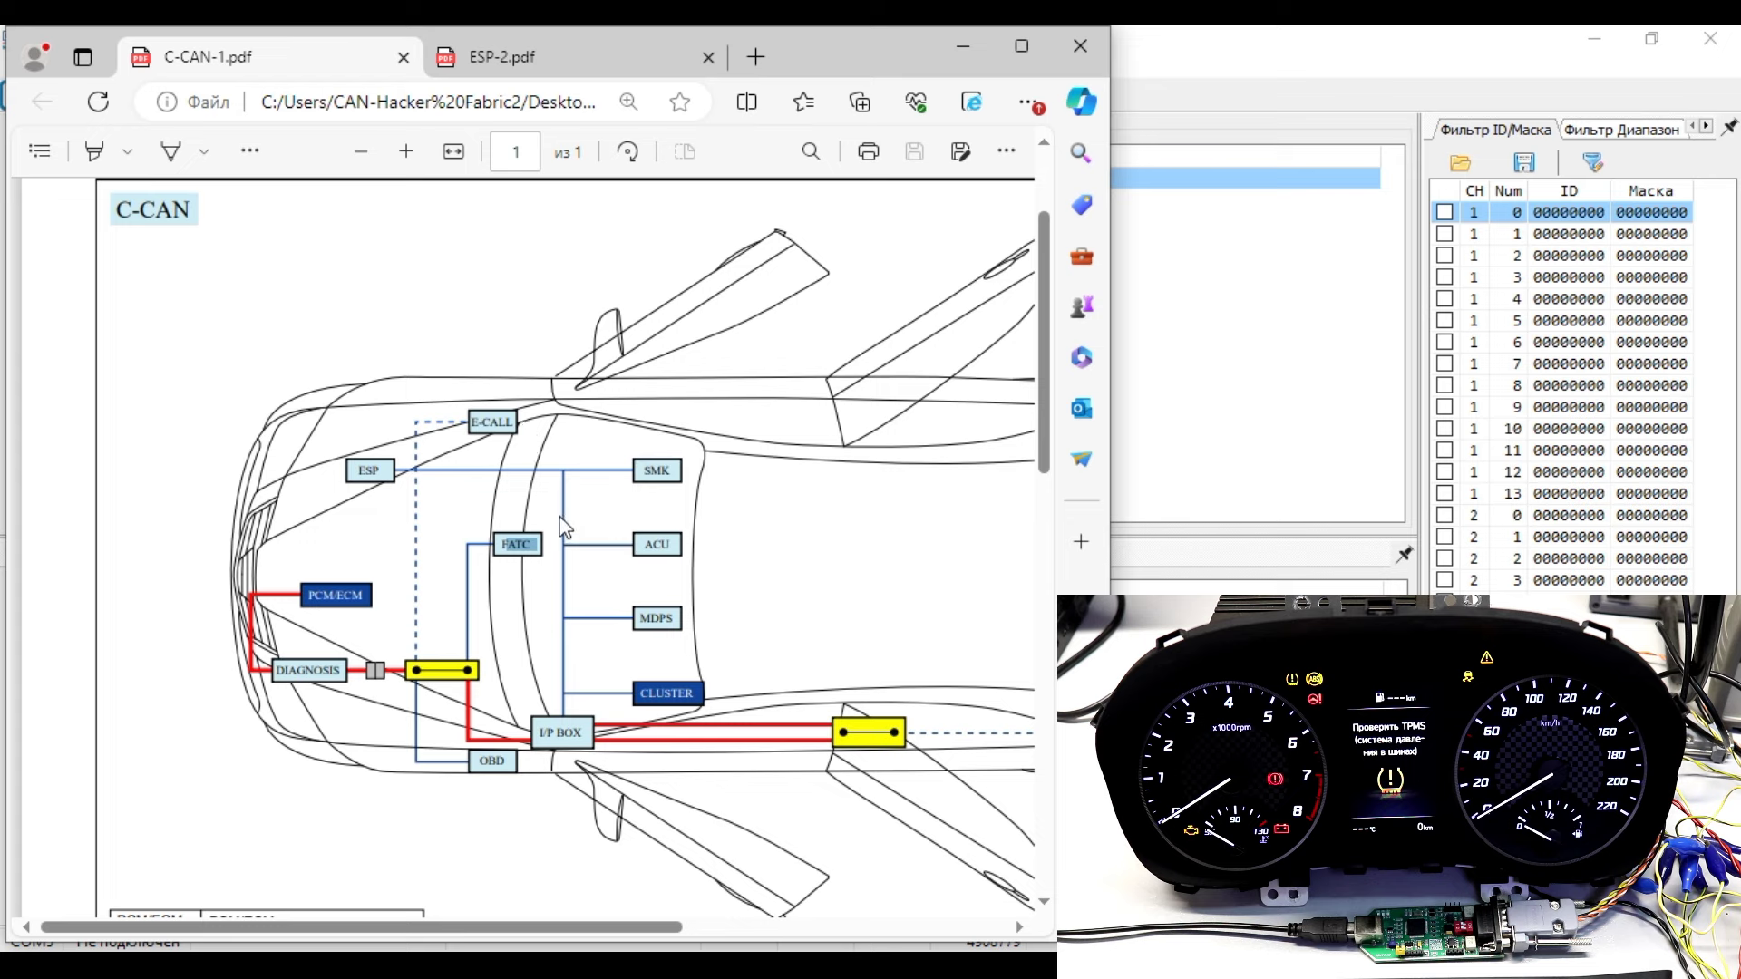
pyautogui.click(1198, 47)
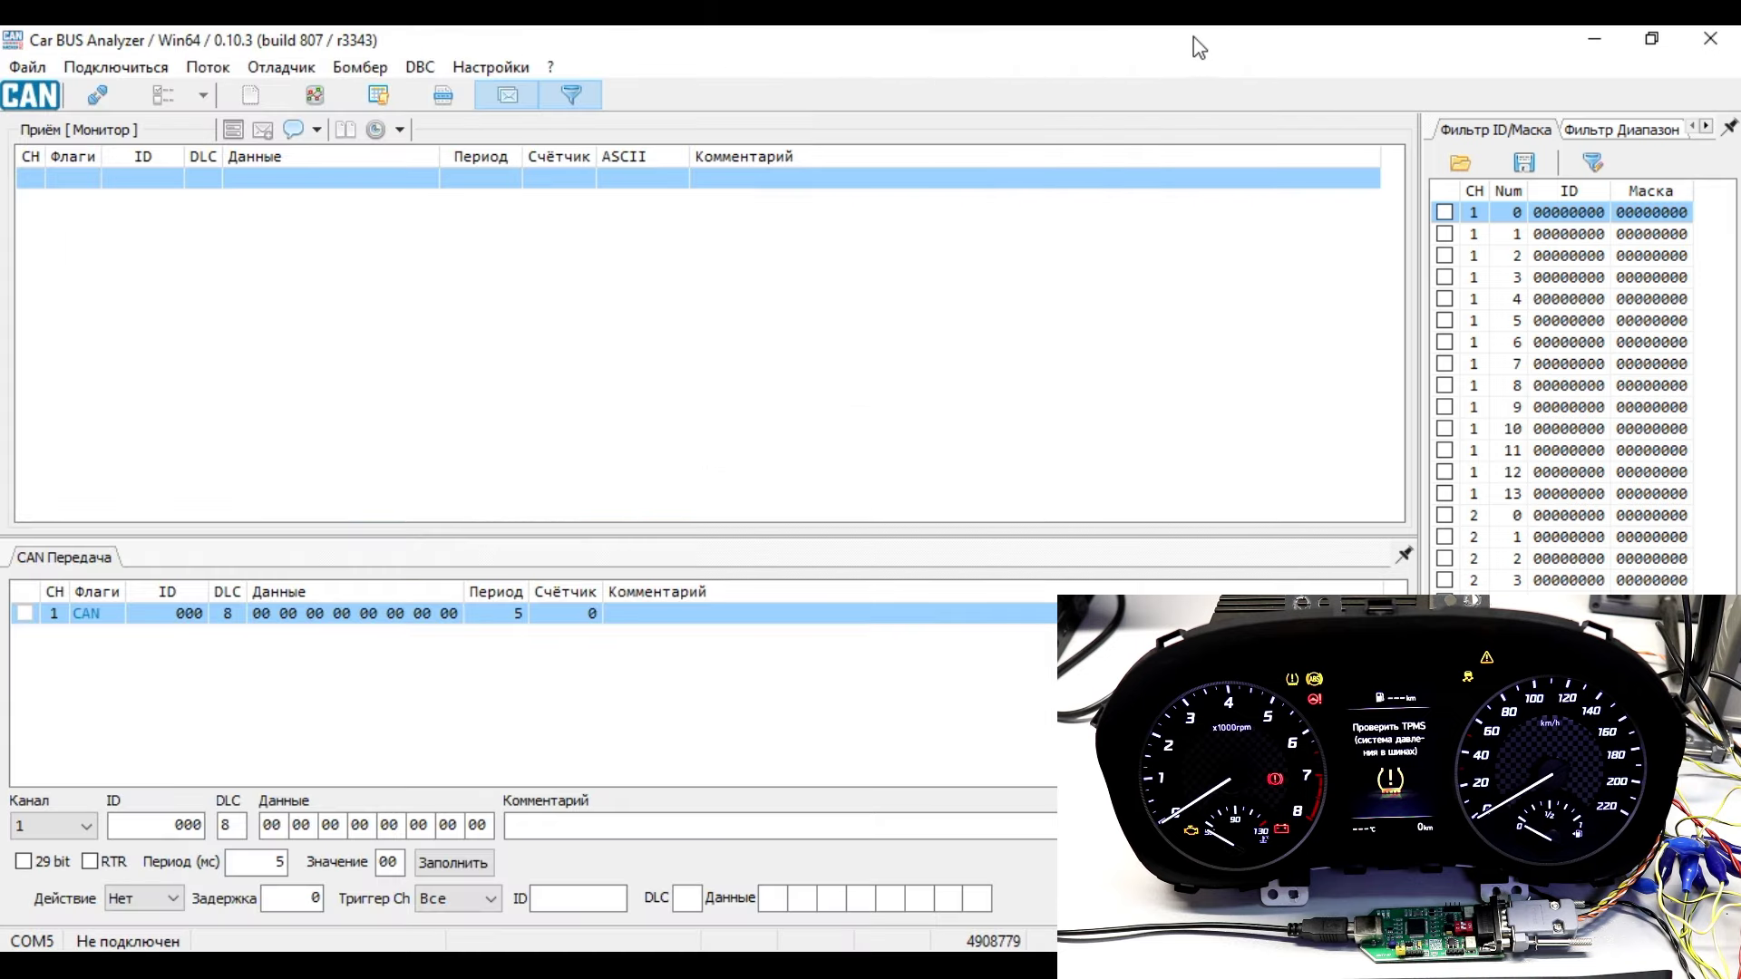
# Check the channel 1 speed in the device settings and connect to the CAN-Hacker v3.x CCL in 2xCAN mode
pyautogui.click(80, 72)
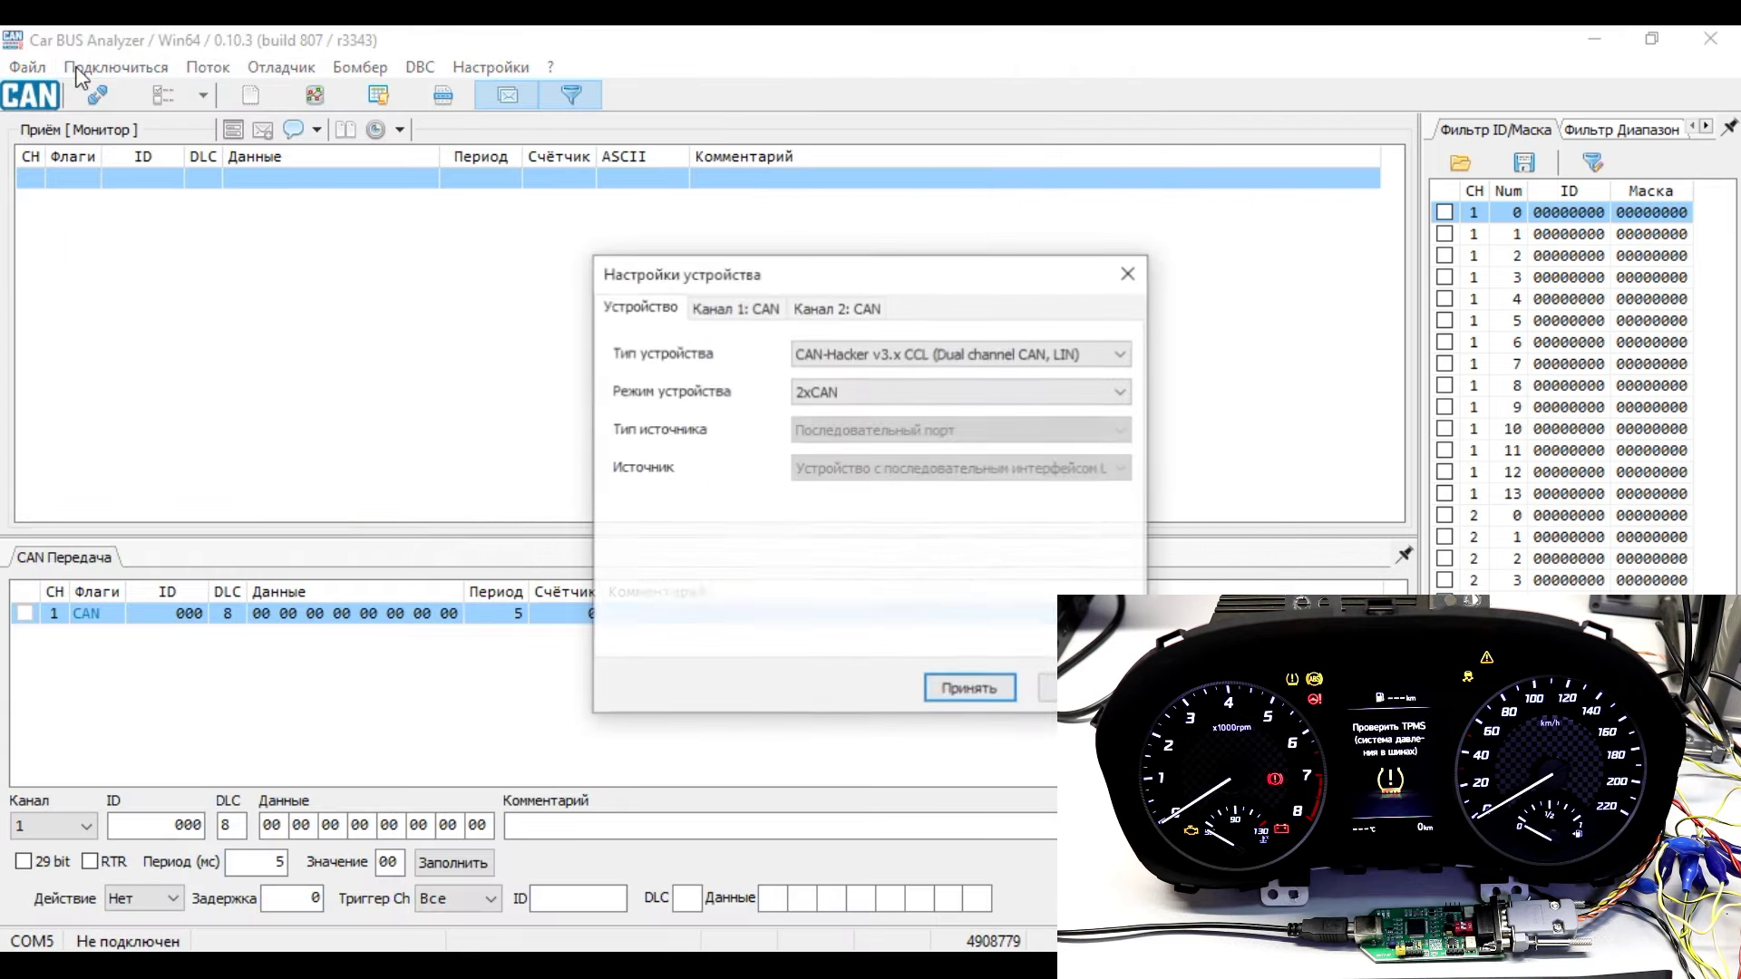
pyautogui.moveTo(660, 283); pyautogui.dragTo(146, 173)
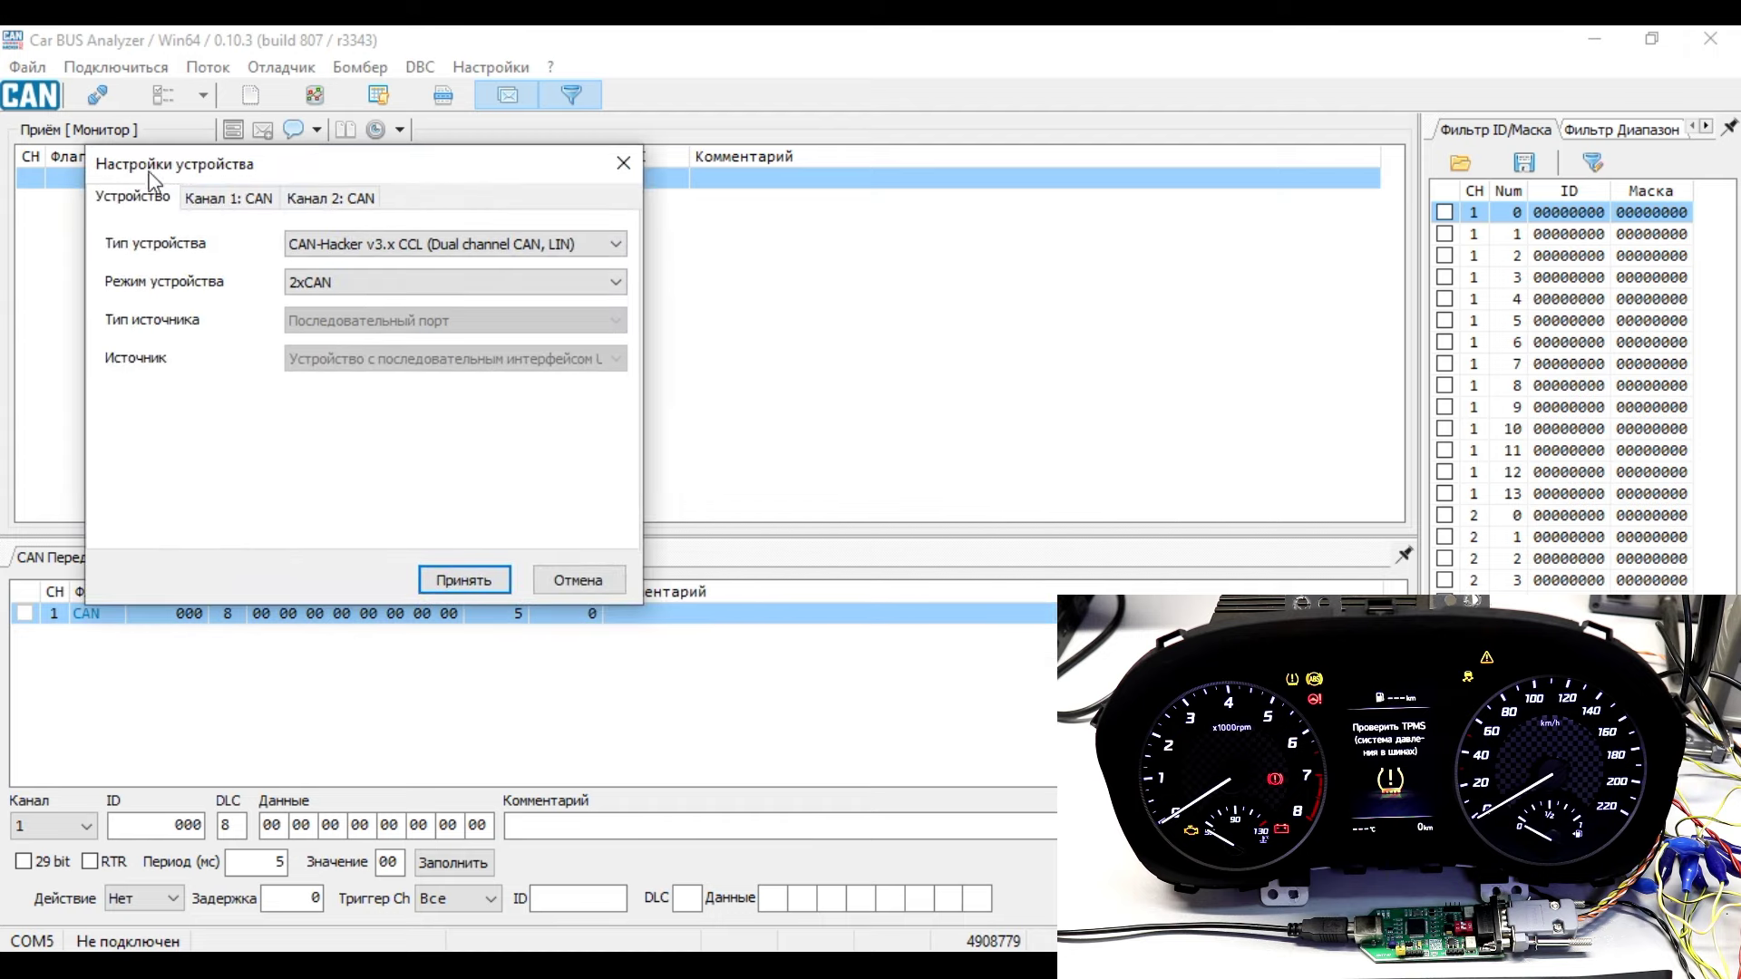
pyautogui.click(228, 196)
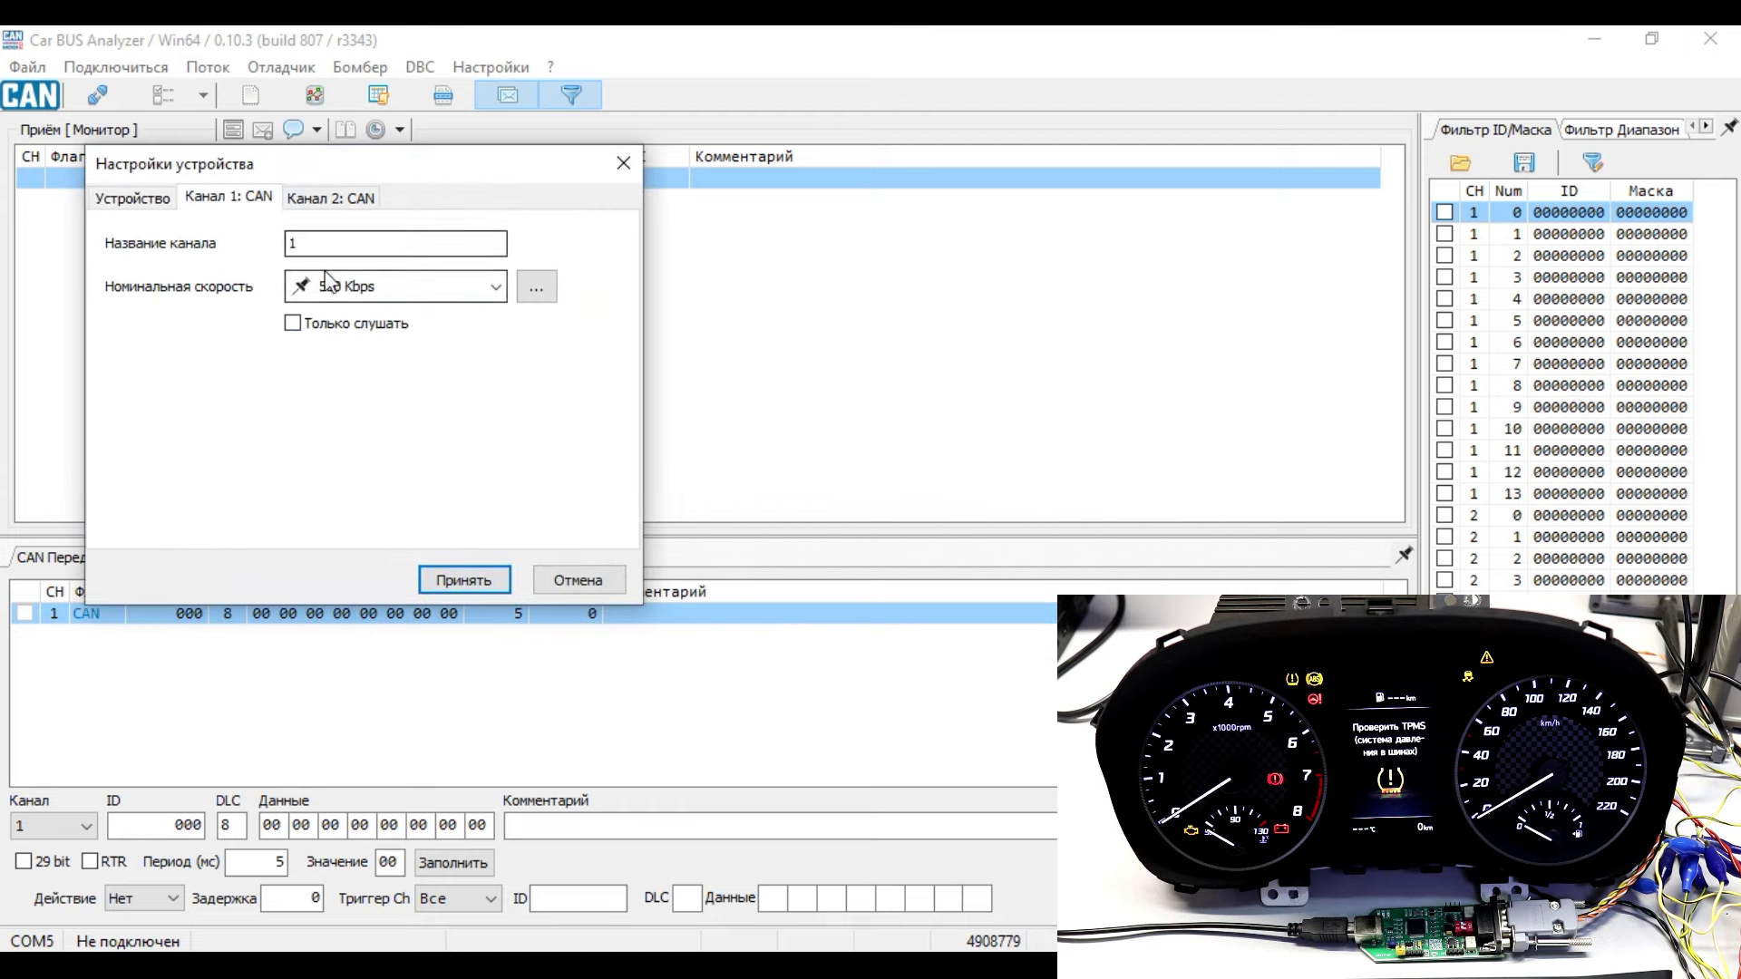
pyautogui.click(463, 577)
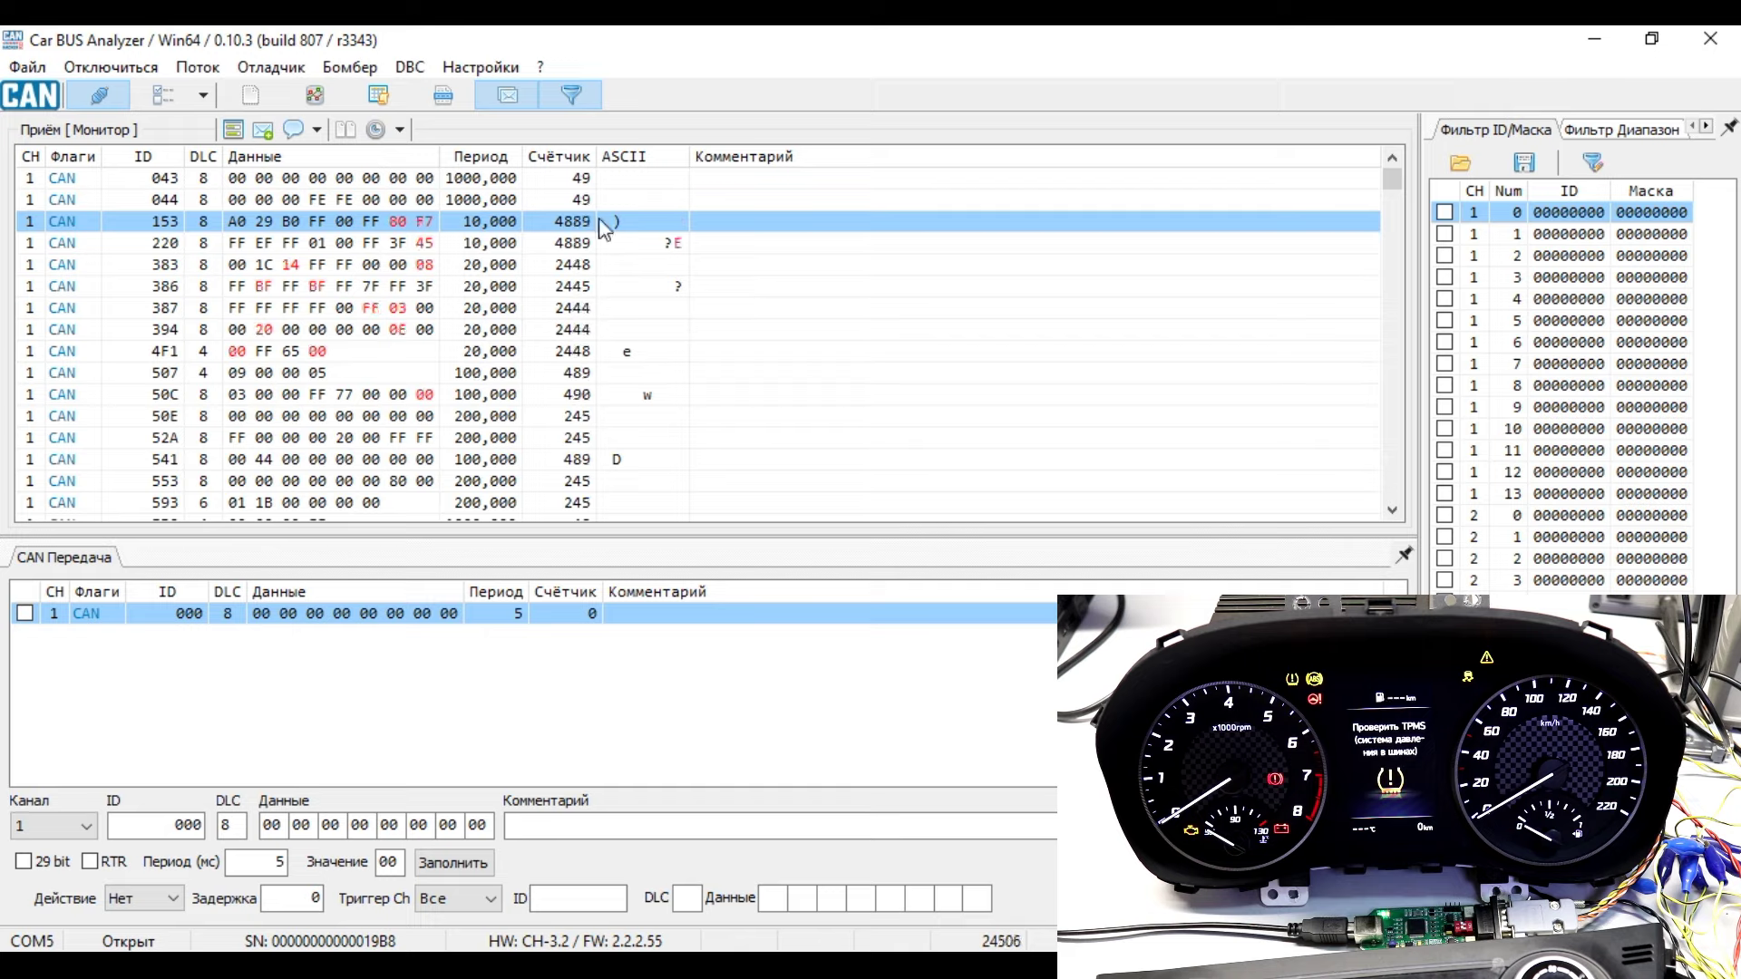
# Load the message comments from Solaris2-ABS-comments.cmt in the Solaris folder
pyautogui.click(32, 73)
pyautogui.click(81, 198)
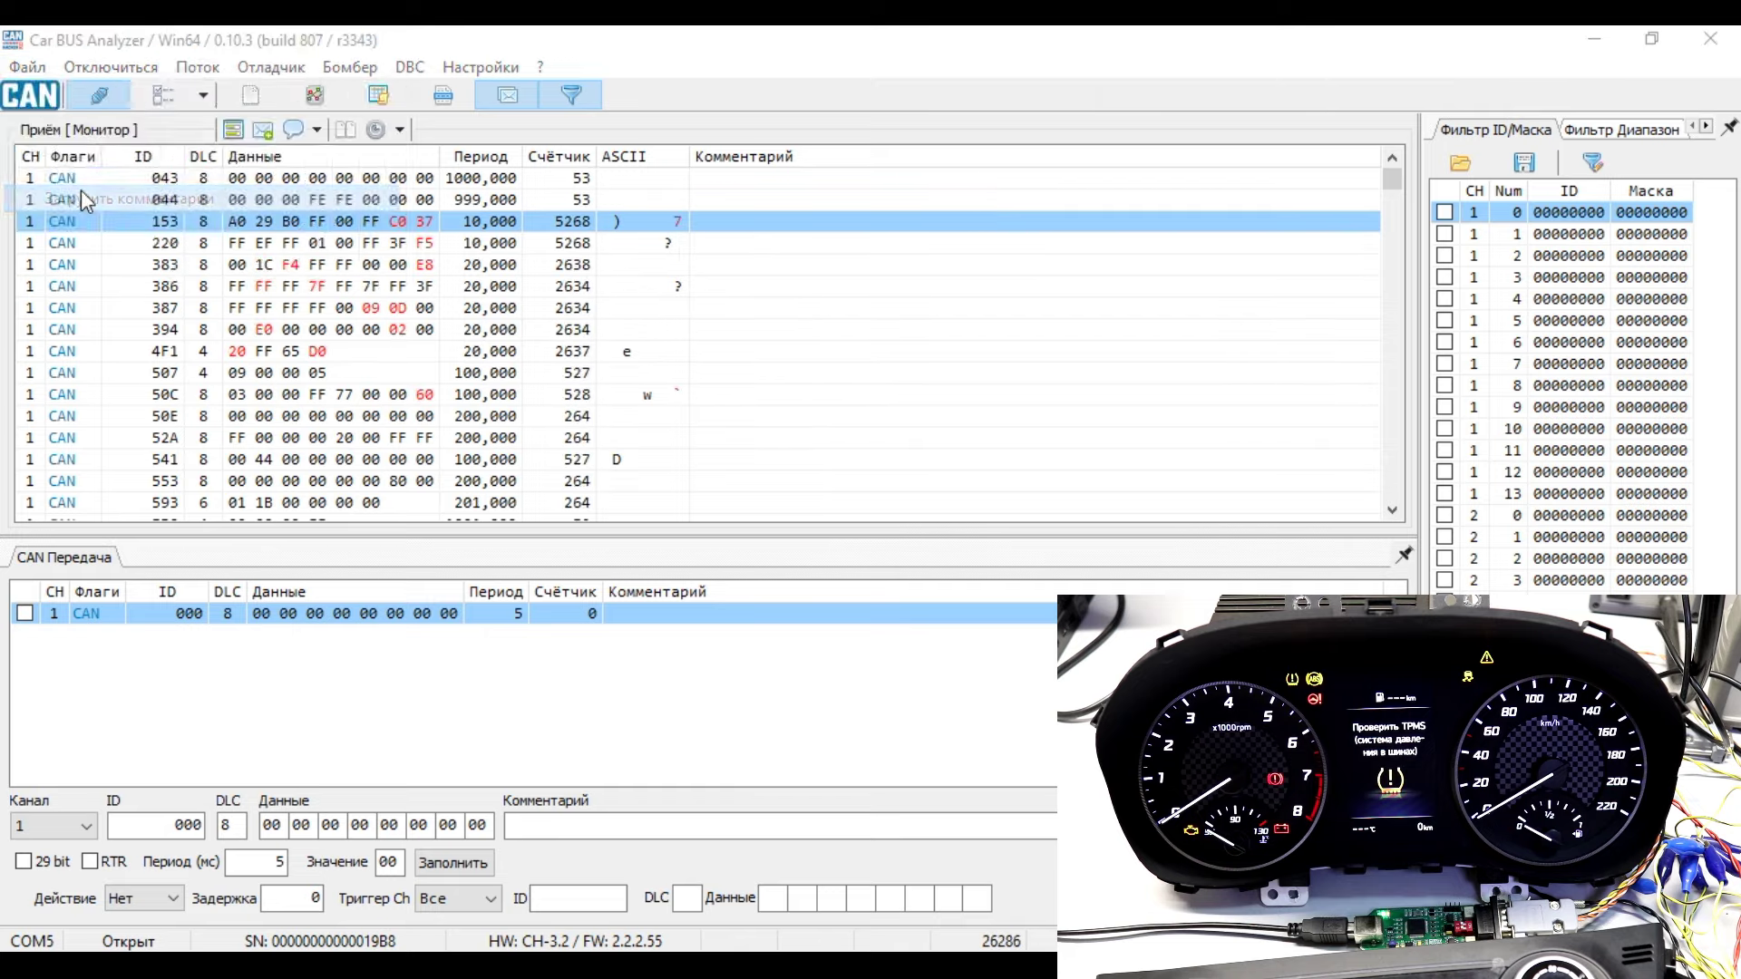
pyautogui.click(348, 391)
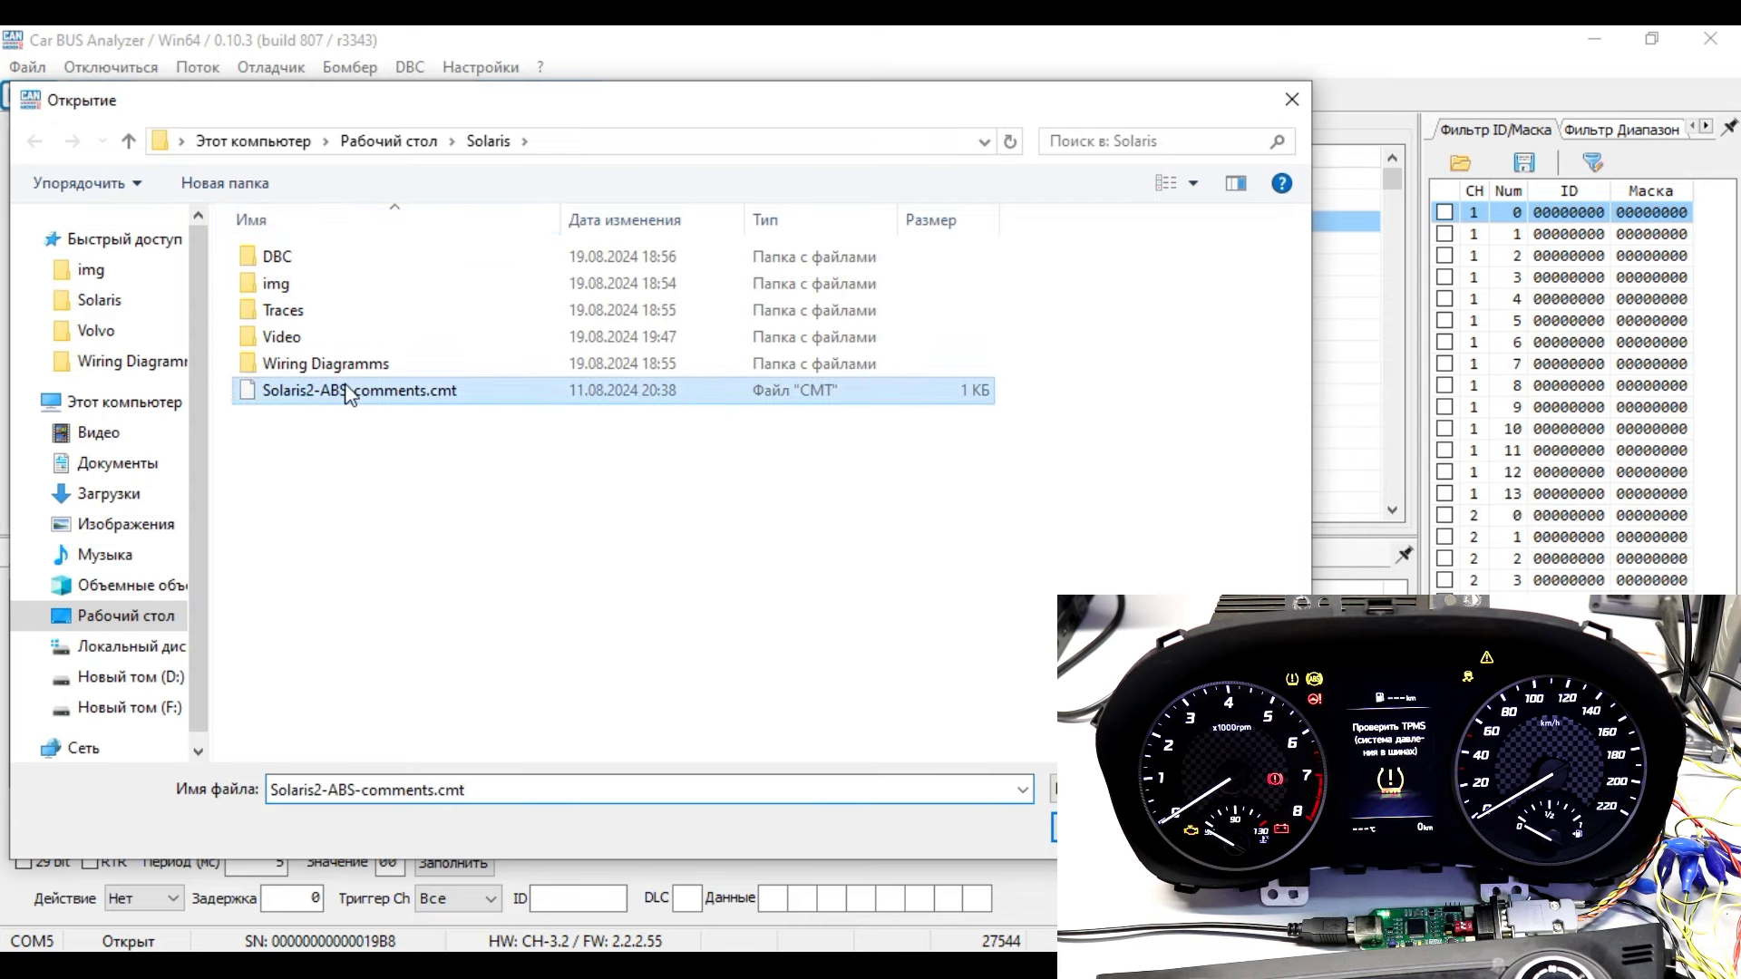
pyautogui.doubleClick(349, 392)
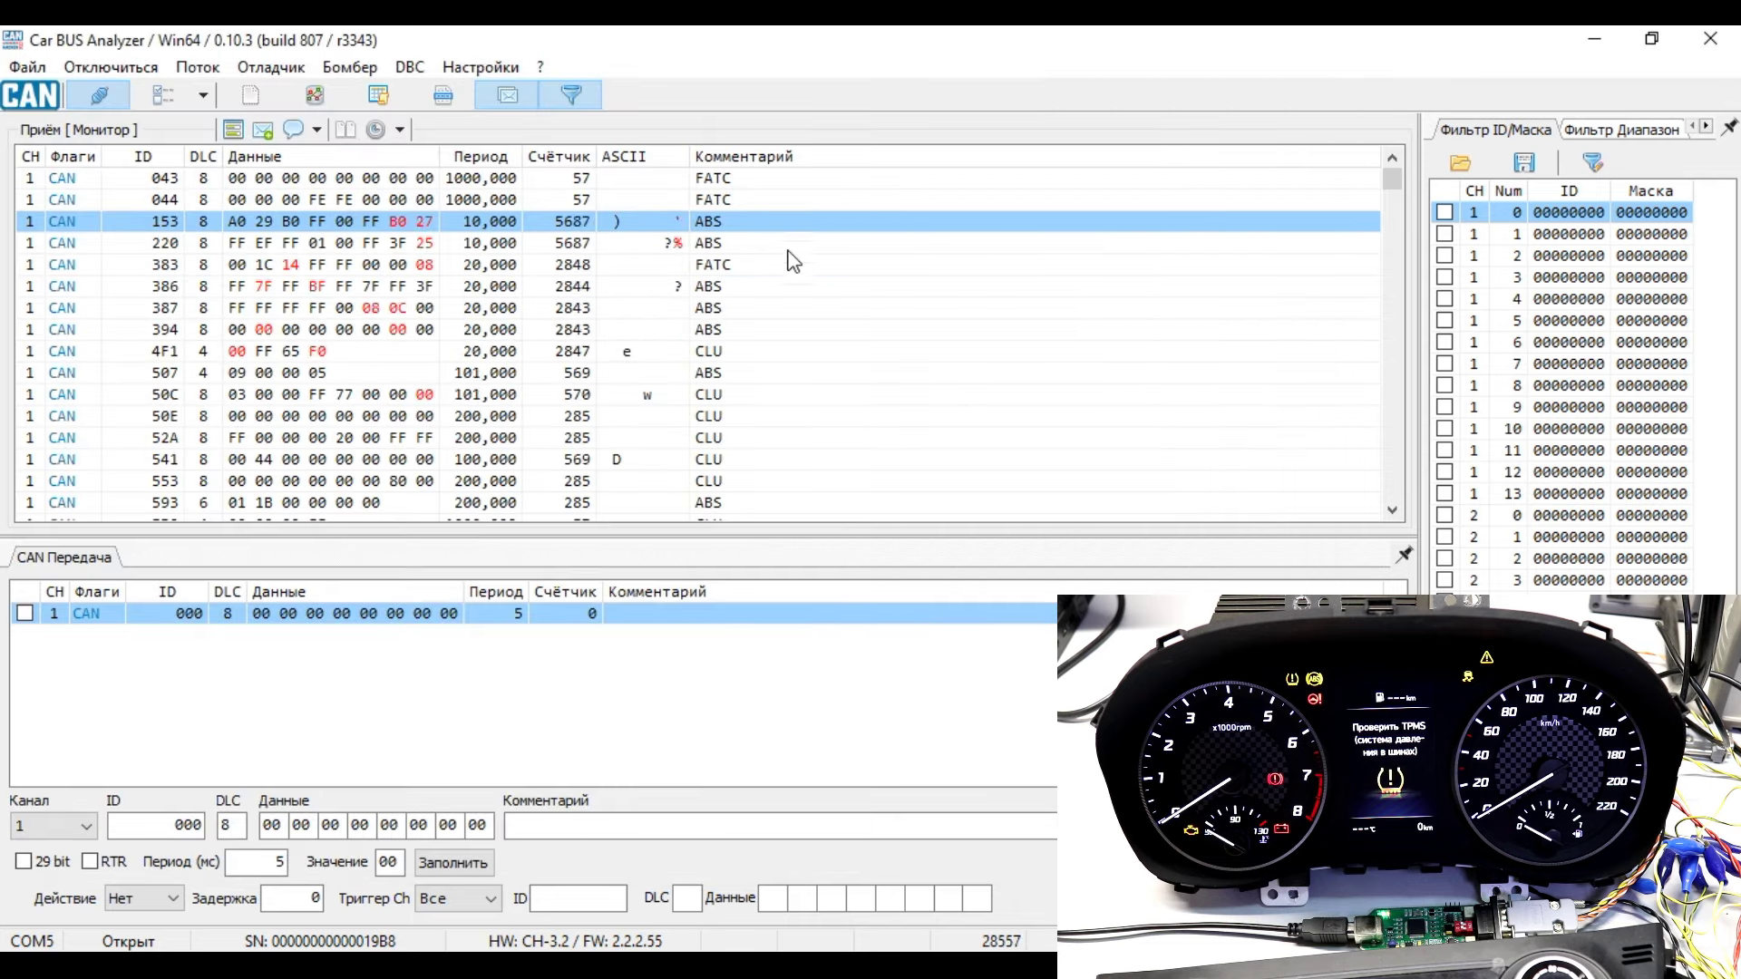
# Go through the received messages from ID 043 to 5B0 and enlarge the monitor area to fit the whole list
pyautogui.click(755, 184)
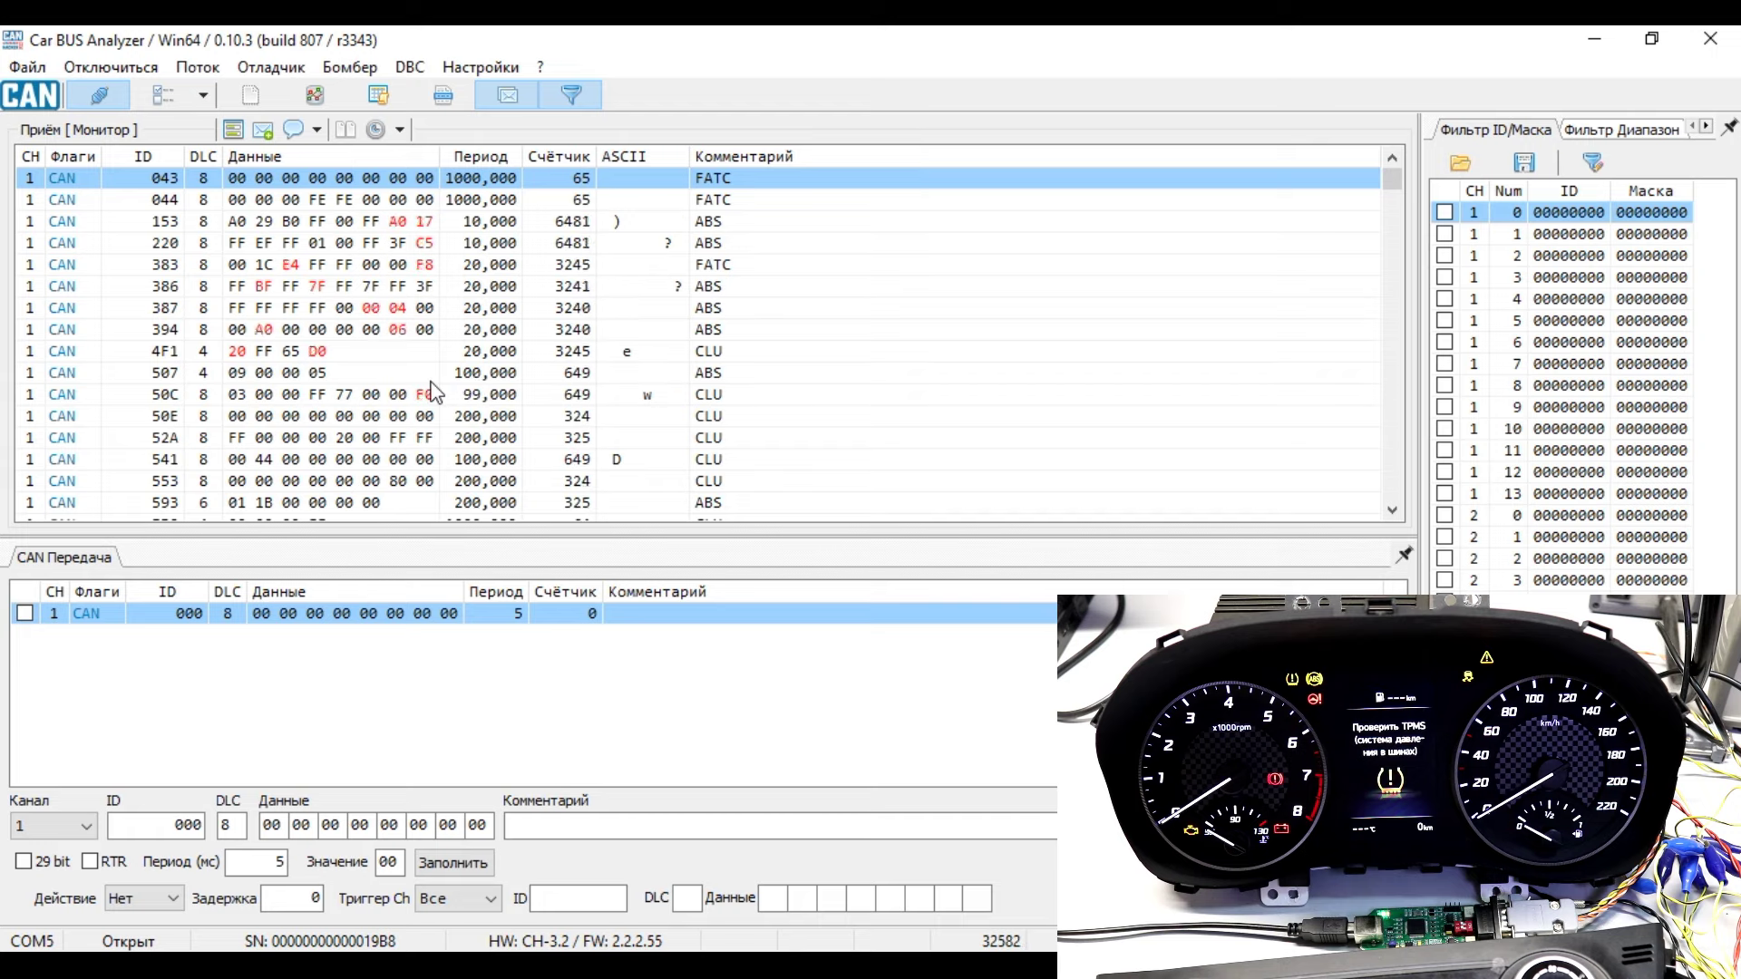
pyautogui.press('Down')
pyautogui.press('Down')
pyautogui.press('Down')
pyautogui.press('Down')
pyautogui.press('Down')
pyautogui.press('Down')
pyautogui.press('Down')
pyautogui.press('Down')
pyautogui.press('Down')
pyautogui.press('Down')
pyautogui.press('Down')
pyautogui.press('Down')
pyautogui.press('Down')
pyautogui.press('Down')
pyautogui.press('Down')
pyautogui.press('Down')
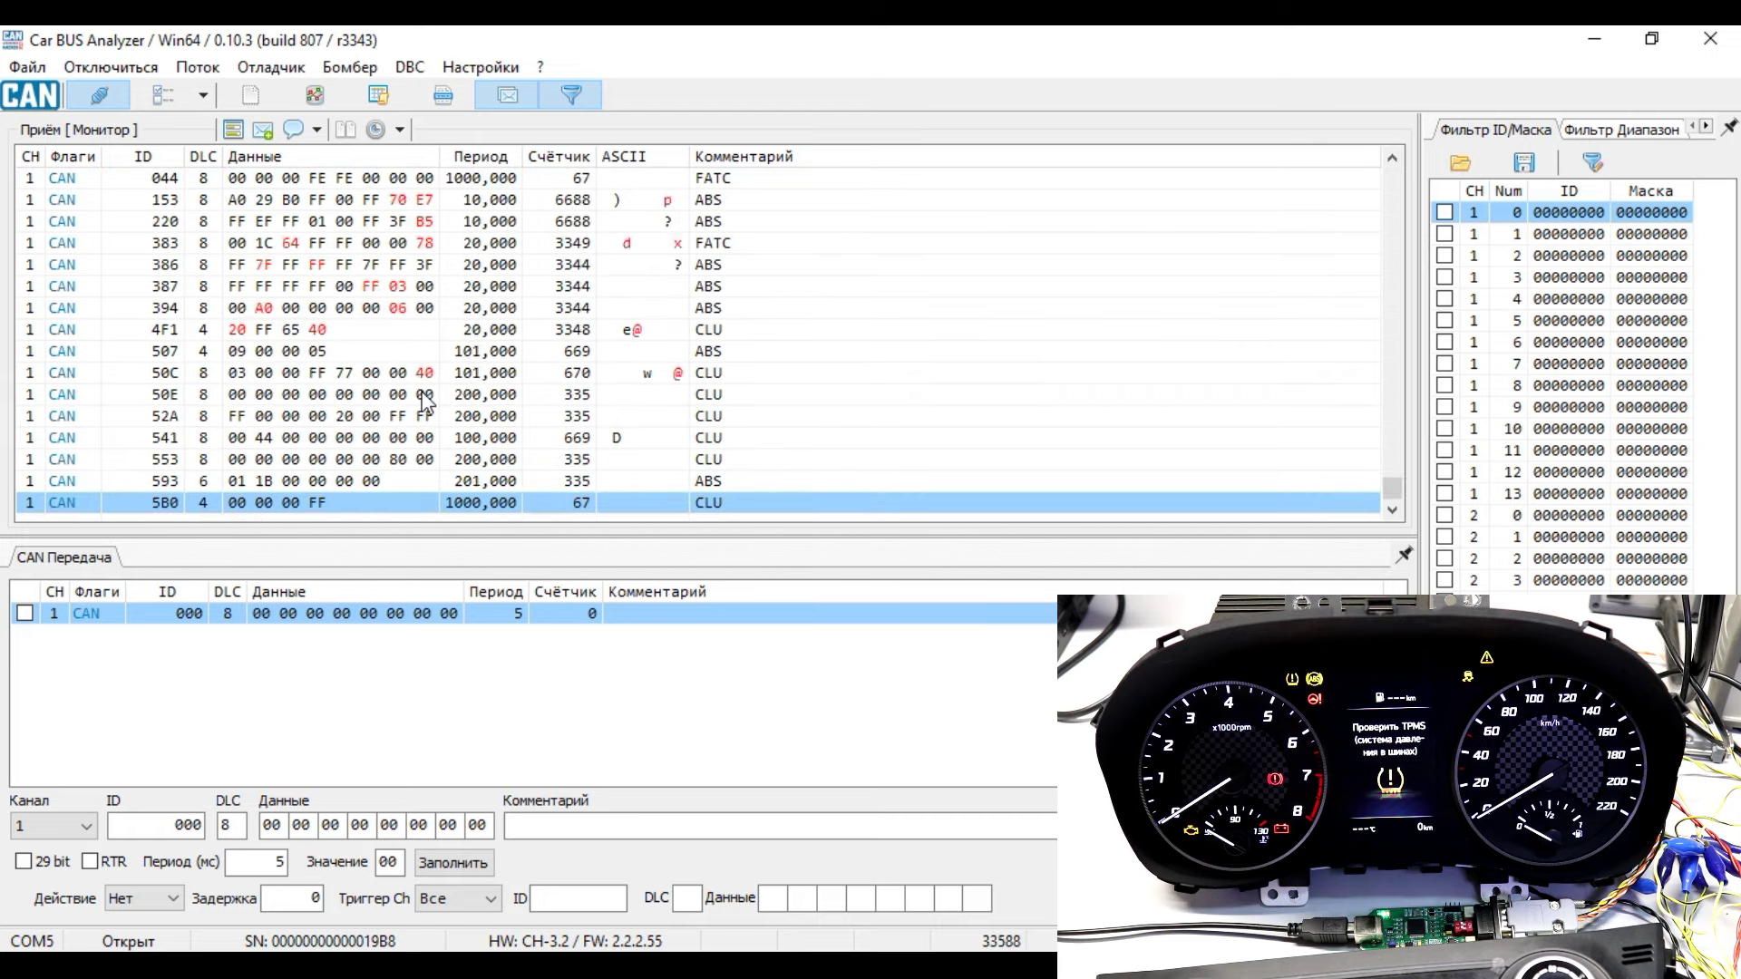
pyautogui.moveTo(392, 545); pyautogui.dragTo(381, 571)
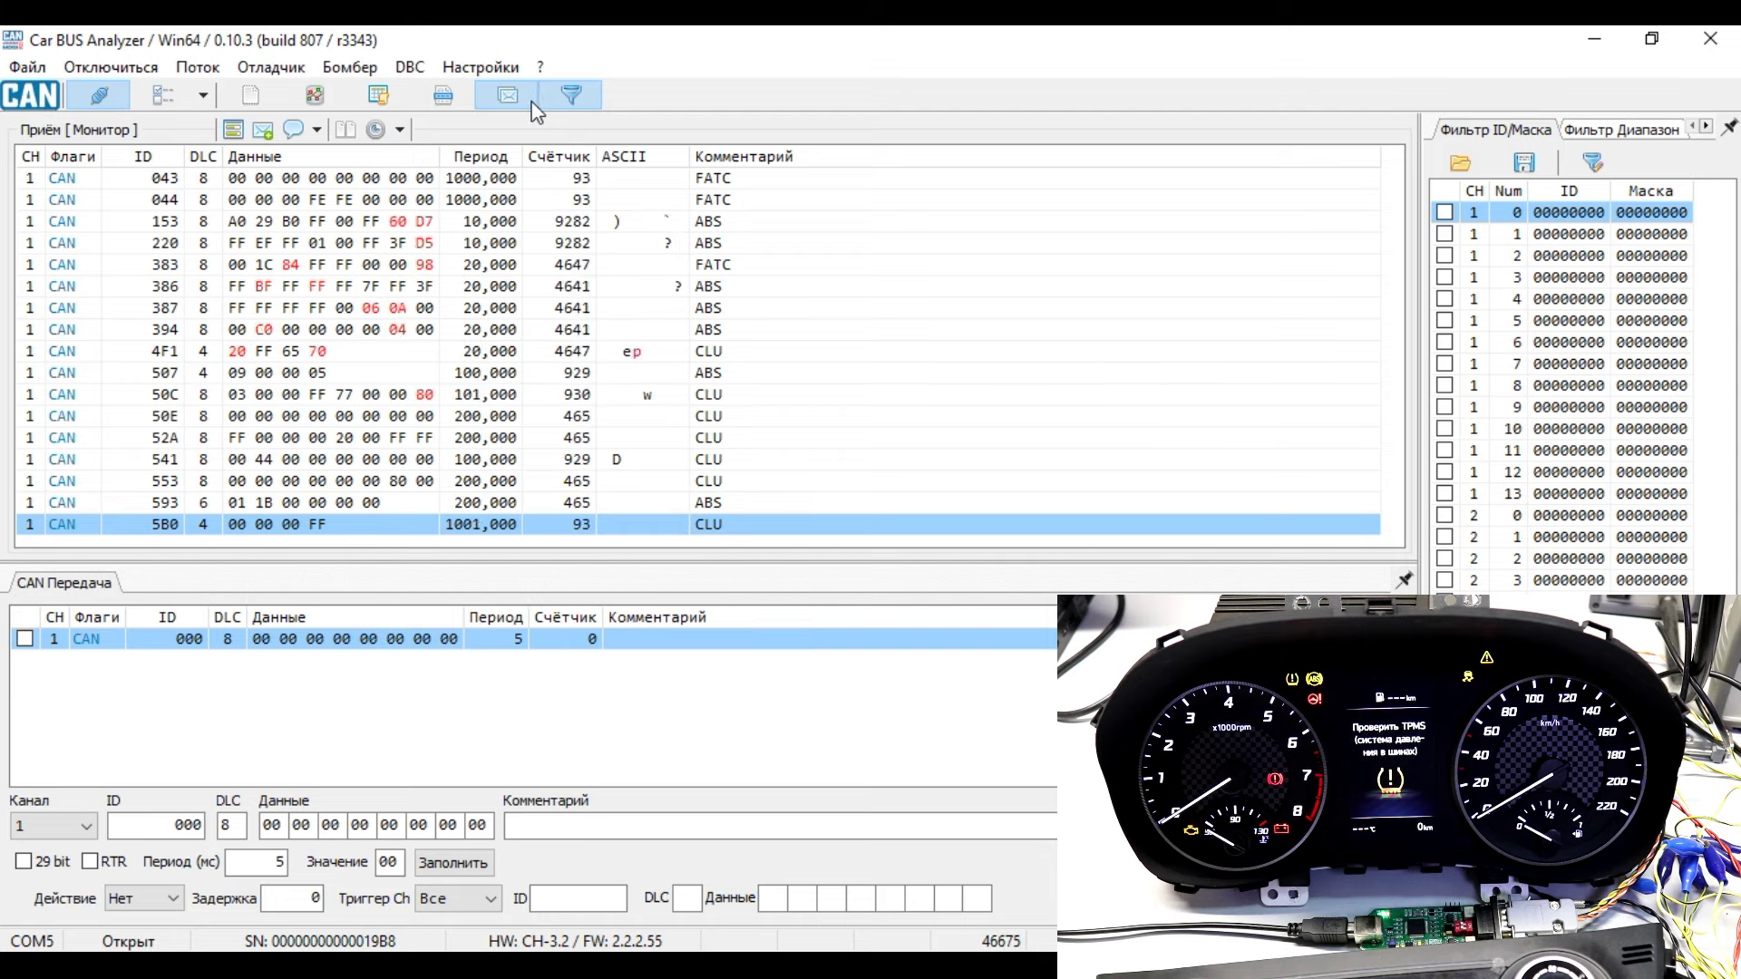
# Load hyundai_kia_generic.dbc into the DBC Manager, bind it to channel 1: CAN and close the manager
pyautogui.click(410, 67)
pyautogui.click(433, 96)
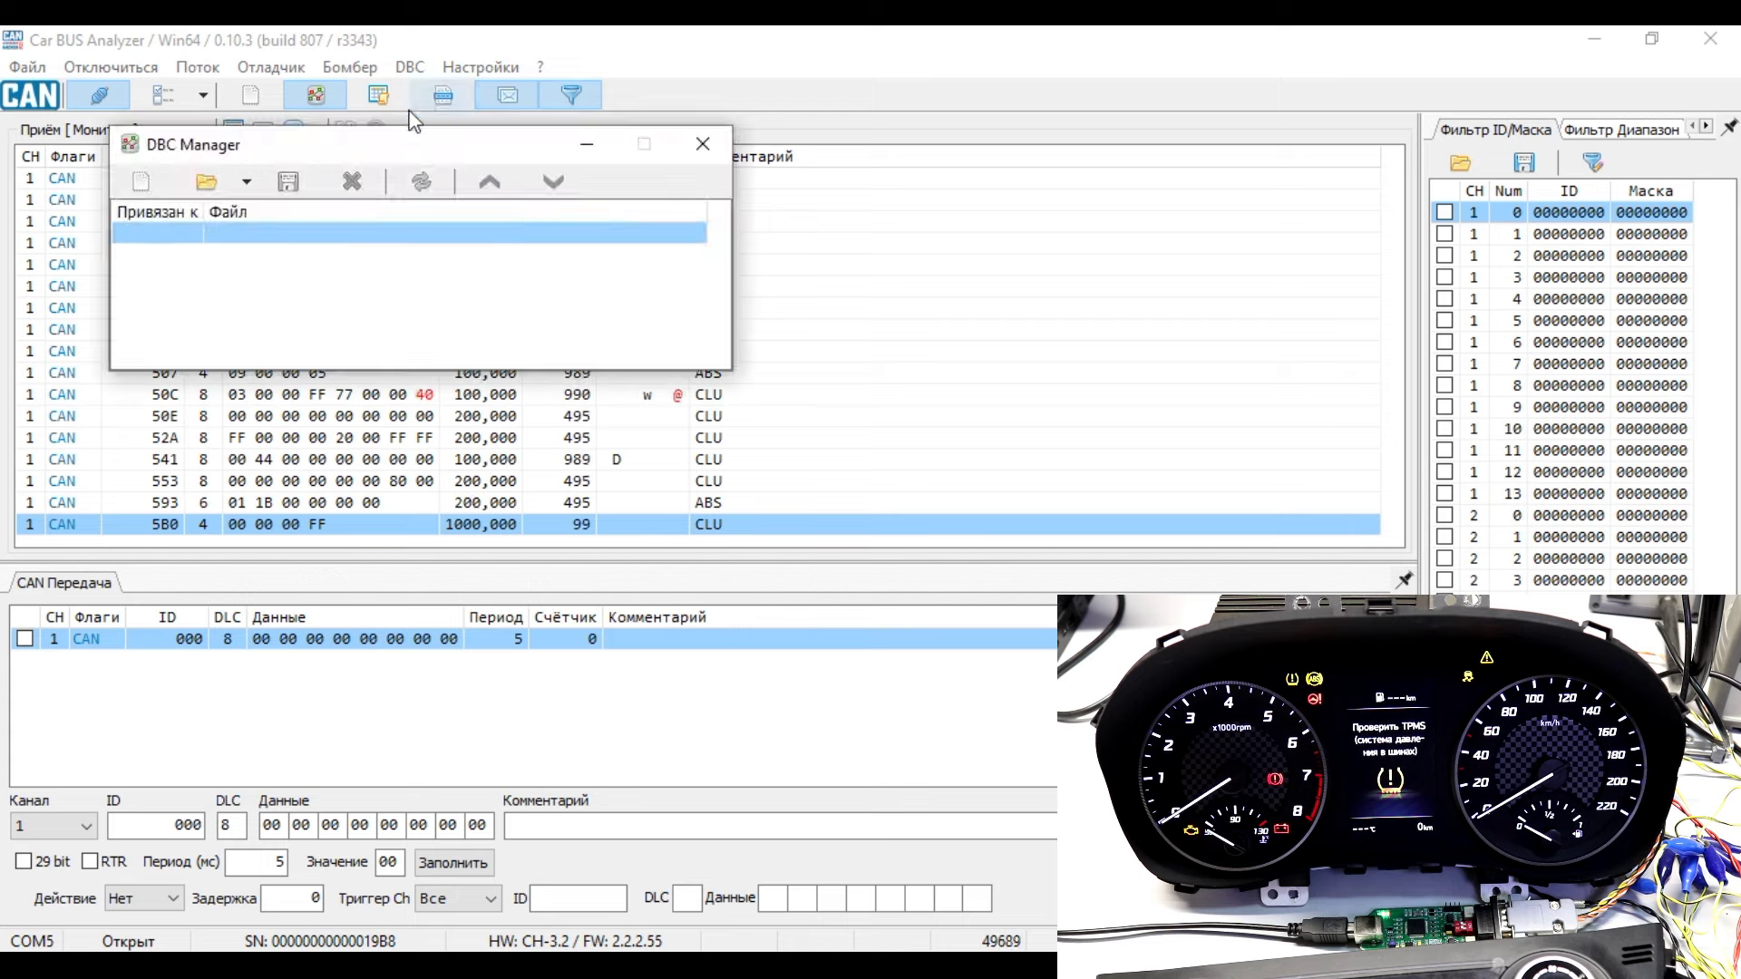
pyautogui.click(208, 184)
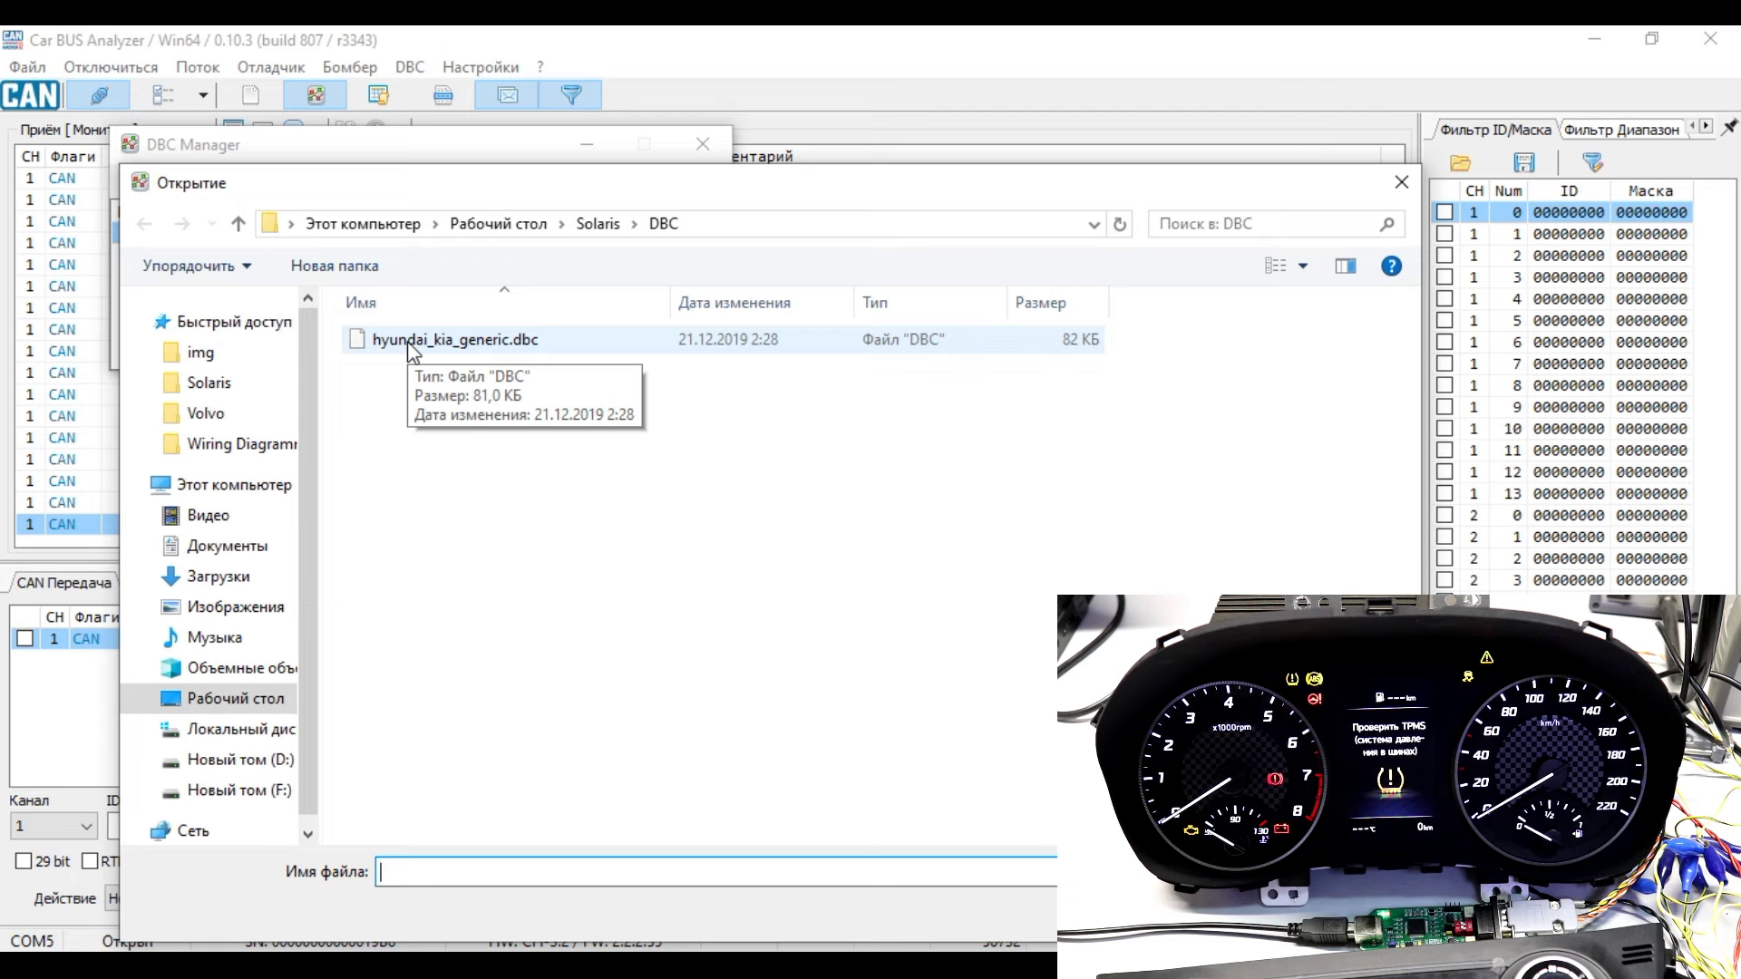
pyautogui.doubleClick(410, 341)
pyautogui.click(123, 236)
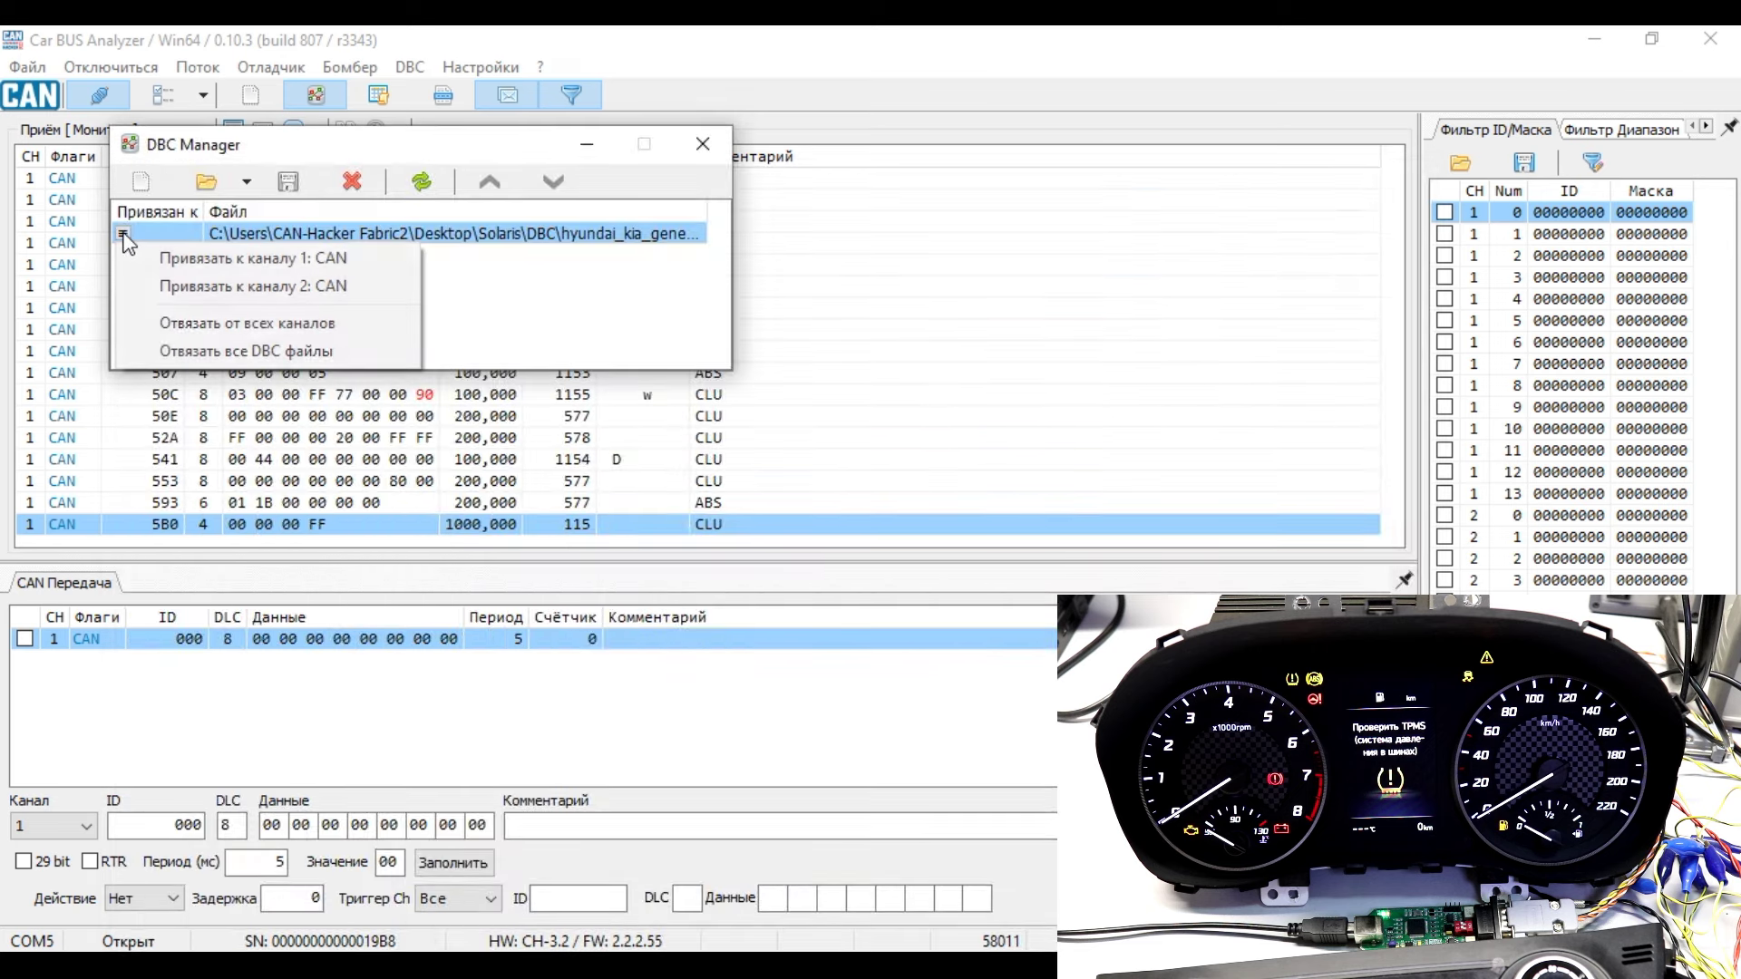
pyautogui.click(214, 262)
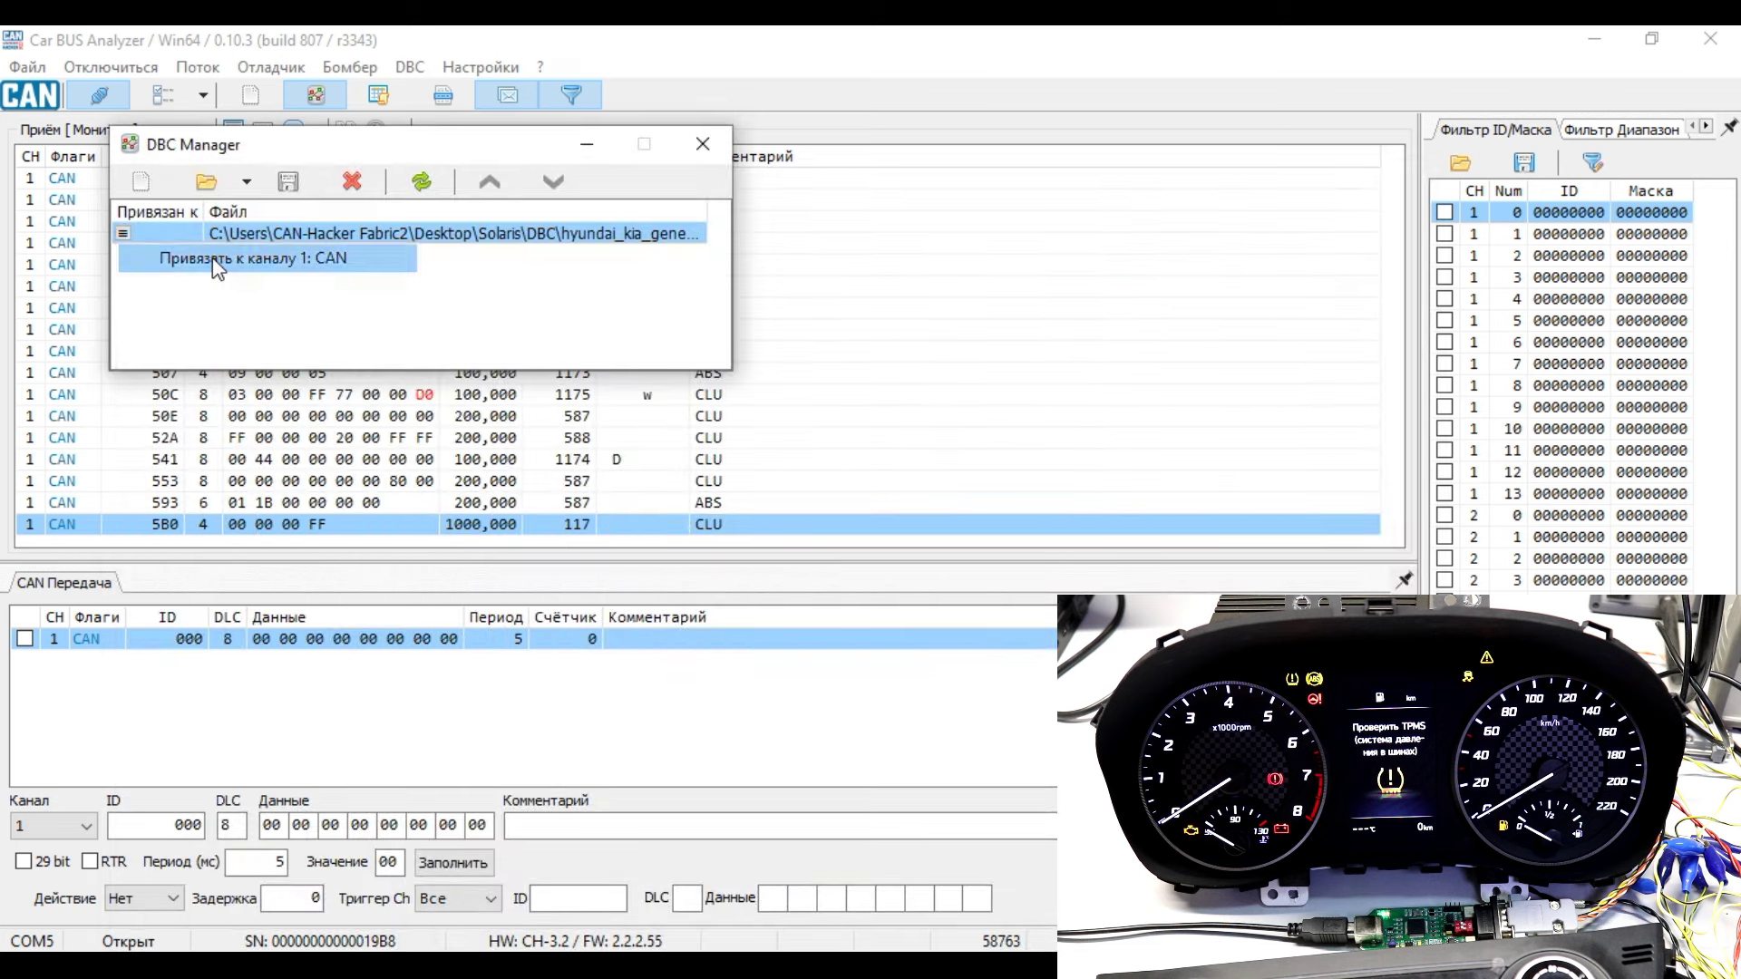
pyautogui.click(704, 145)
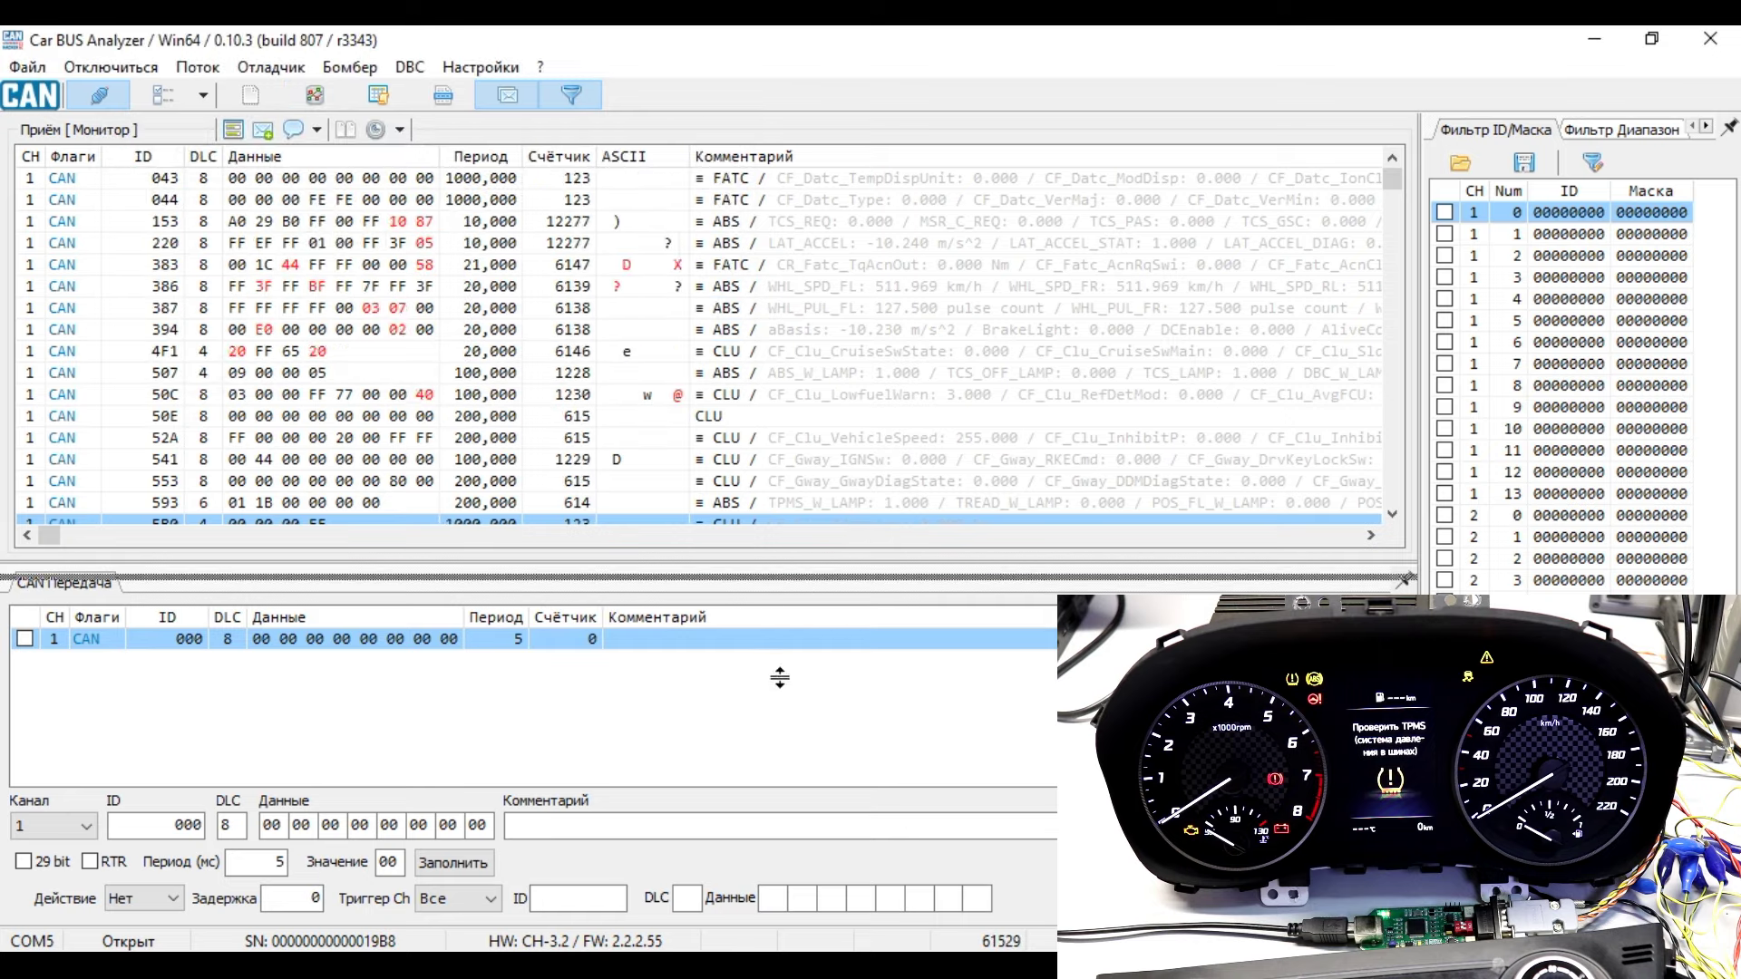
# Hide the CAN transmission area and look through the decoded signal comments of the received messages
pyautogui.click(504, 91)
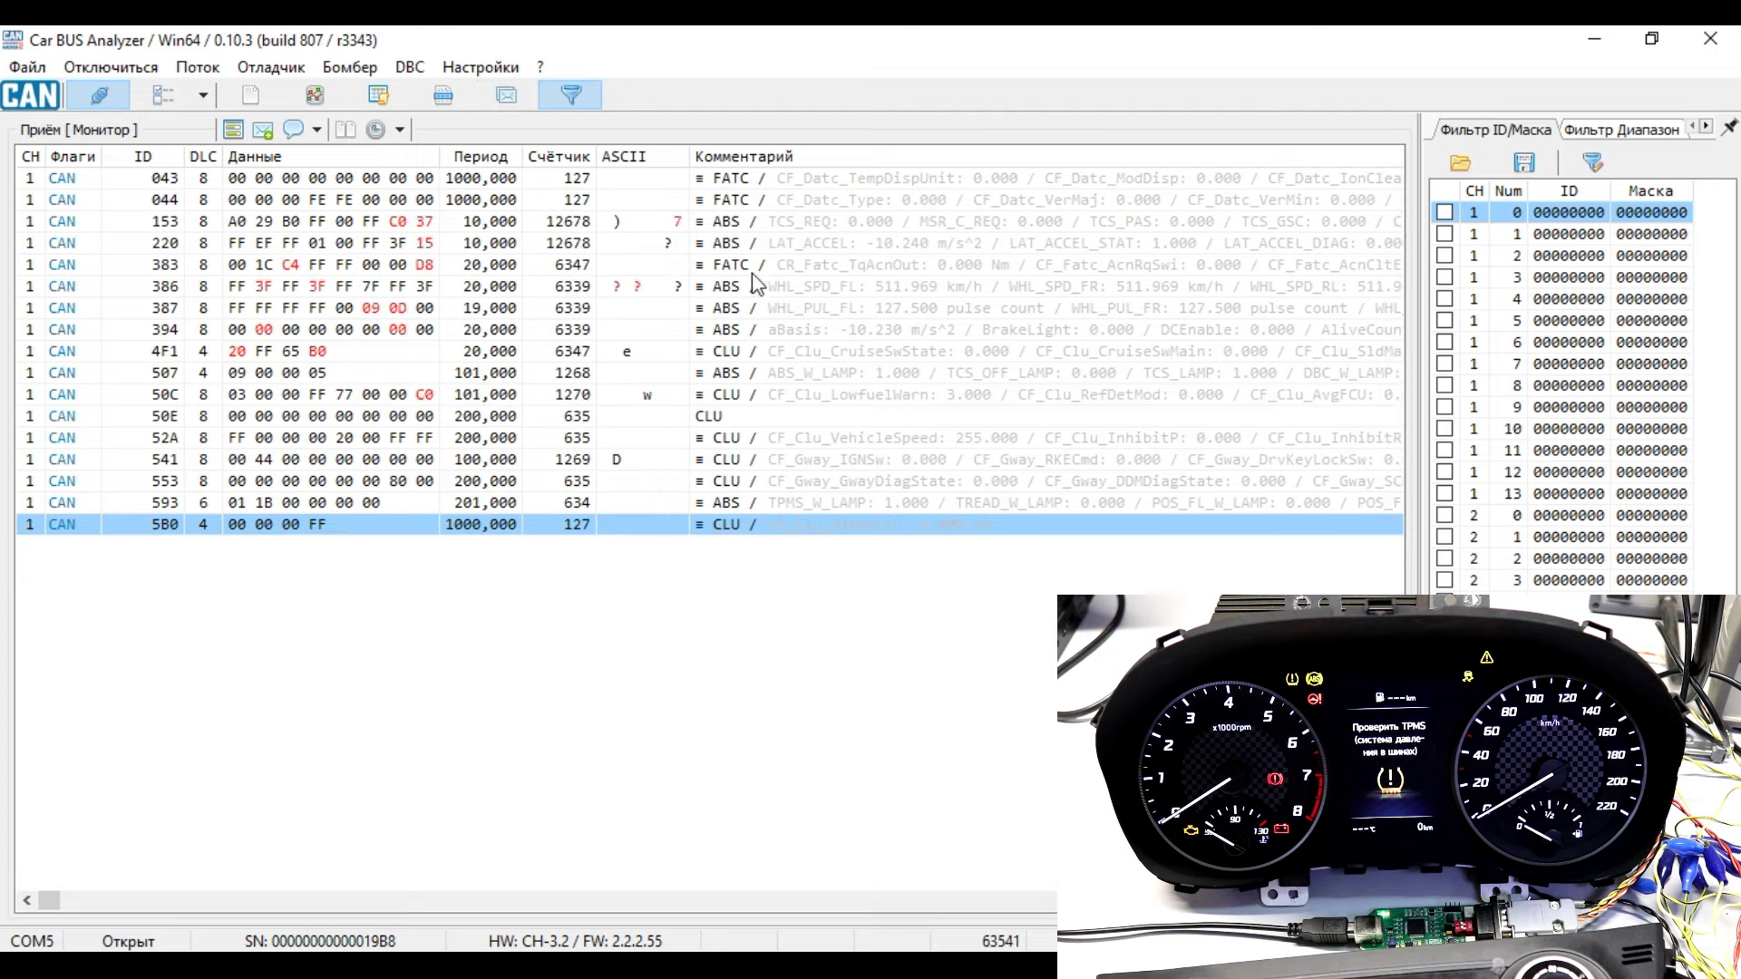
pyautogui.press('Home')
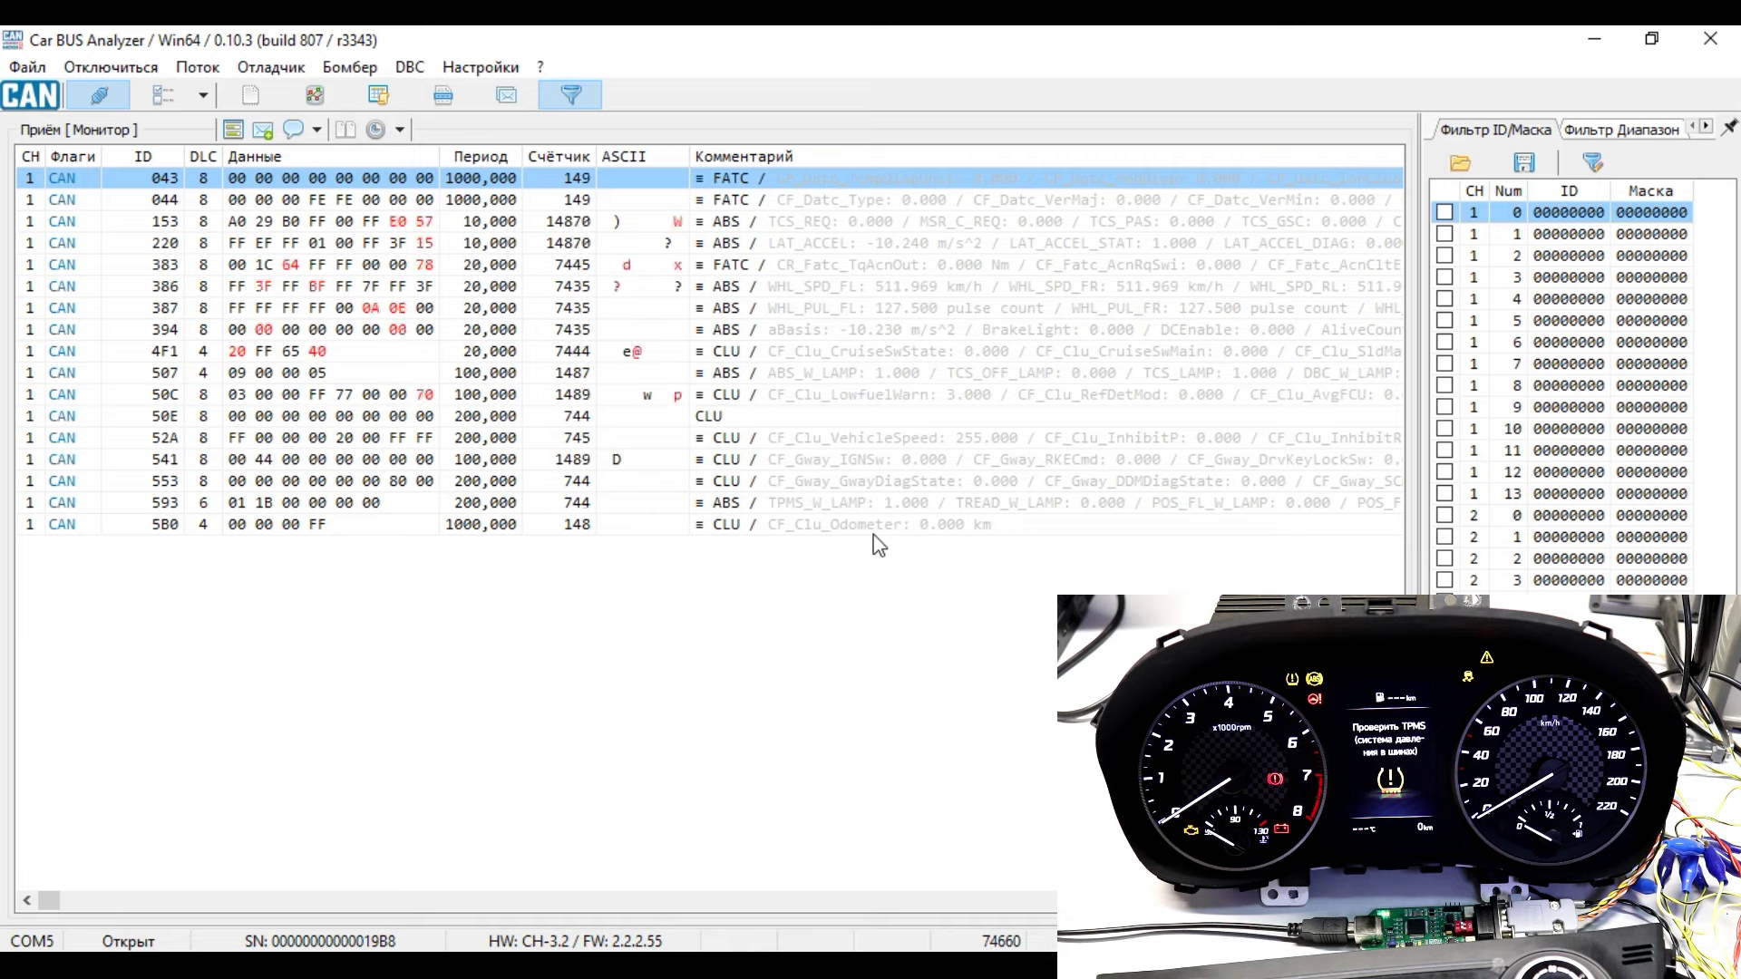
pyautogui.click(835, 223)
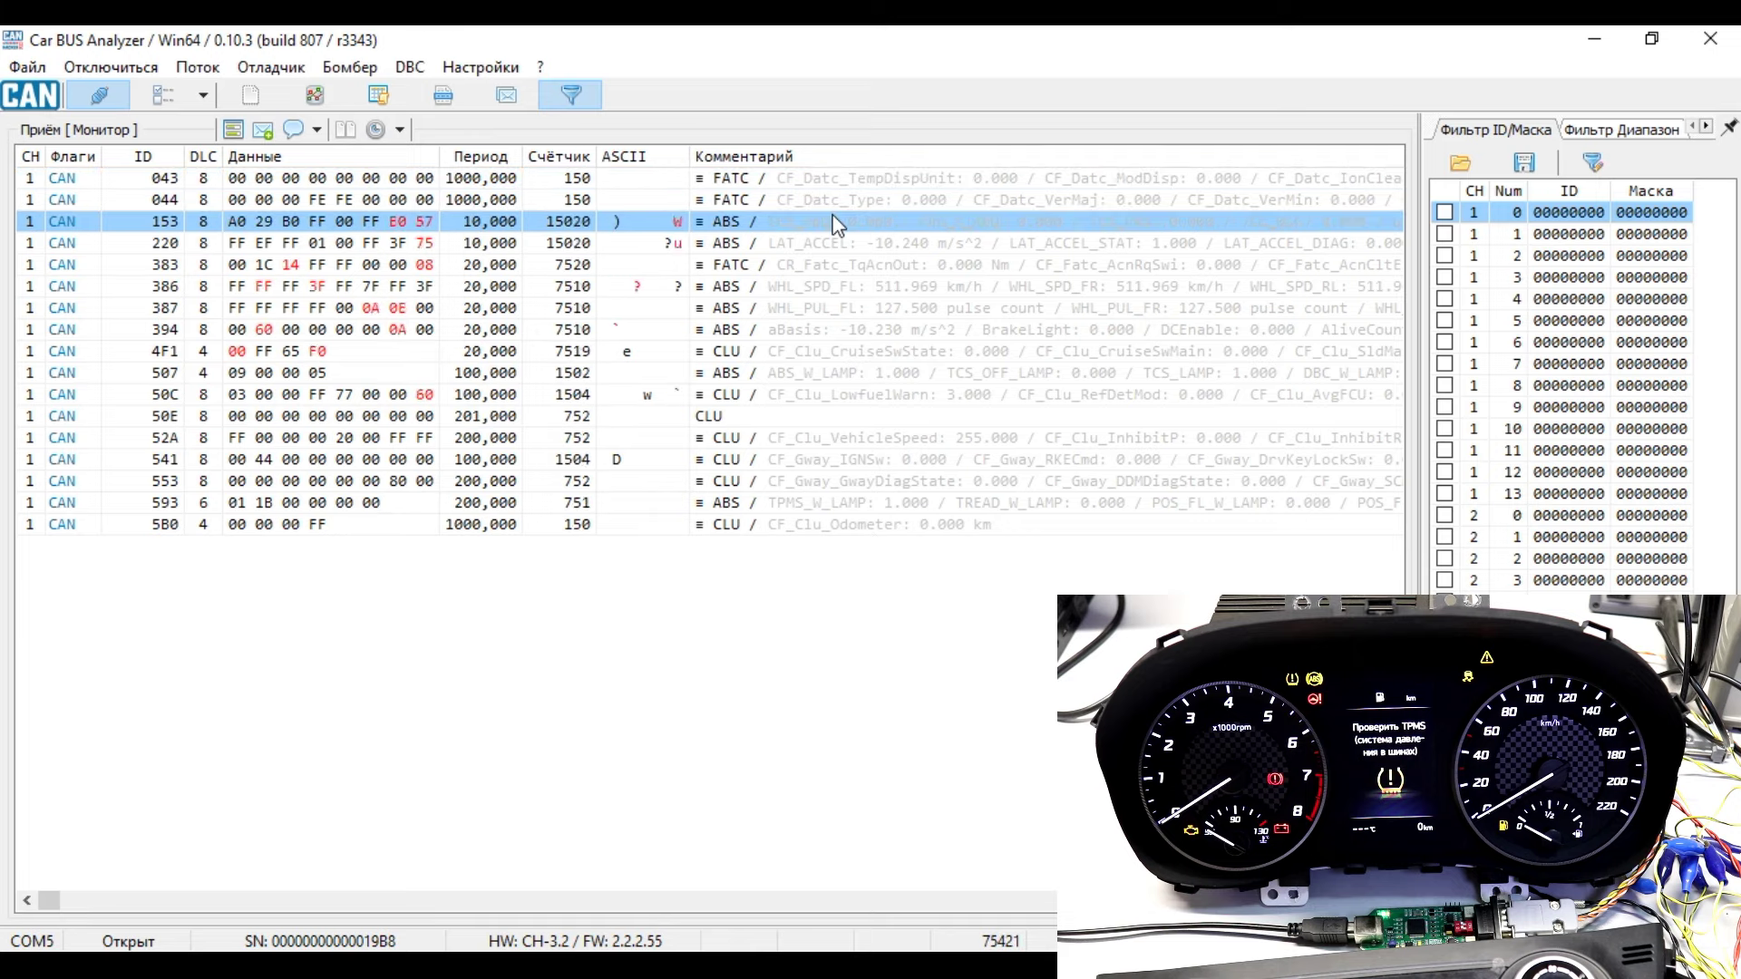
pyautogui.click(839, 266)
pyautogui.click(843, 350)
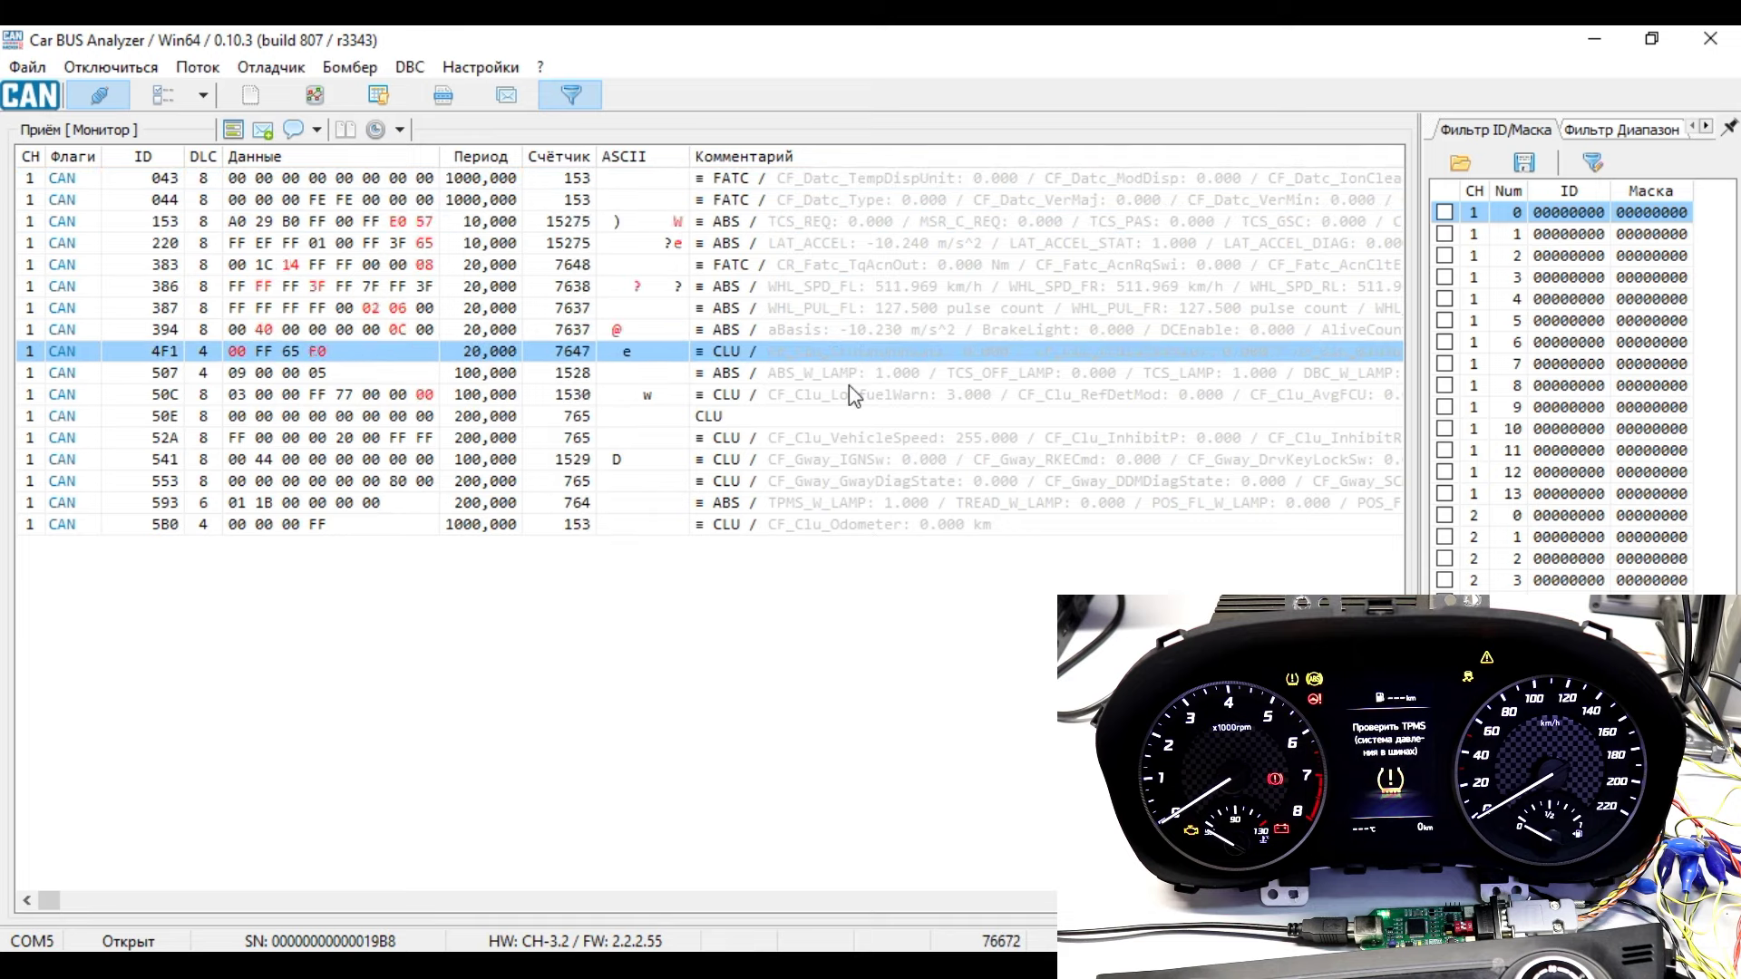
# Expand the decoded signals of ABS message 593 to examine its TPMS values, and collapse them again
pyautogui.click(777, 515)
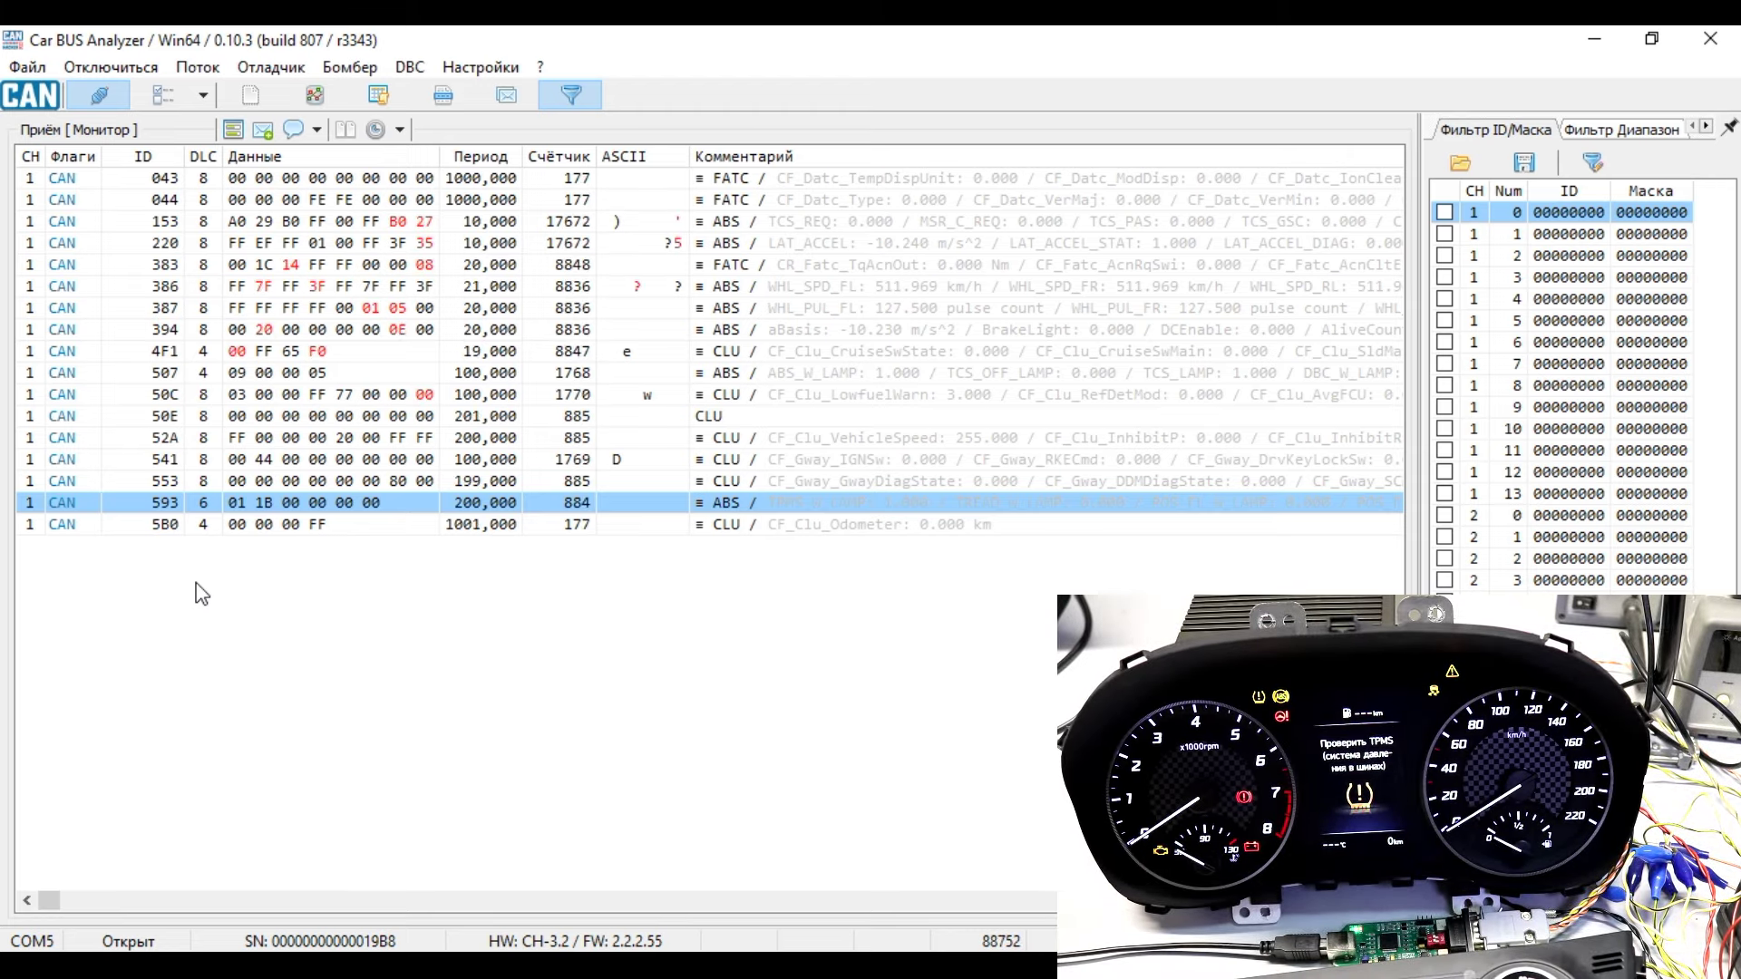
pyautogui.click(698, 503)
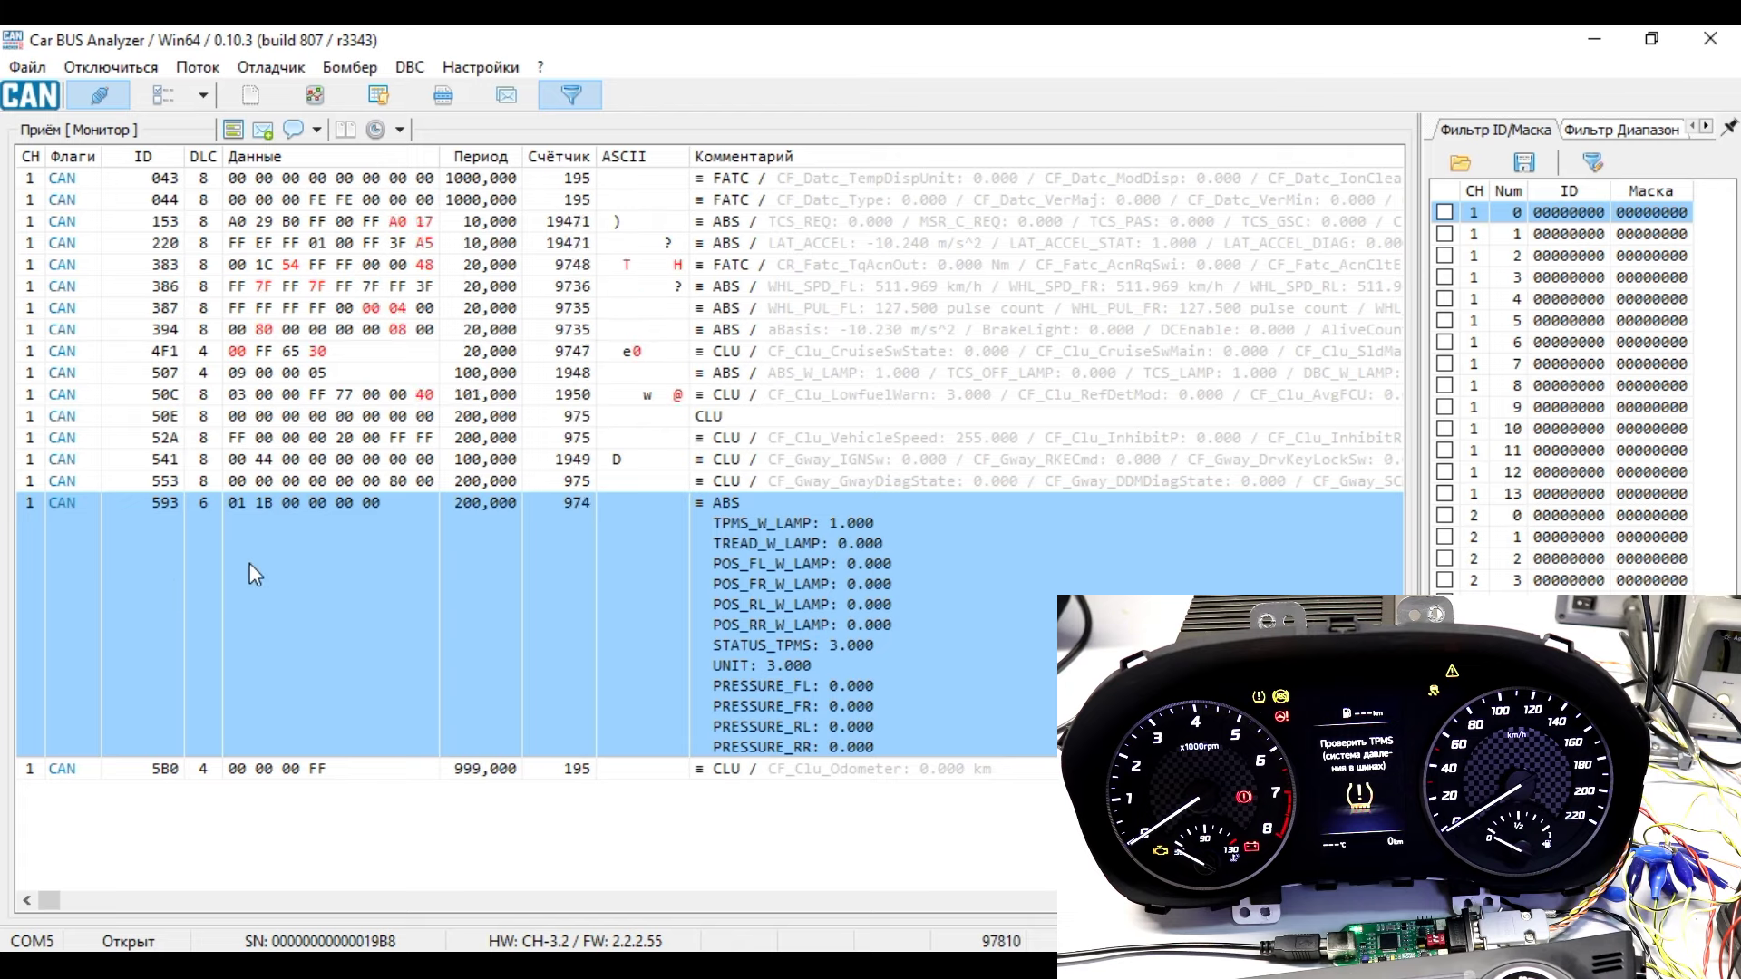
pyautogui.click(699, 503)
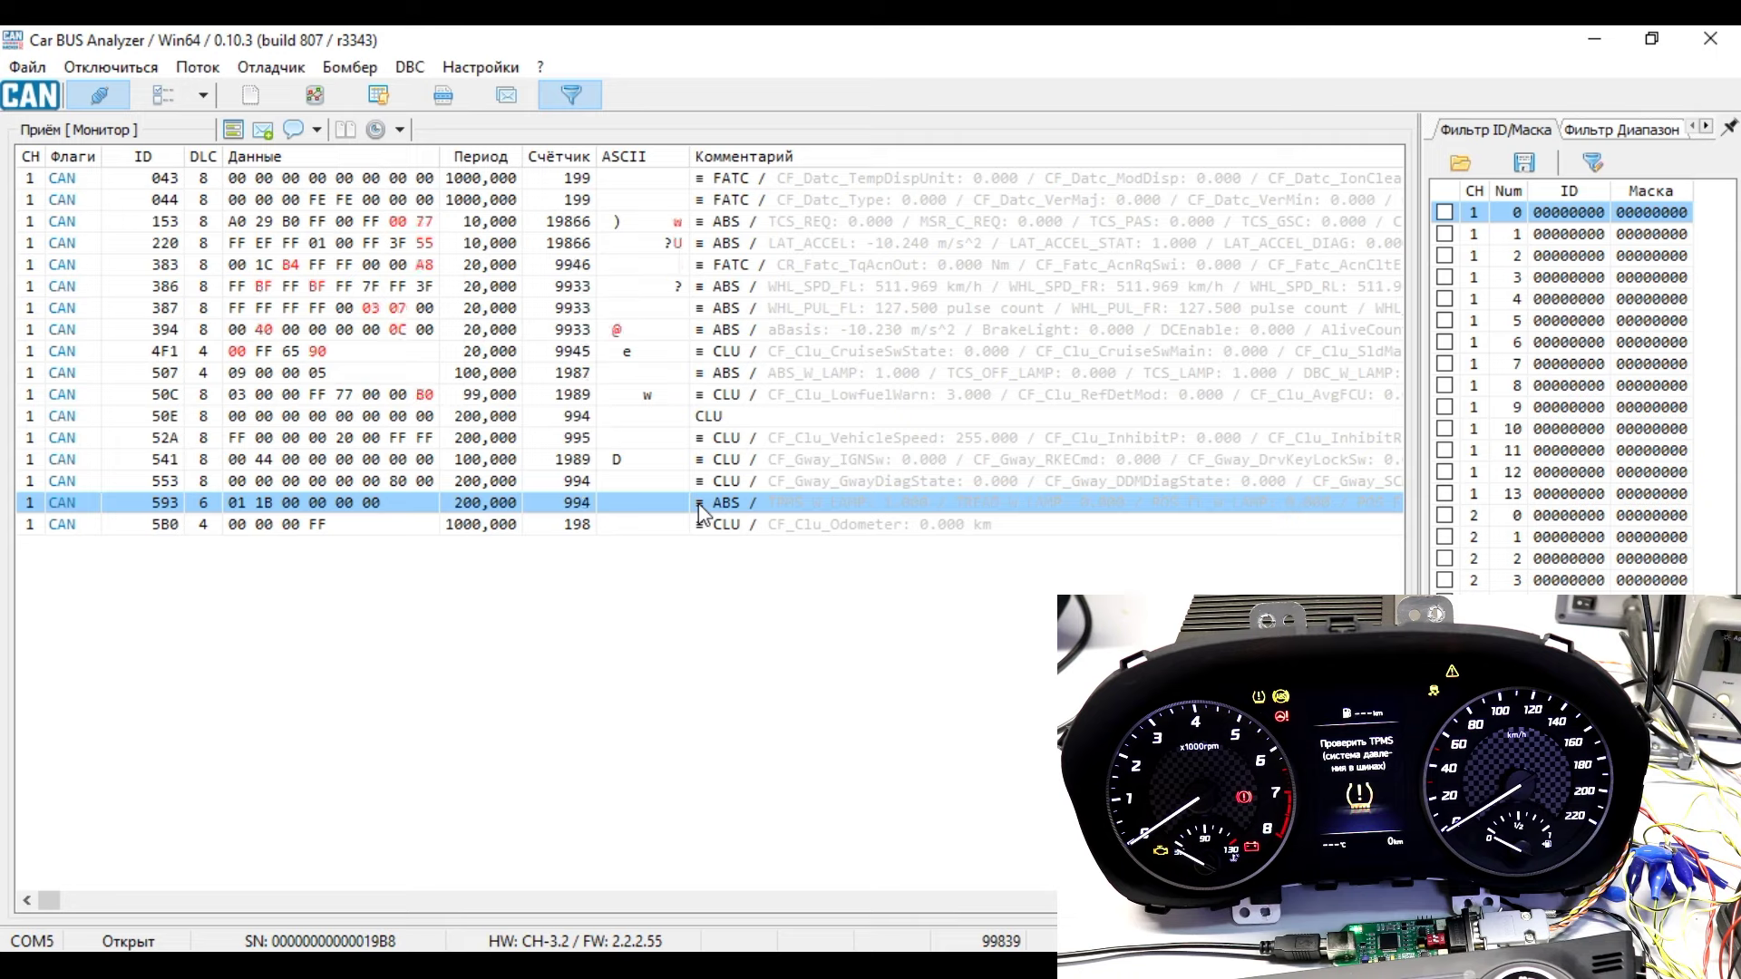
# Show the CAN transmission area again, copy message 593 into it and delete the empty message with ID 000
pyautogui.click(508, 97)
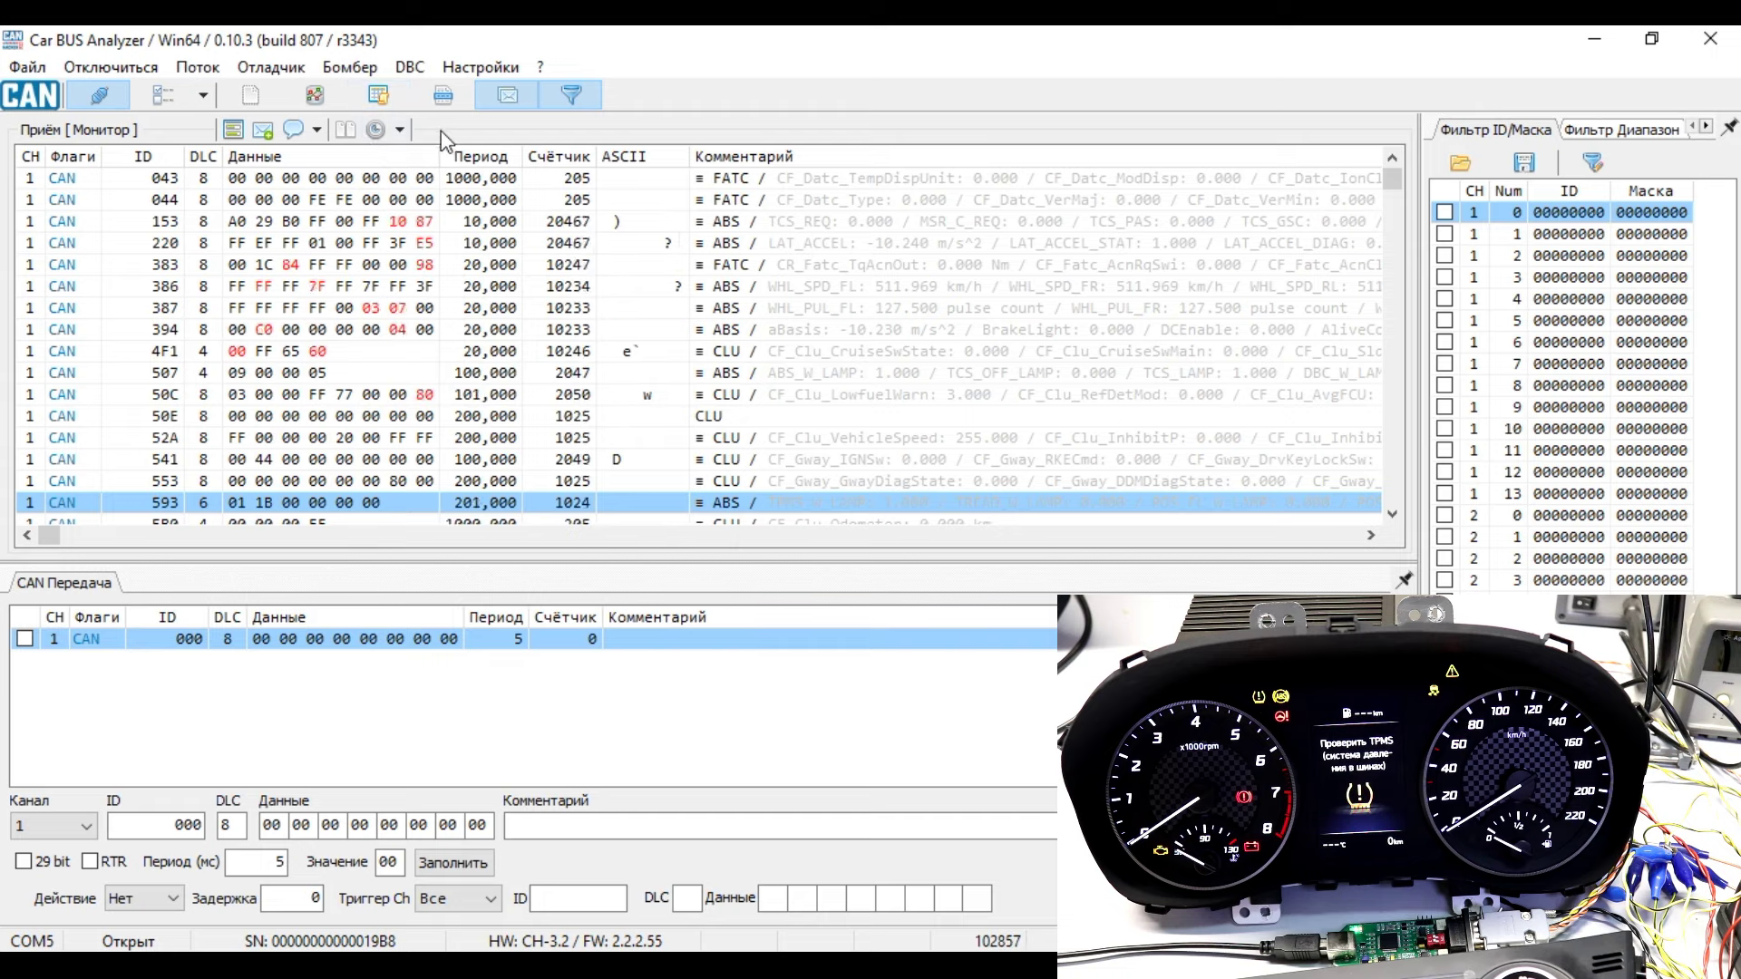
pyautogui.click(263, 131)
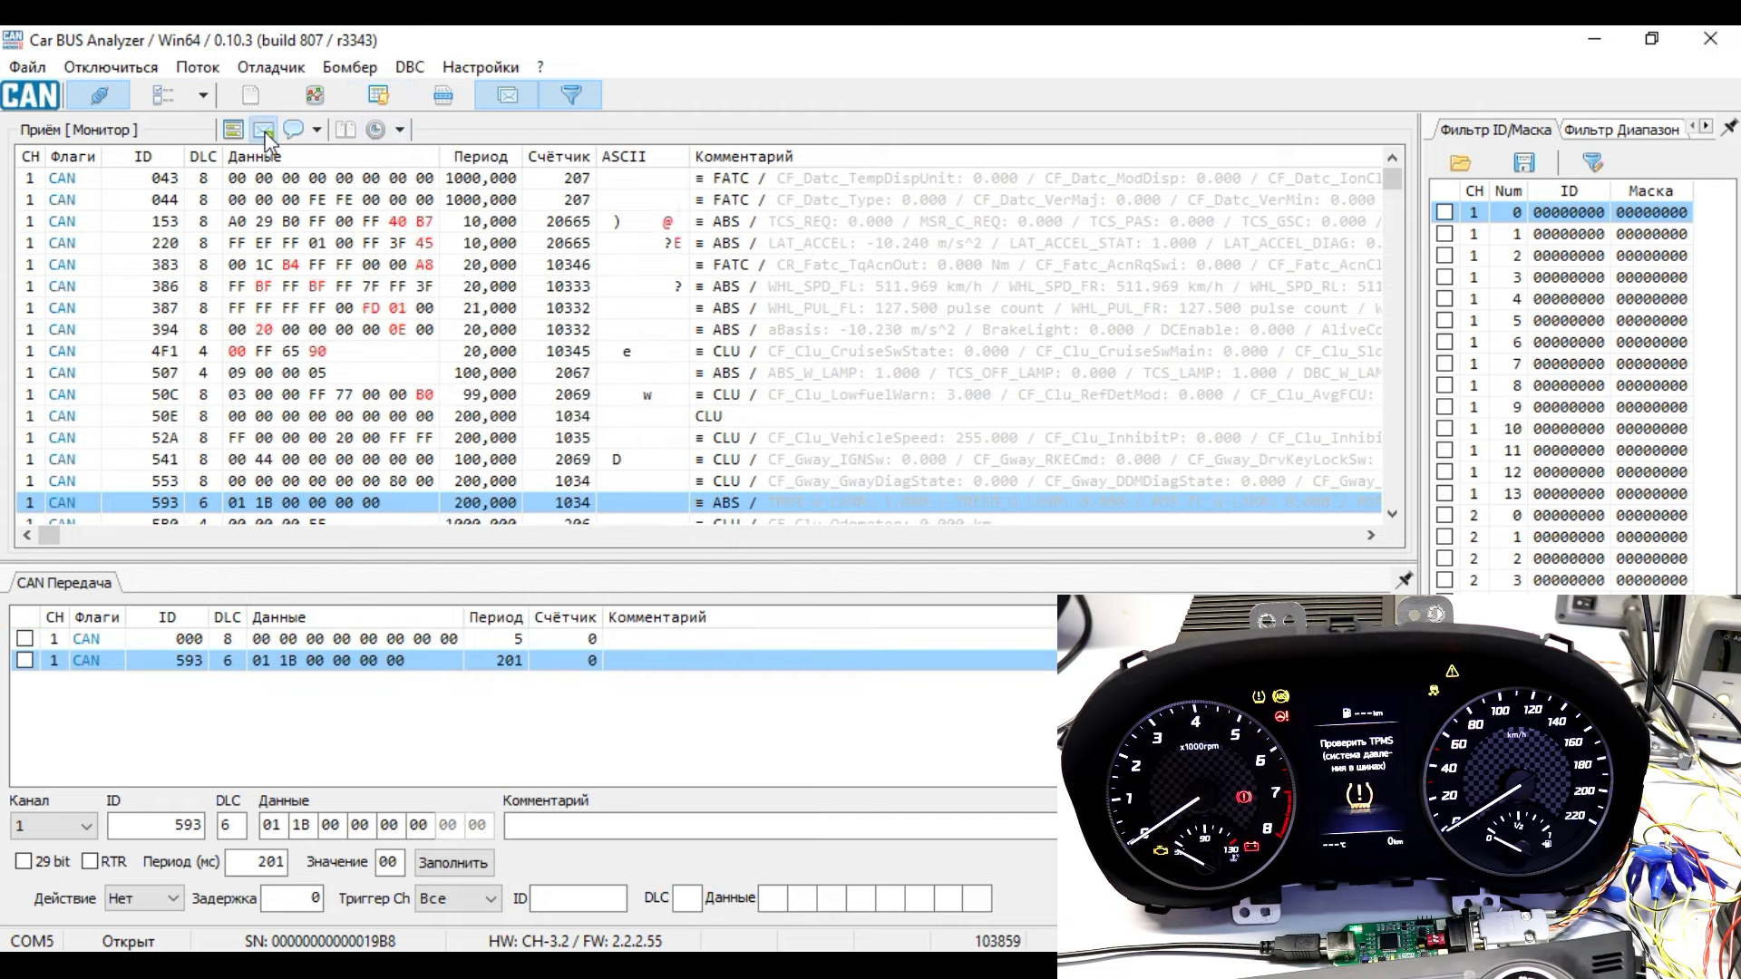
pyautogui.click(207, 642)
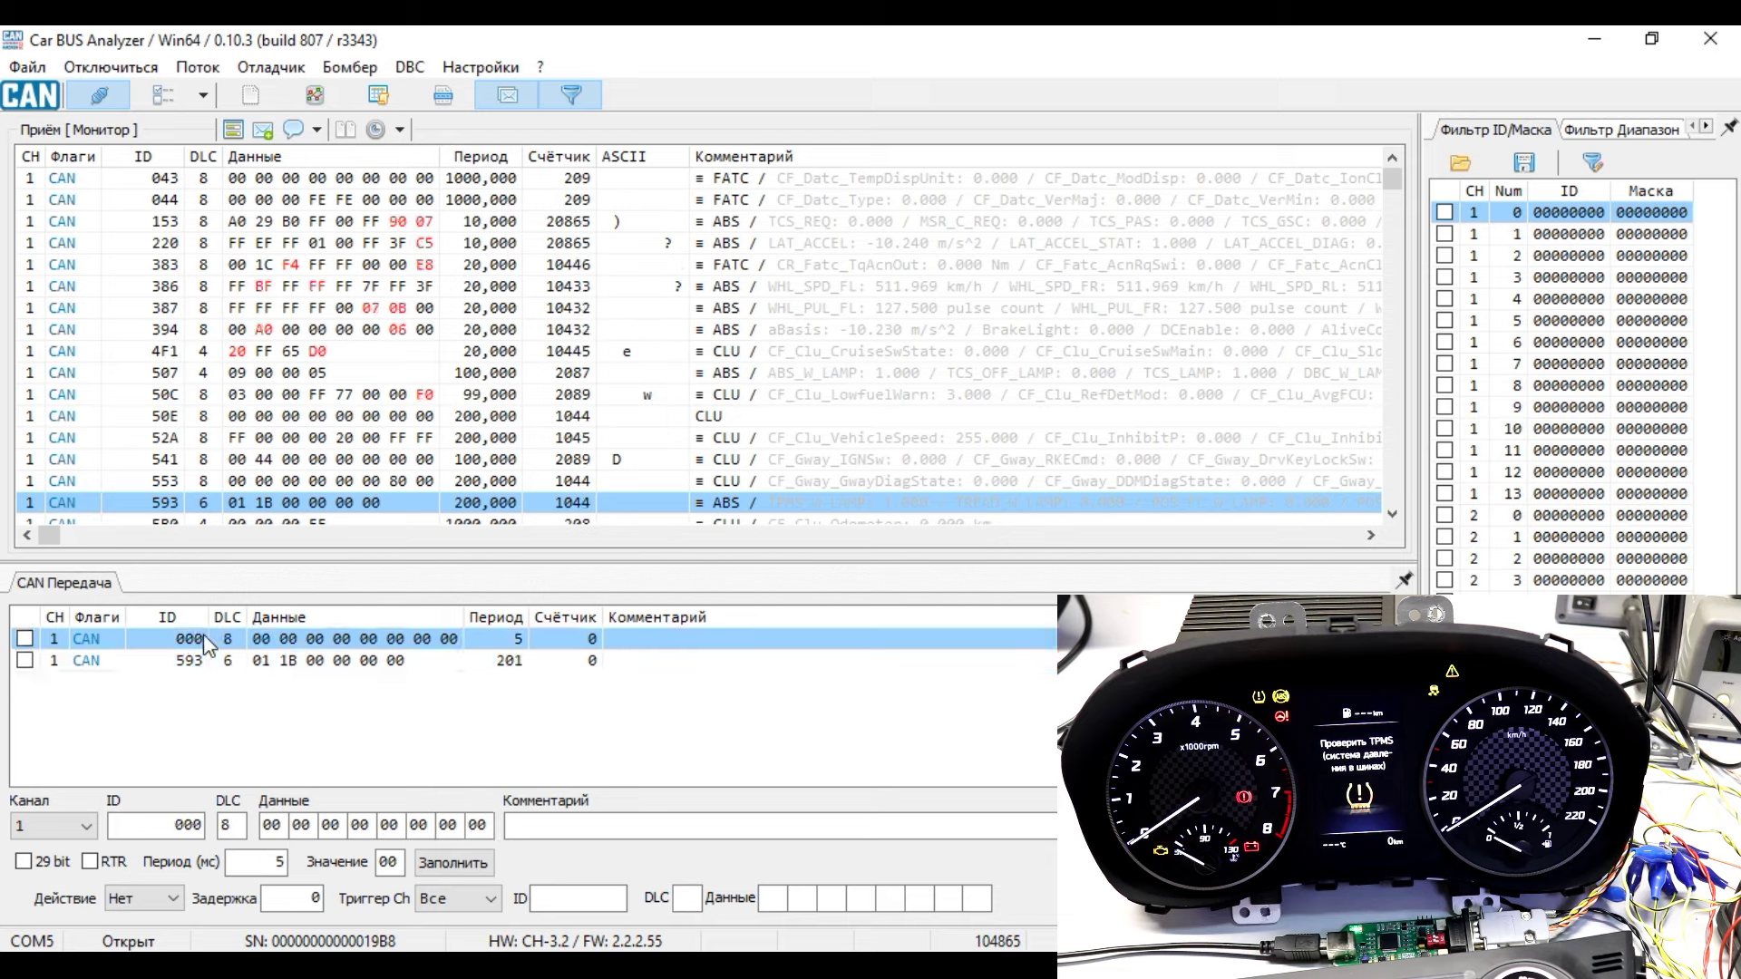
pyautogui.press('Delete')
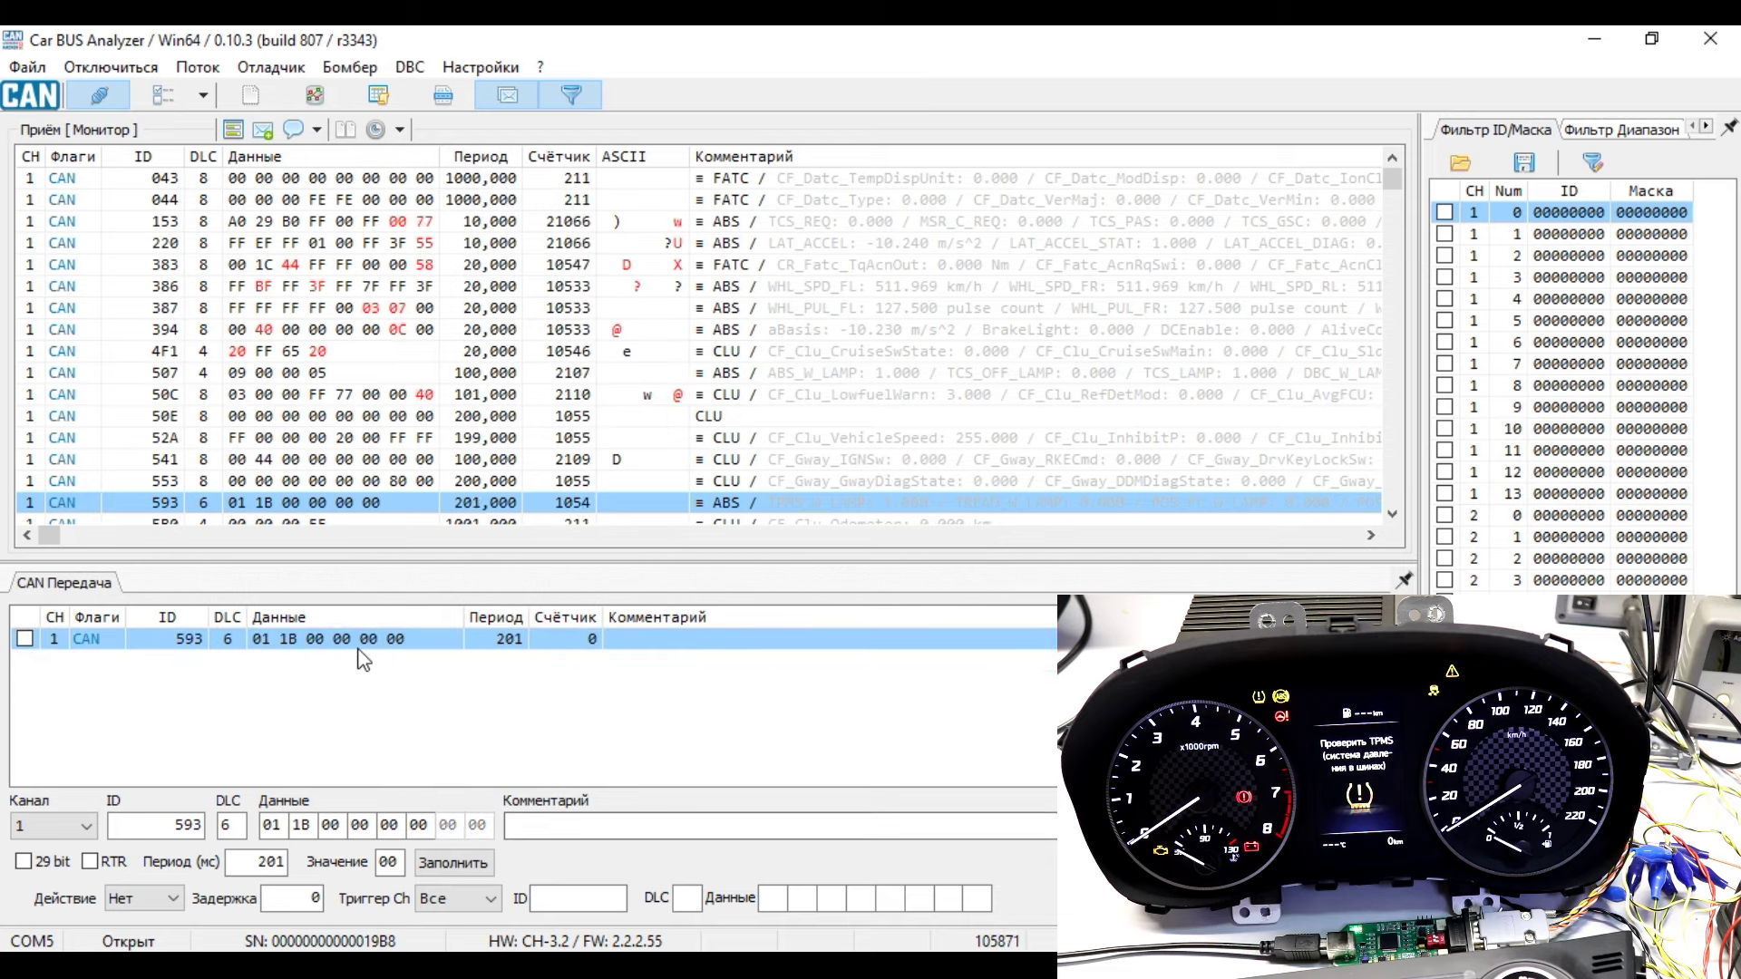
# Set the first data byte of the outgoing message 593 to 00
pyautogui.click(284, 825)
pyautogui.moveTo(283, 825); pyautogui.dragTo(272, 827)
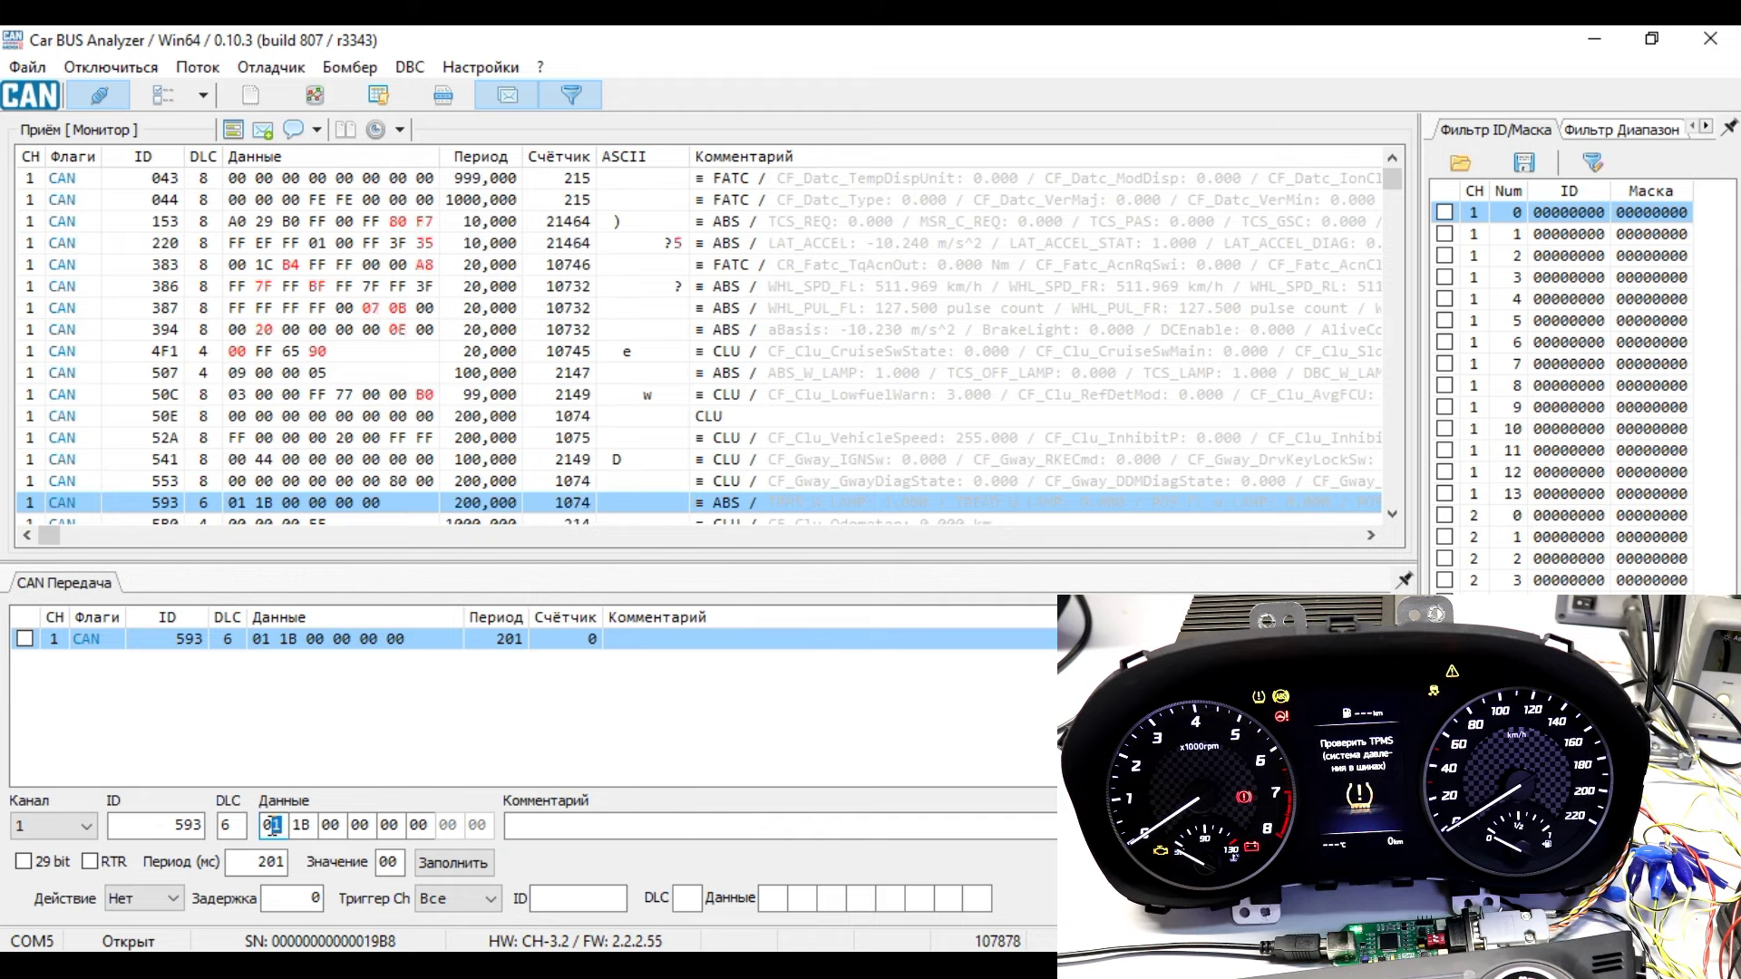
pyautogui.write('0')
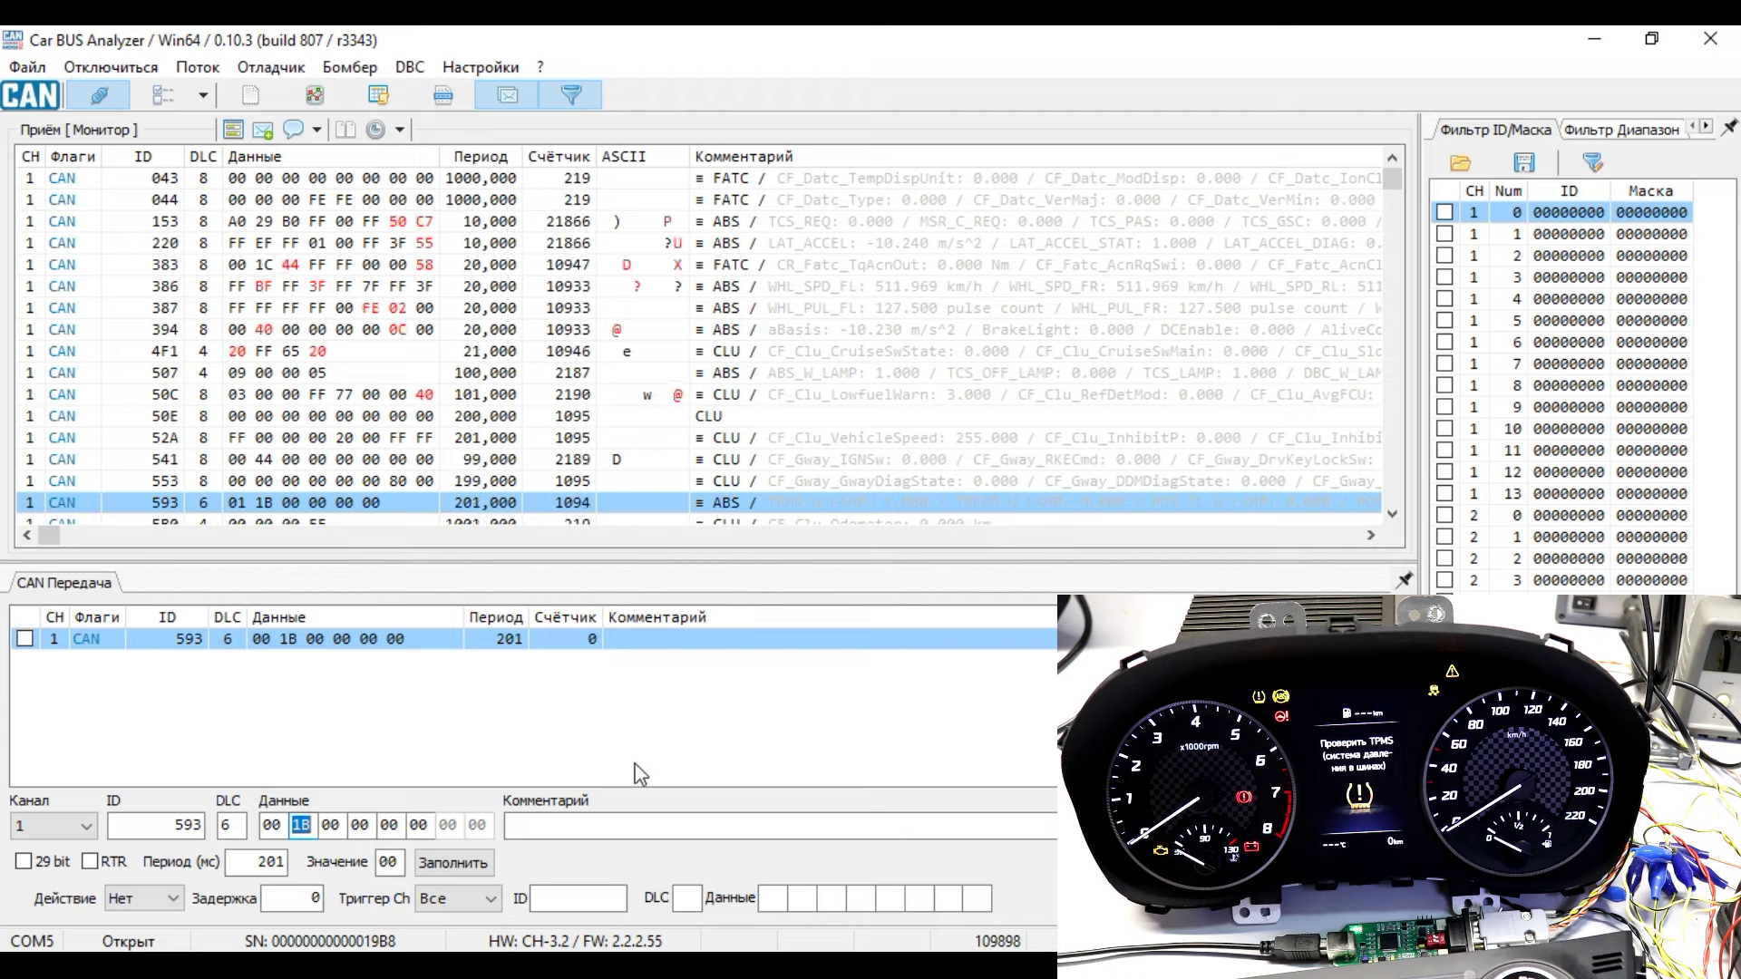
# Set the period of outgoing message 593 to 1 ms, transmit it to the cluster, and stop the transmission
pyautogui.moveTo(243, 865); pyautogui.dragTo(290, 872)
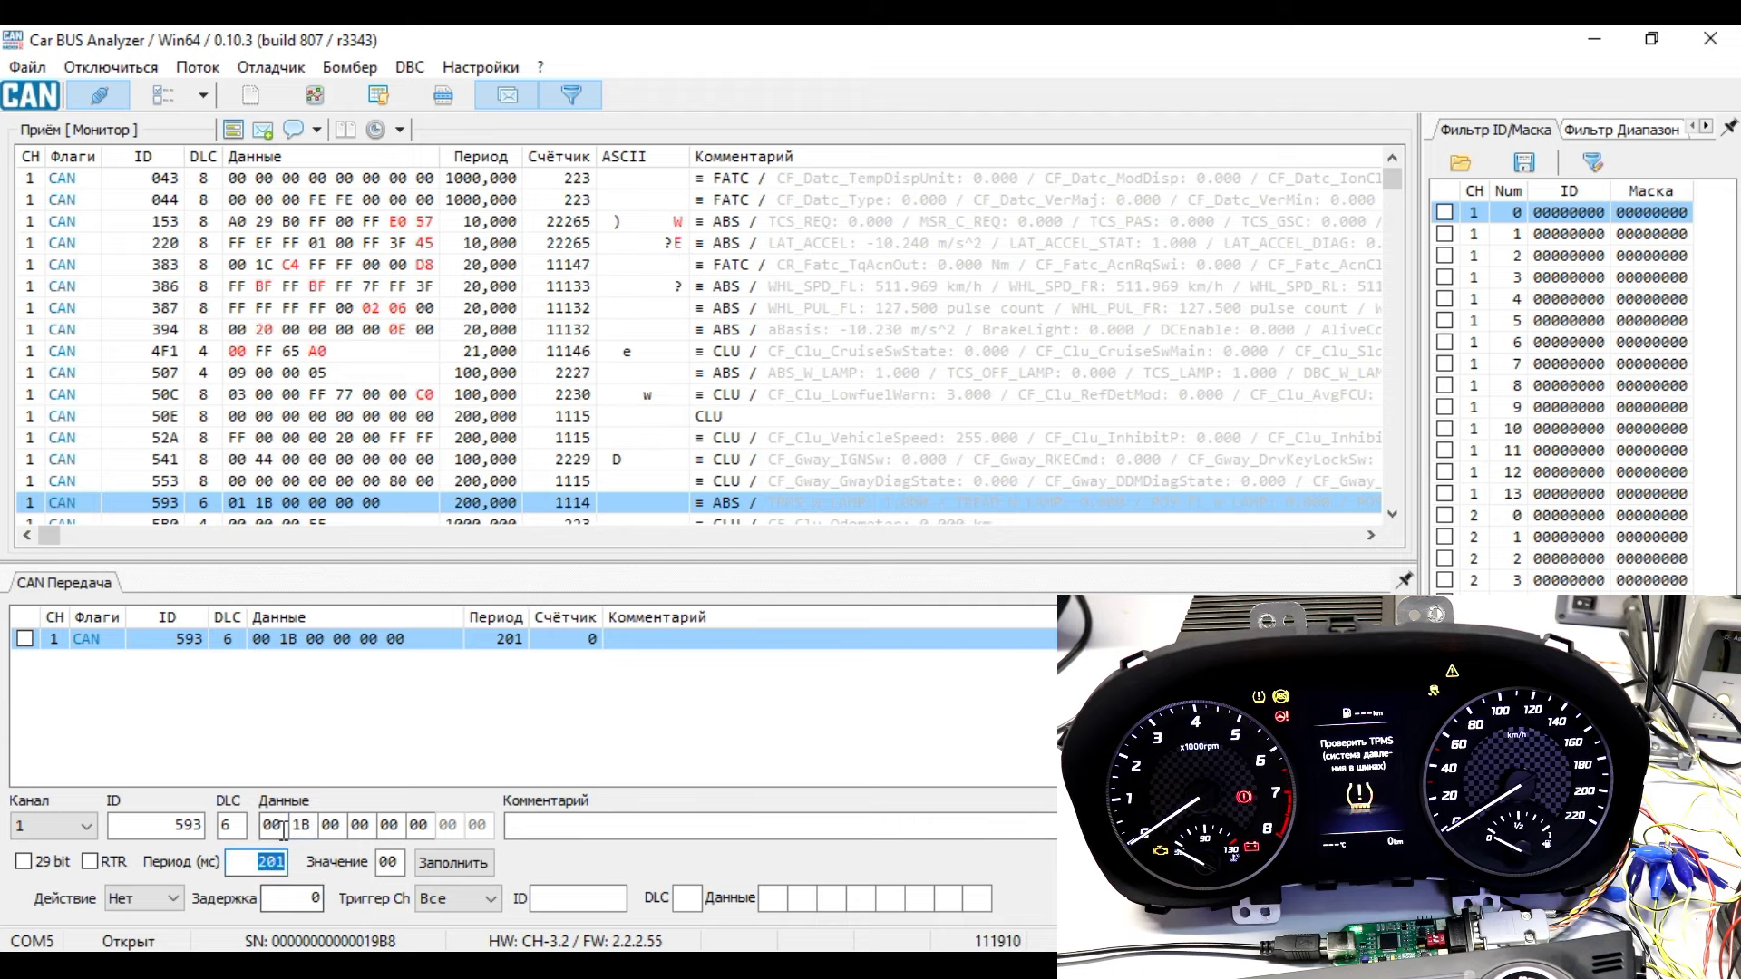
pyautogui.write('5')
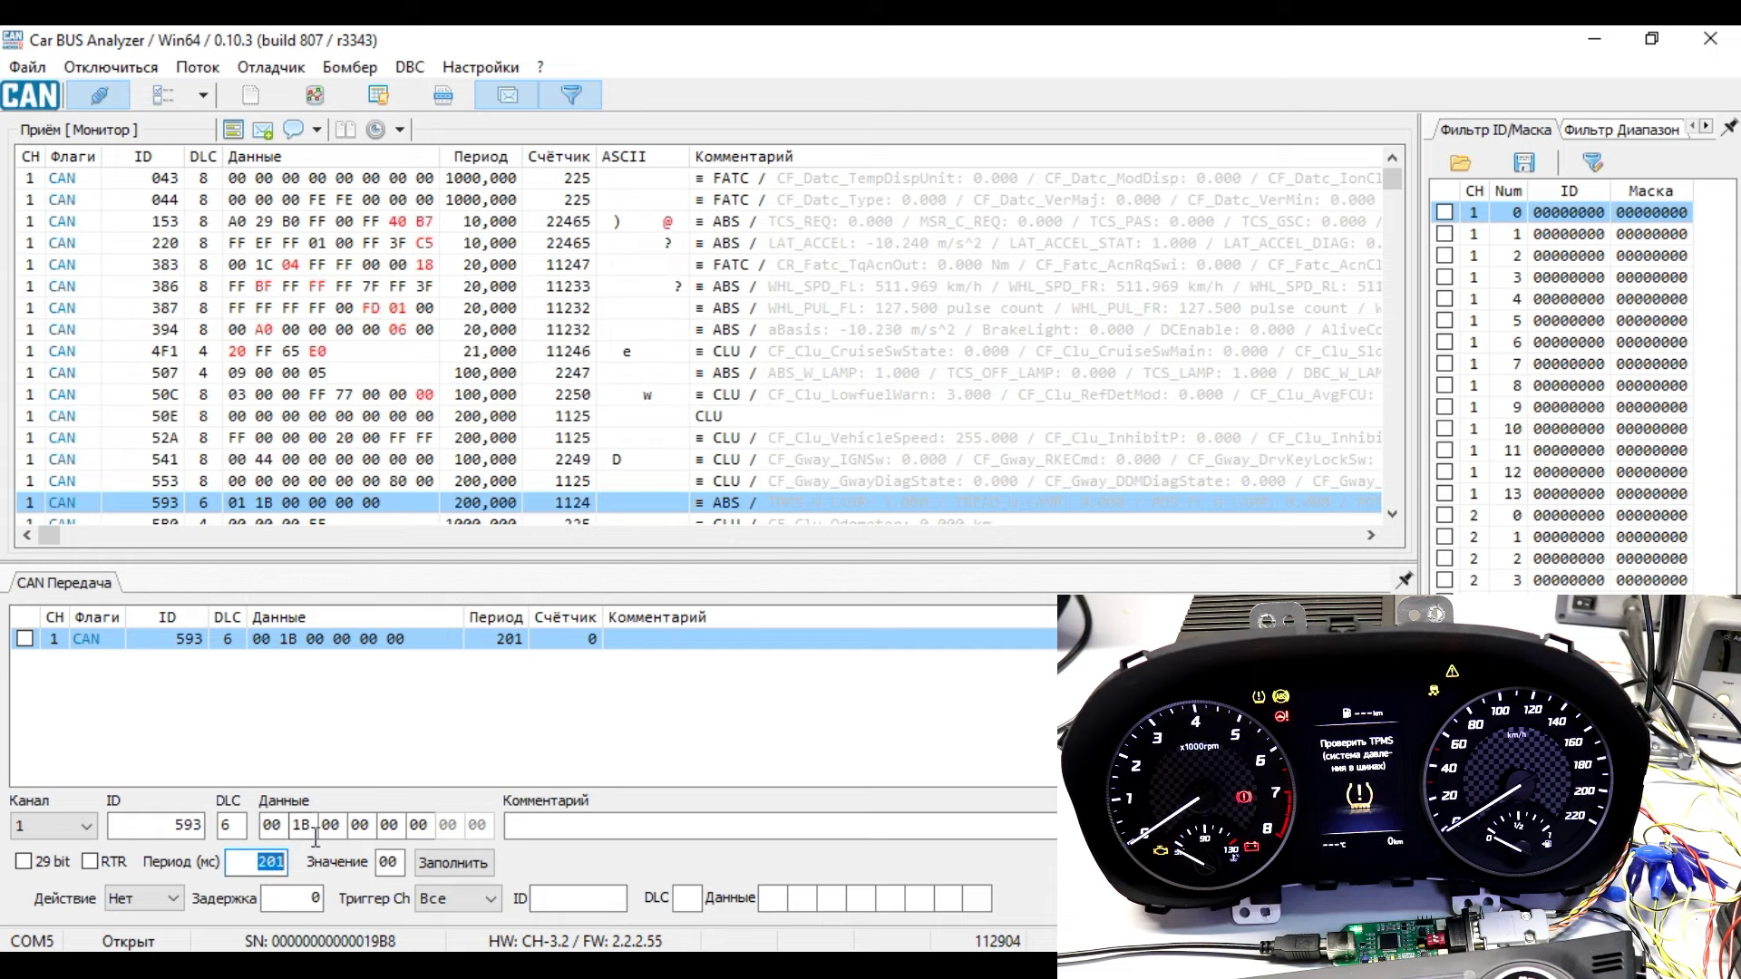
pyautogui.press('BackSpace')
pyautogui.write('1')
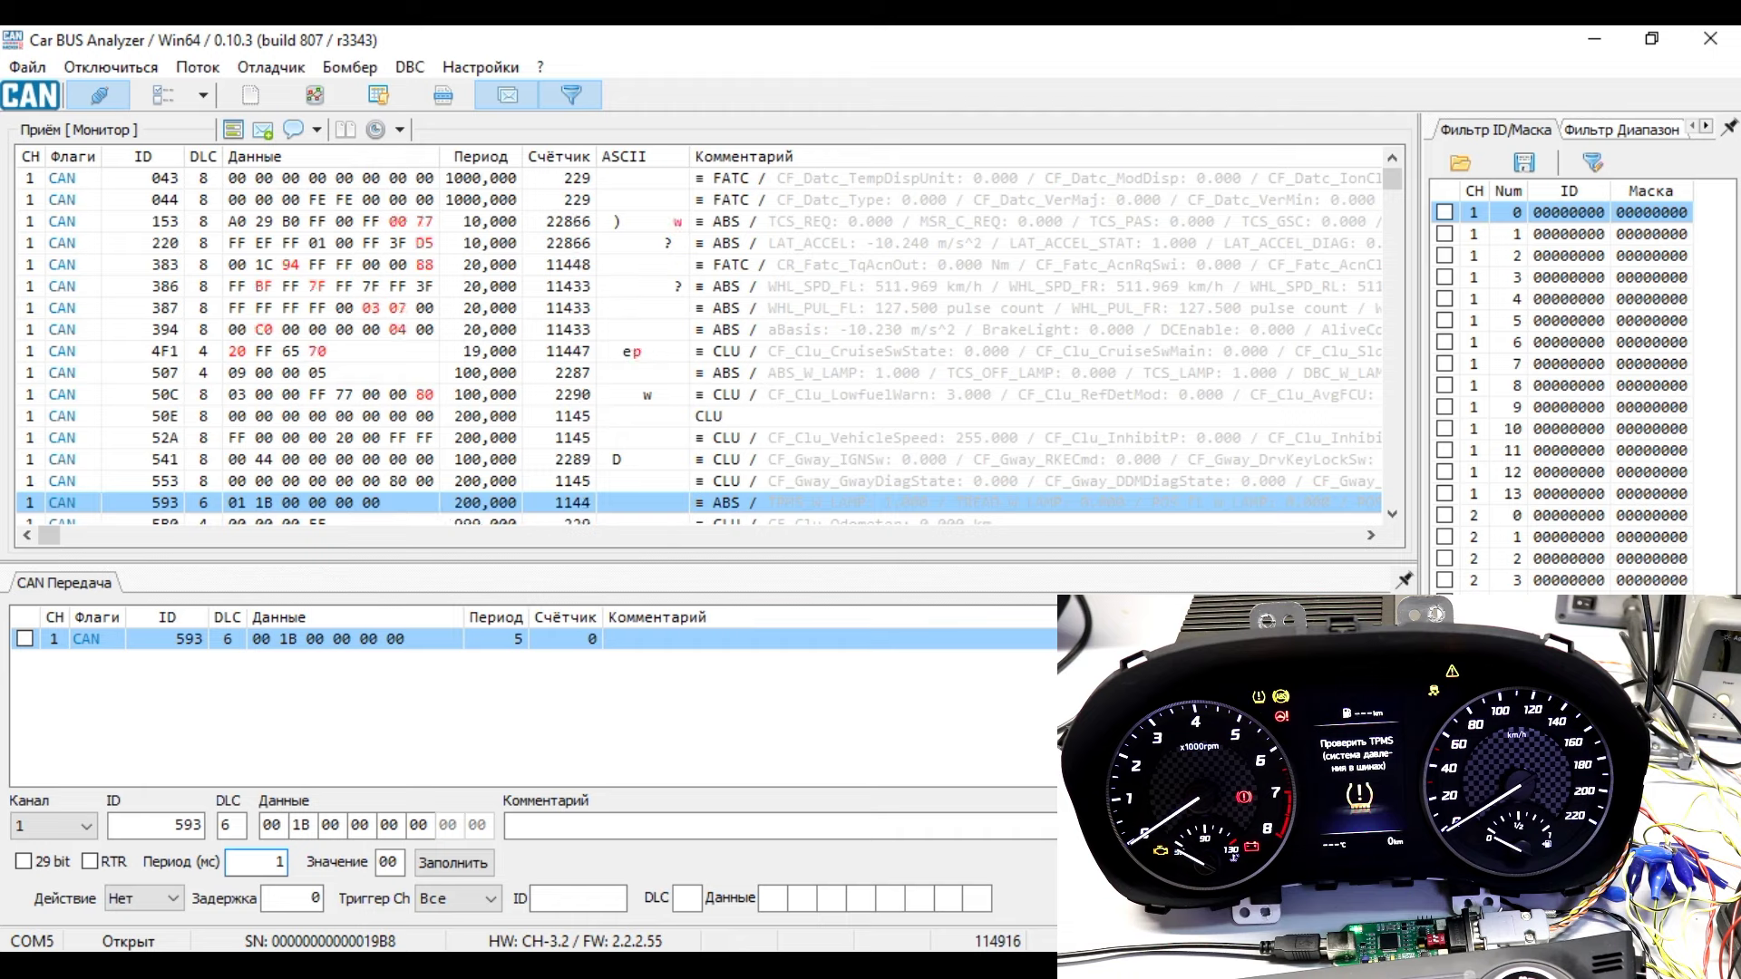
pyautogui.click(24, 639)
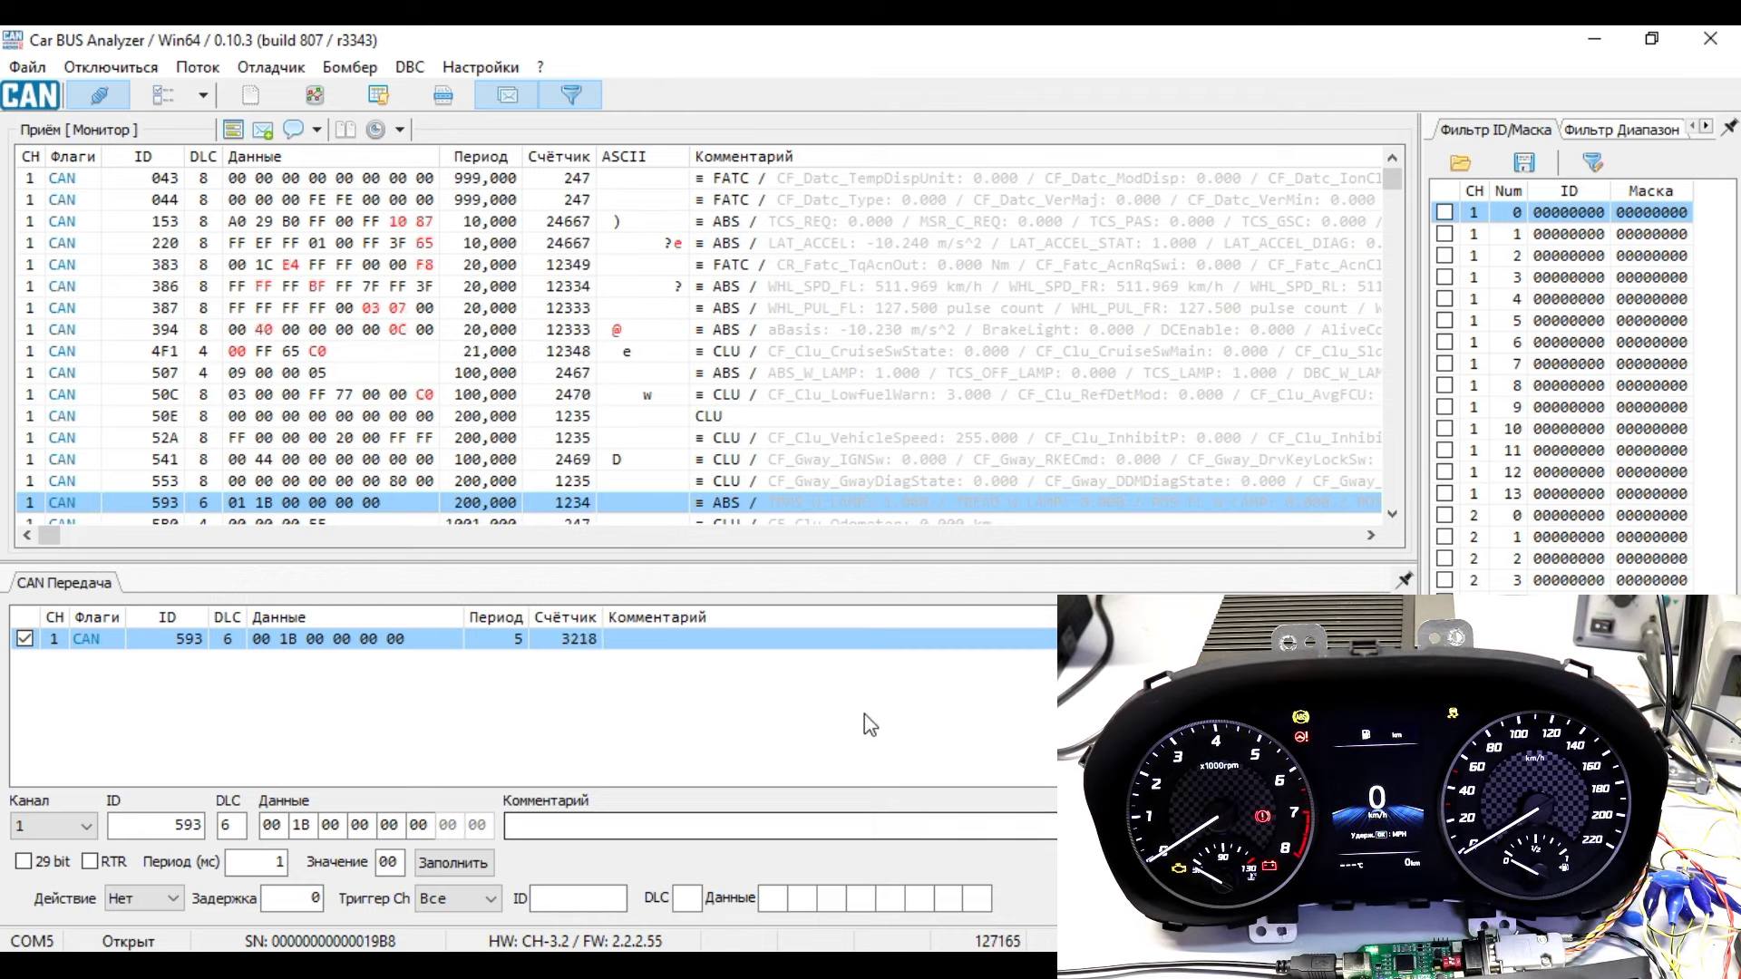
pyautogui.press('space')
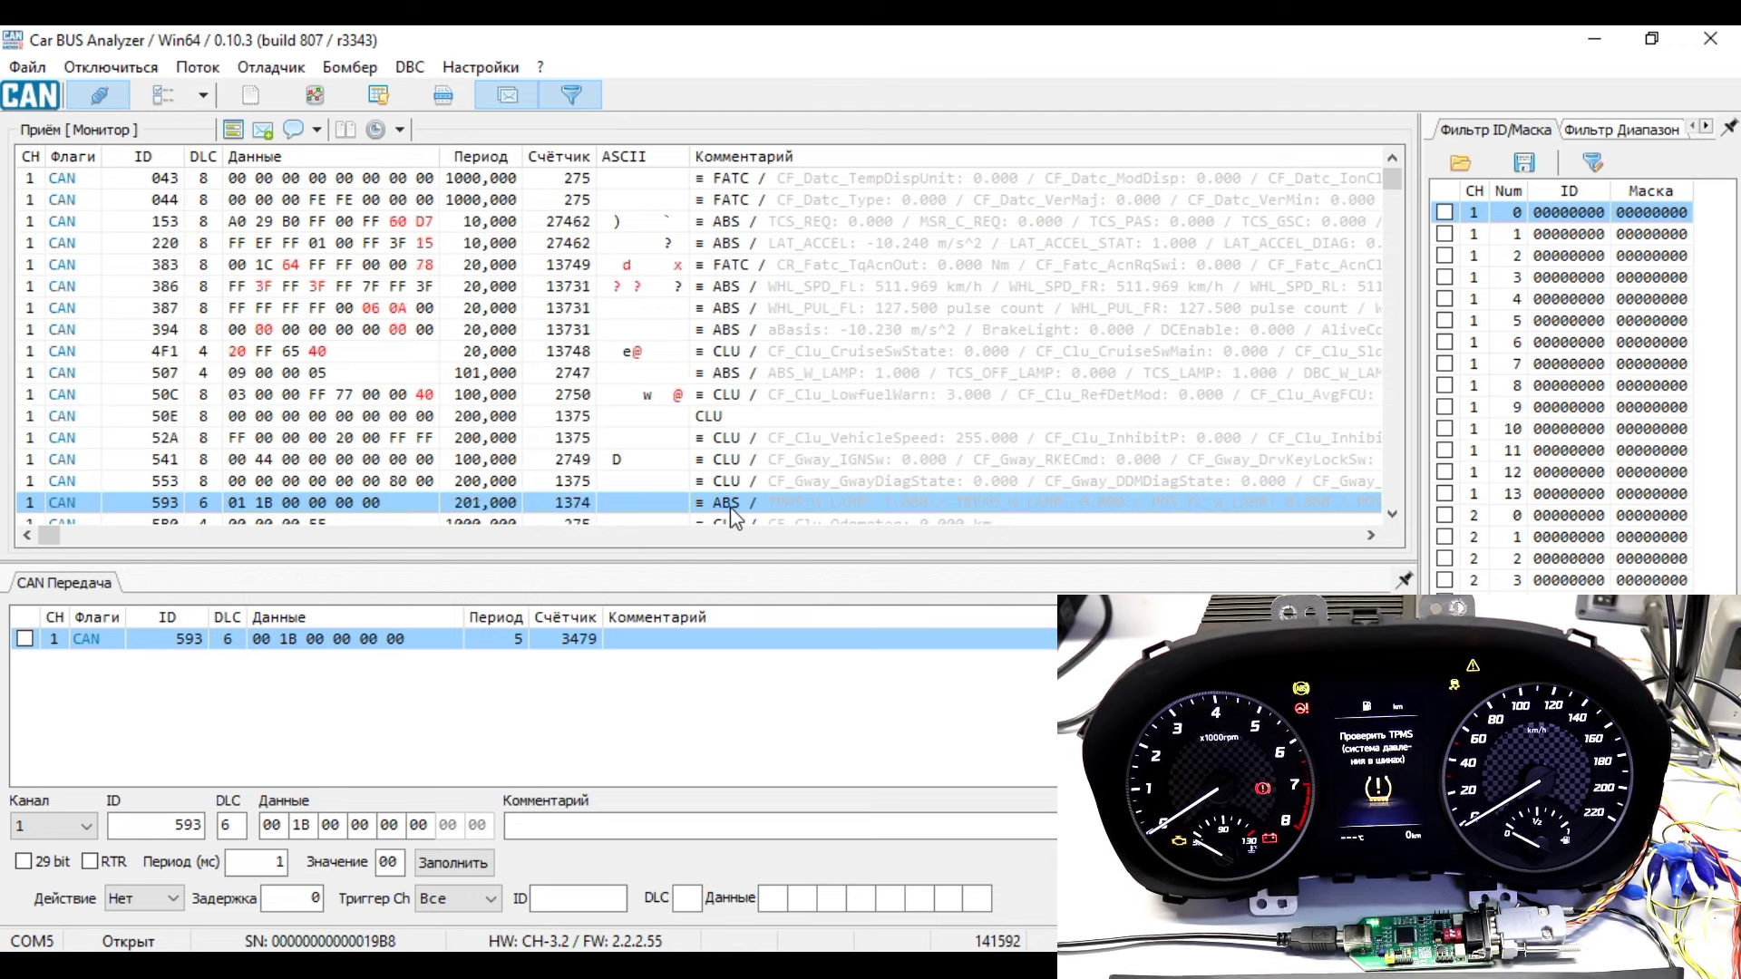
# Switch to the browser, examine the ESP-2.pdf wiring diagram and the C-CAN-1.pdf network layout, and minimize the browser
pyautogui.hotkey('alt', 'Tab')
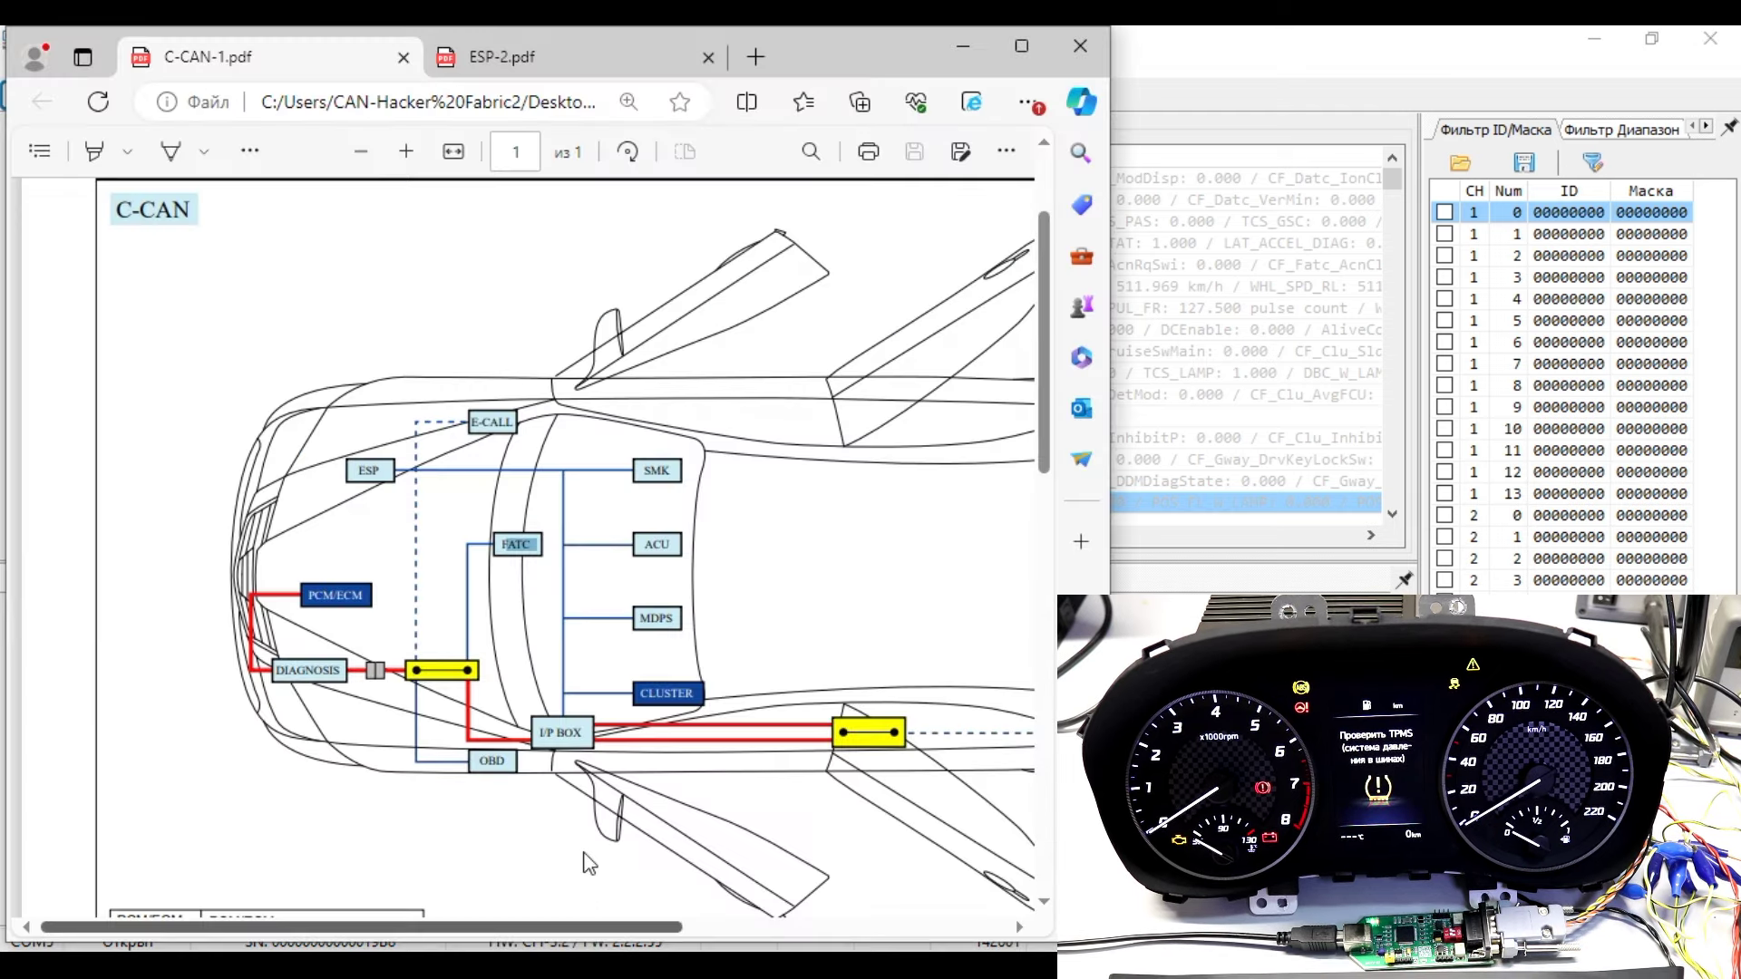
pyautogui.click(490, 58)
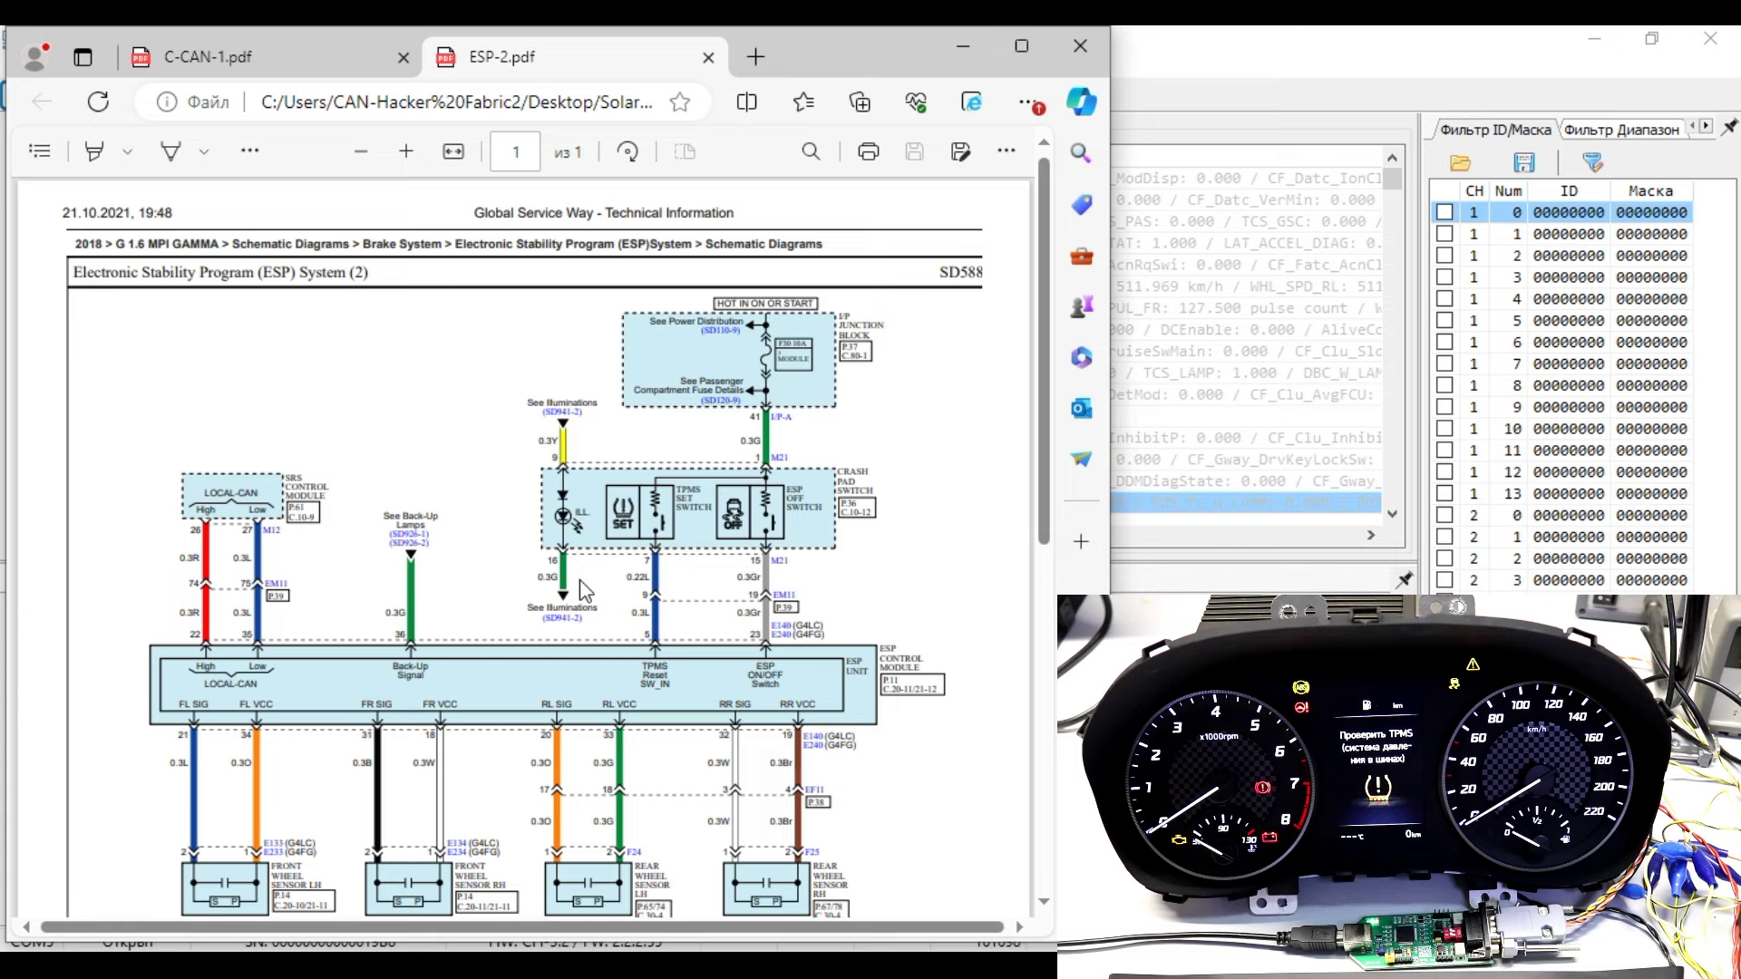
pyautogui.scroll(-1, 635, 586)
pyautogui.scroll(1, 637, 586)
pyautogui.scroll(-2, 566, 503)
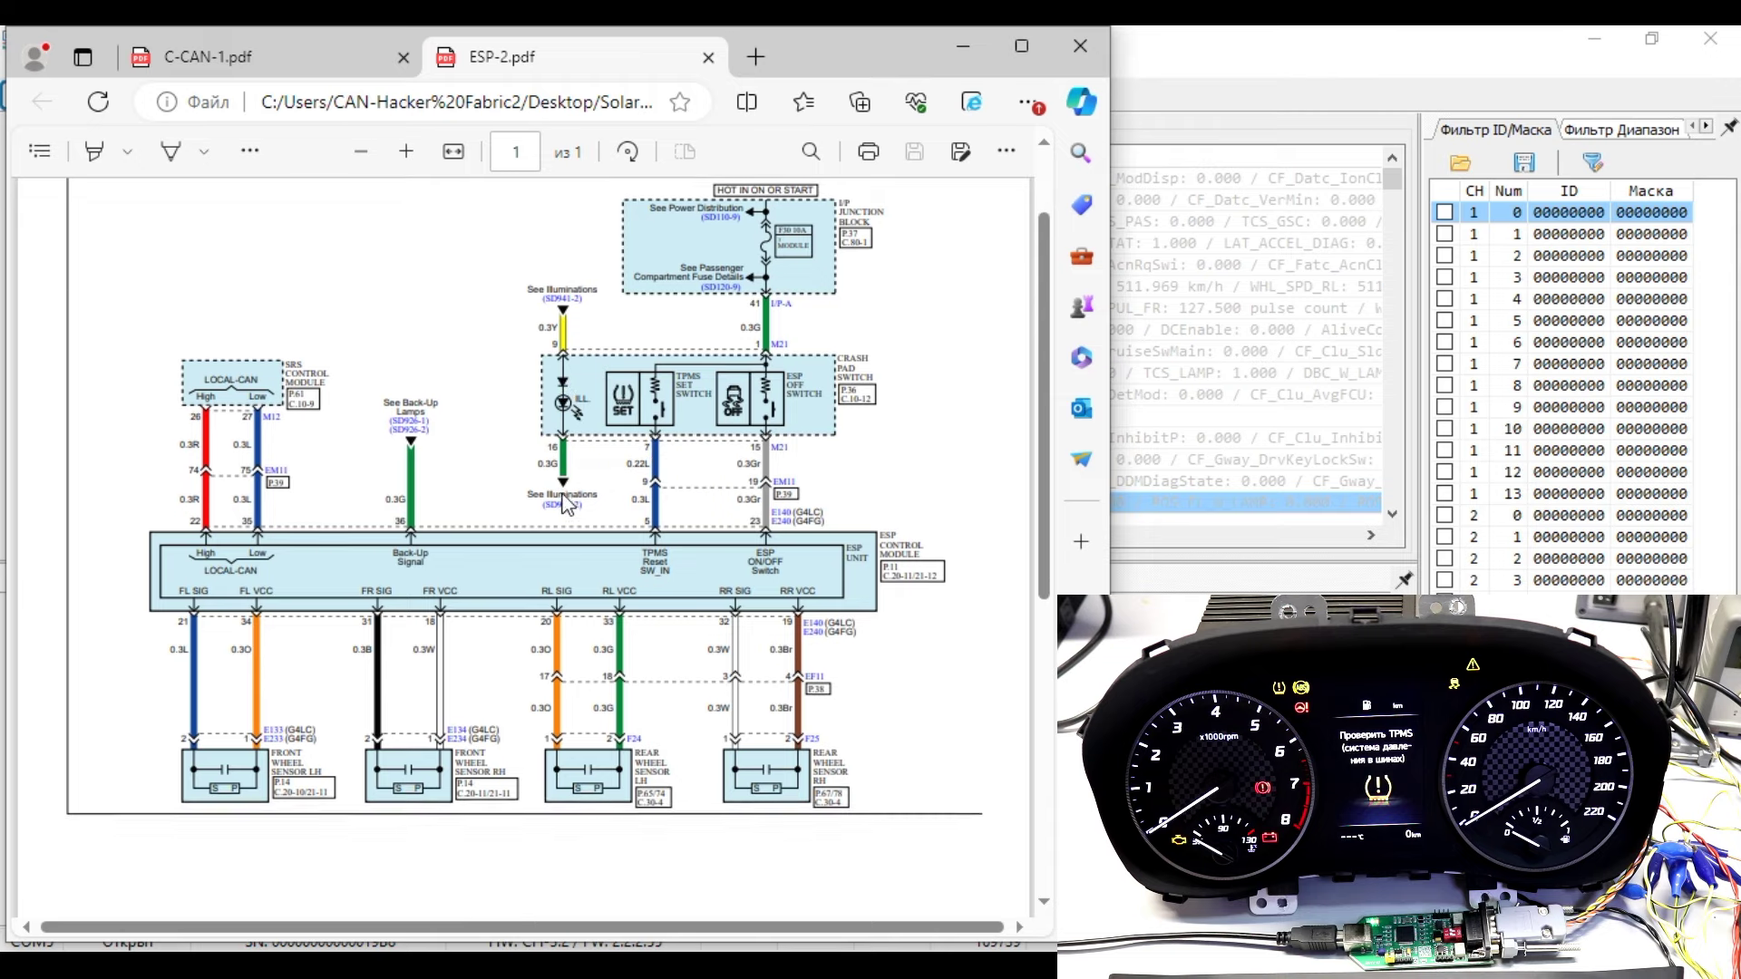
pyautogui.scroll(2, 566, 504)
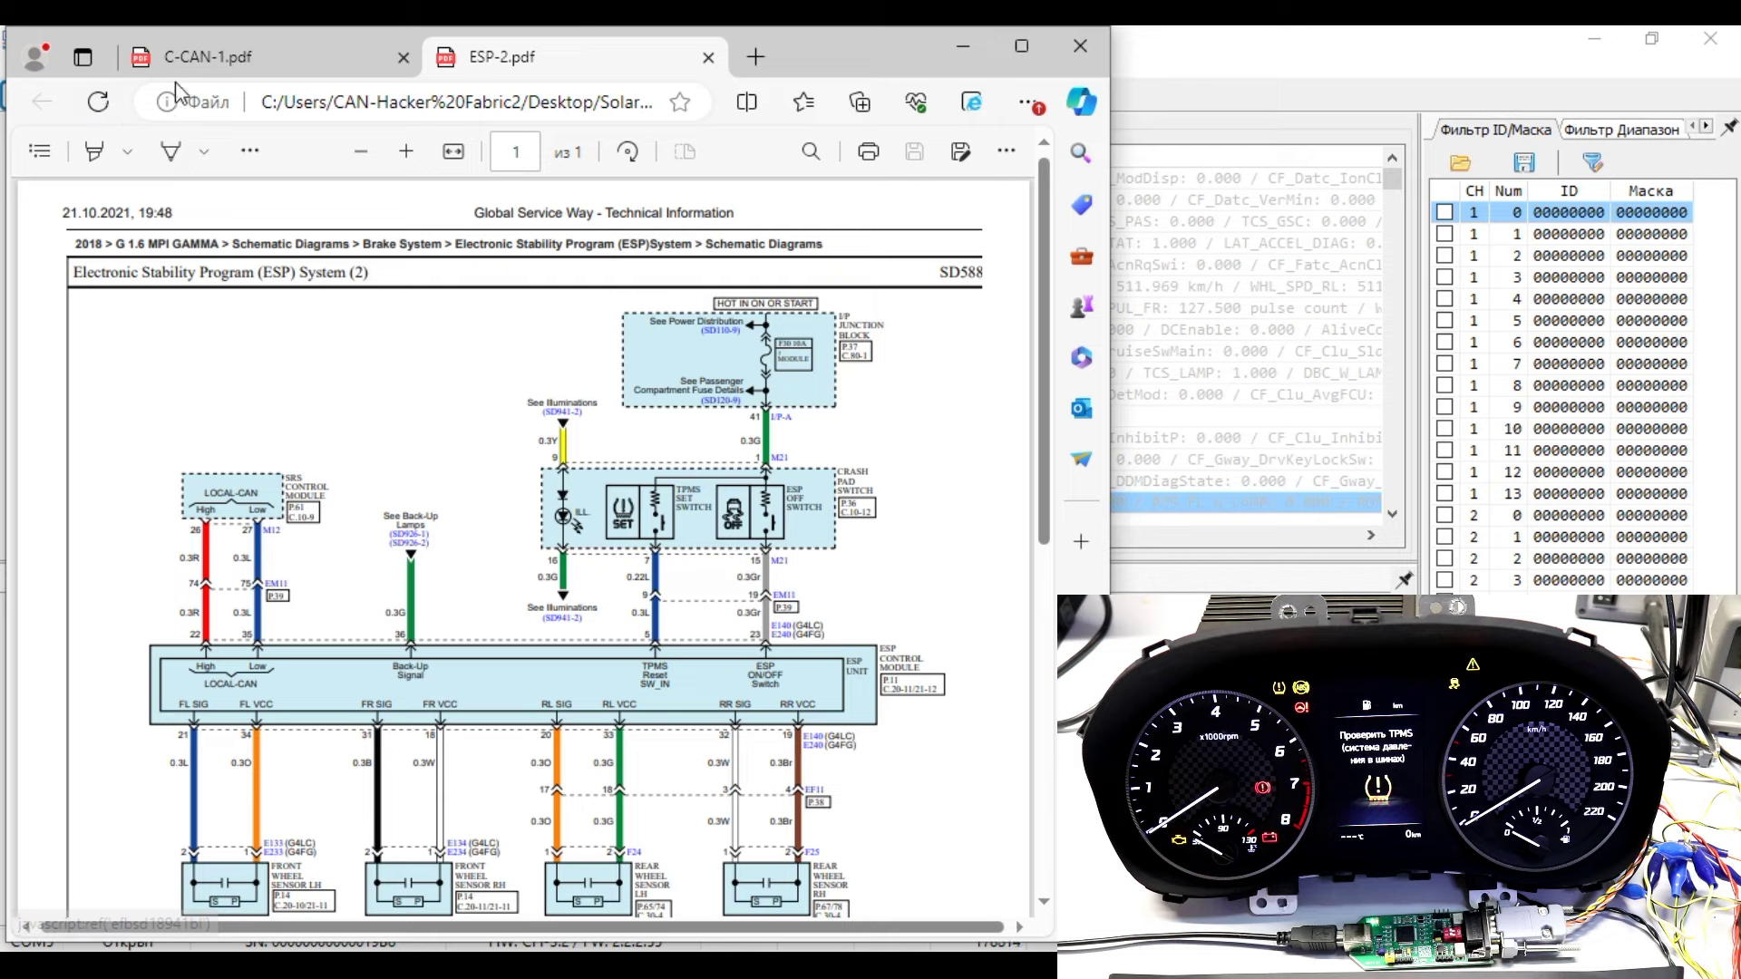
pyautogui.click(195, 57)
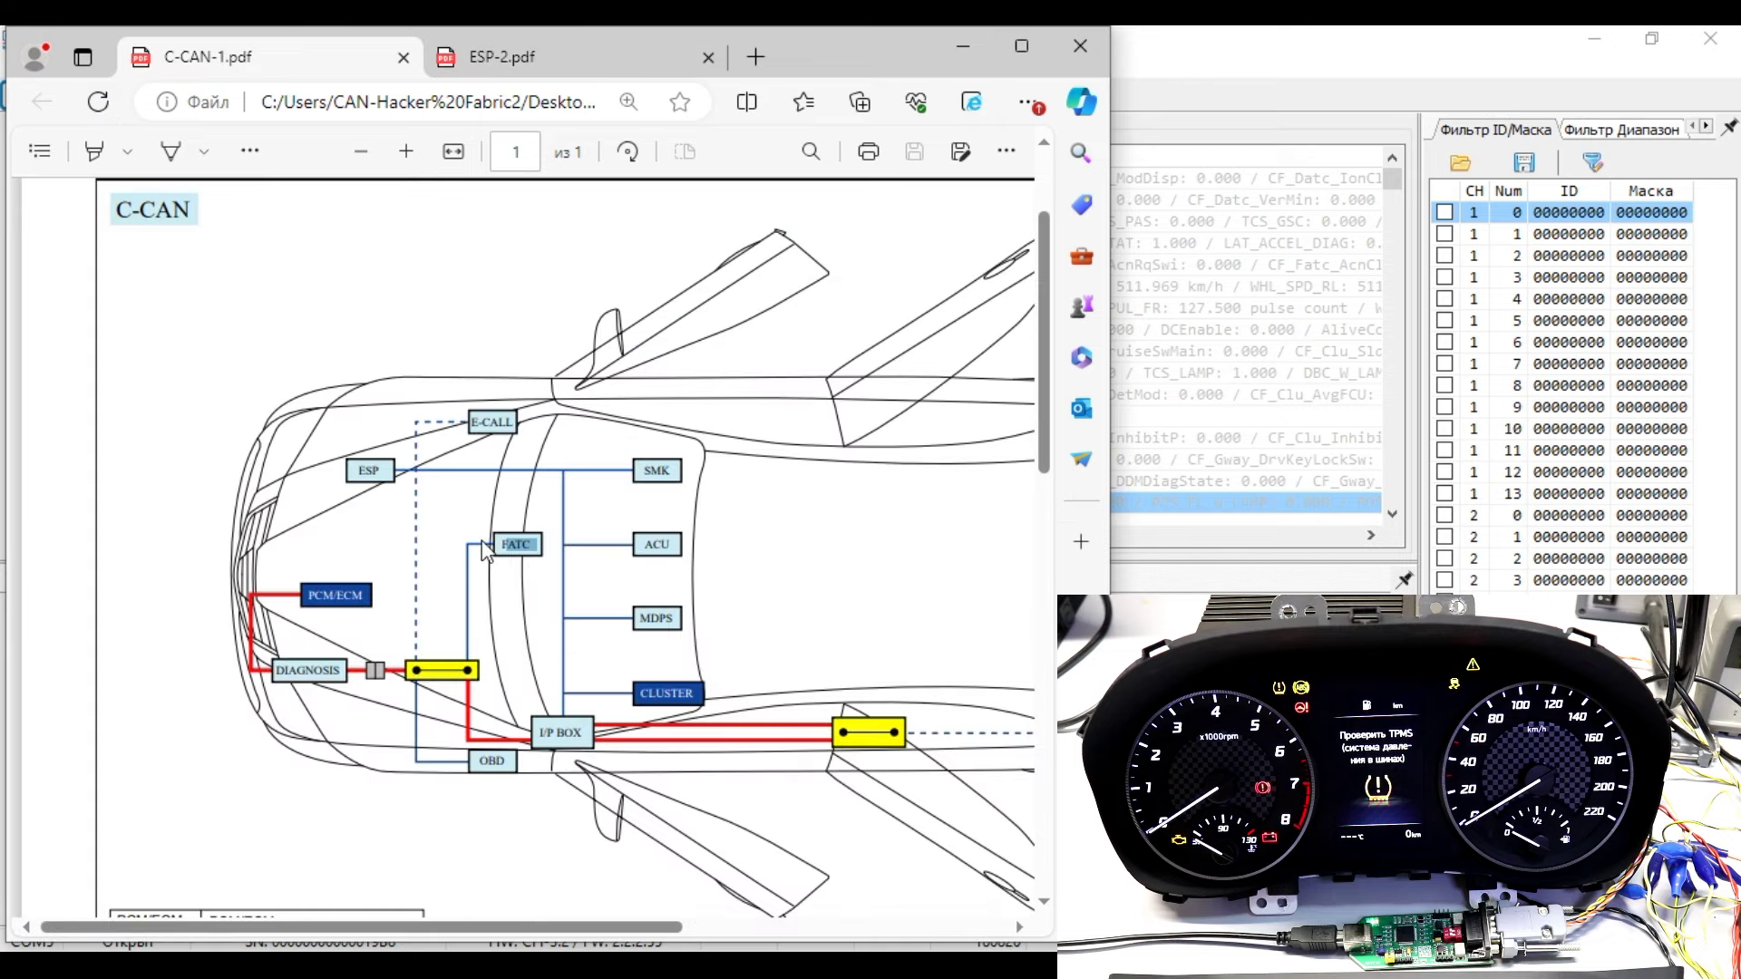
pyautogui.click(960, 45)
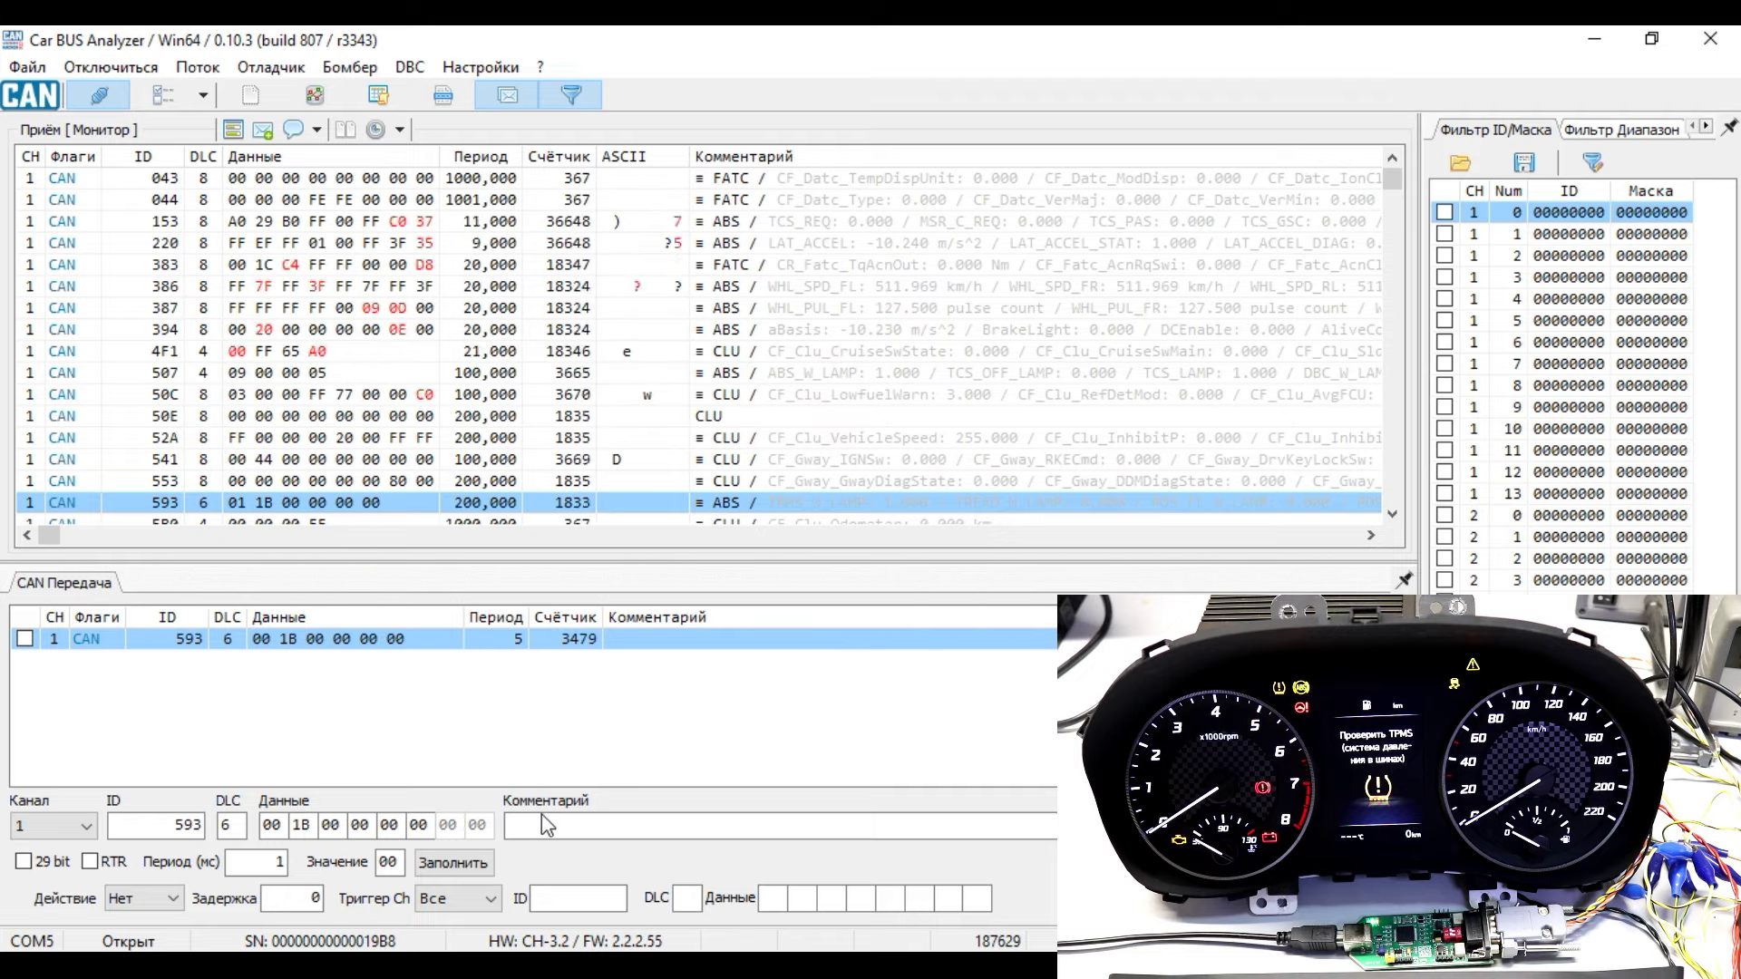
# Switch to the diagnostic tool screenshots, read the Auto Detected Configuration reset entry and its guide, and minimize the image viewer
pyautogui.hotkey('alt', 'Tab')
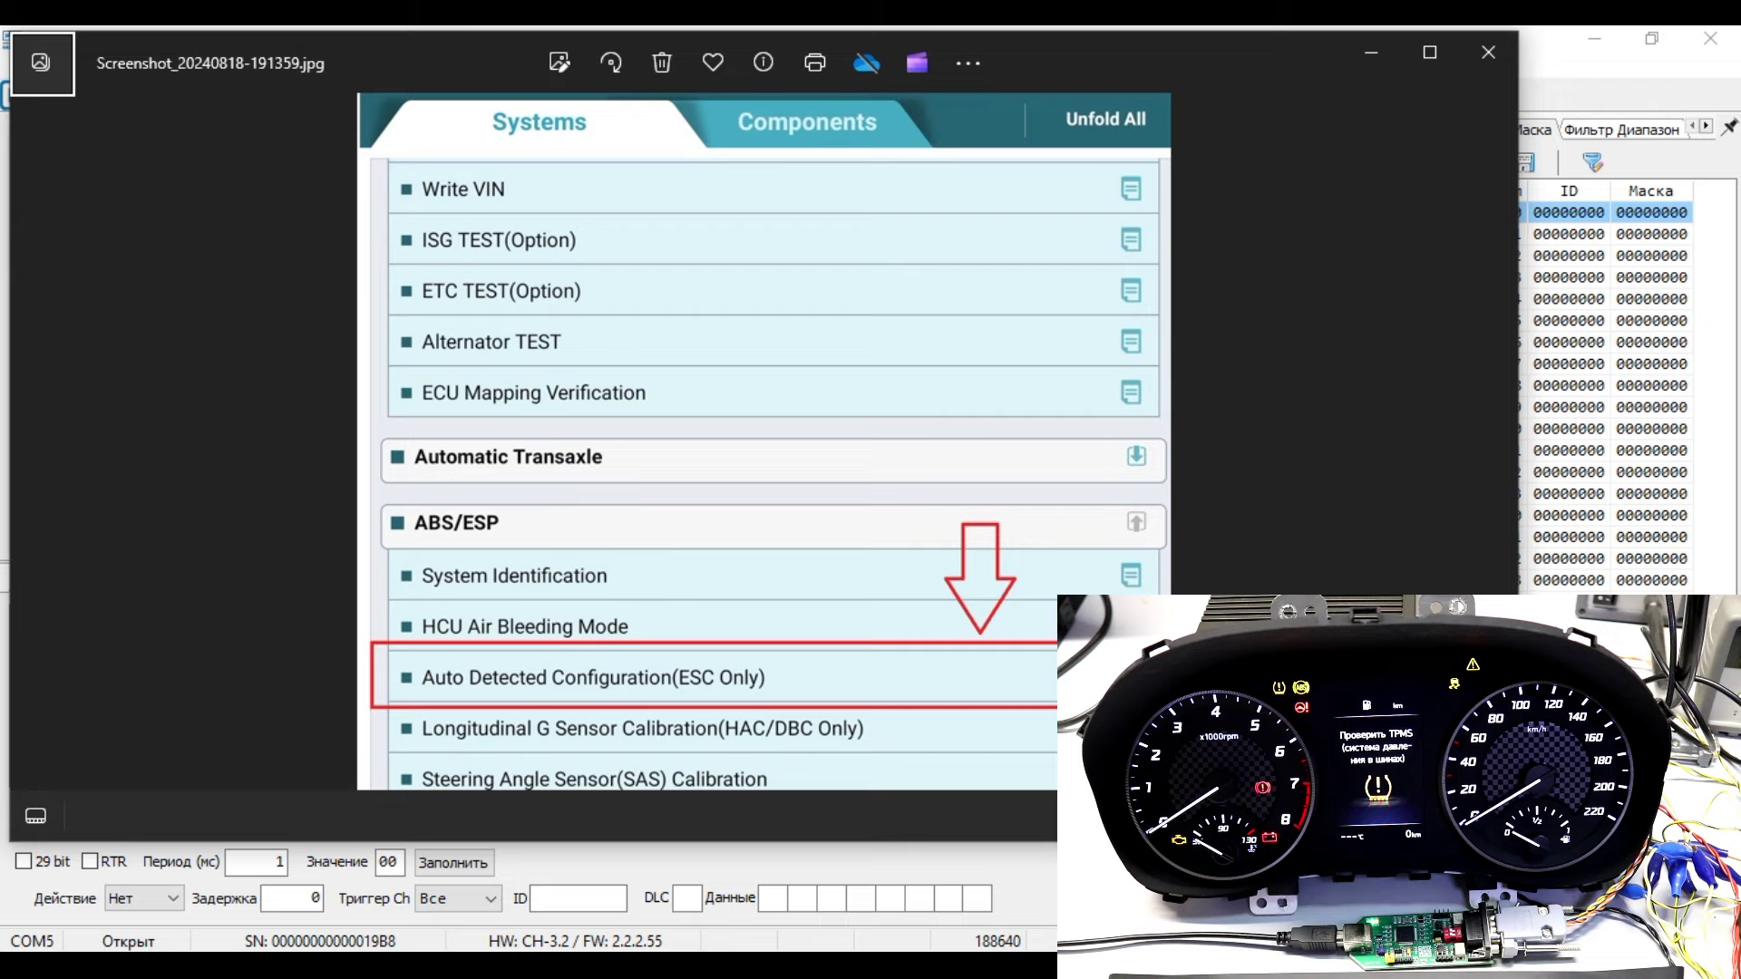
pyautogui.moveTo(423, 53); pyautogui.dragTo(160, 52)
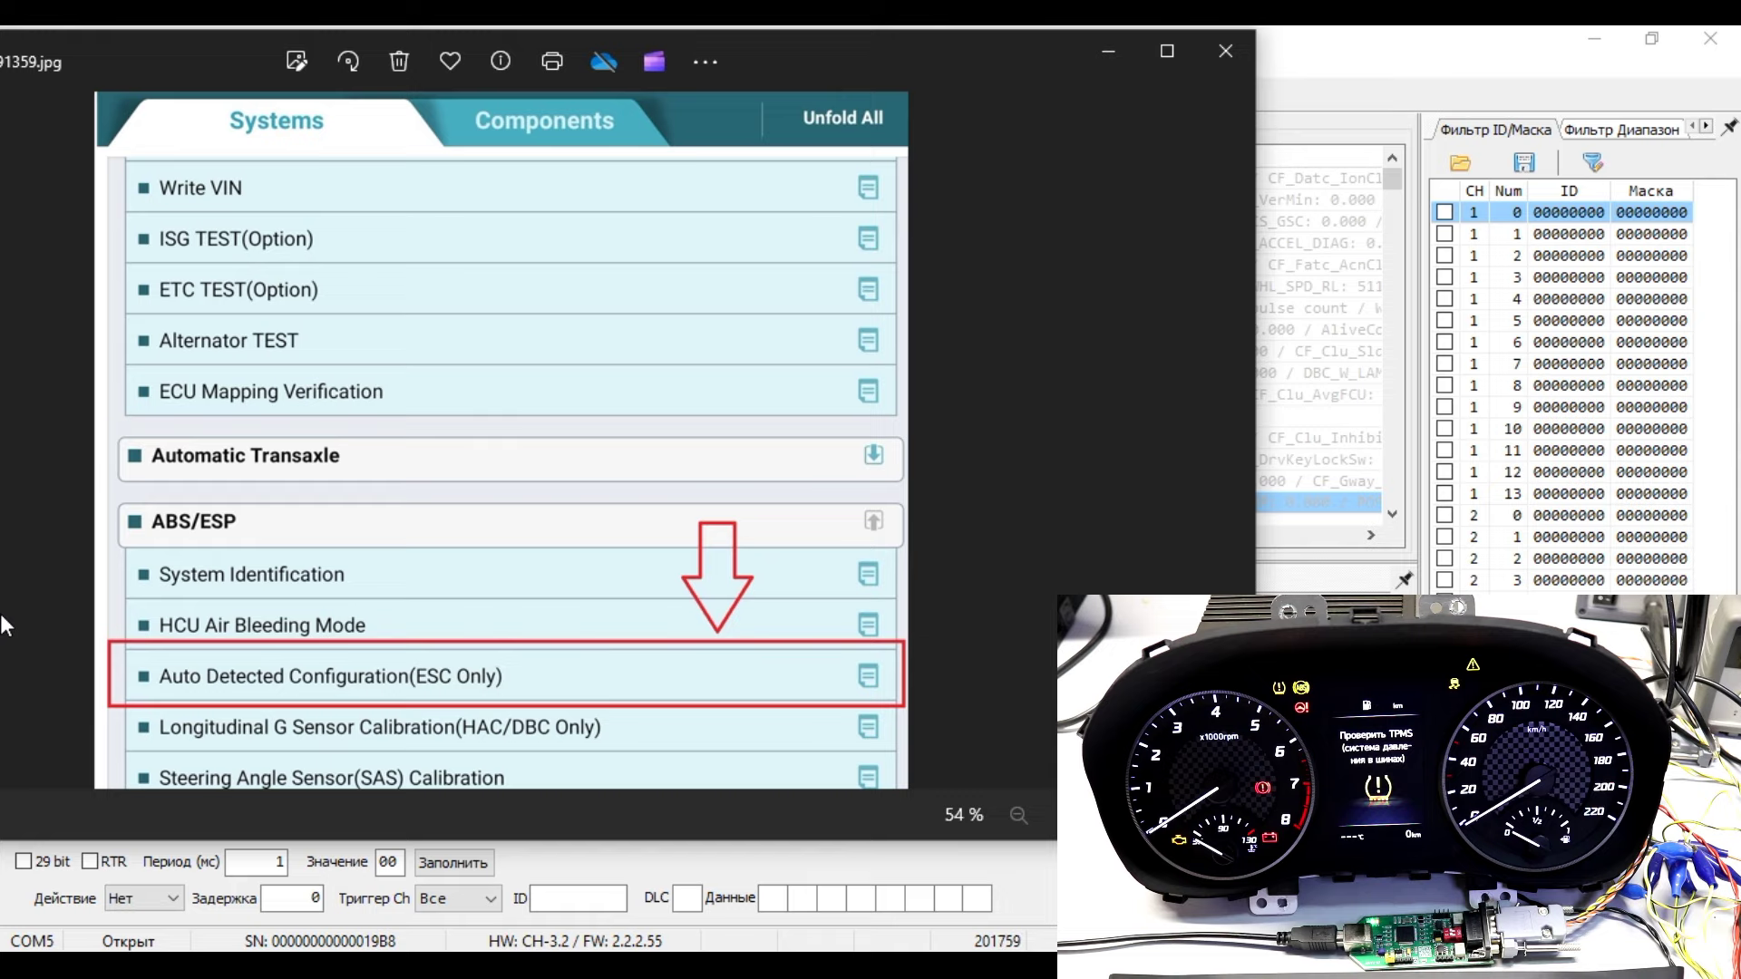
pyautogui.press('Right')
pyautogui.press('Left')
pyautogui.press('Right')
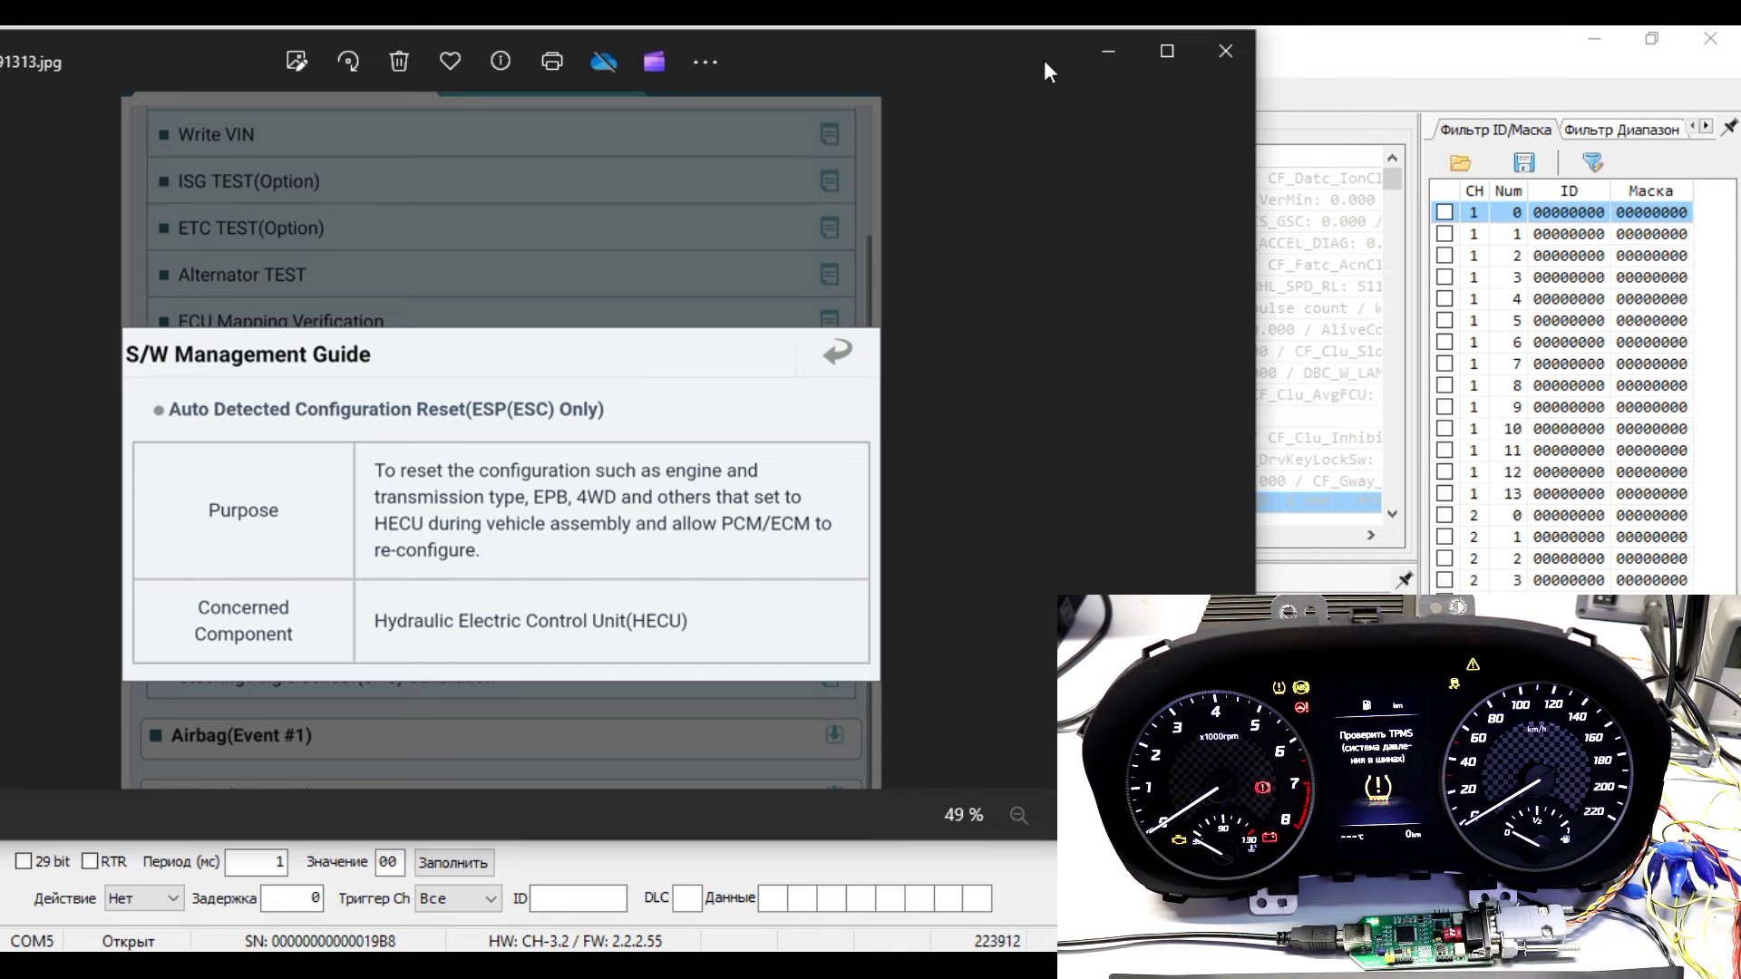
pyautogui.click(1104, 50)
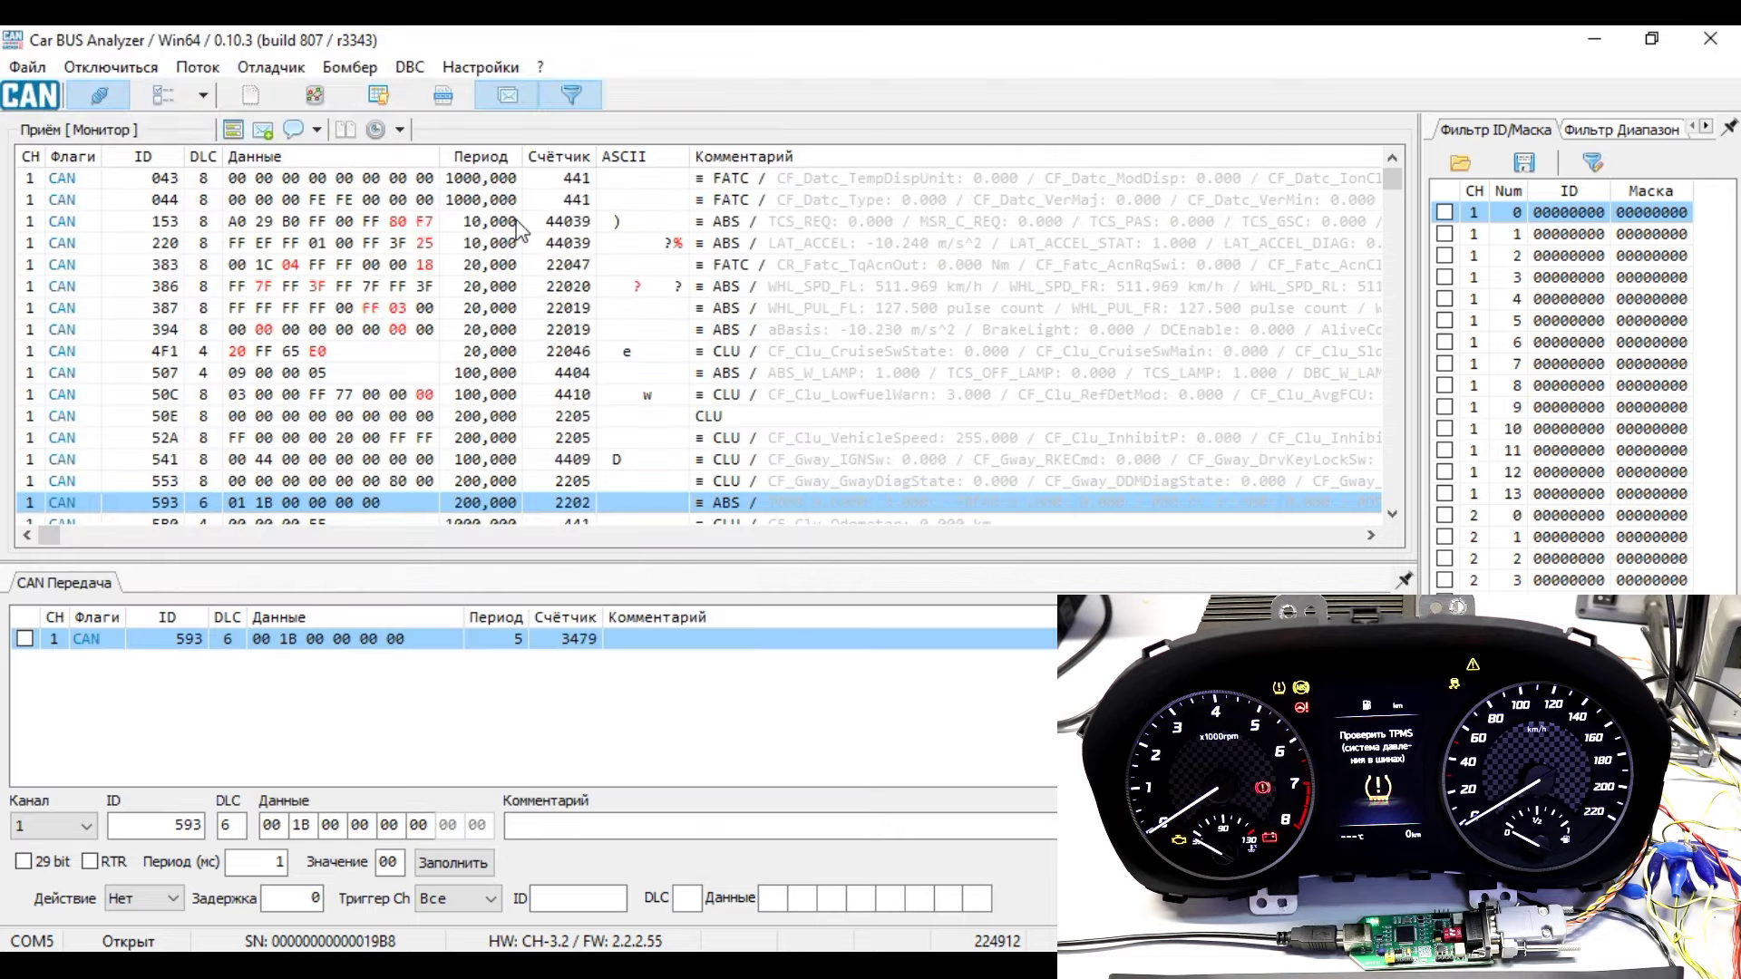
# Open the debugger and load the trace file GDS-ABS-Reset-config.trc from the Traces folder
pyautogui.click(280, 71)
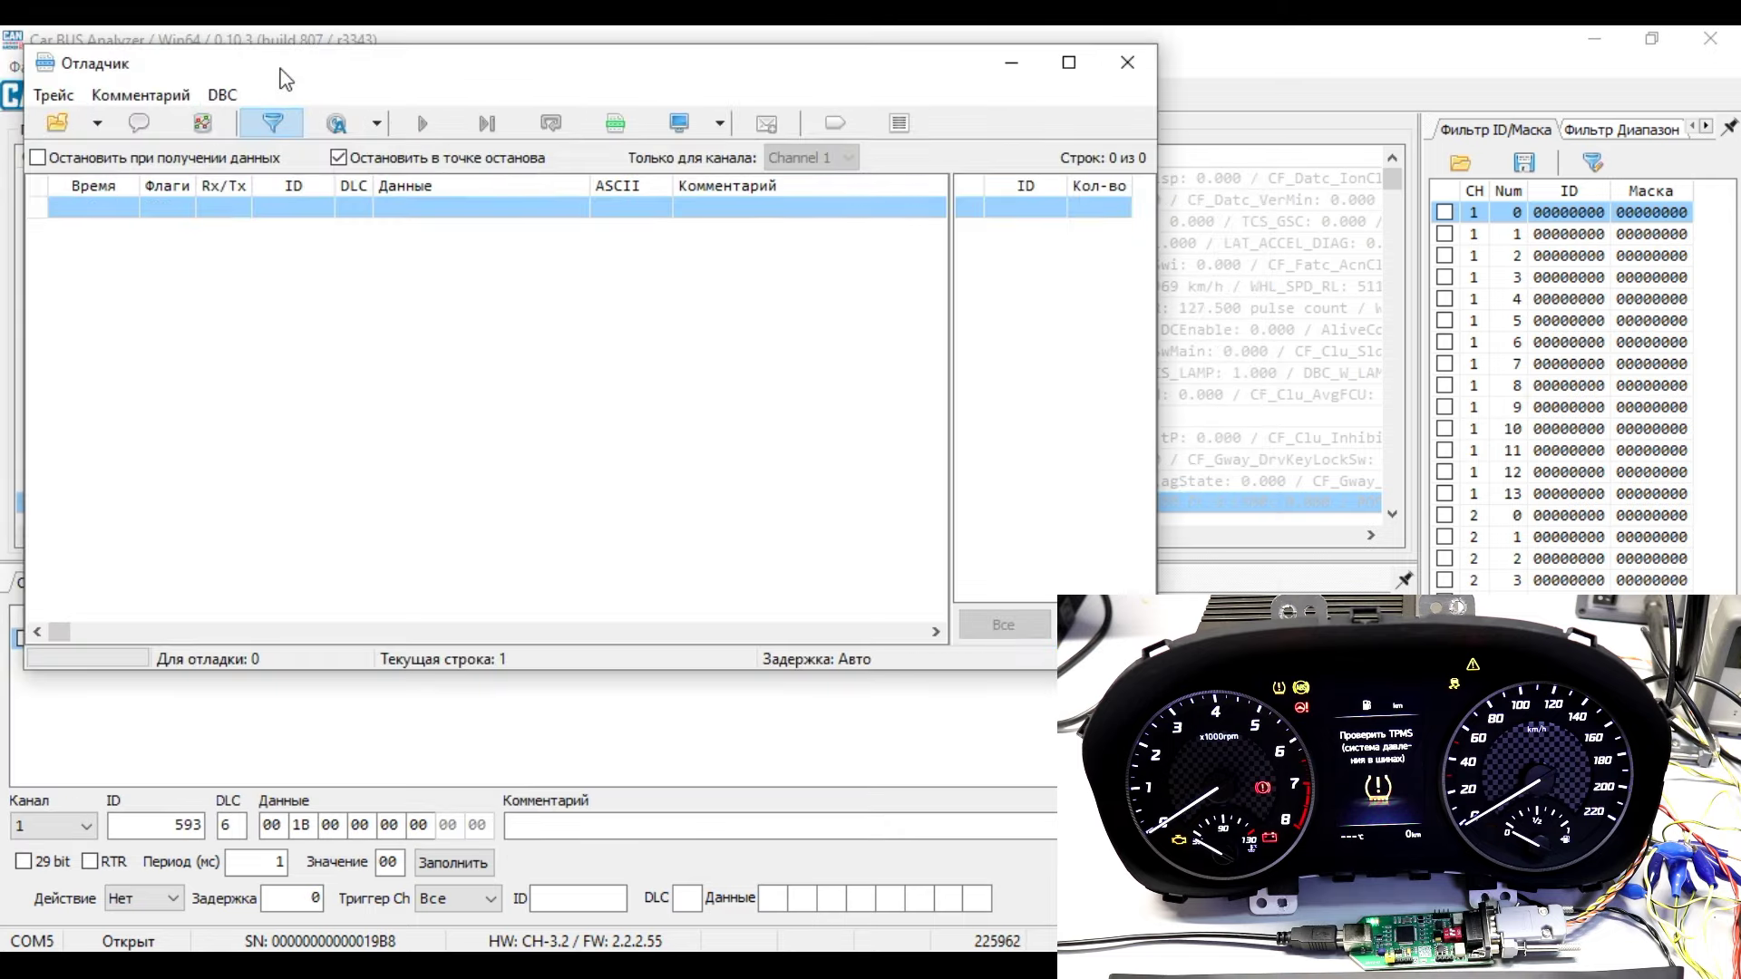
pyautogui.click(46, 121)
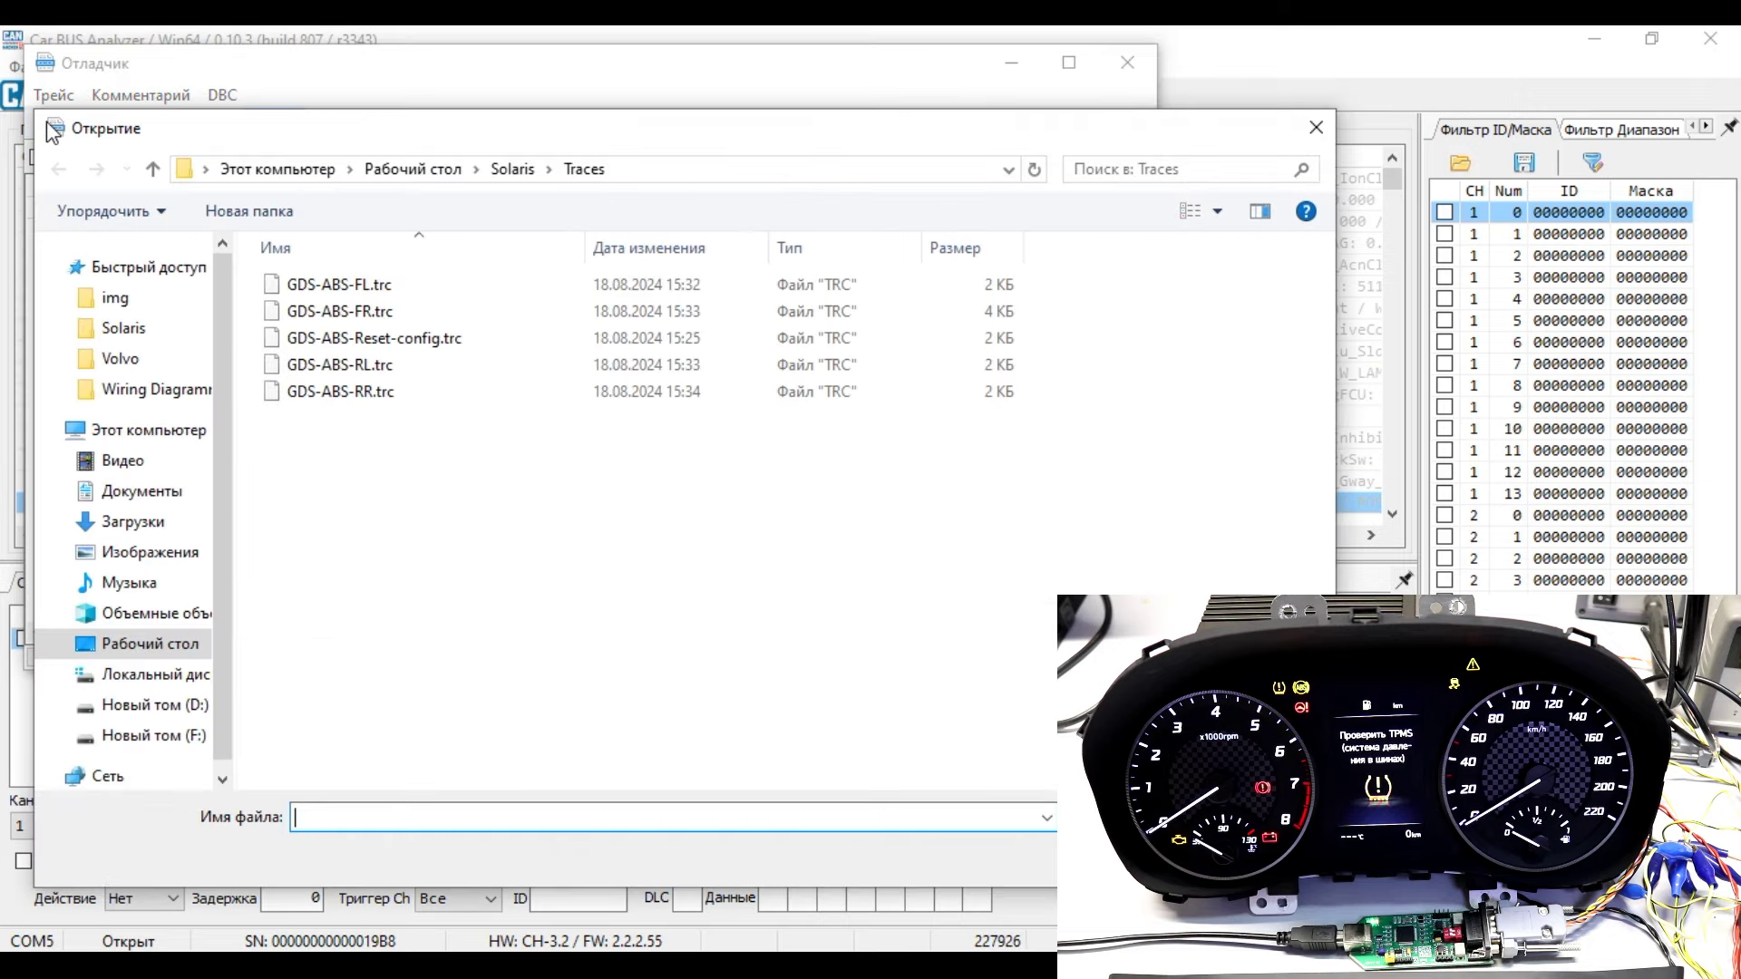
pyautogui.click(394, 339)
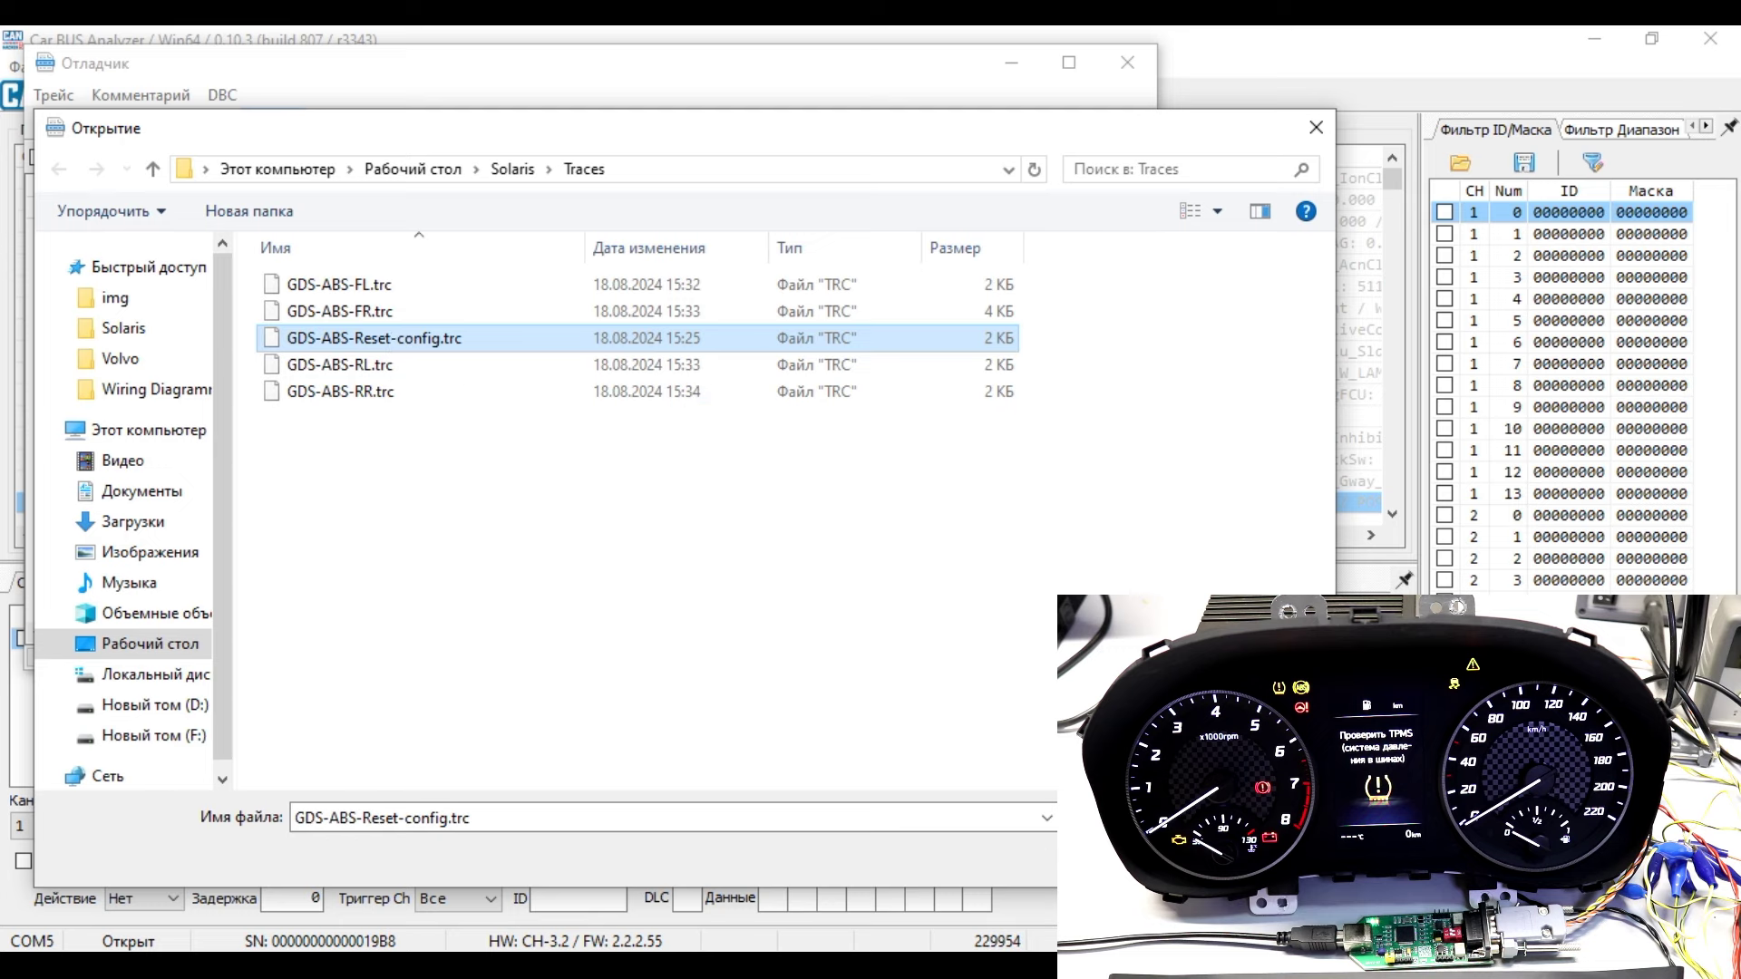
pyautogui.press('Return')
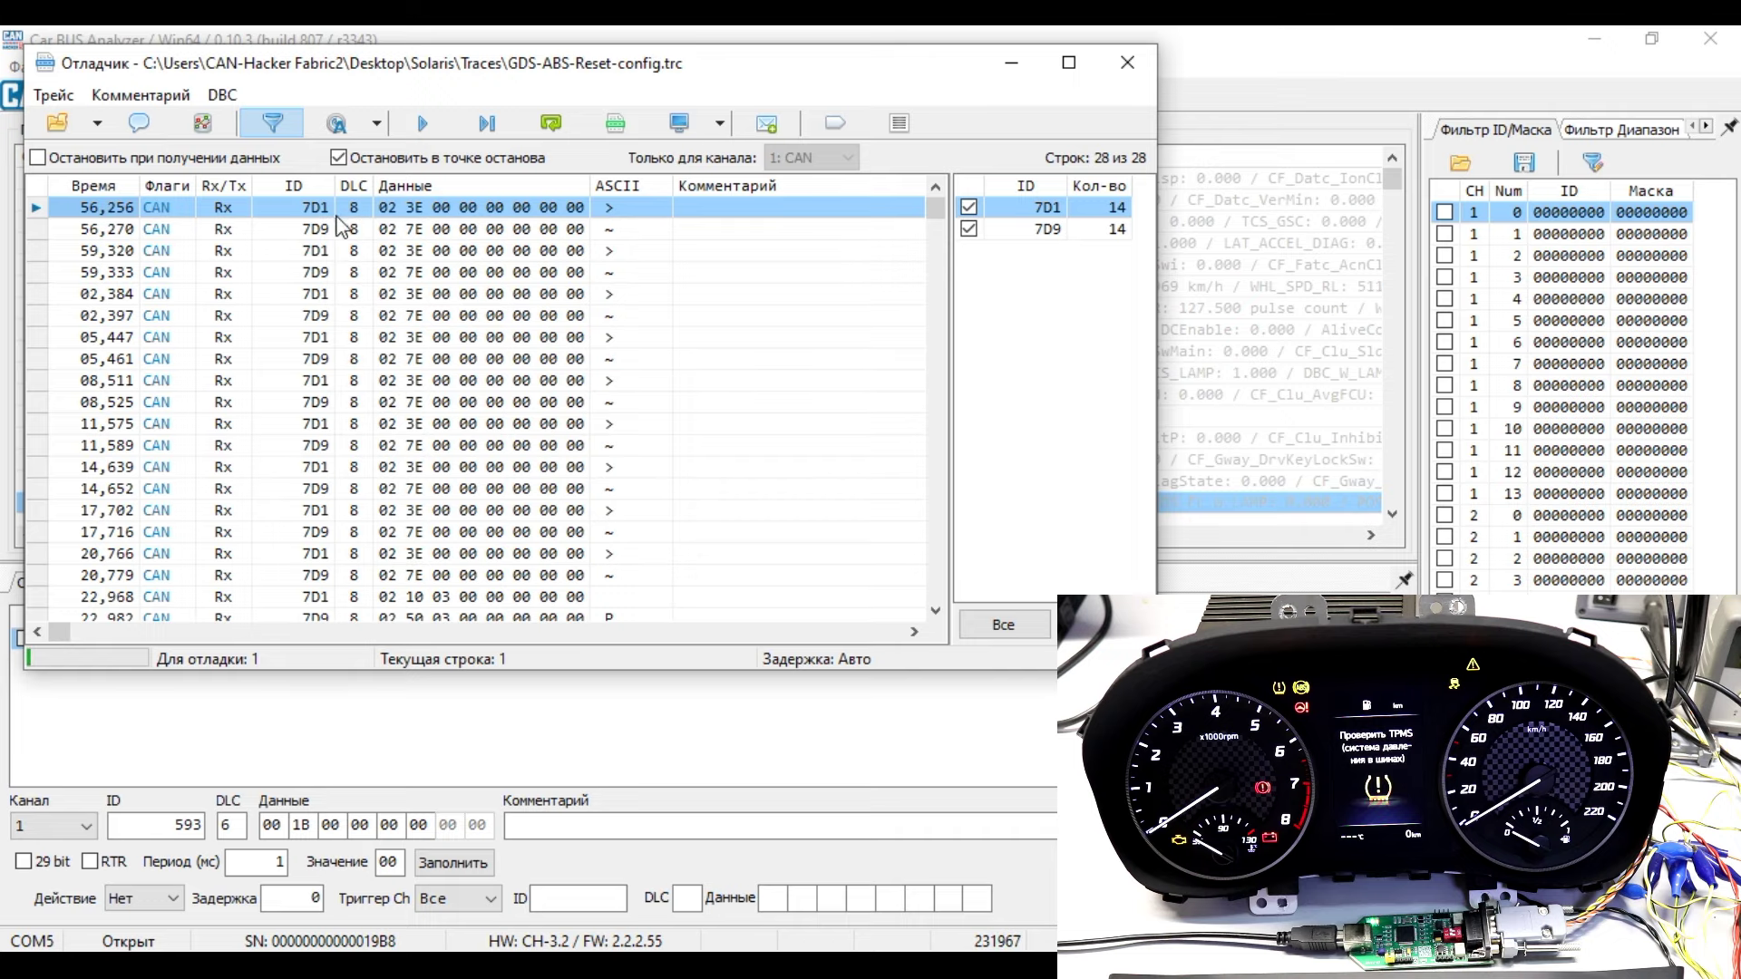
pyautogui.moveTo(265, 67); pyautogui.dragTo(248, 61)
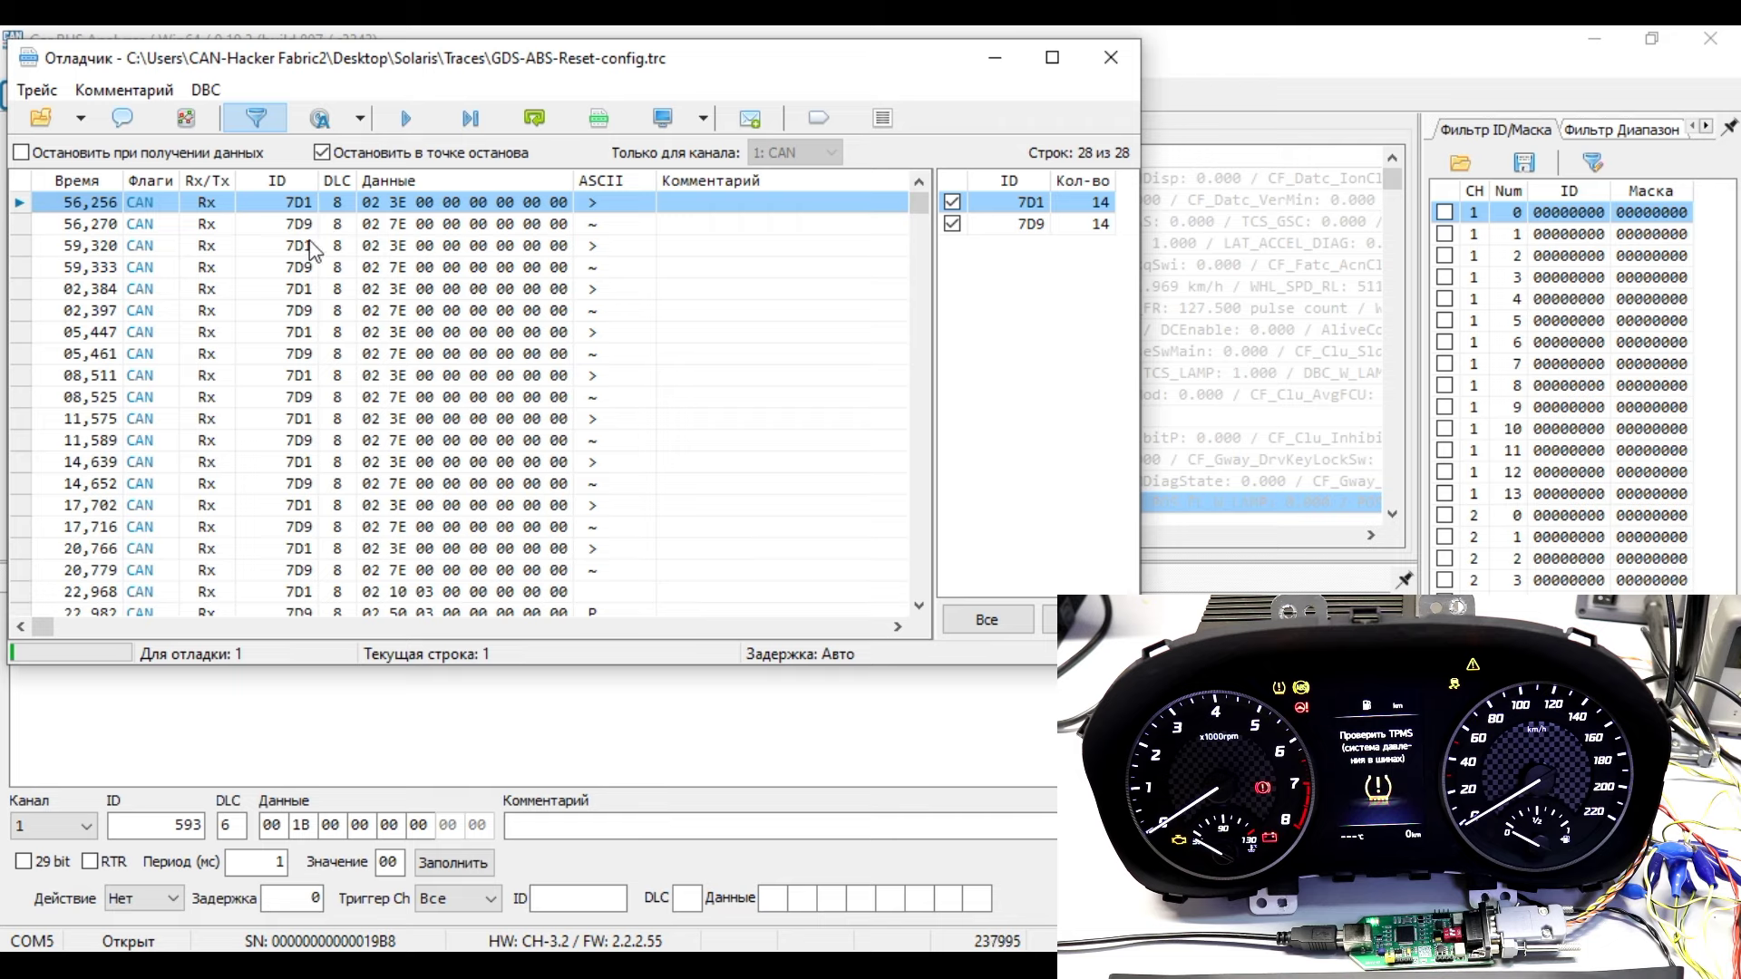
# Examine the 7D1 requests and 7D9 responses of the configuration reset sequence near the end of the trace
pyautogui.click(322, 288)
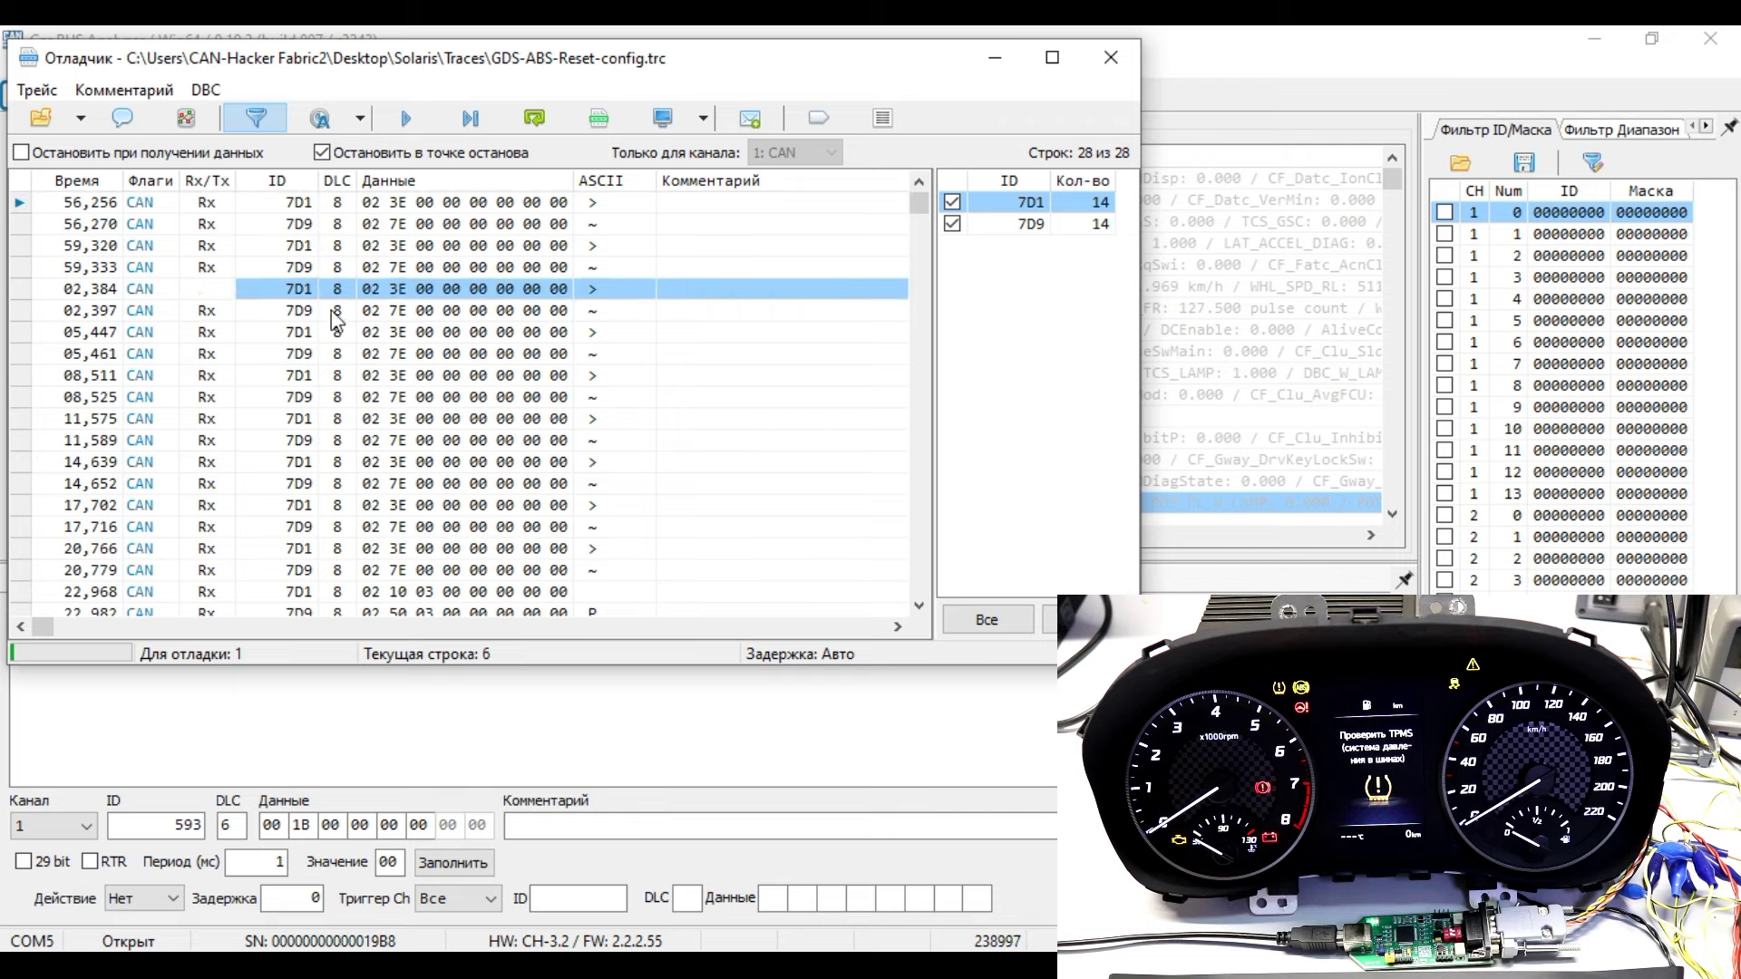
pyautogui.click(396, 222)
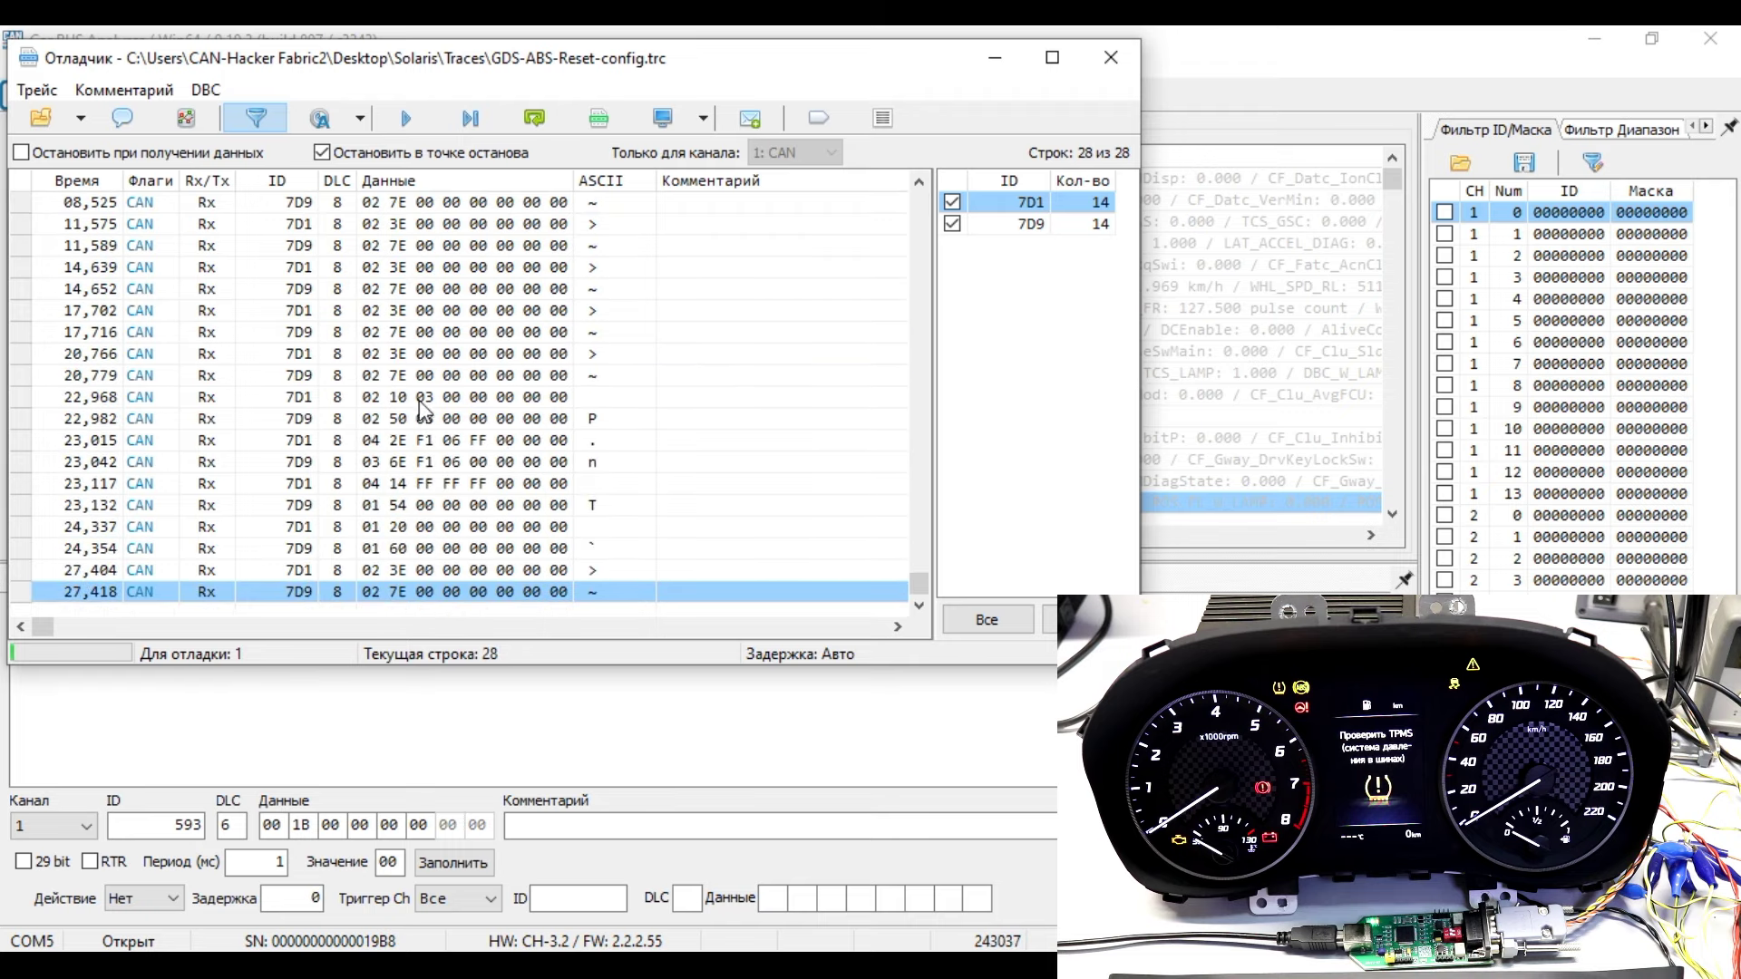
pyautogui.click(417, 398)
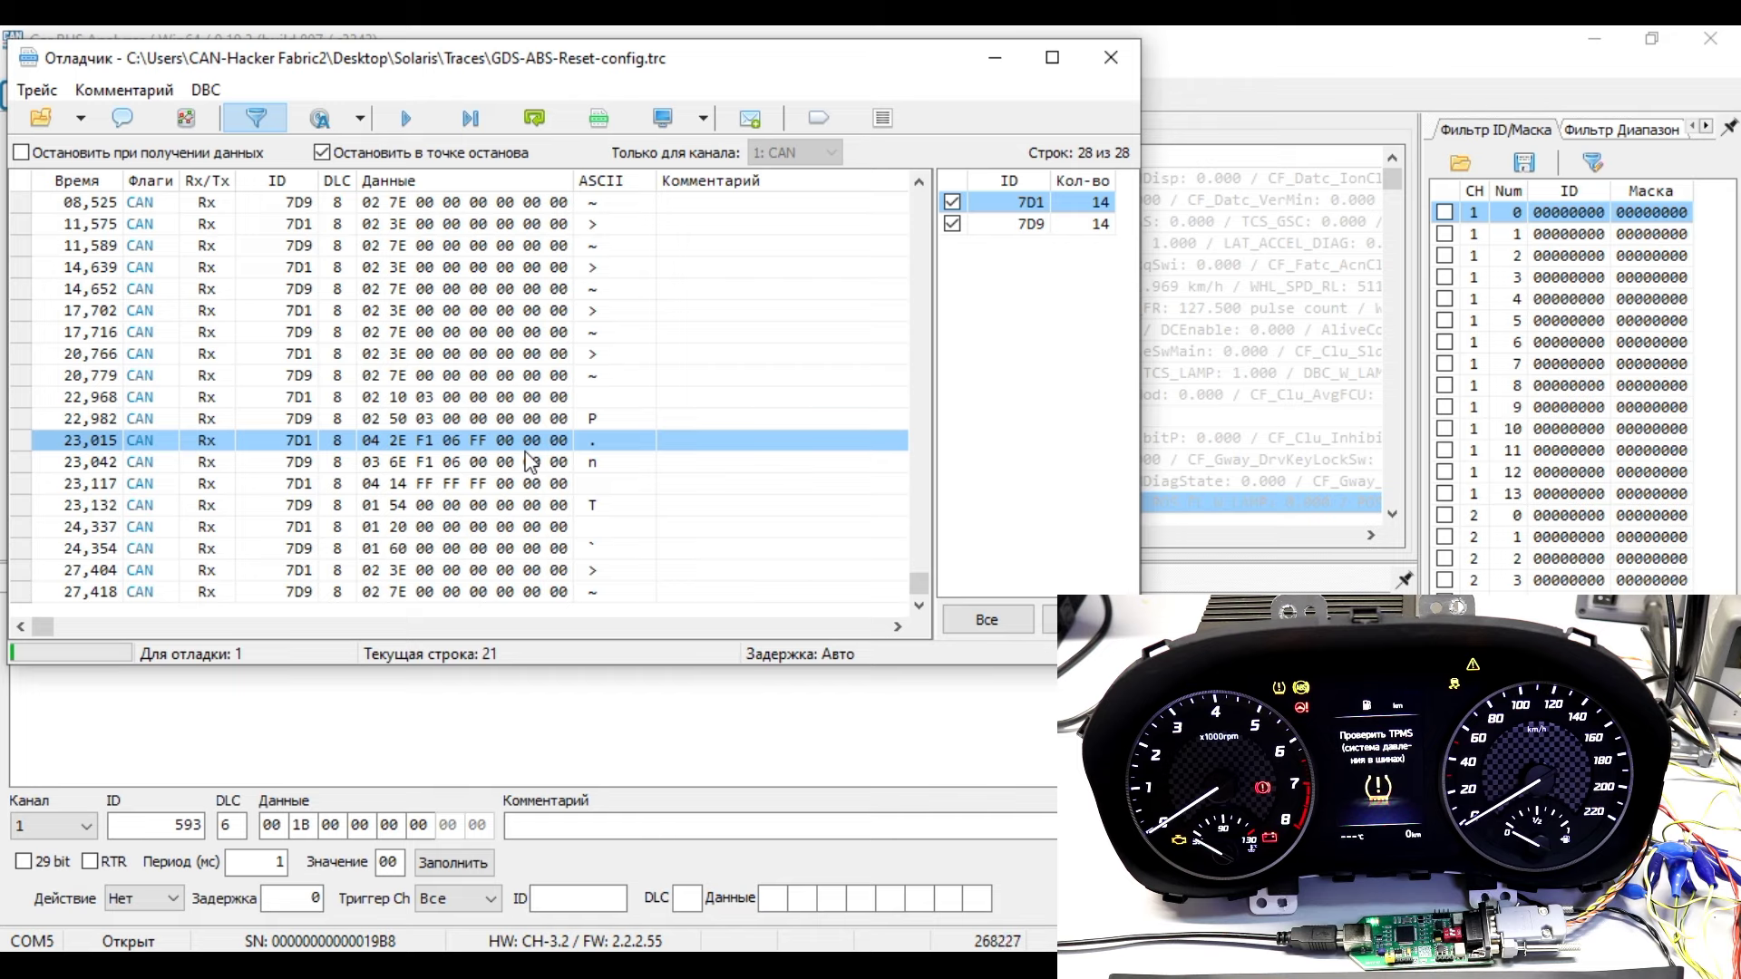
pyautogui.click(405, 466)
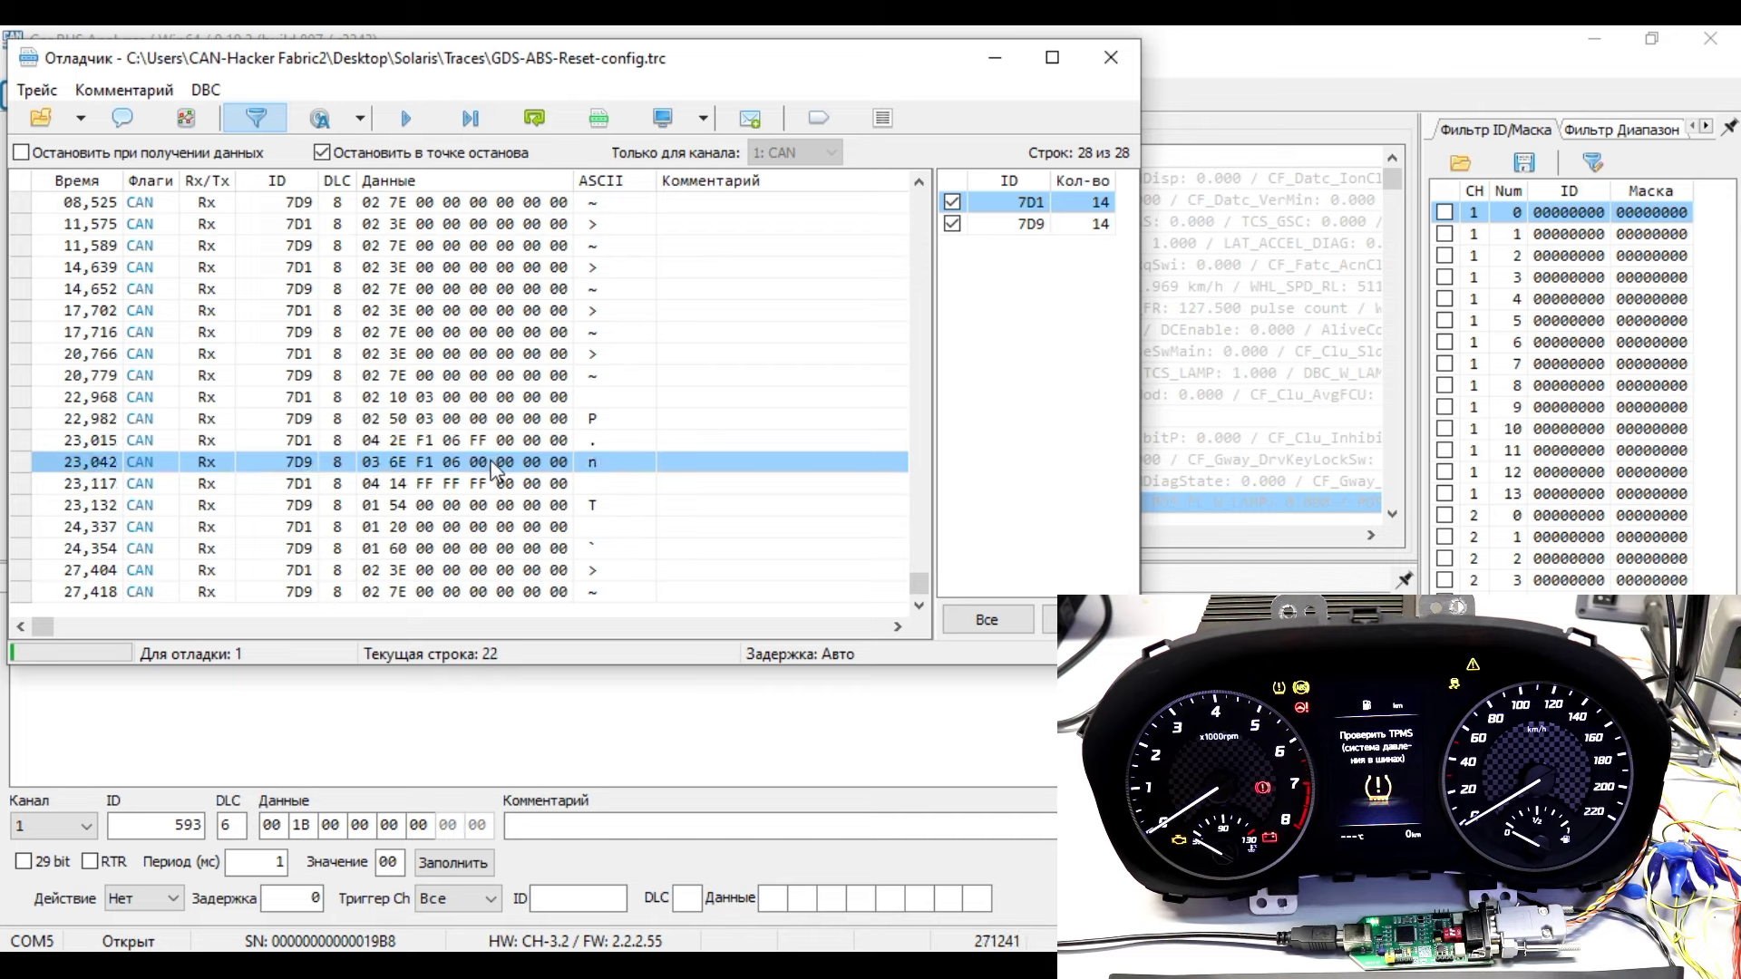
pyautogui.click(390, 485)
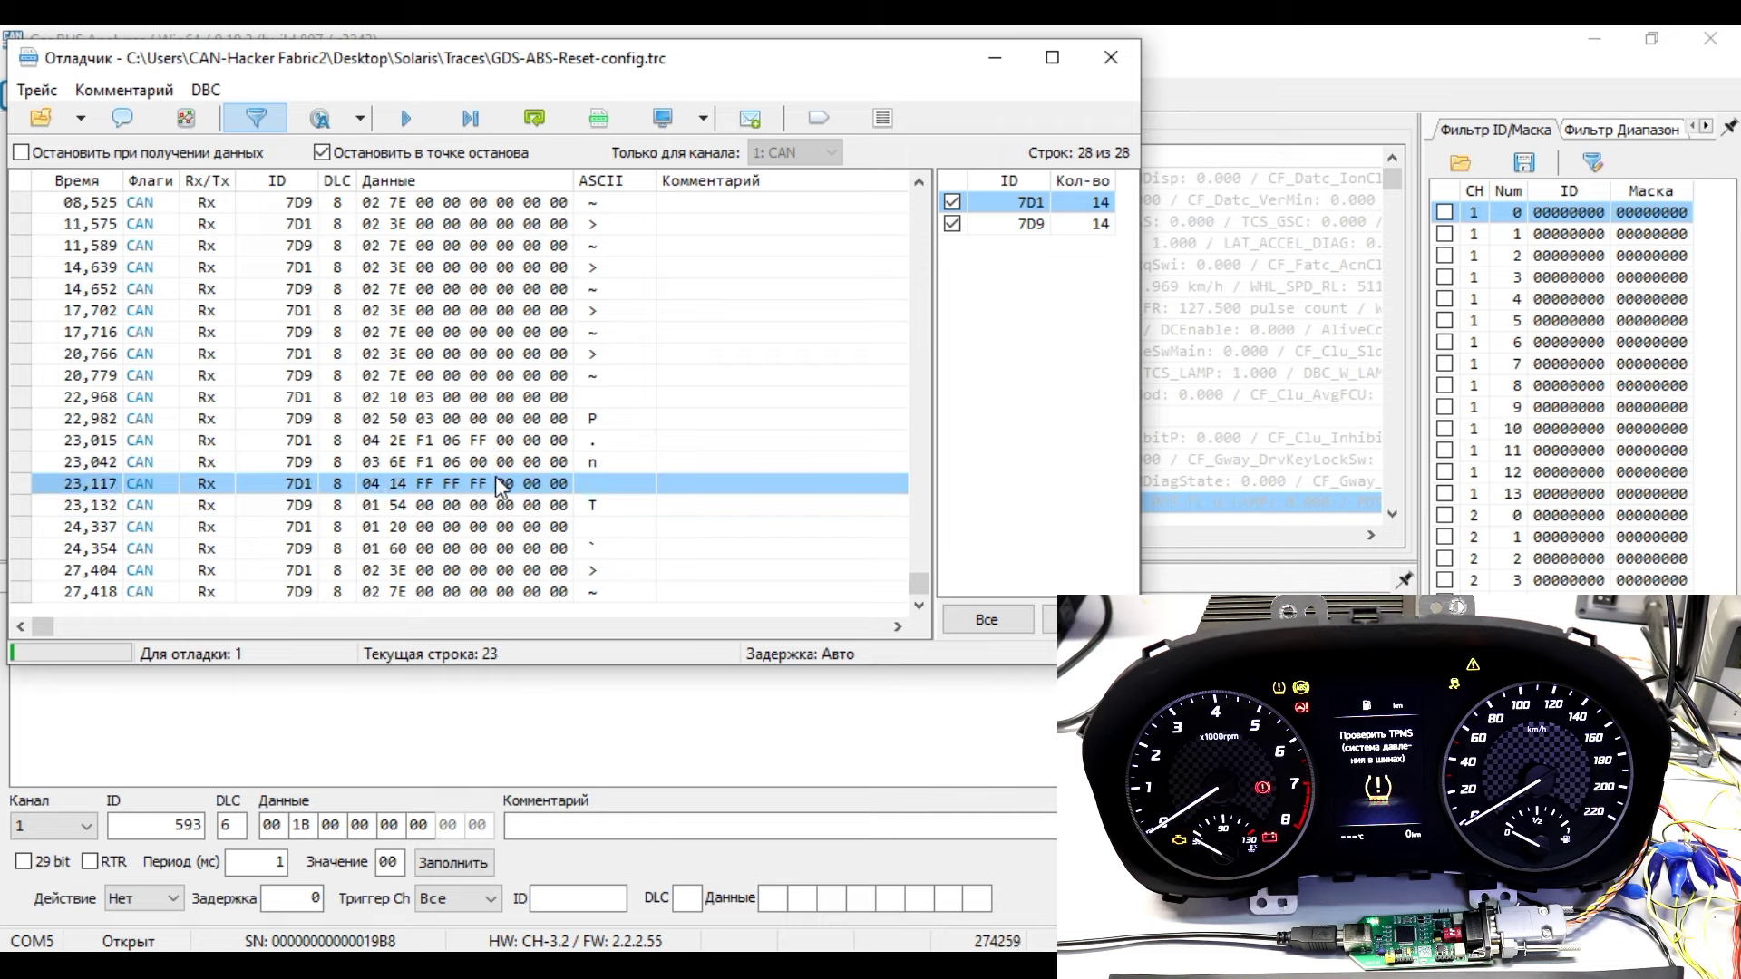
pyautogui.click(459, 439)
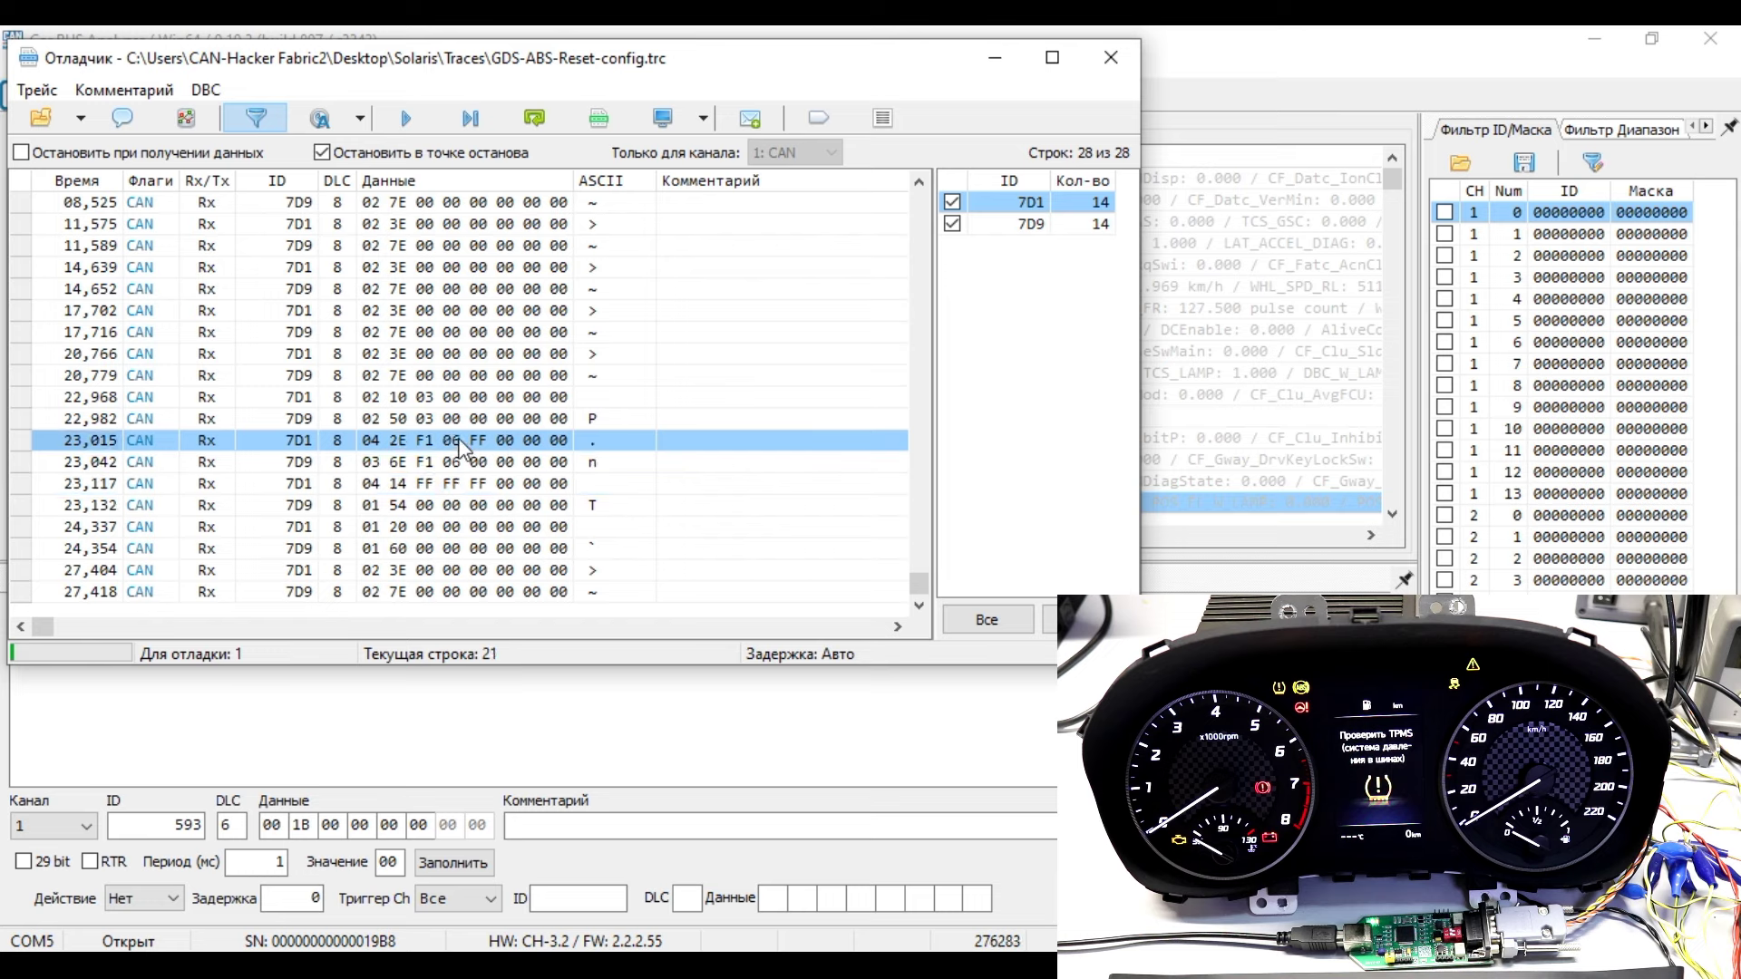
# Copy the 7D1 requests 02 10 03, 04 2E F1 06 FF and 04 14 FF FF FF to the transmission list and close the debugger
pyautogui.click(417, 398)
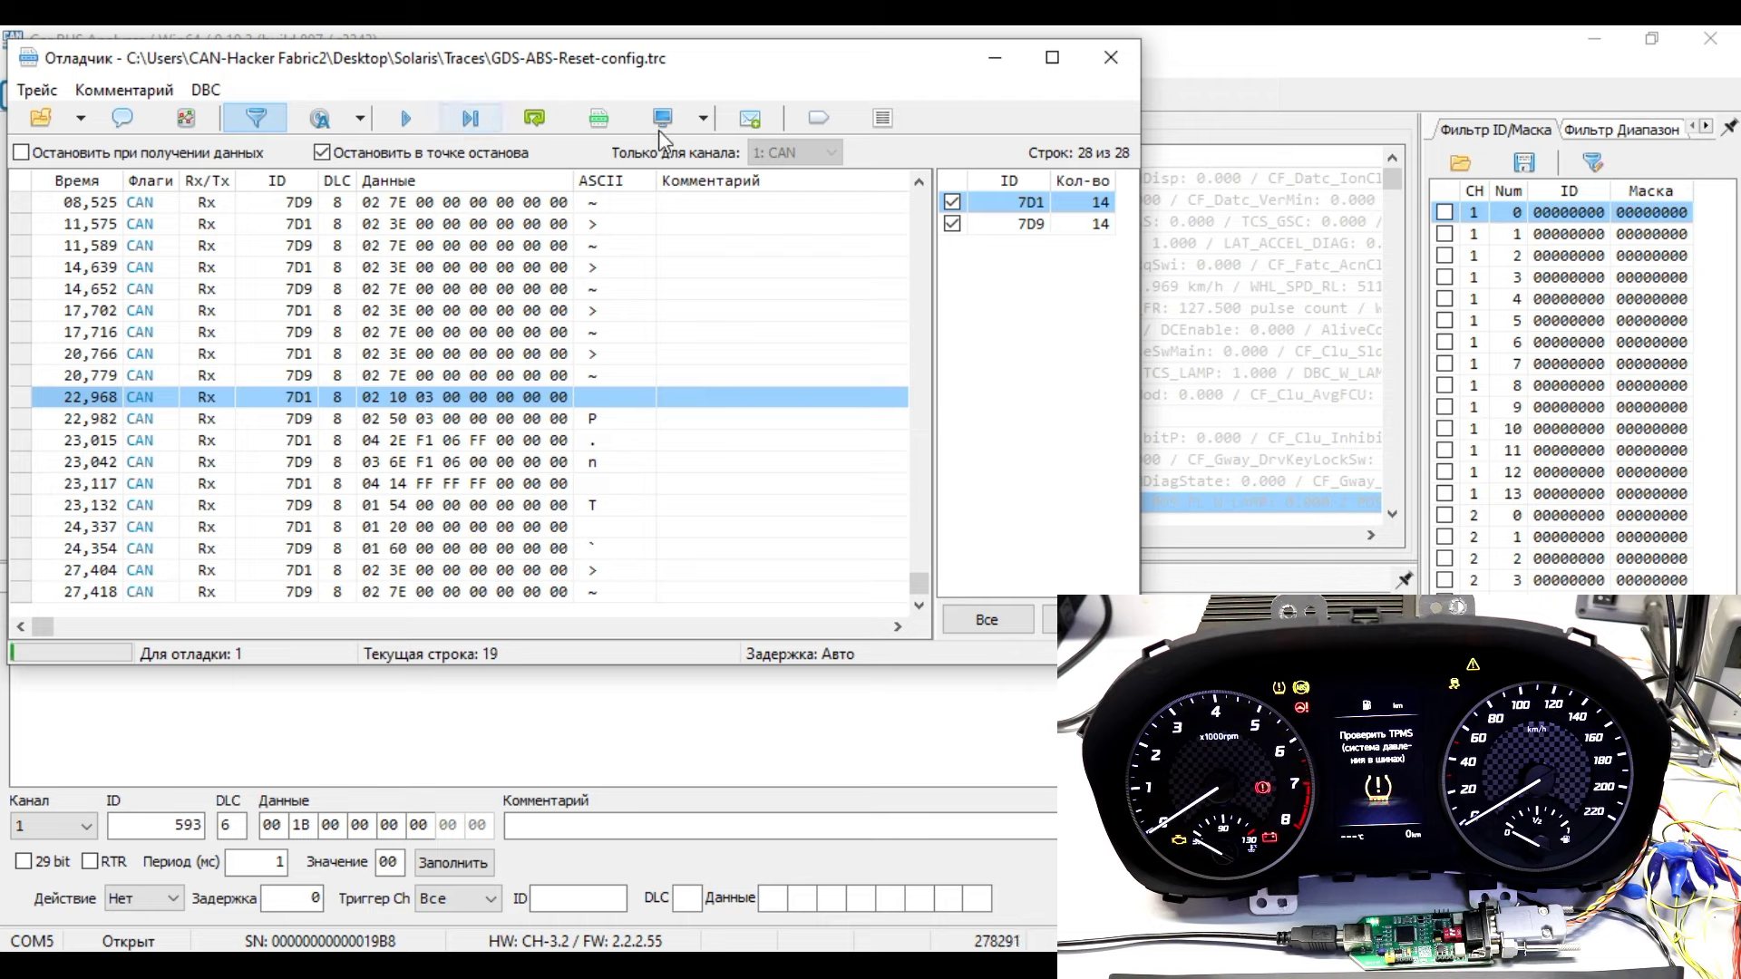
pyautogui.click(751, 119)
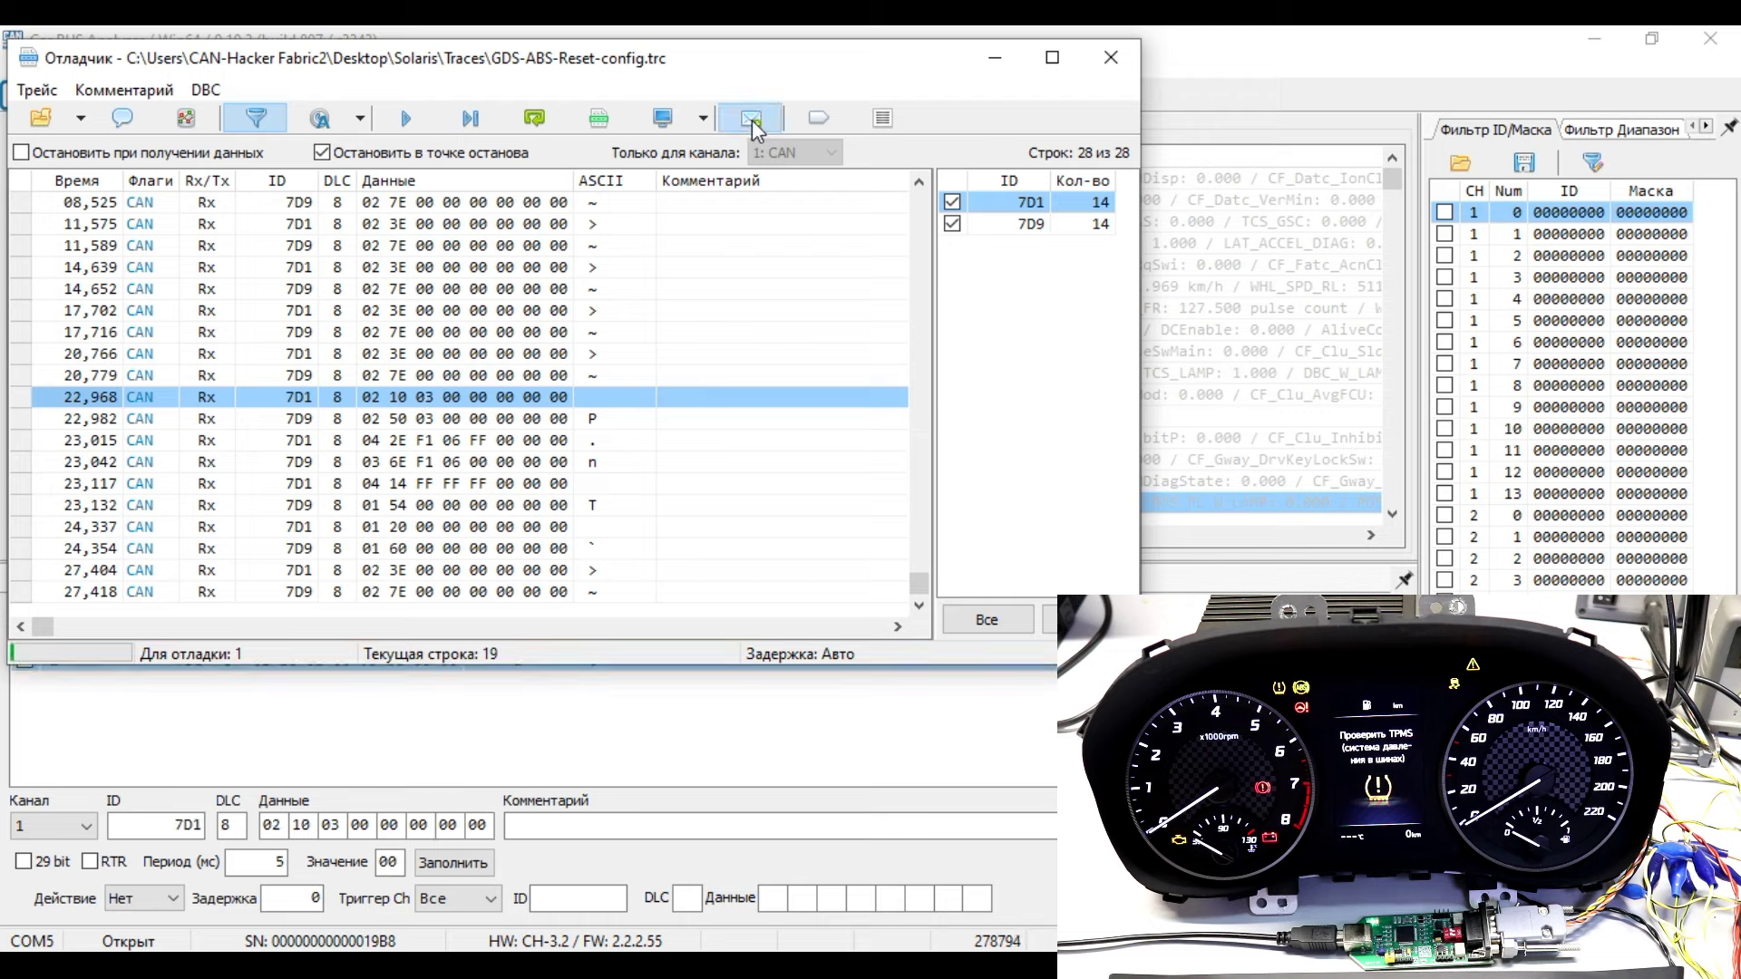
pyautogui.click(439, 440)
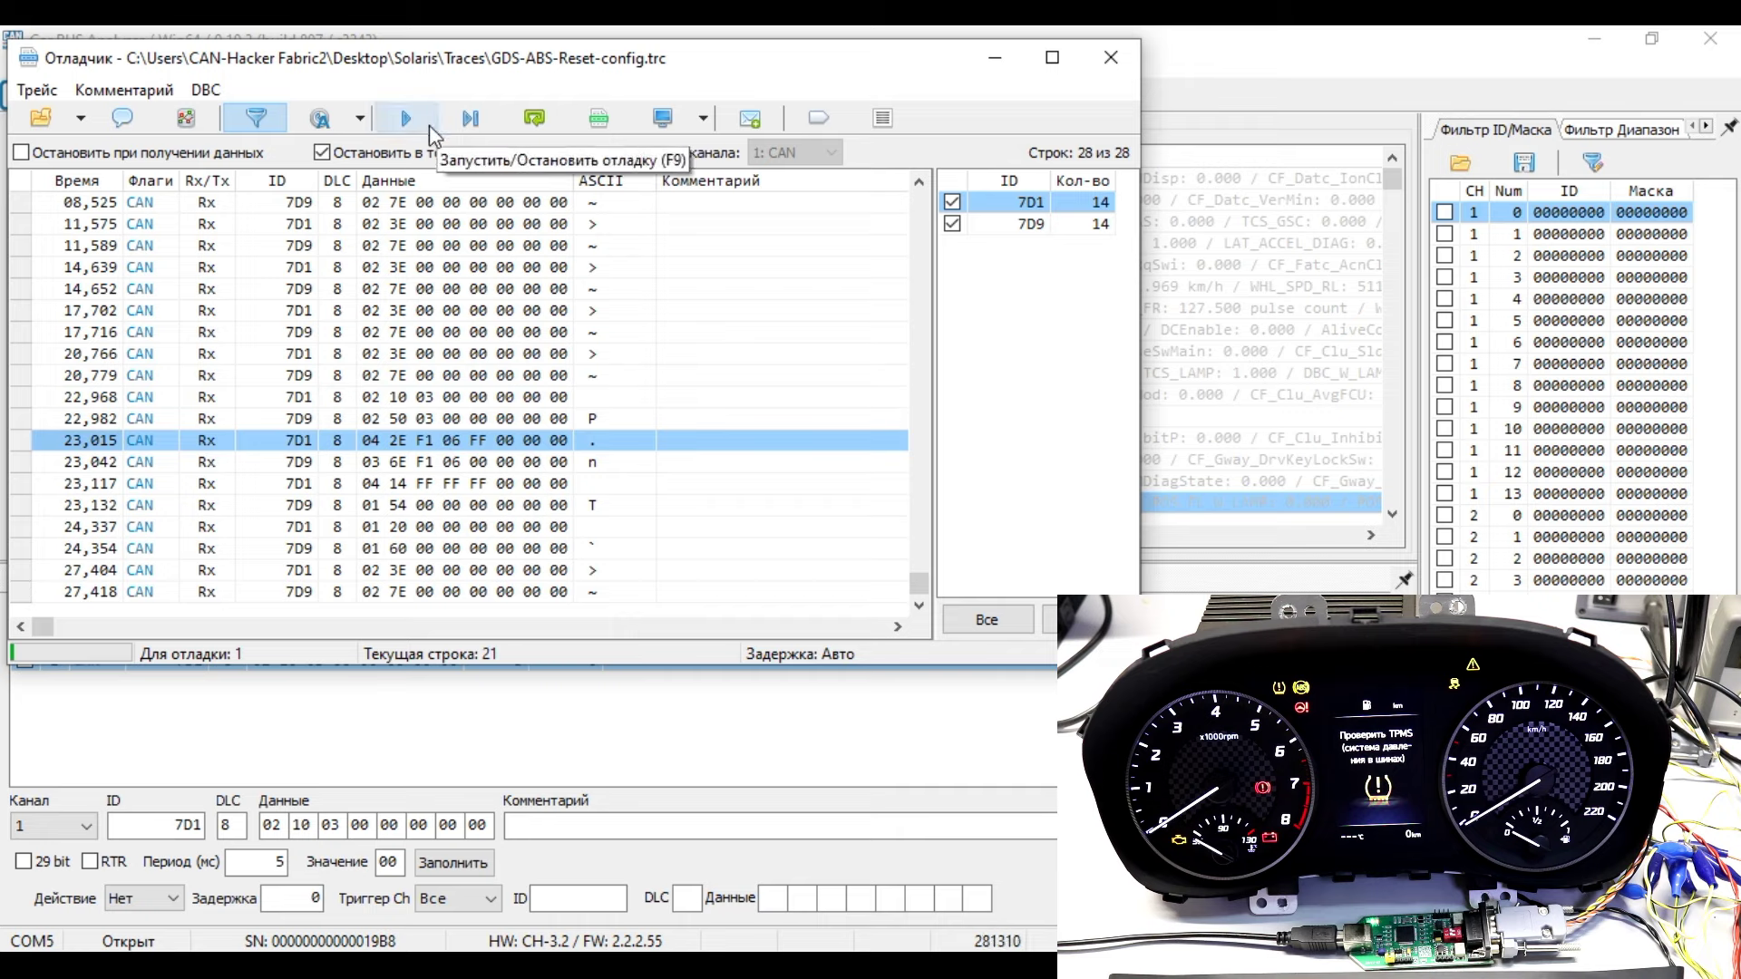
pyautogui.click(749, 122)
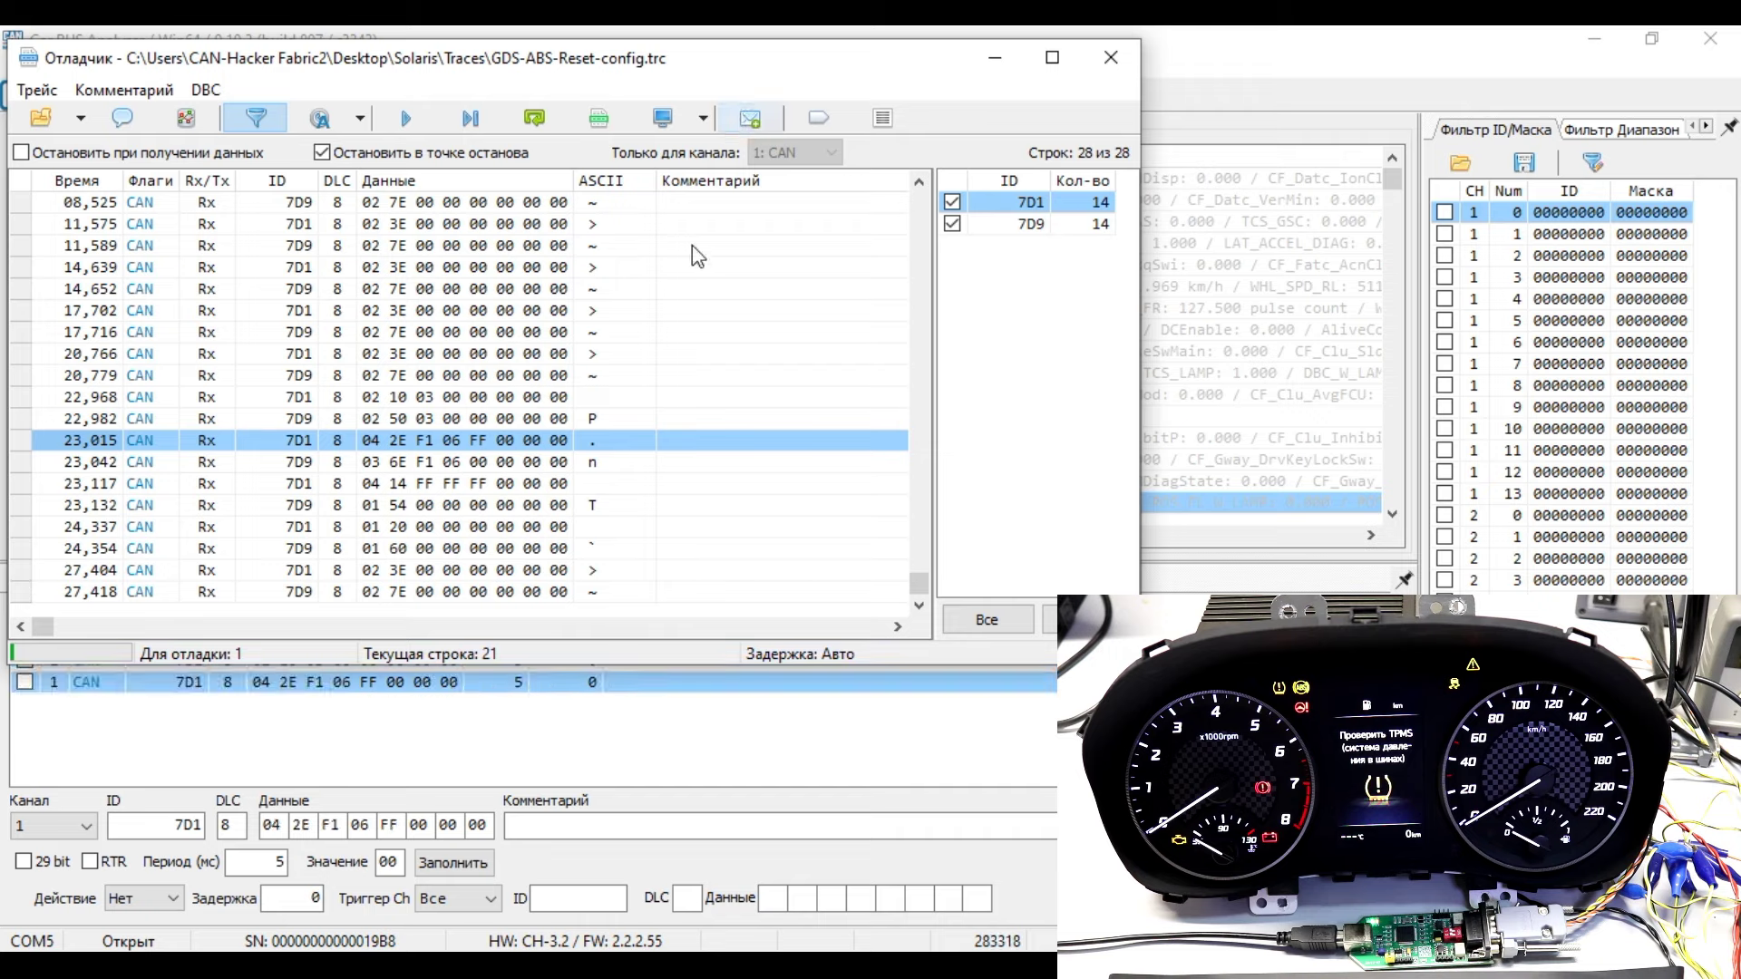
pyautogui.click(390, 485)
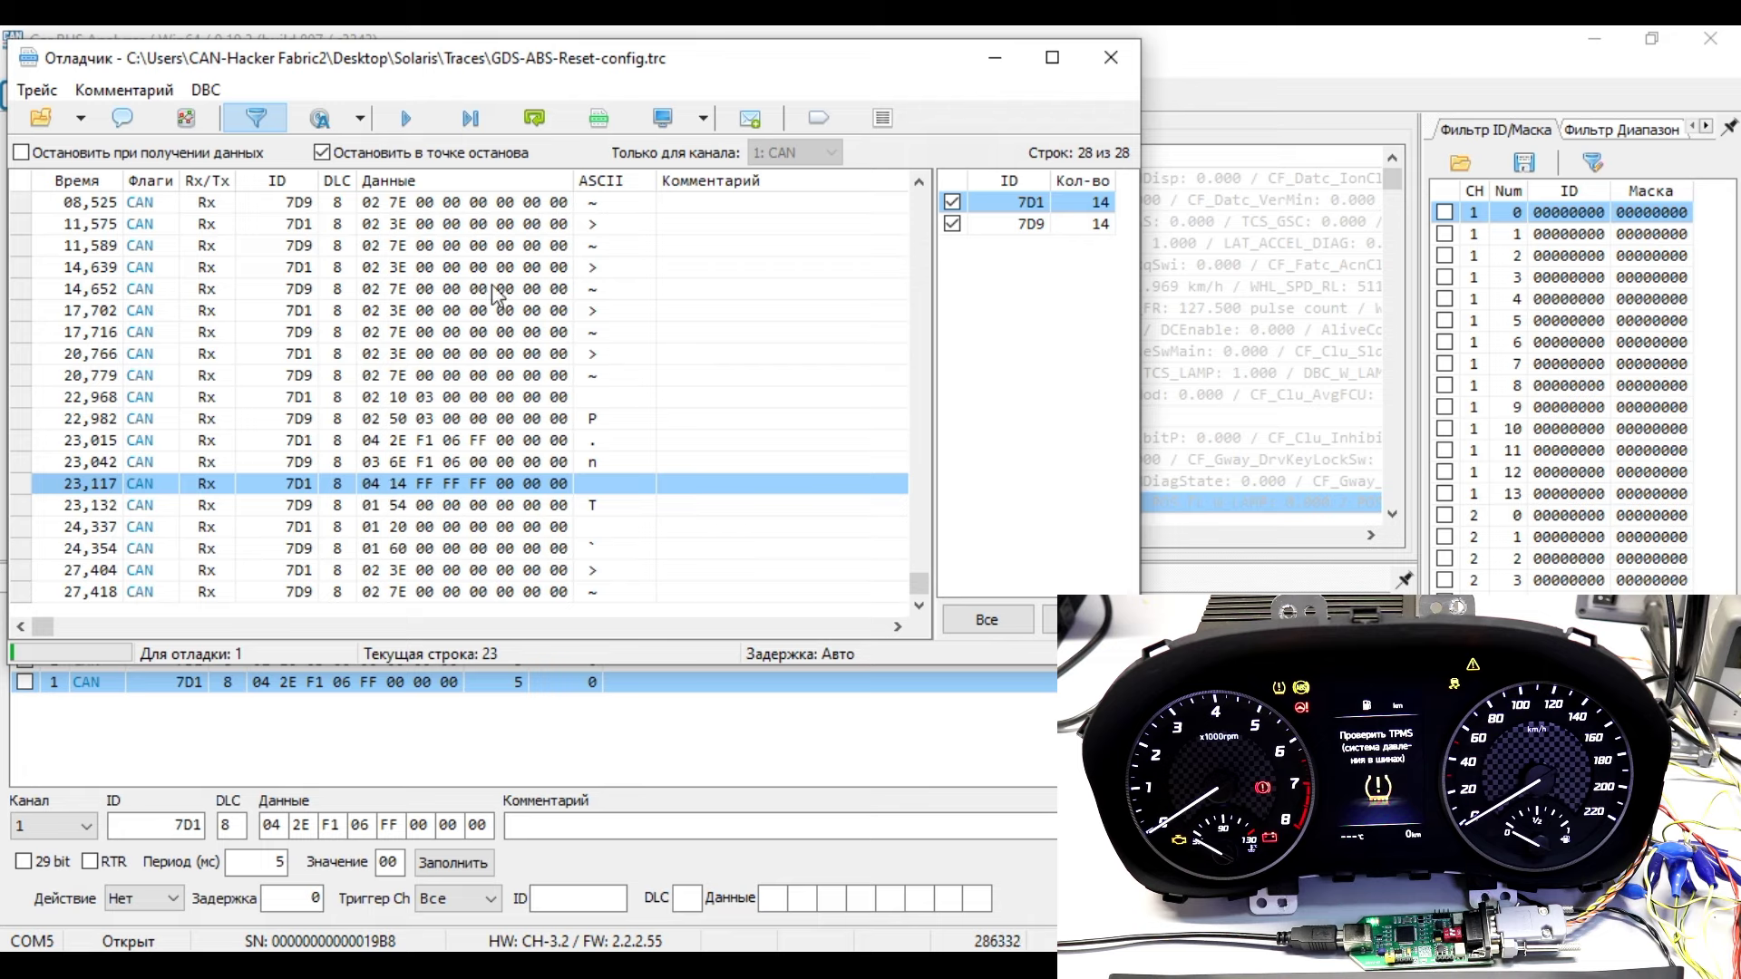
pyautogui.click(749, 121)
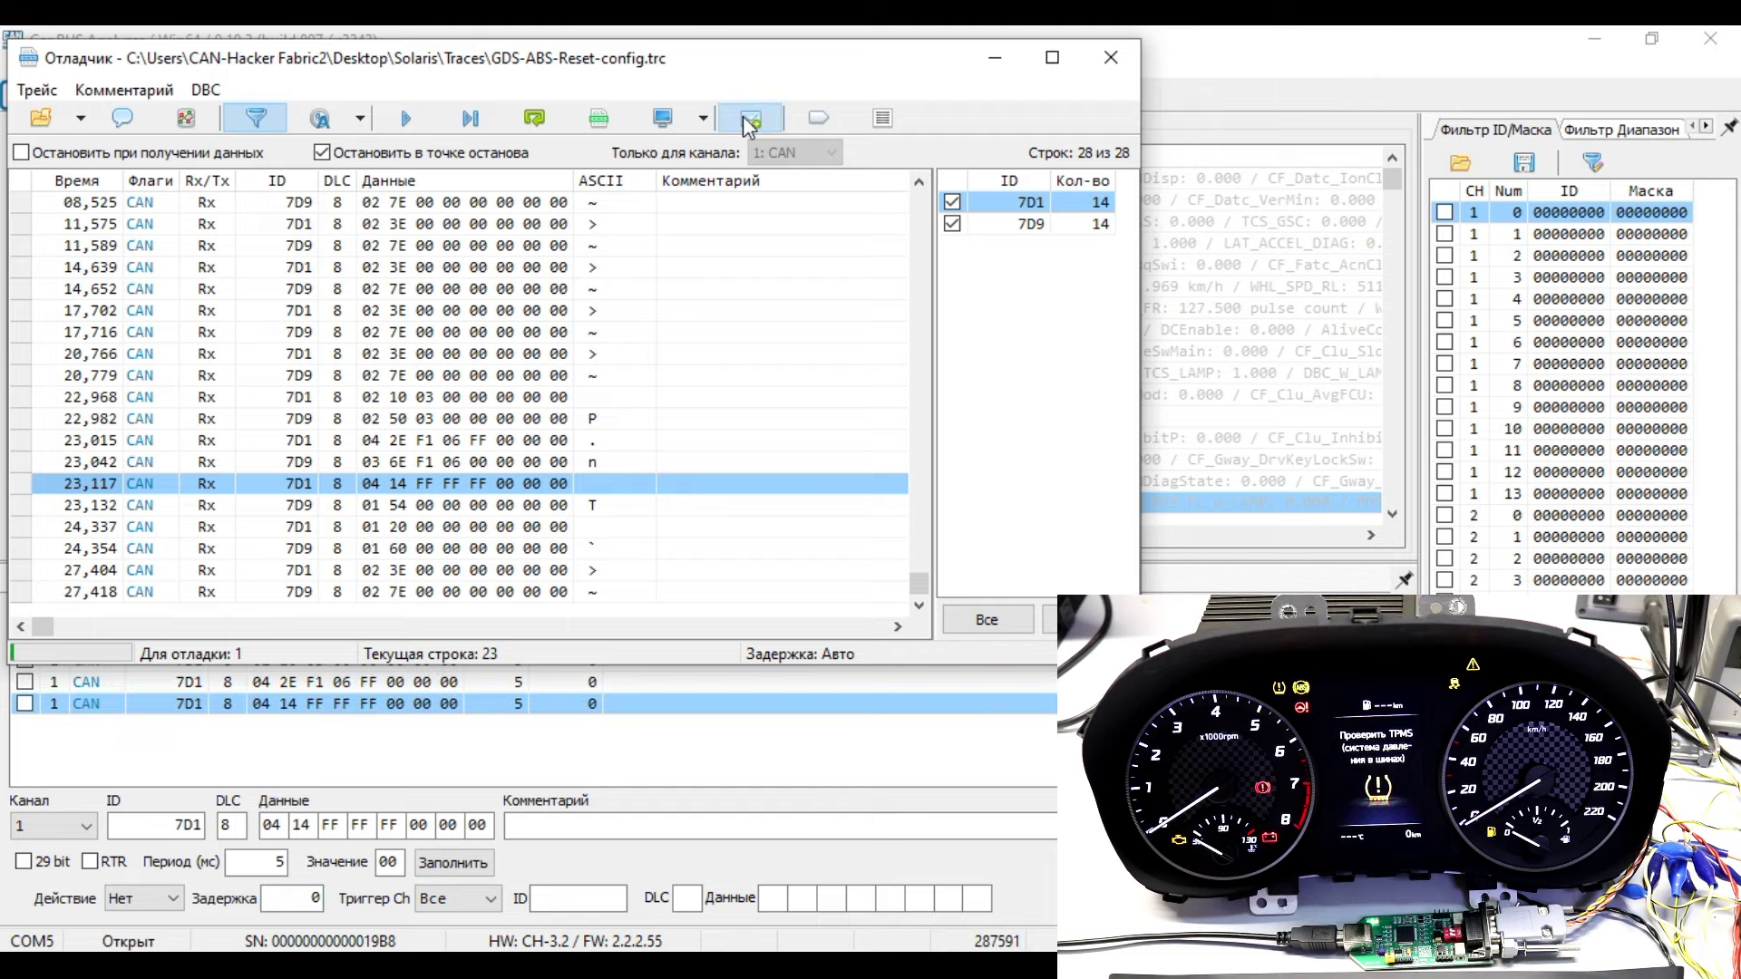
pyautogui.click(1108, 58)
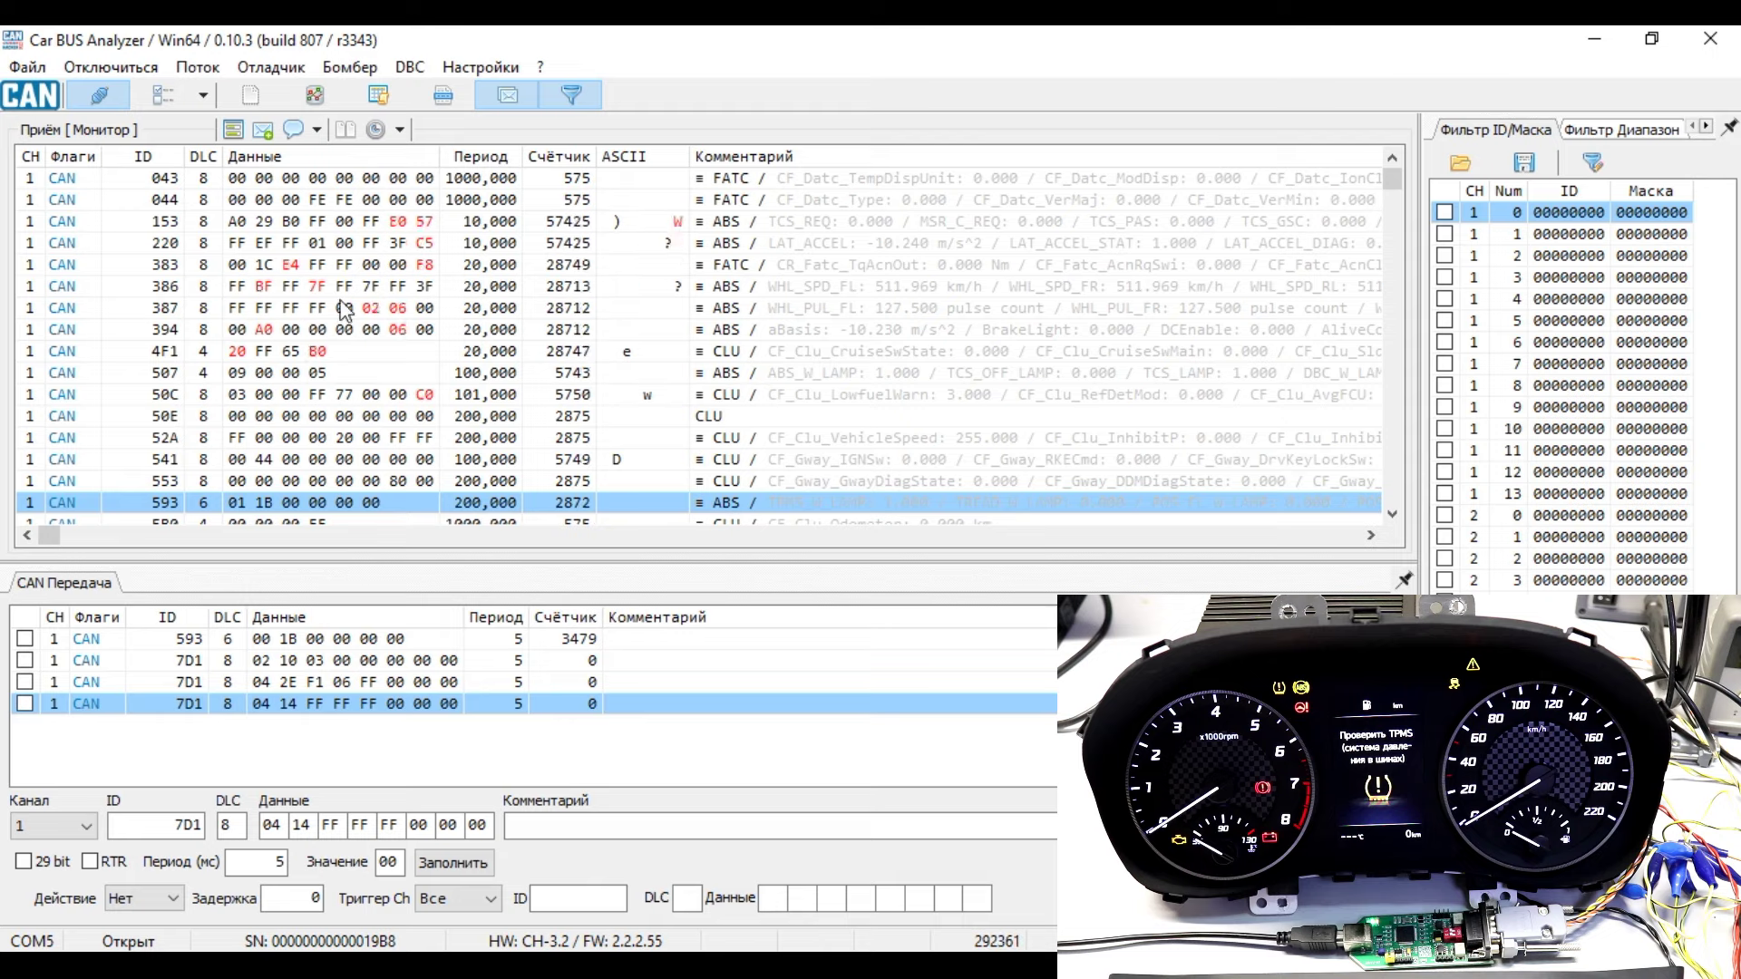
# Enable filter 0 on channel 1 with ID 700 and mask 700, with the 29-bit option off
pyautogui.doubleClick(1559, 209)
pyautogui.moveTo(841, 381); pyautogui.dragTo(174, 245)
pyautogui.write('700')
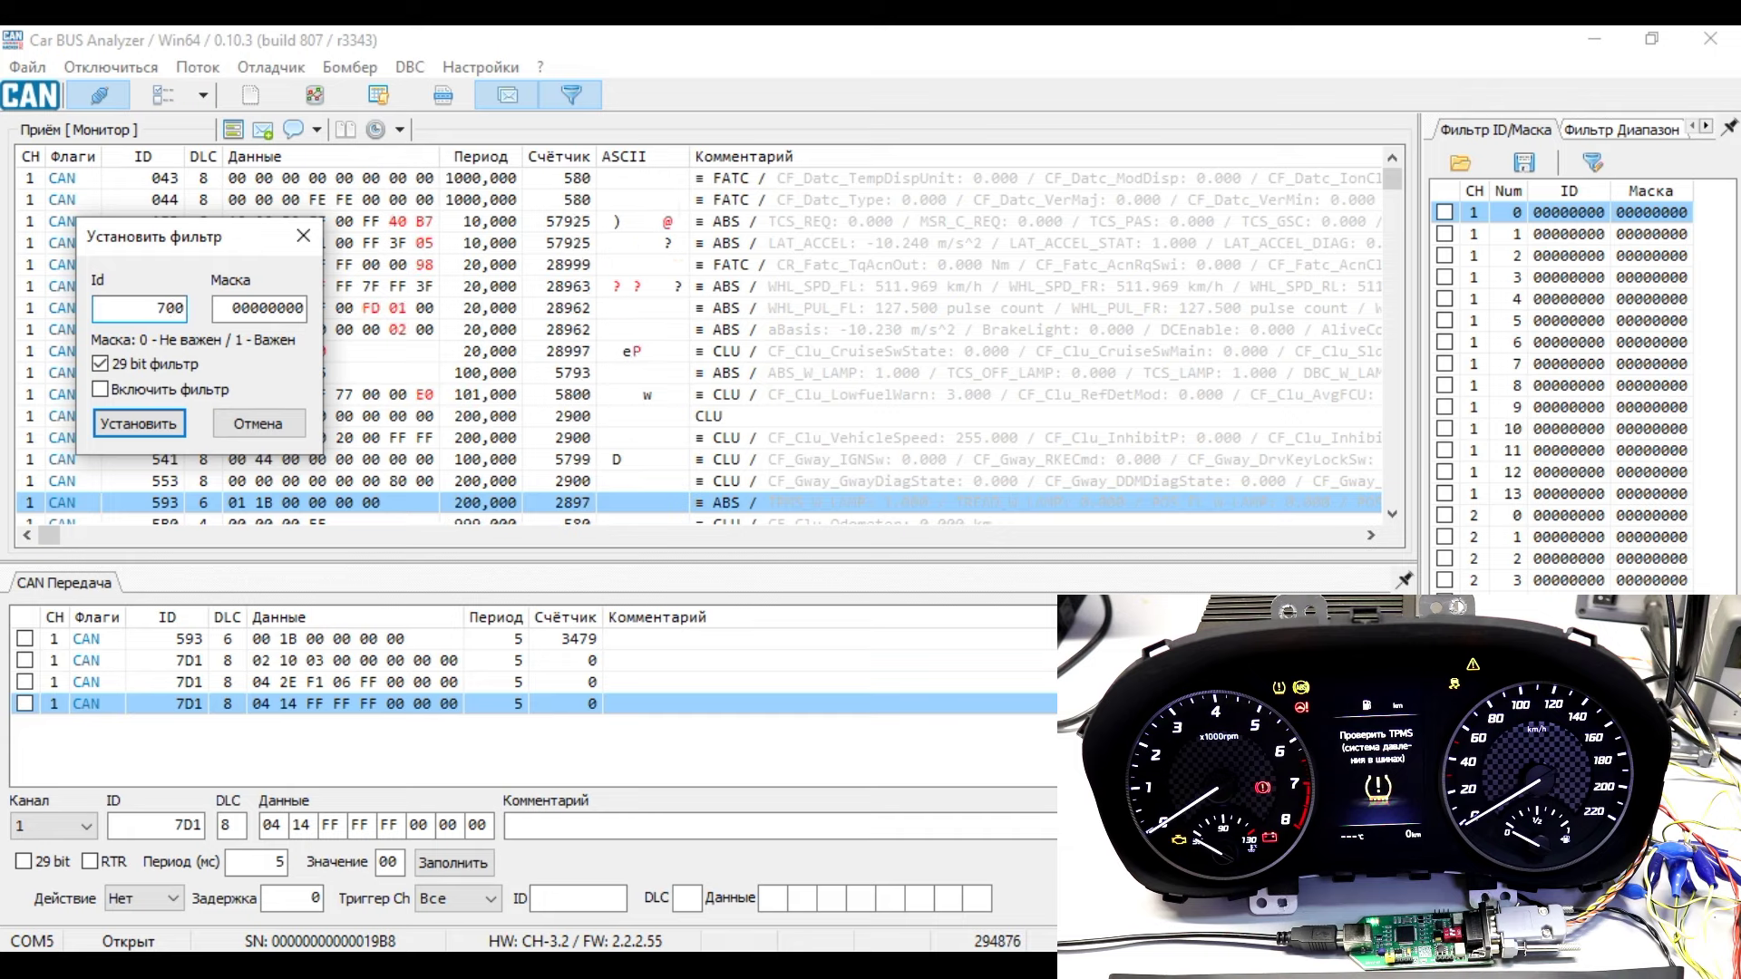
pyautogui.press('Tab')
pyautogui.write('700')
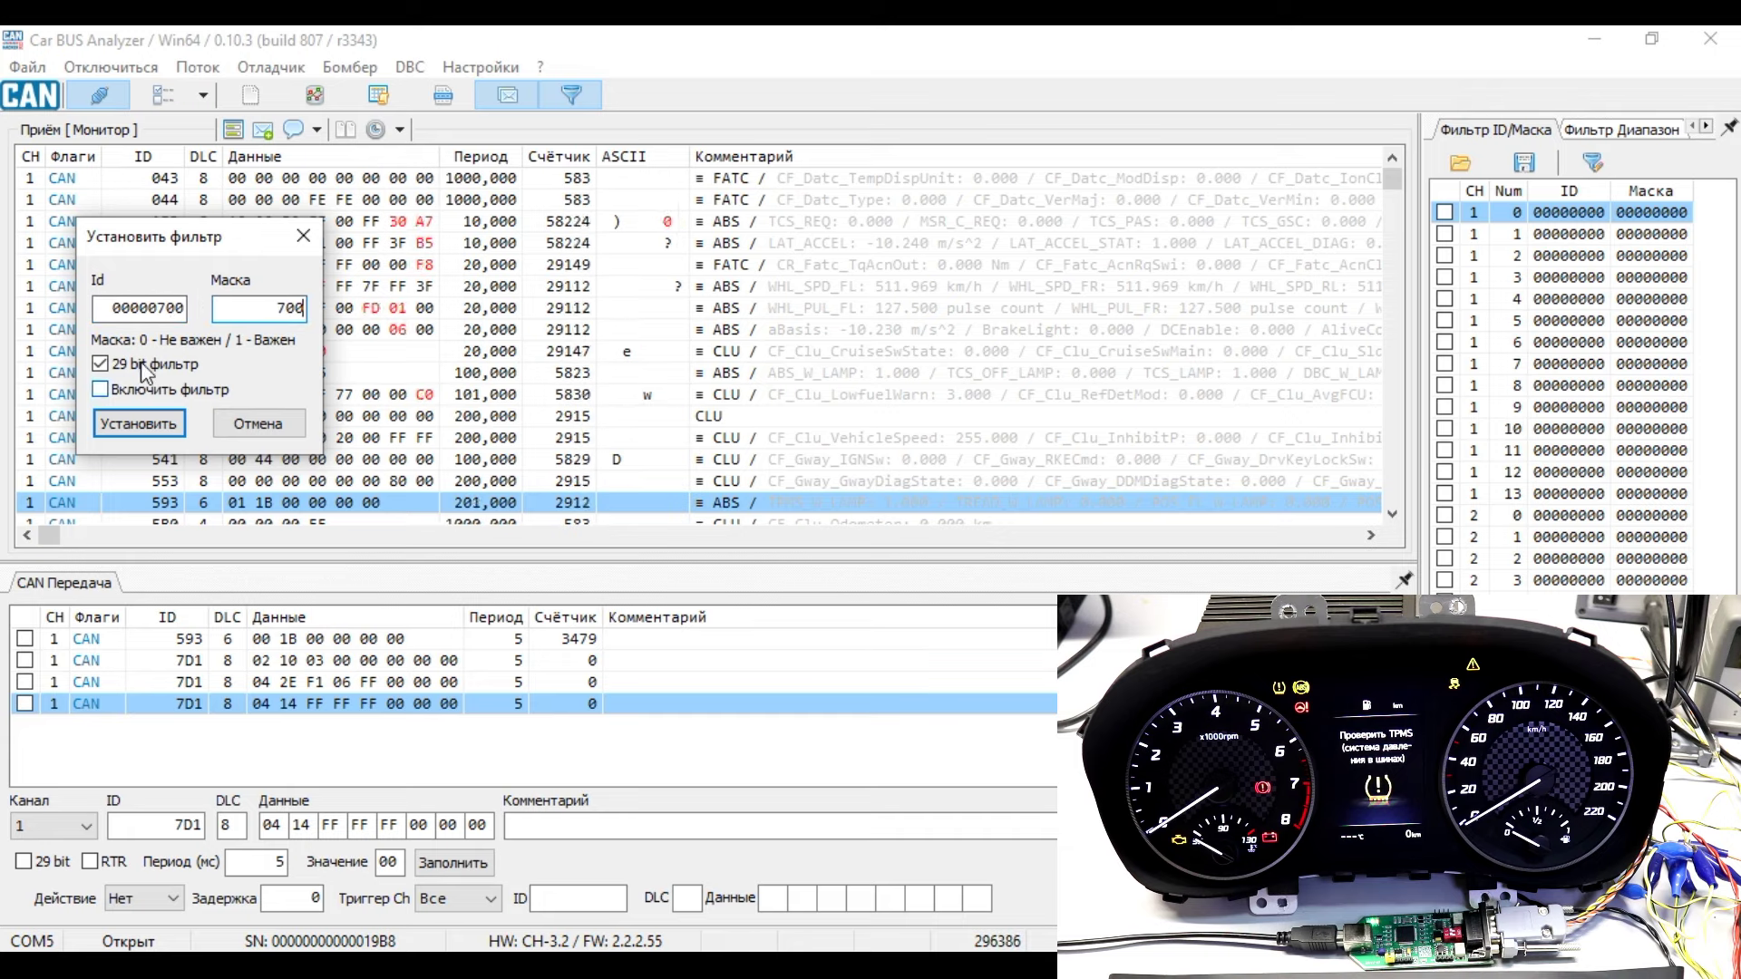
pyautogui.click(122, 364)
pyautogui.click(128, 390)
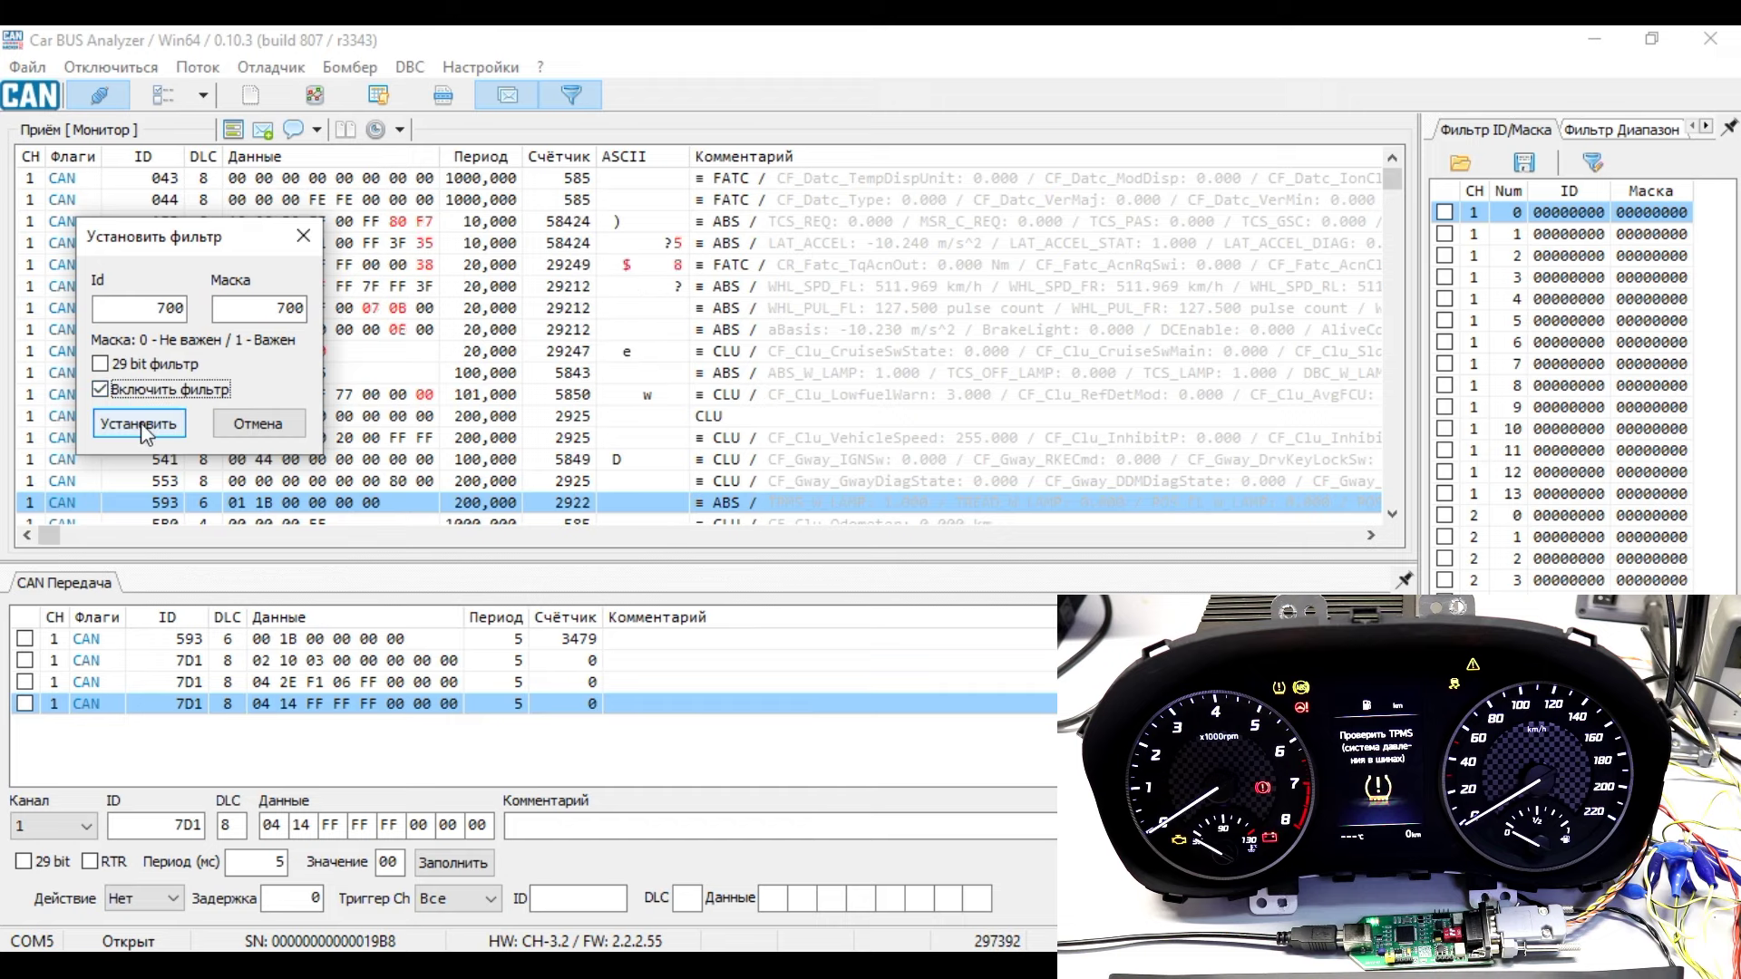
pyautogui.click(140, 423)
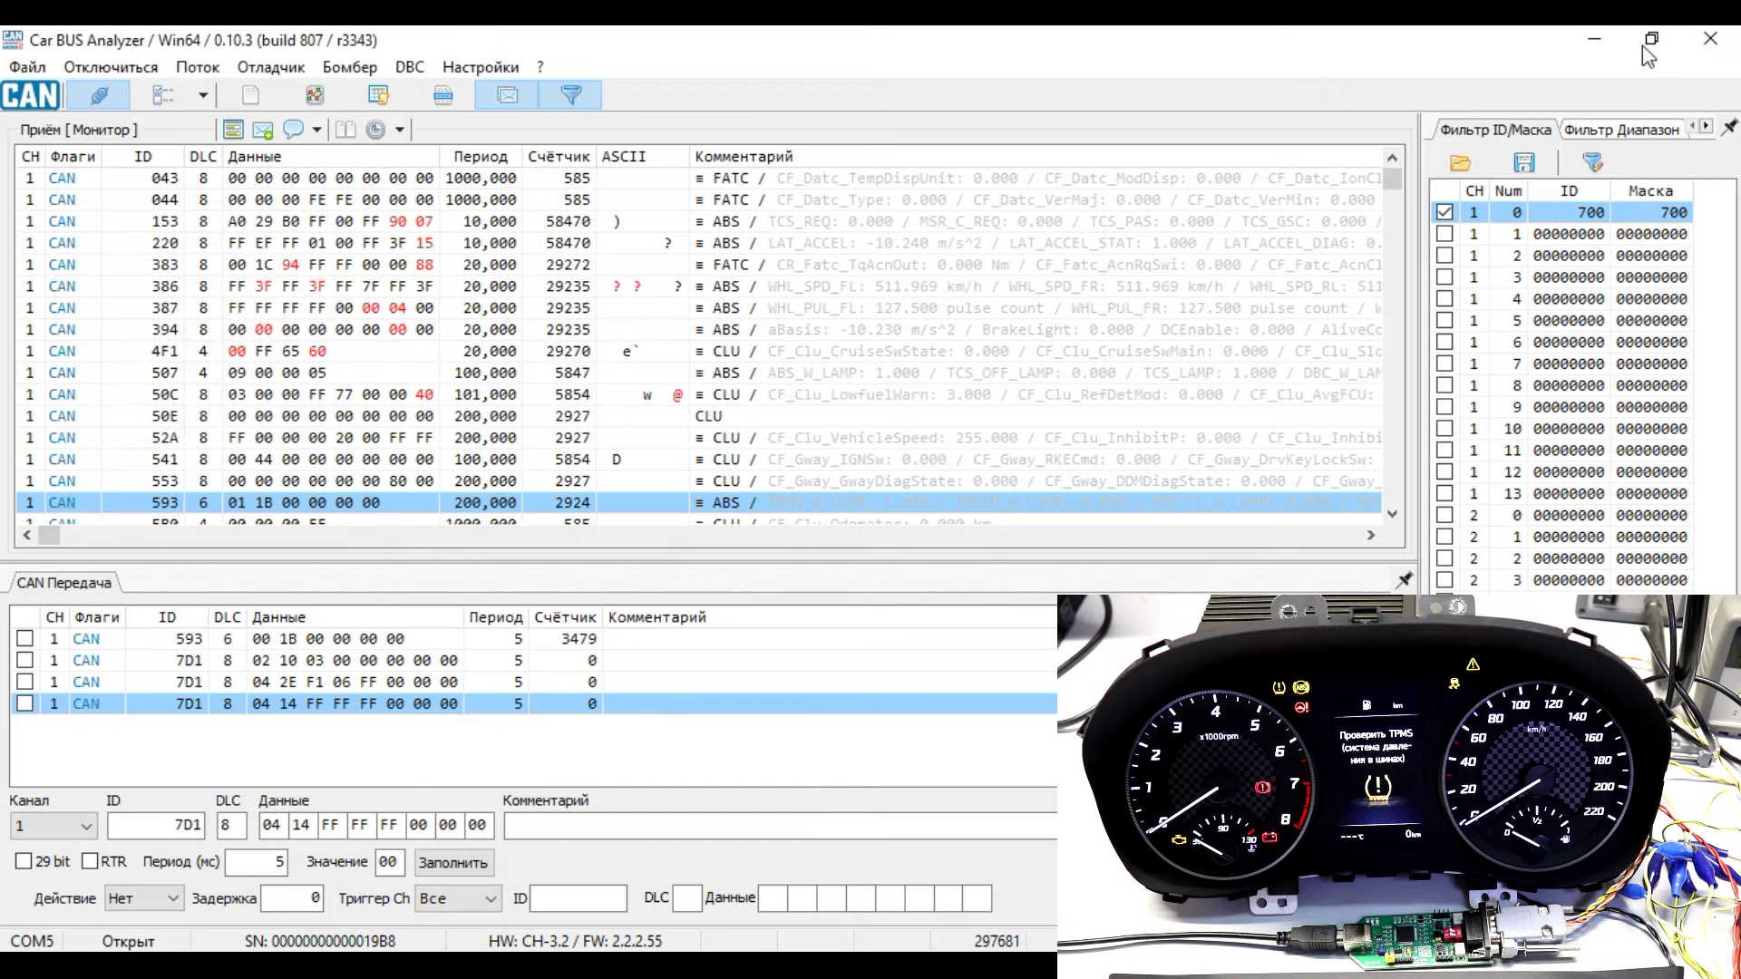
# Clear the receive monitor and open the received-data stream, leaving the main analyzer window in front
pyautogui.click(252, 98)
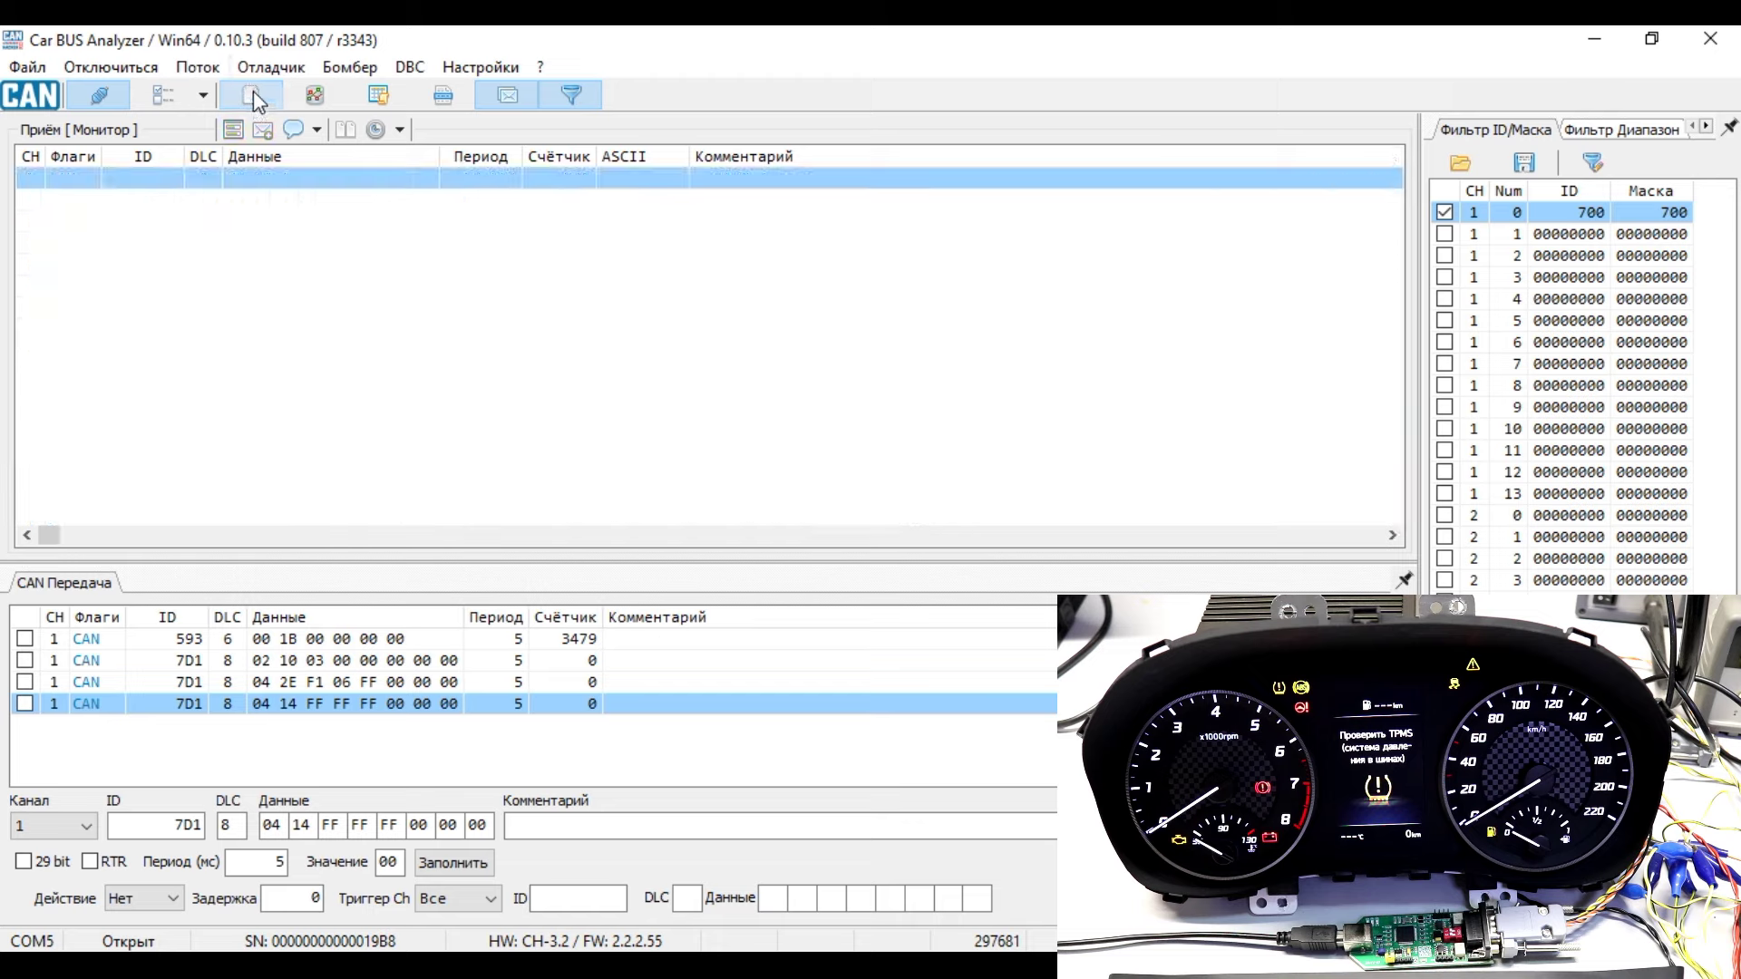
pyautogui.click(197, 68)
pyautogui.click(581, 116)
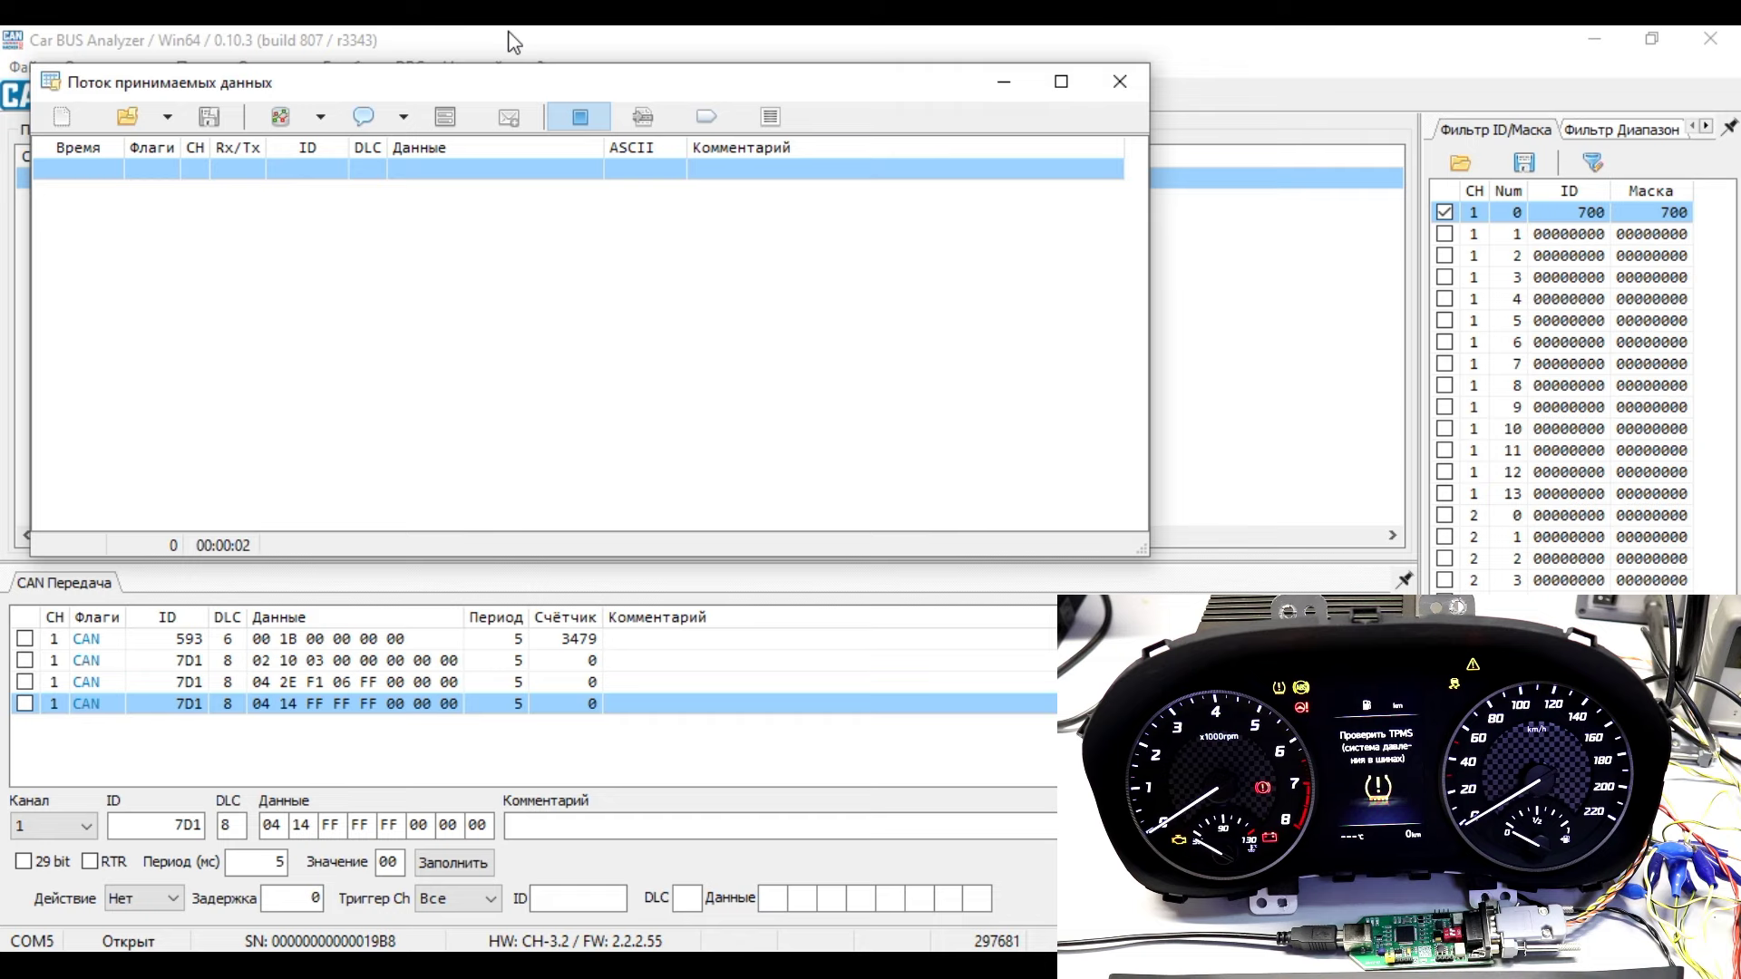
pyautogui.click(513, 41)
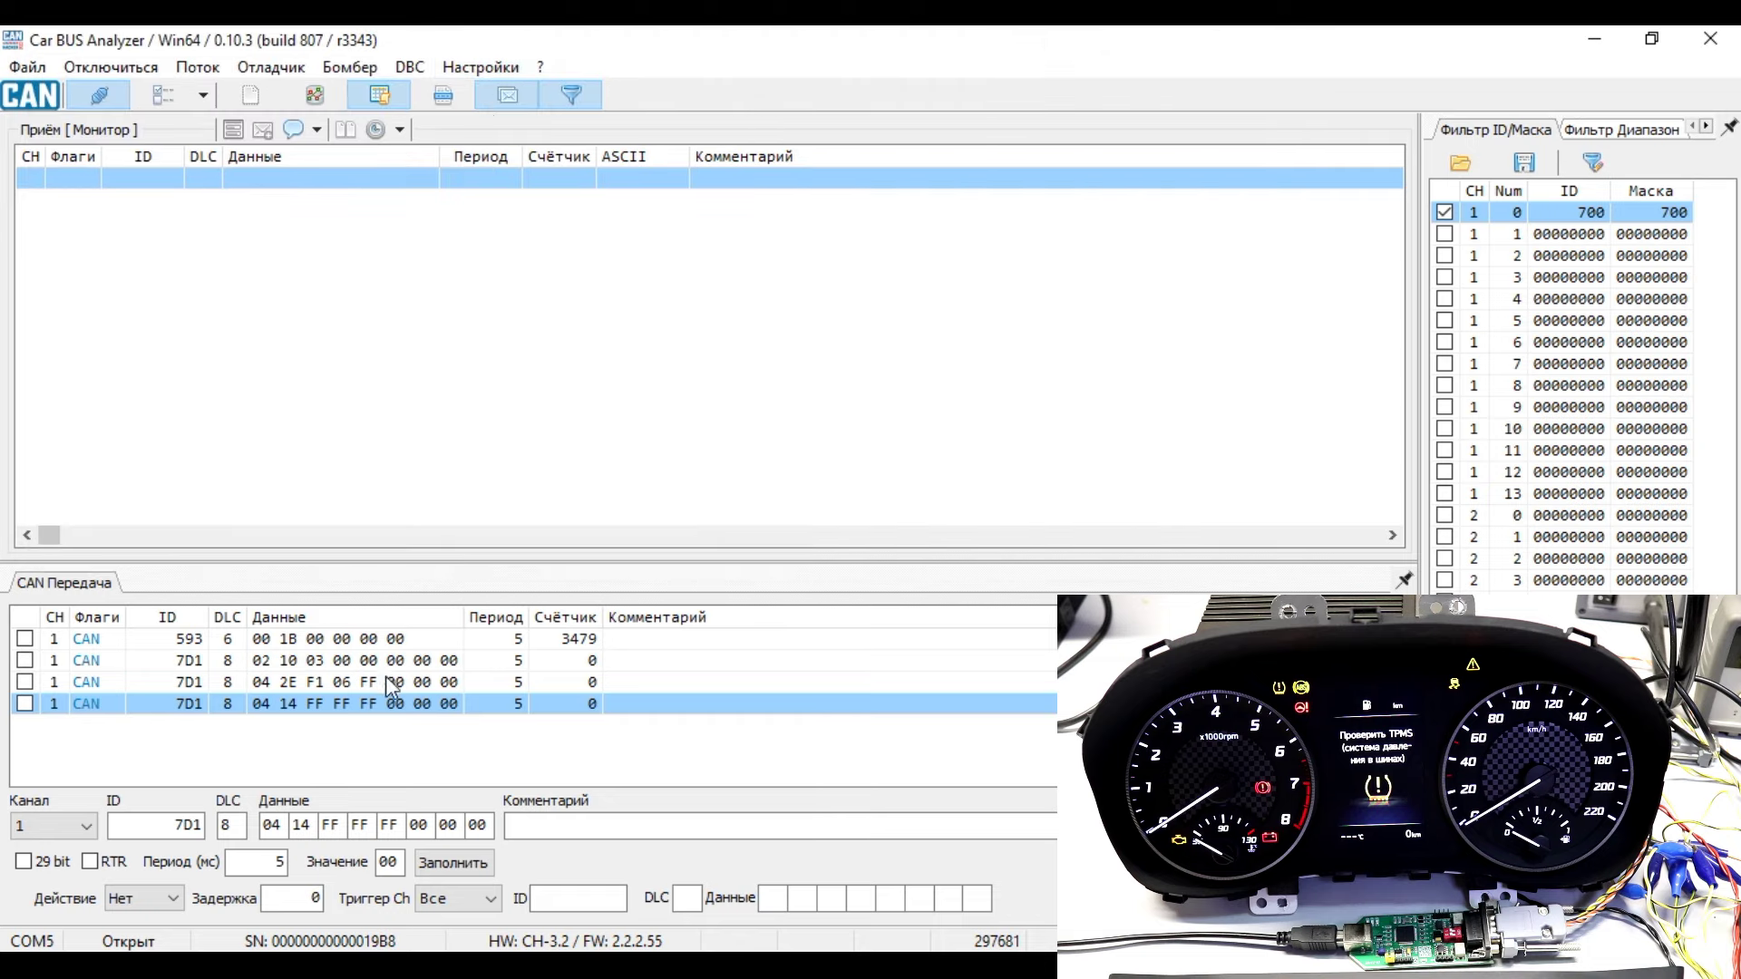
# Set the period of the 7D1 request 02 10 03 to 800 ms and start its periodic transmission
pyautogui.click(339, 670)
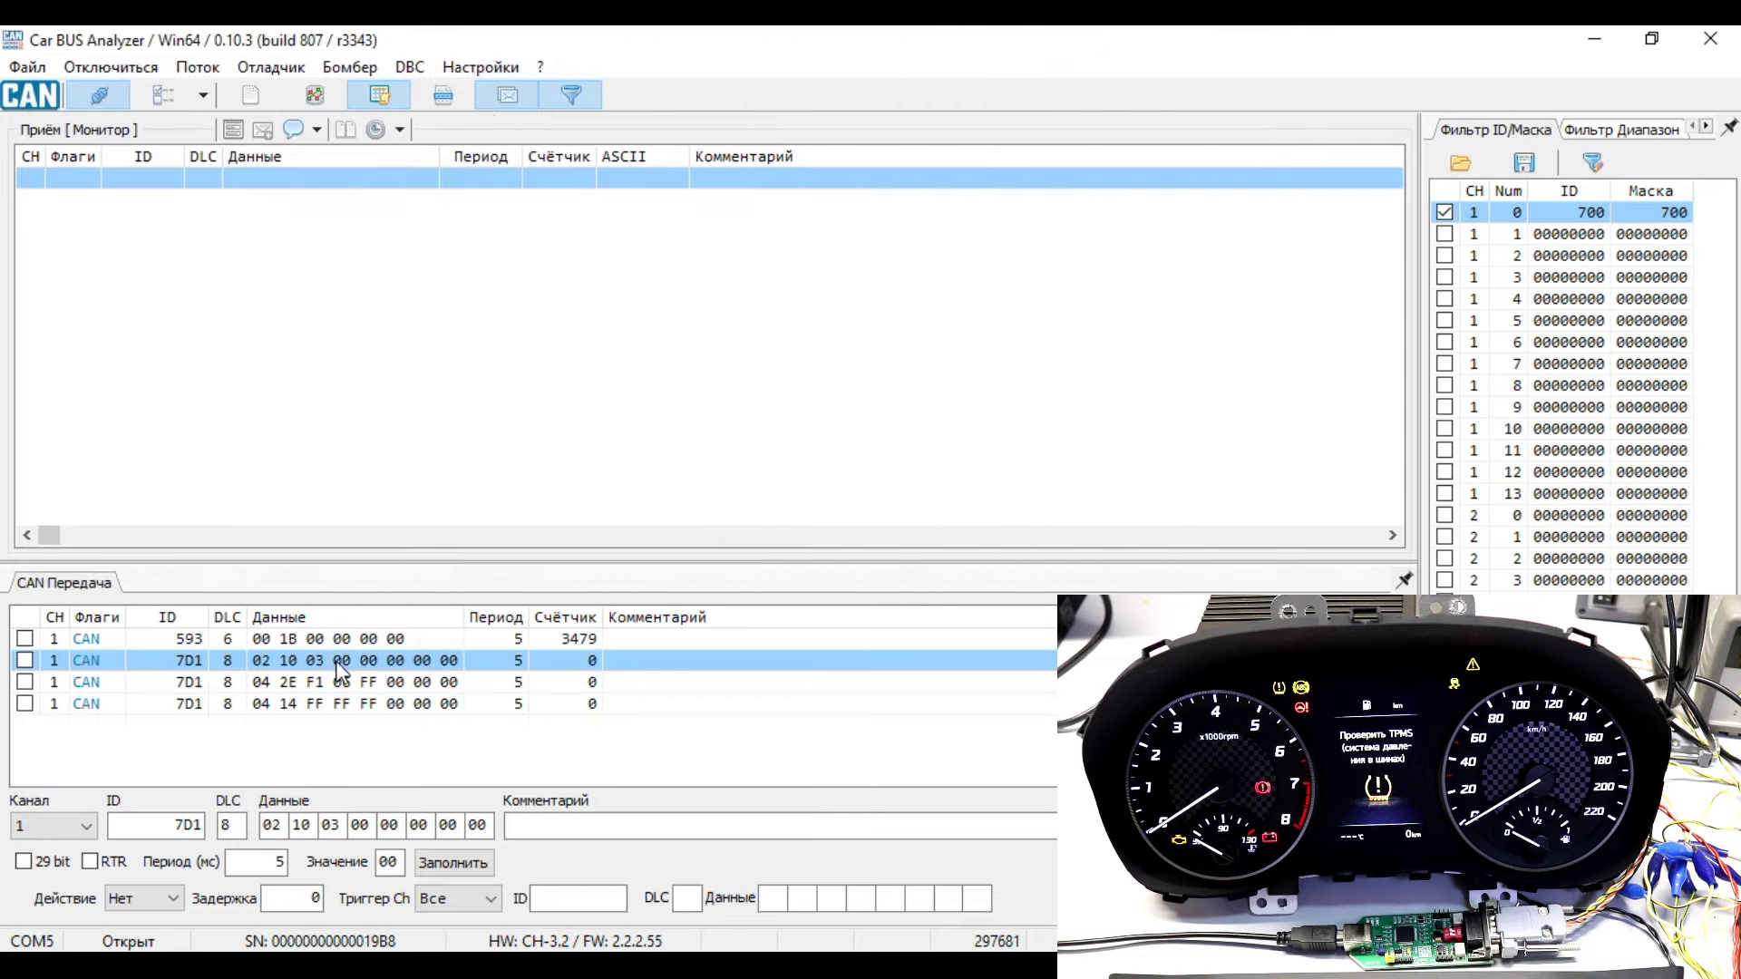
pyautogui.doubleClick(281, 861)
pyautogui.write('800')
pyautogui.press('space')
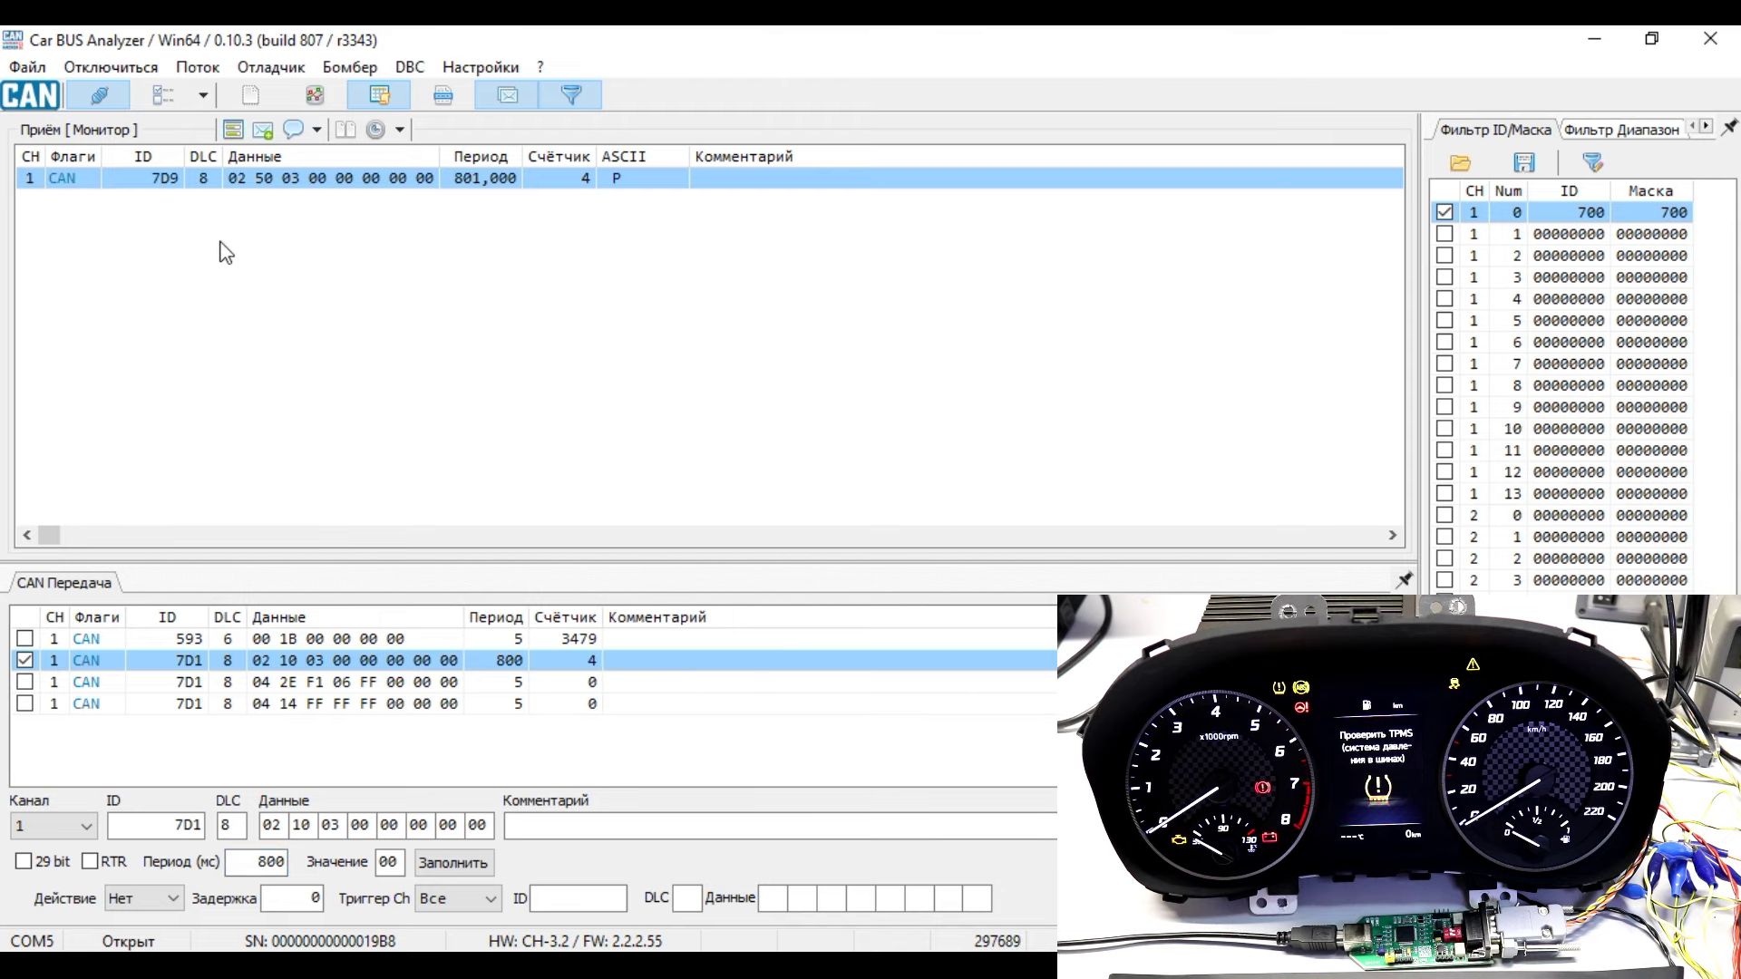
# Send the 7D1 request 04 2E F1 06 FF once and inspect its 7D9 response in the paused received-data stream
pyautogui.click(319, 687)
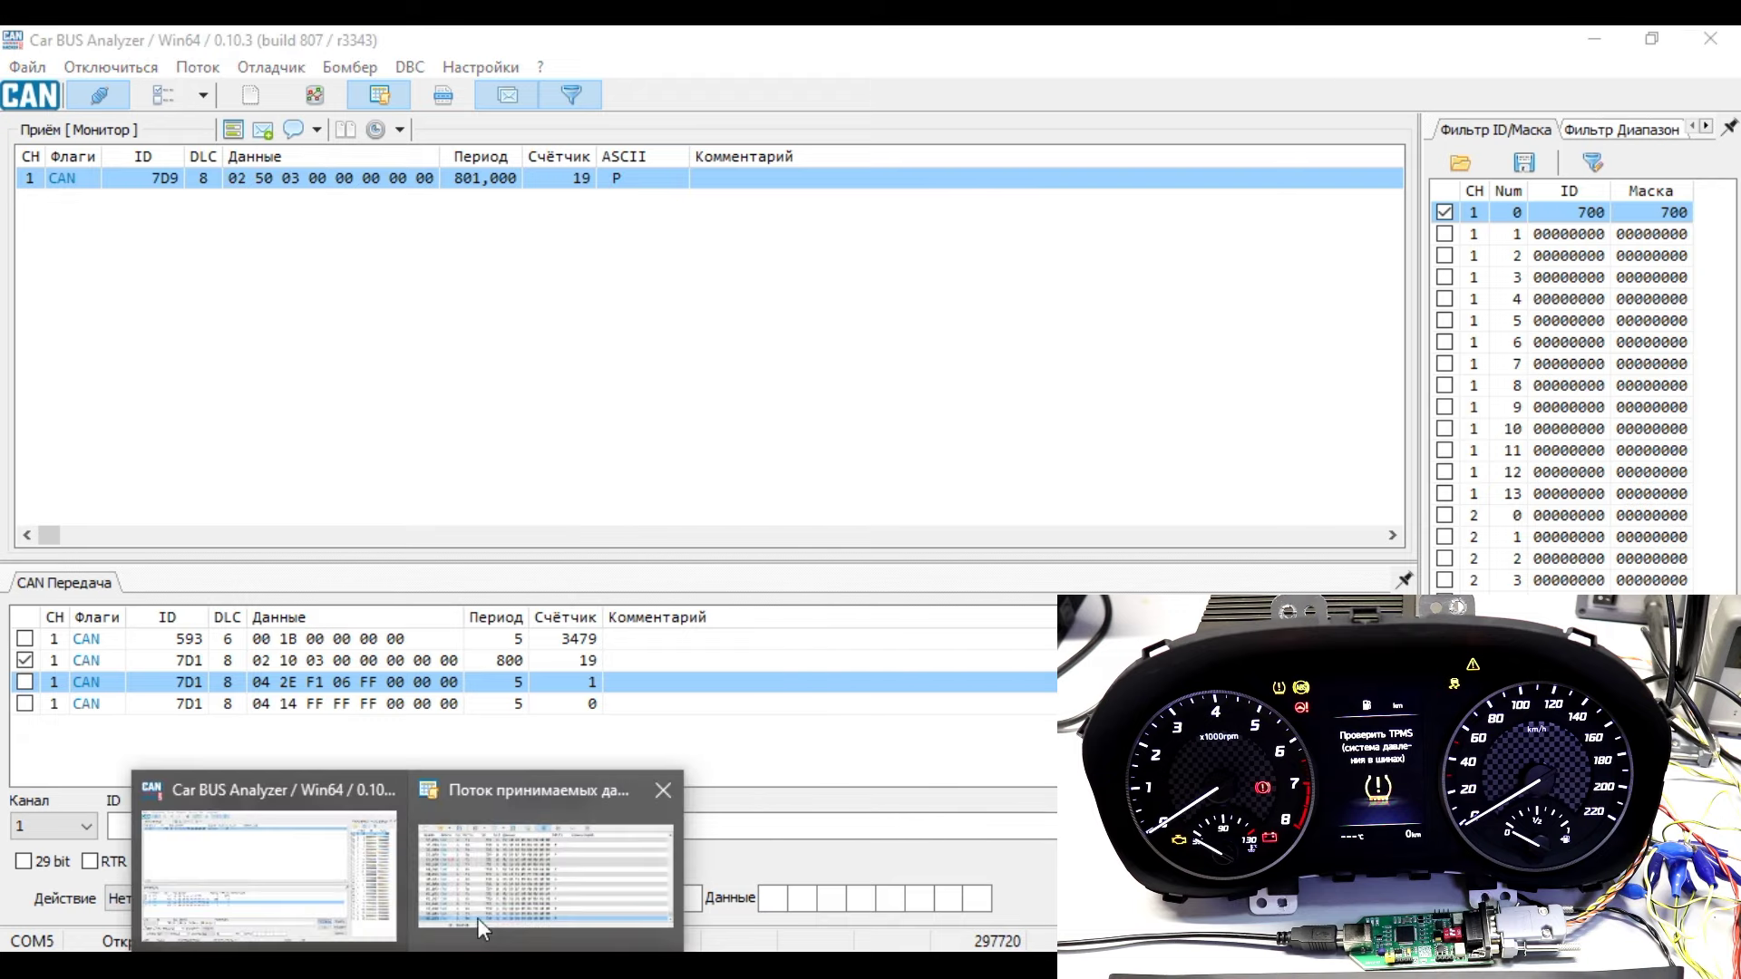
pyautogui.click(513, 892)
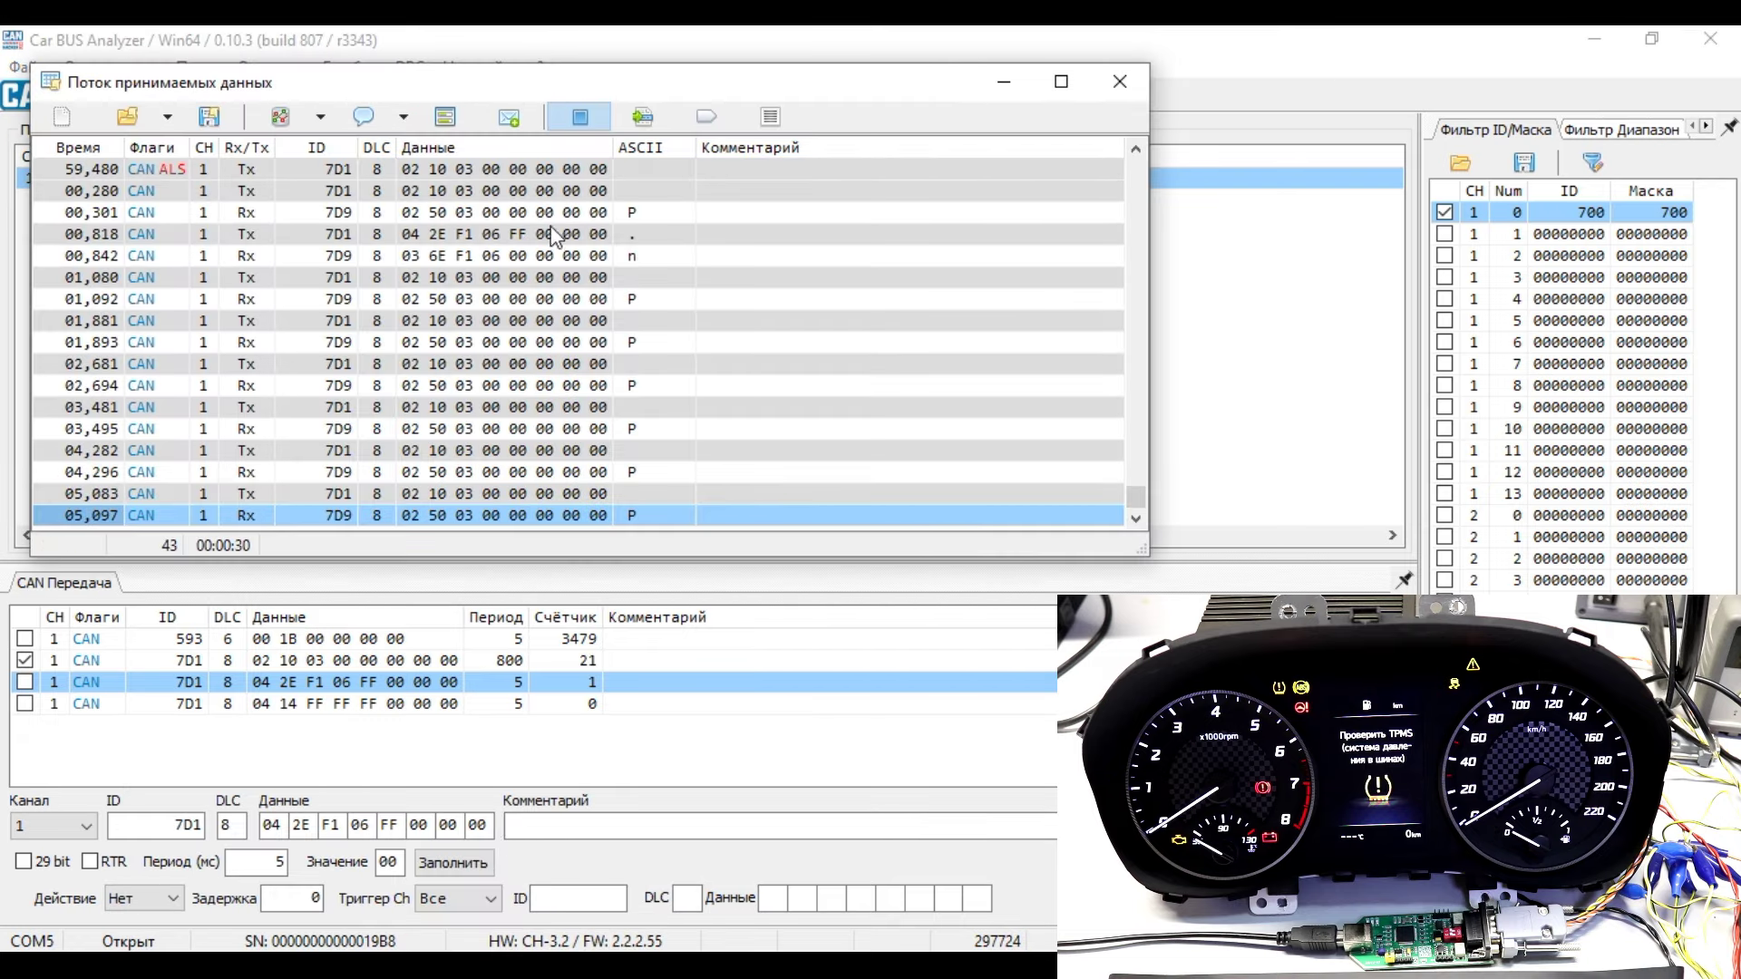
pyautogui.click(579, 116)
pyautogui.click(466, 193)
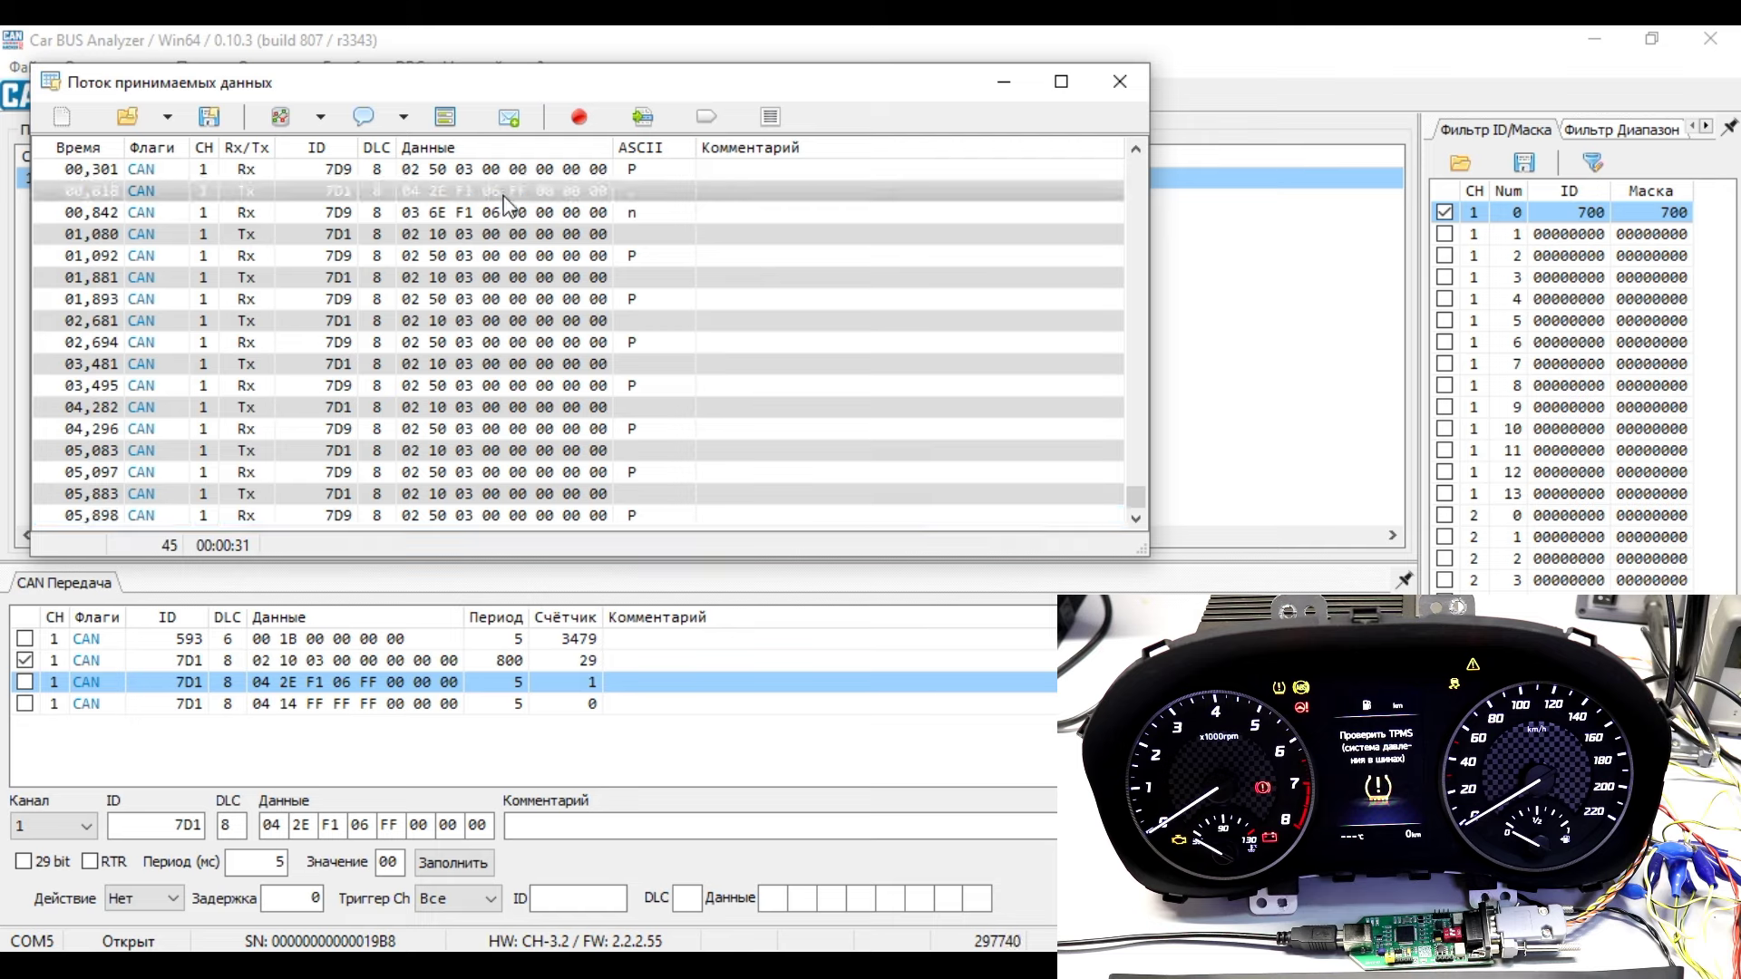
pyautogui.click(454, 217)
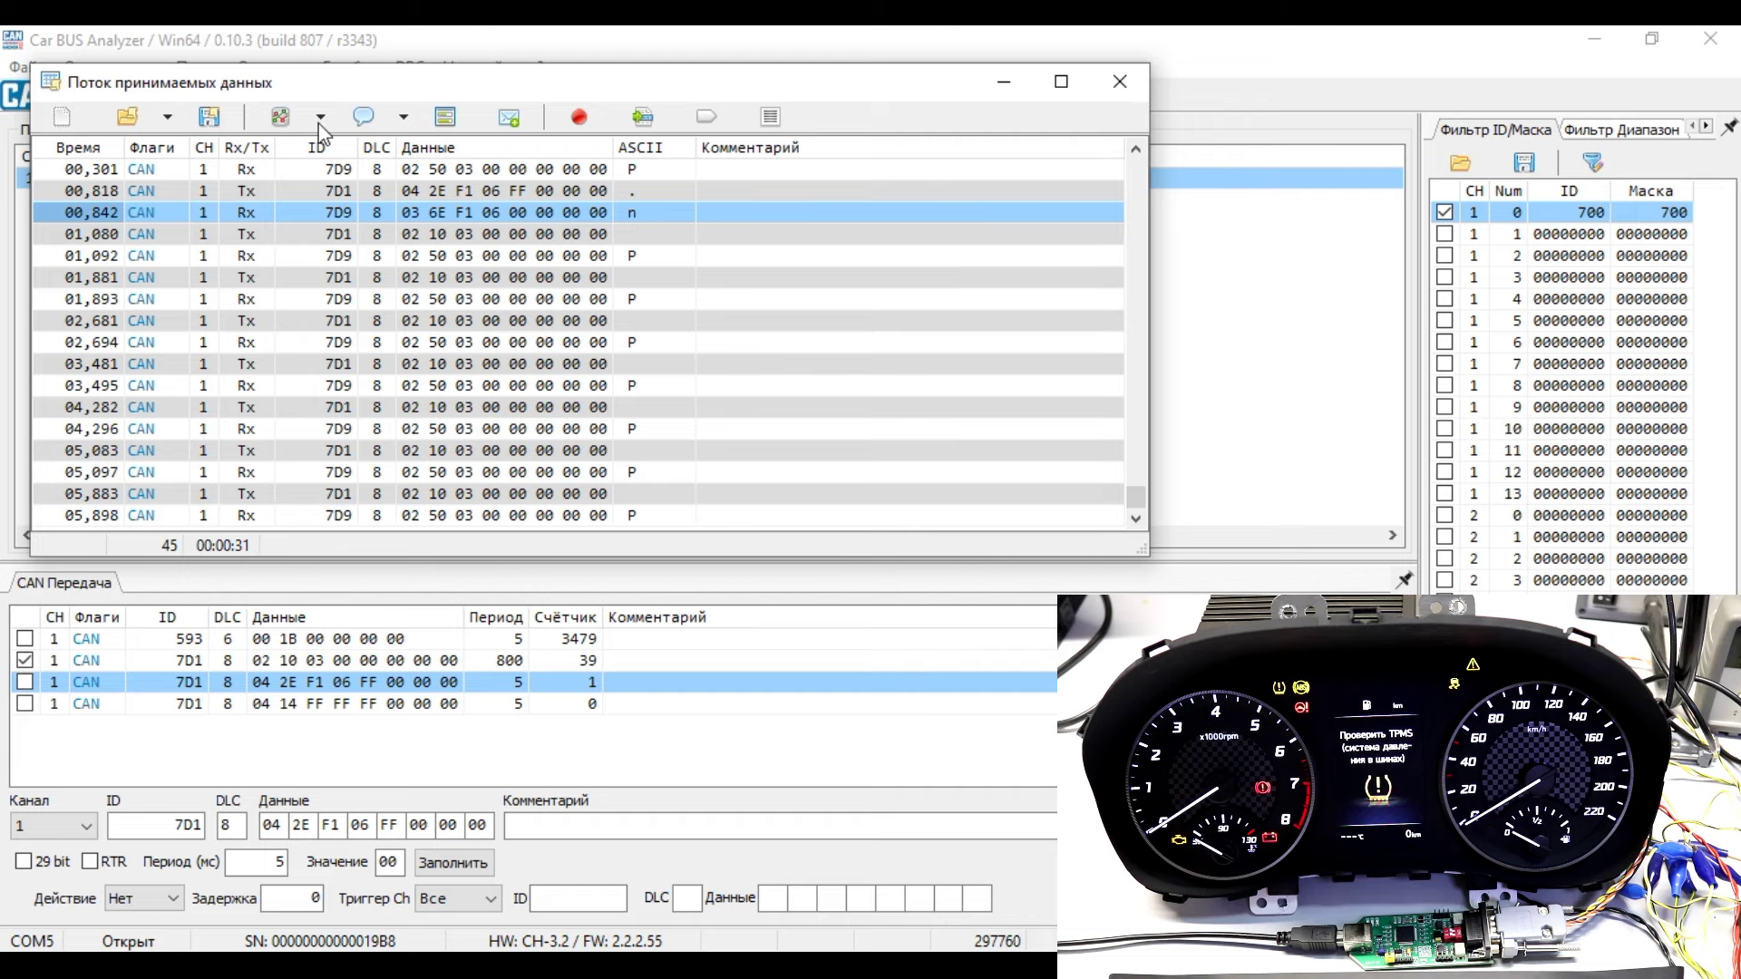
# Clear the received-data stream and send the 7D1 request 04 14 FF FF FF once from the transmission list
pyautogui.click(63, 118)
pyautogui.click(163, 42)
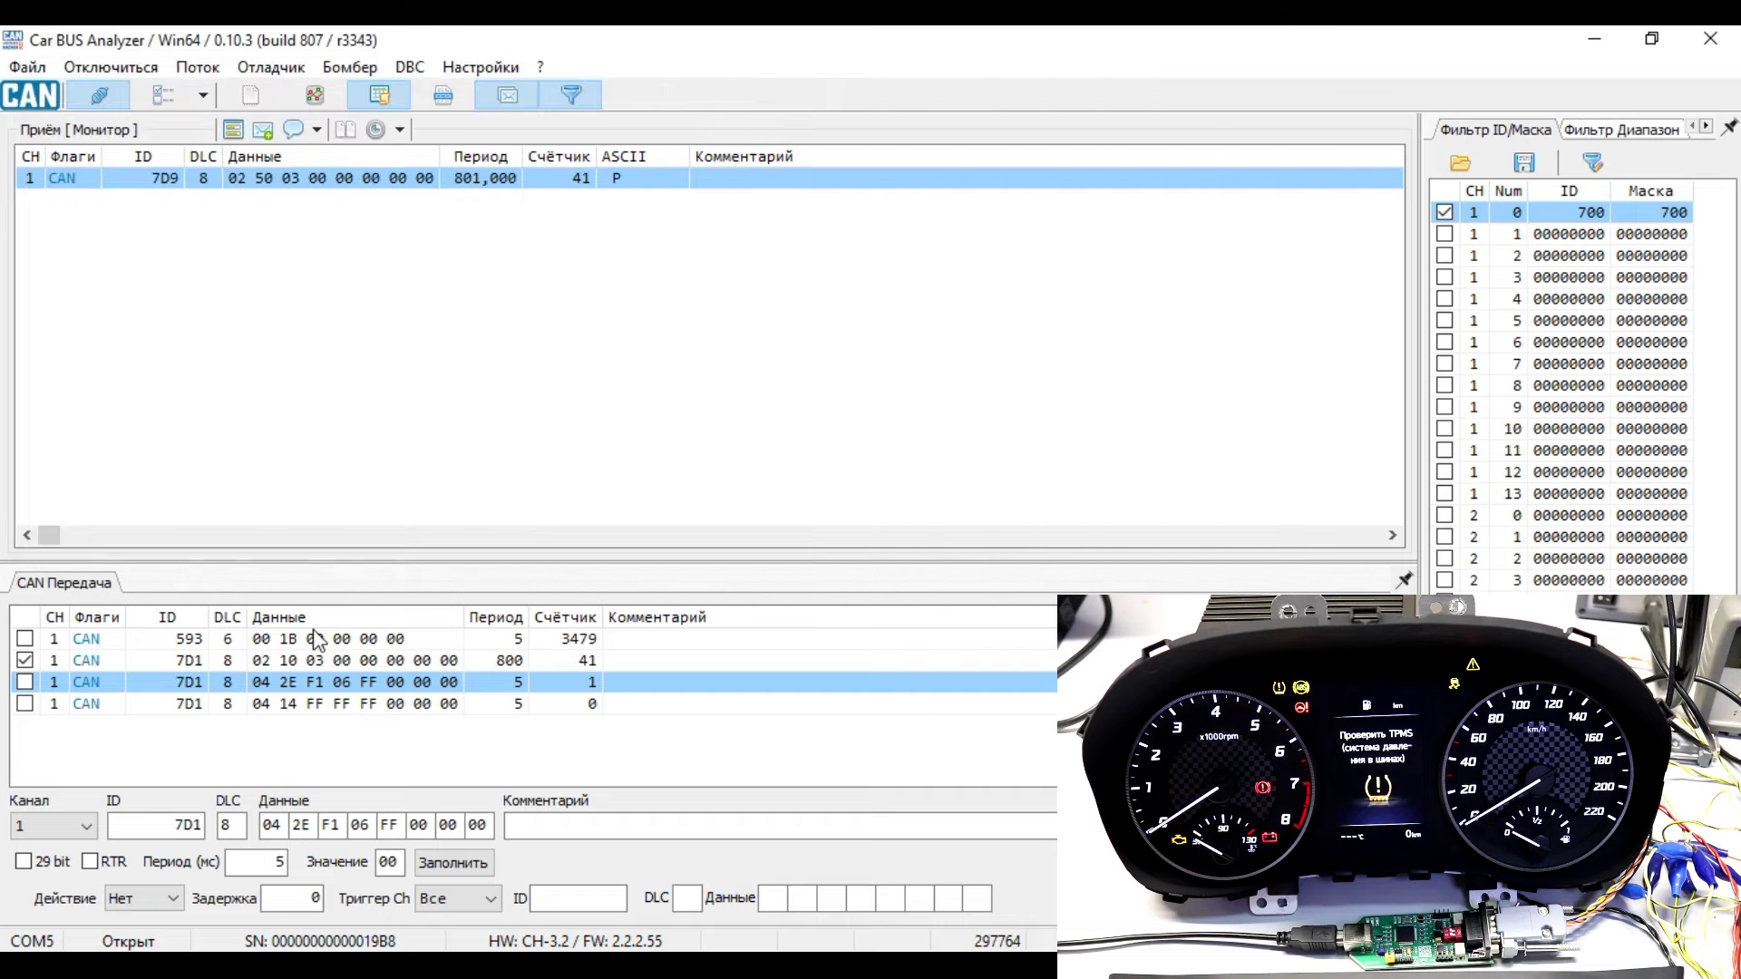
pyautogui.click(283, 707)
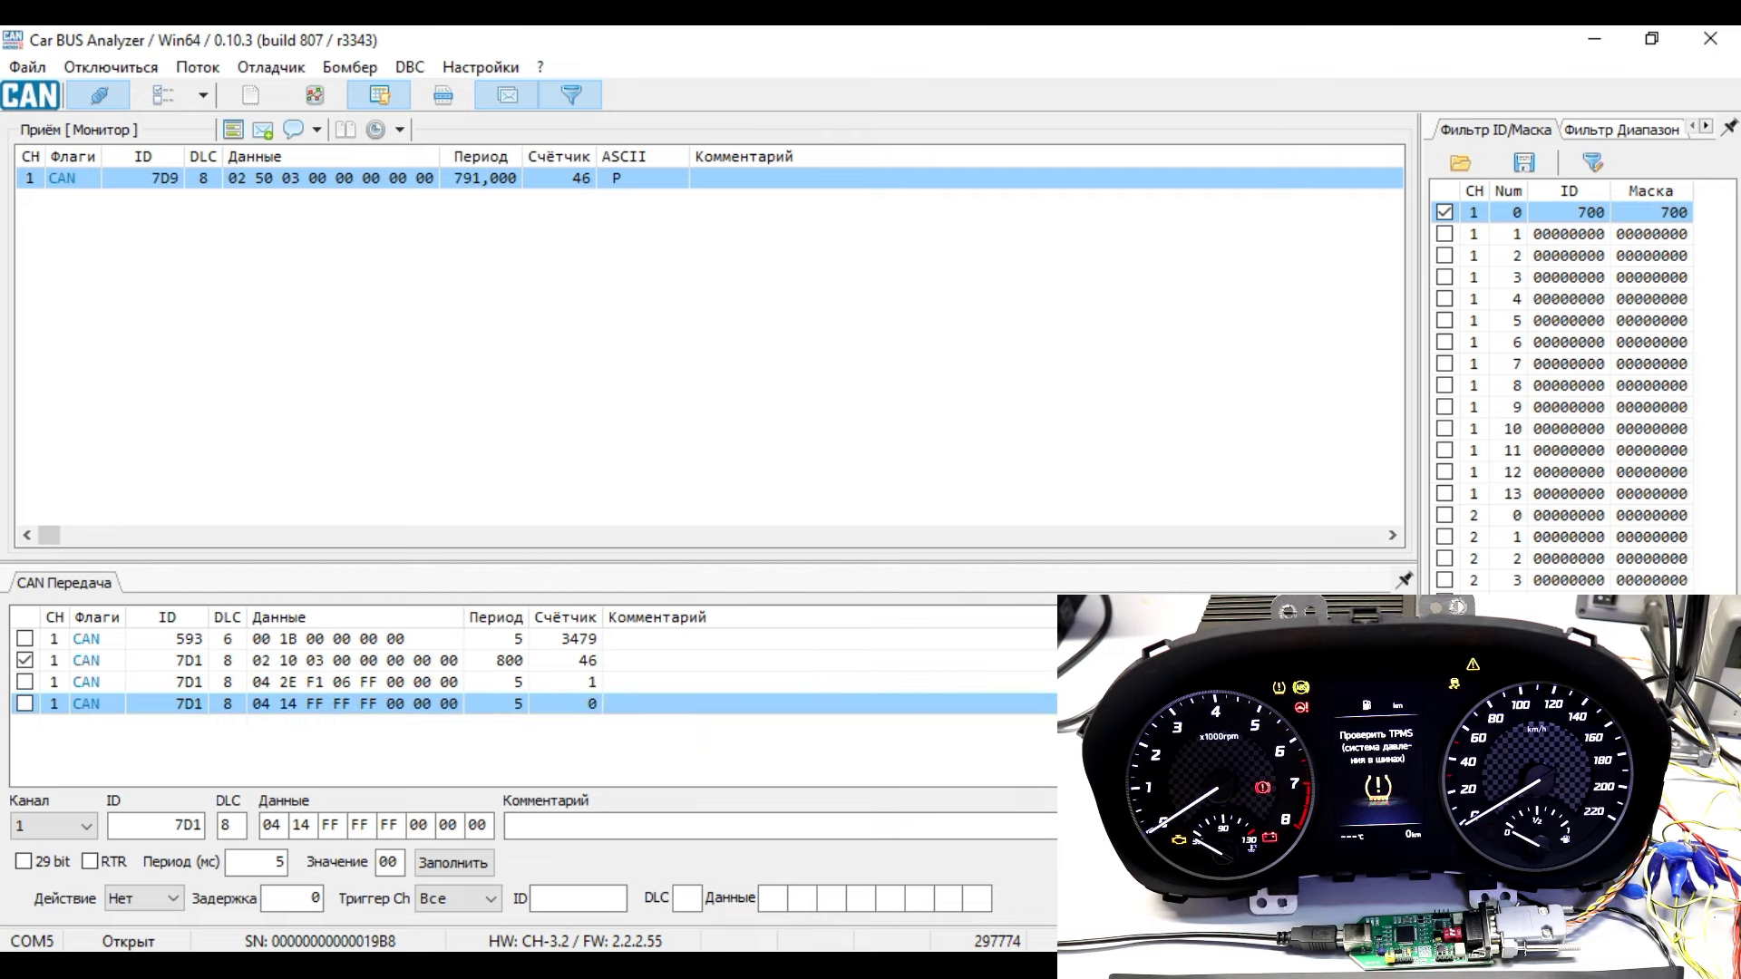
pyautogui.press('space')
# Switch to the C-CAN-1.pdf wiring diagram, look at the PCM/ECM position on the bus, and minimize the browser
pyautogui.hotkey('alt', 'Tab')
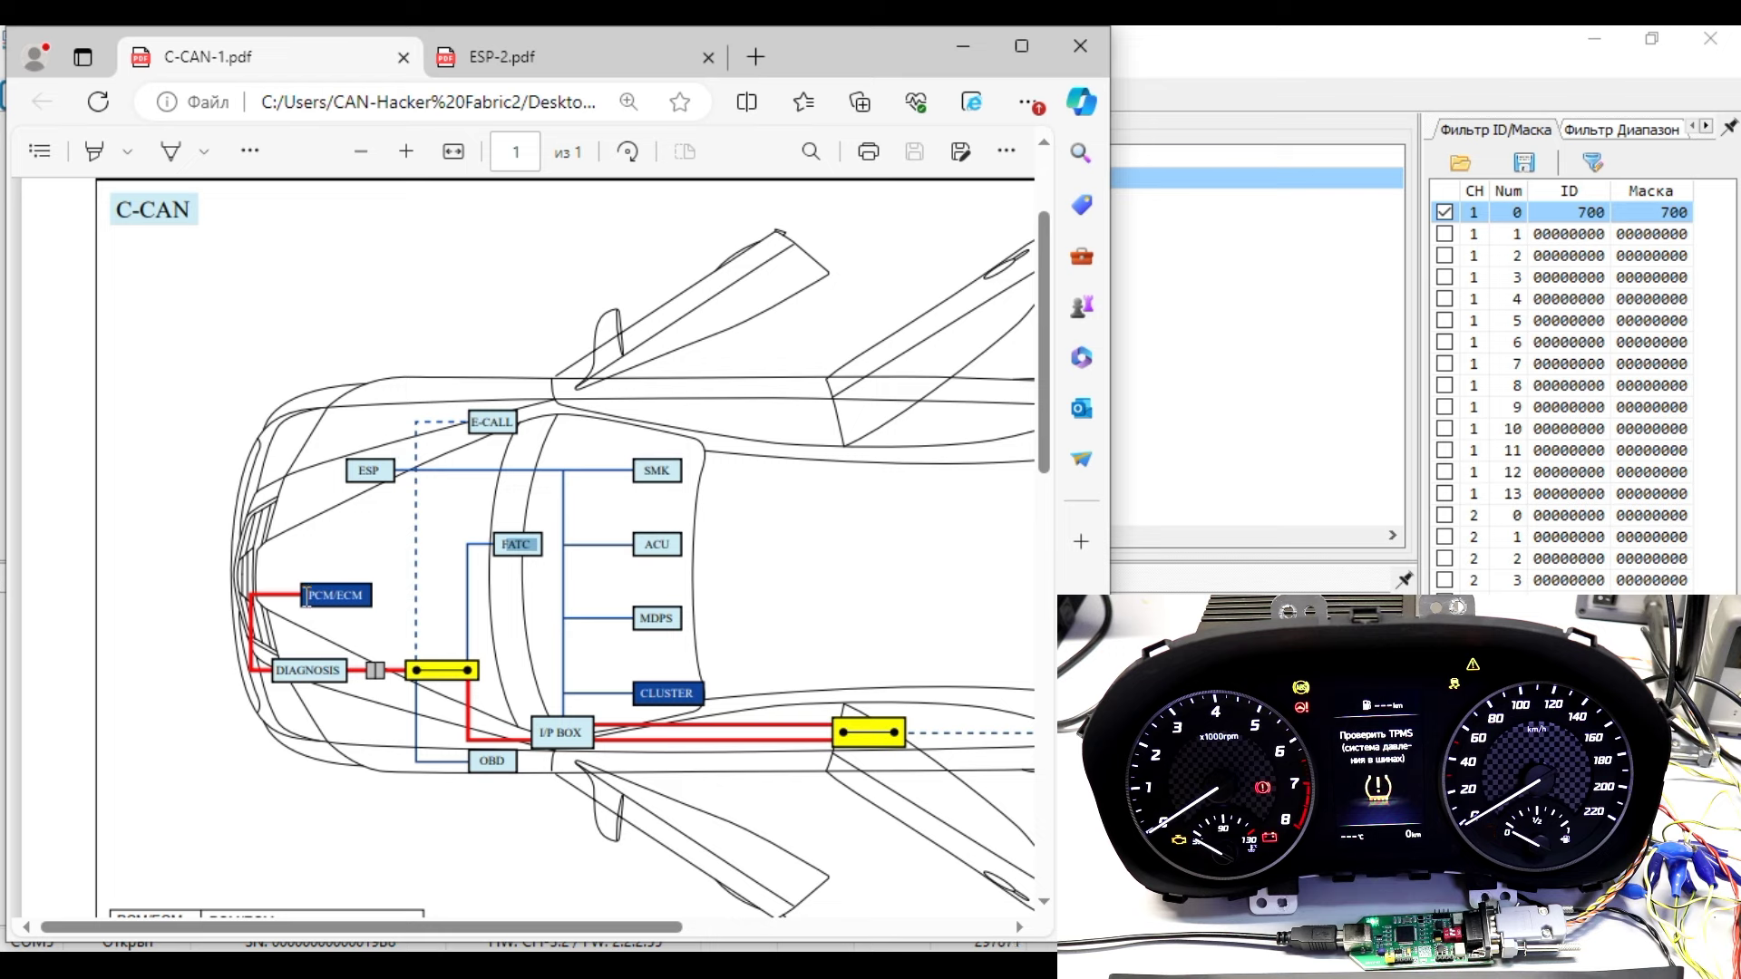
pyautogui.click(941, 48)
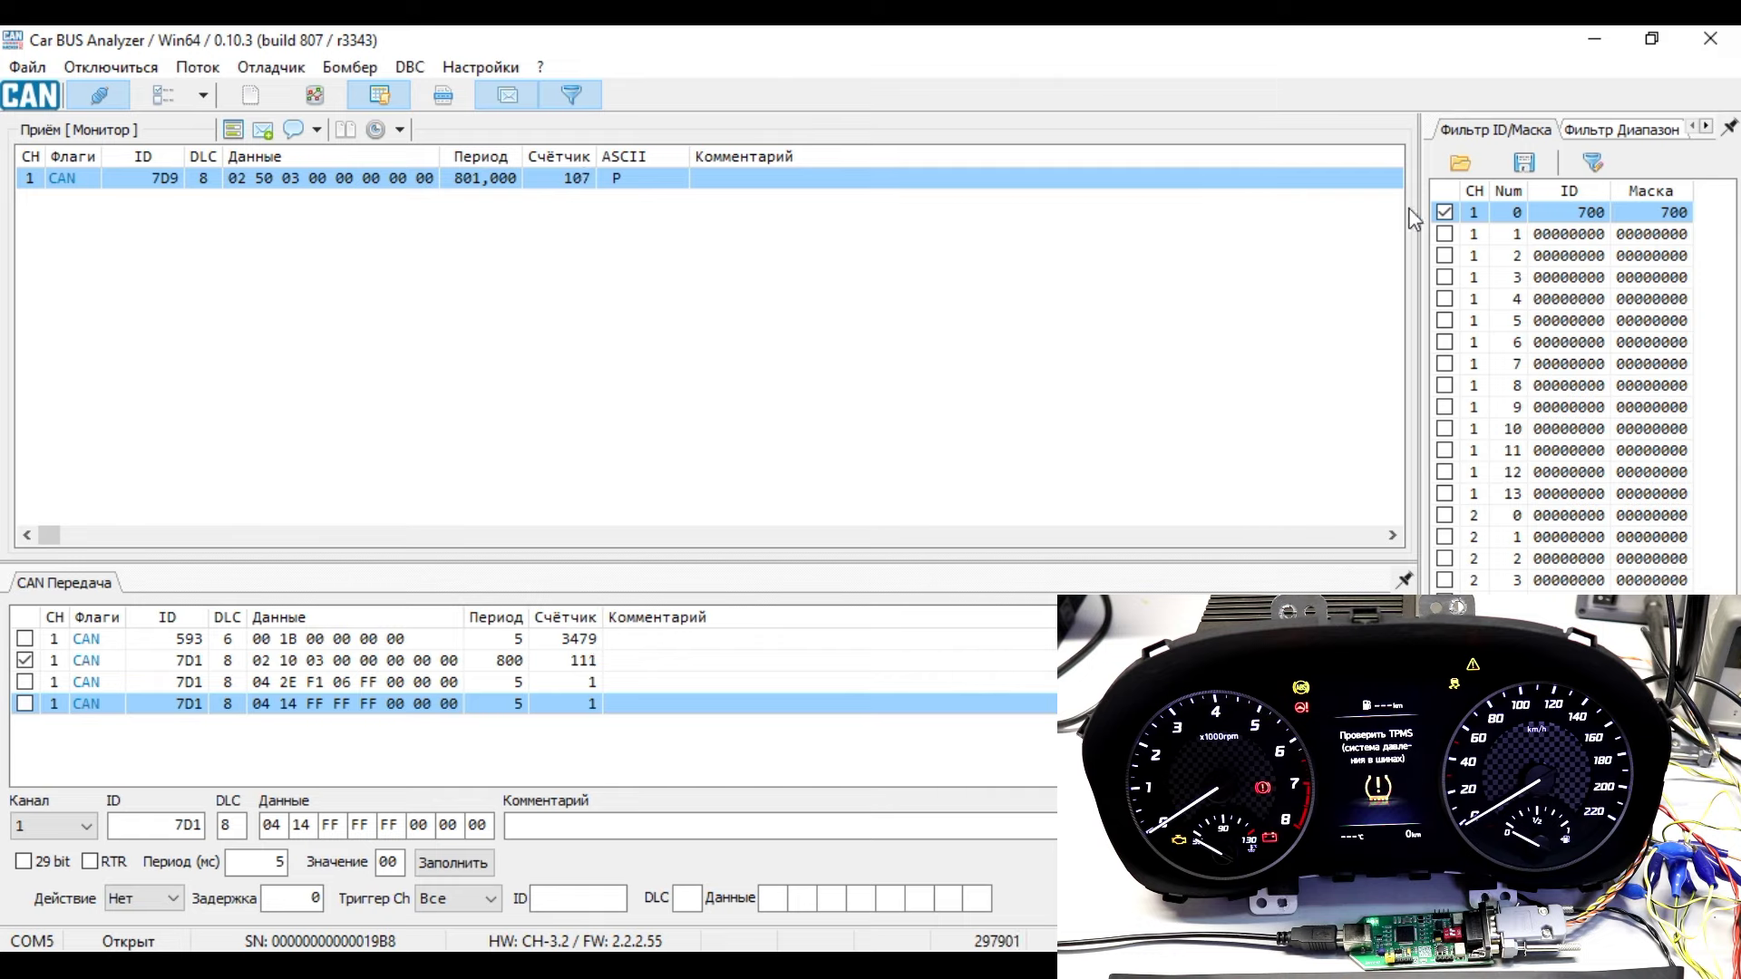
# Disable the ID 700 filter and examine the decoded TPMS signals of message 593, collapsing them when done
pyautogui.click(1445, 212)
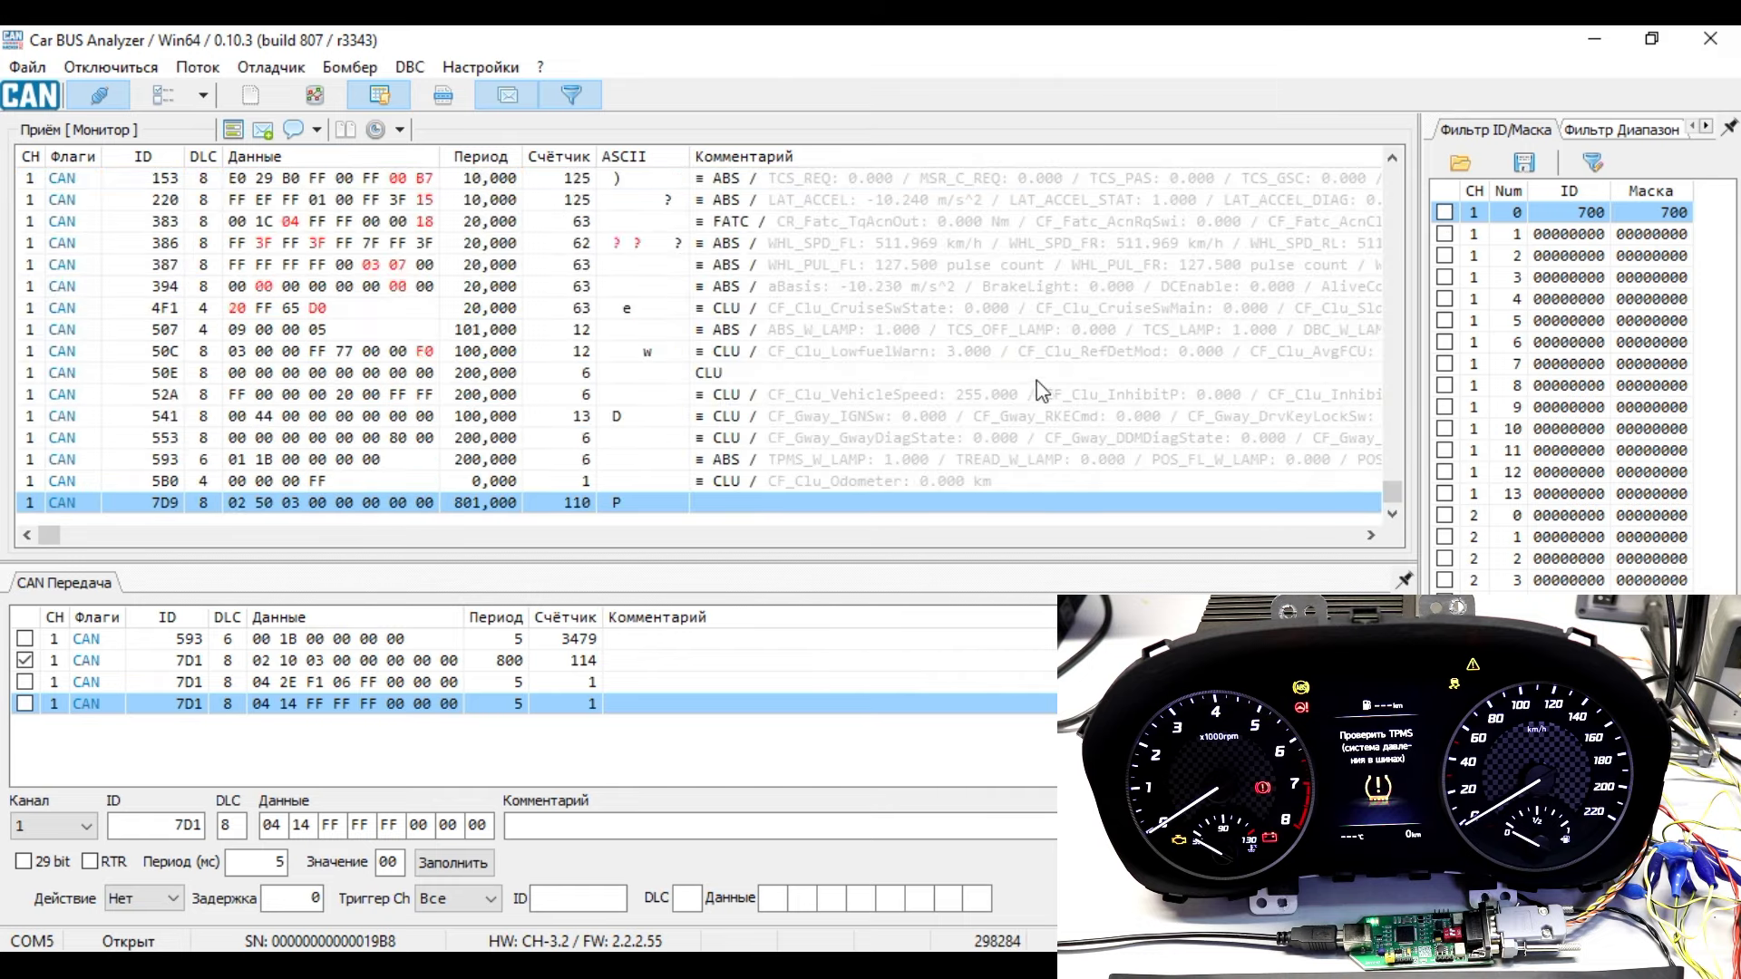
pyautogui.click(850, 480)
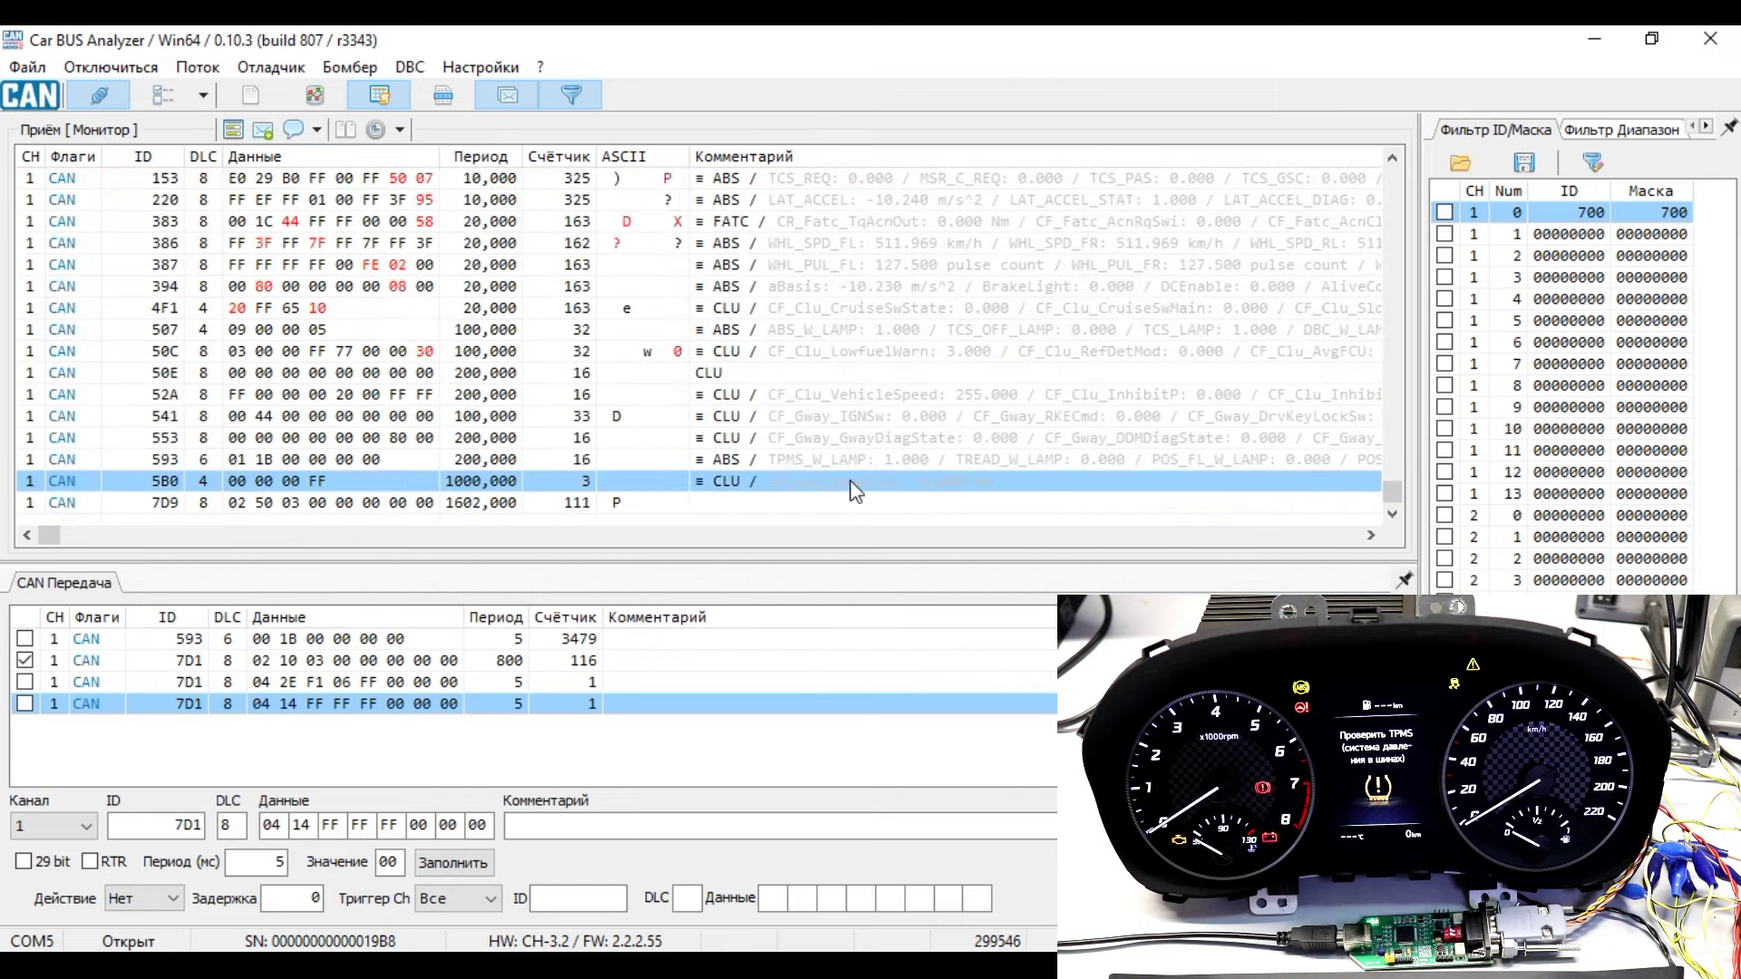
pyautogui.click(712, 463)
pyautogui.click(700, 460)
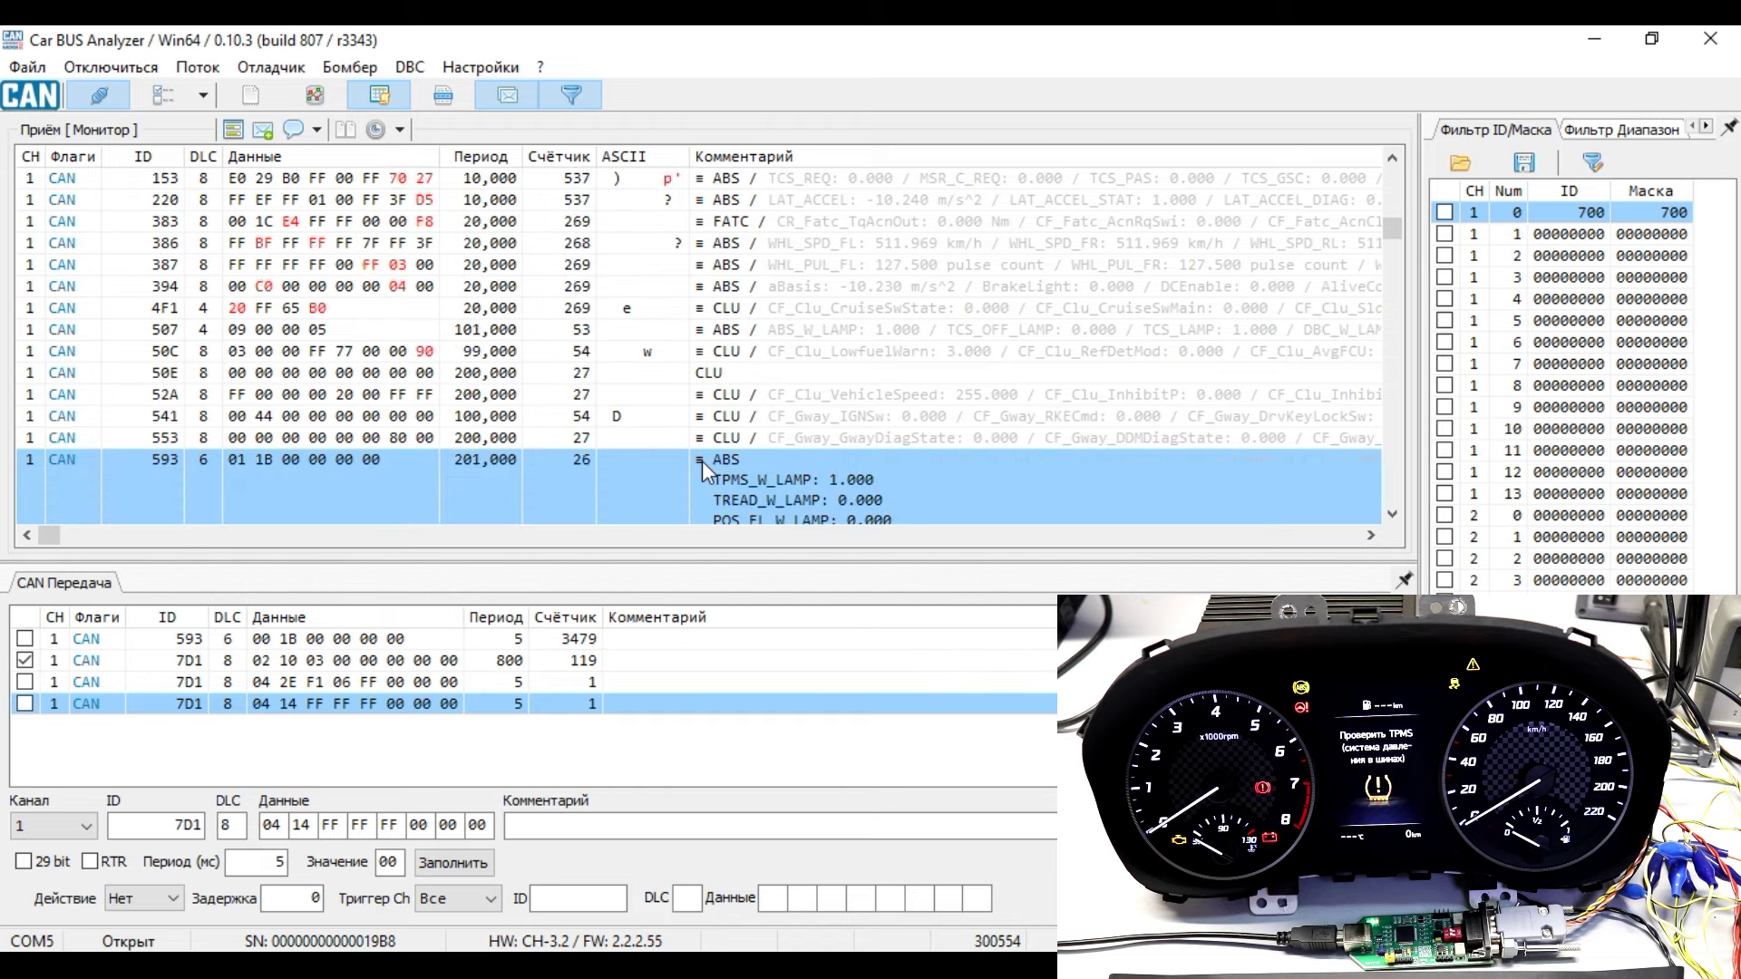
pyautogui.scroll(-3, 764, 472)
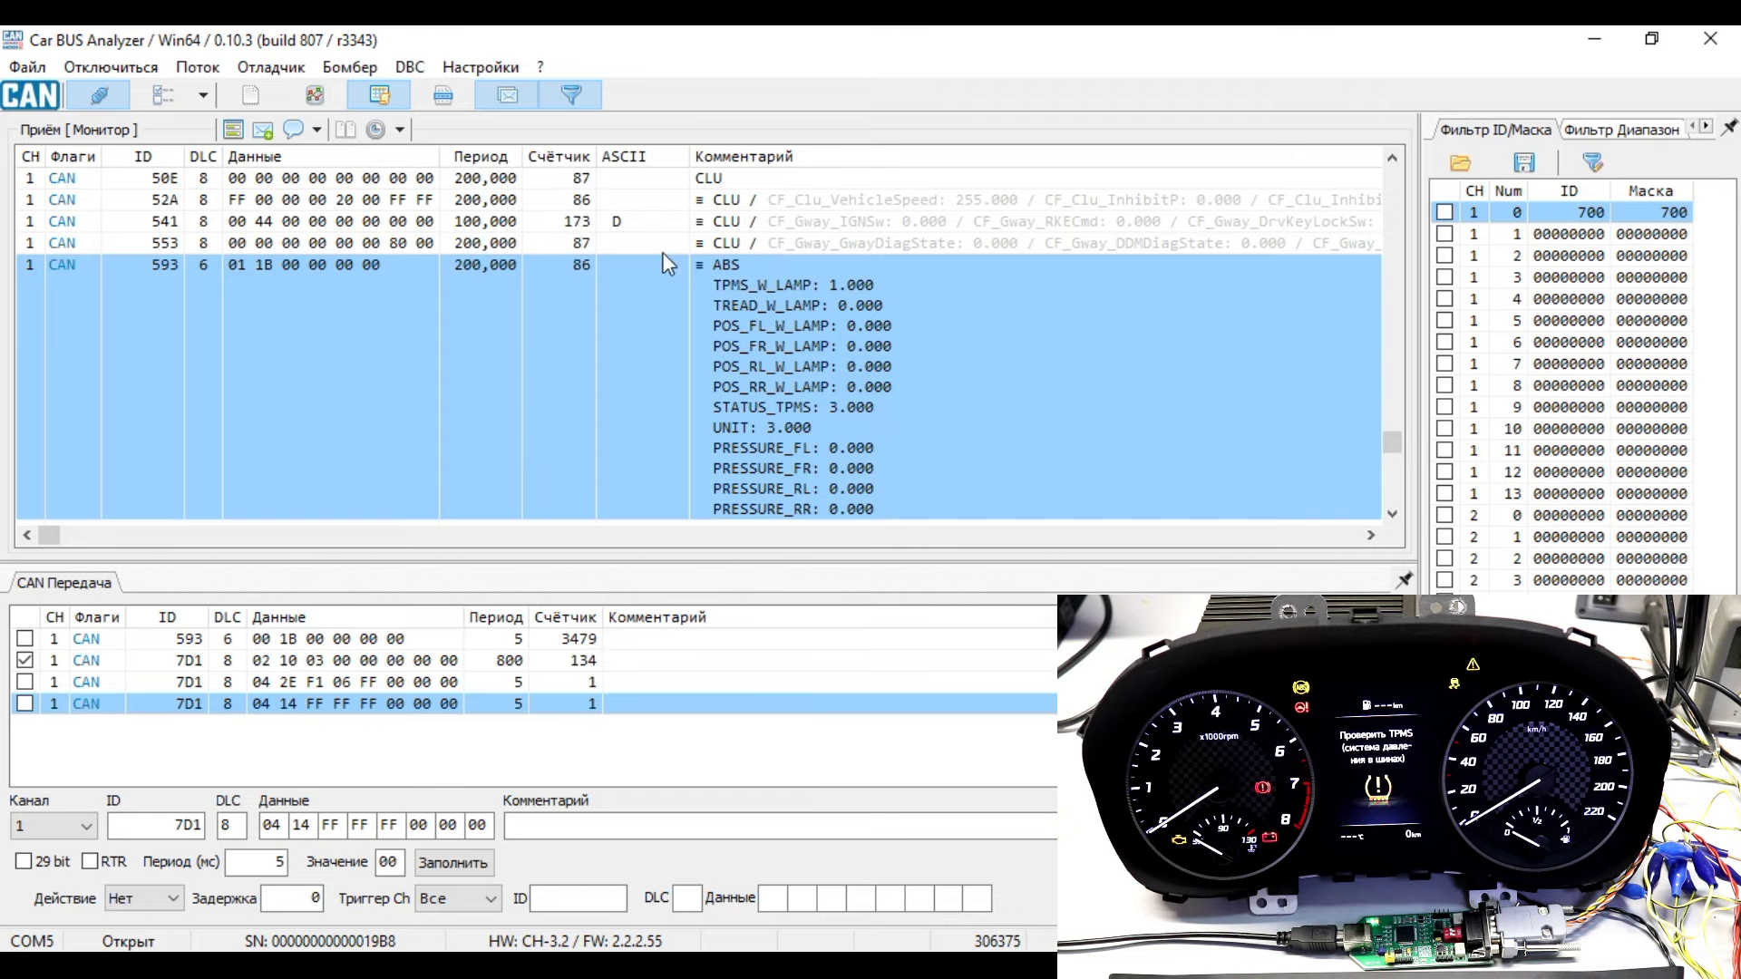
pyautogui.click(698, 264)
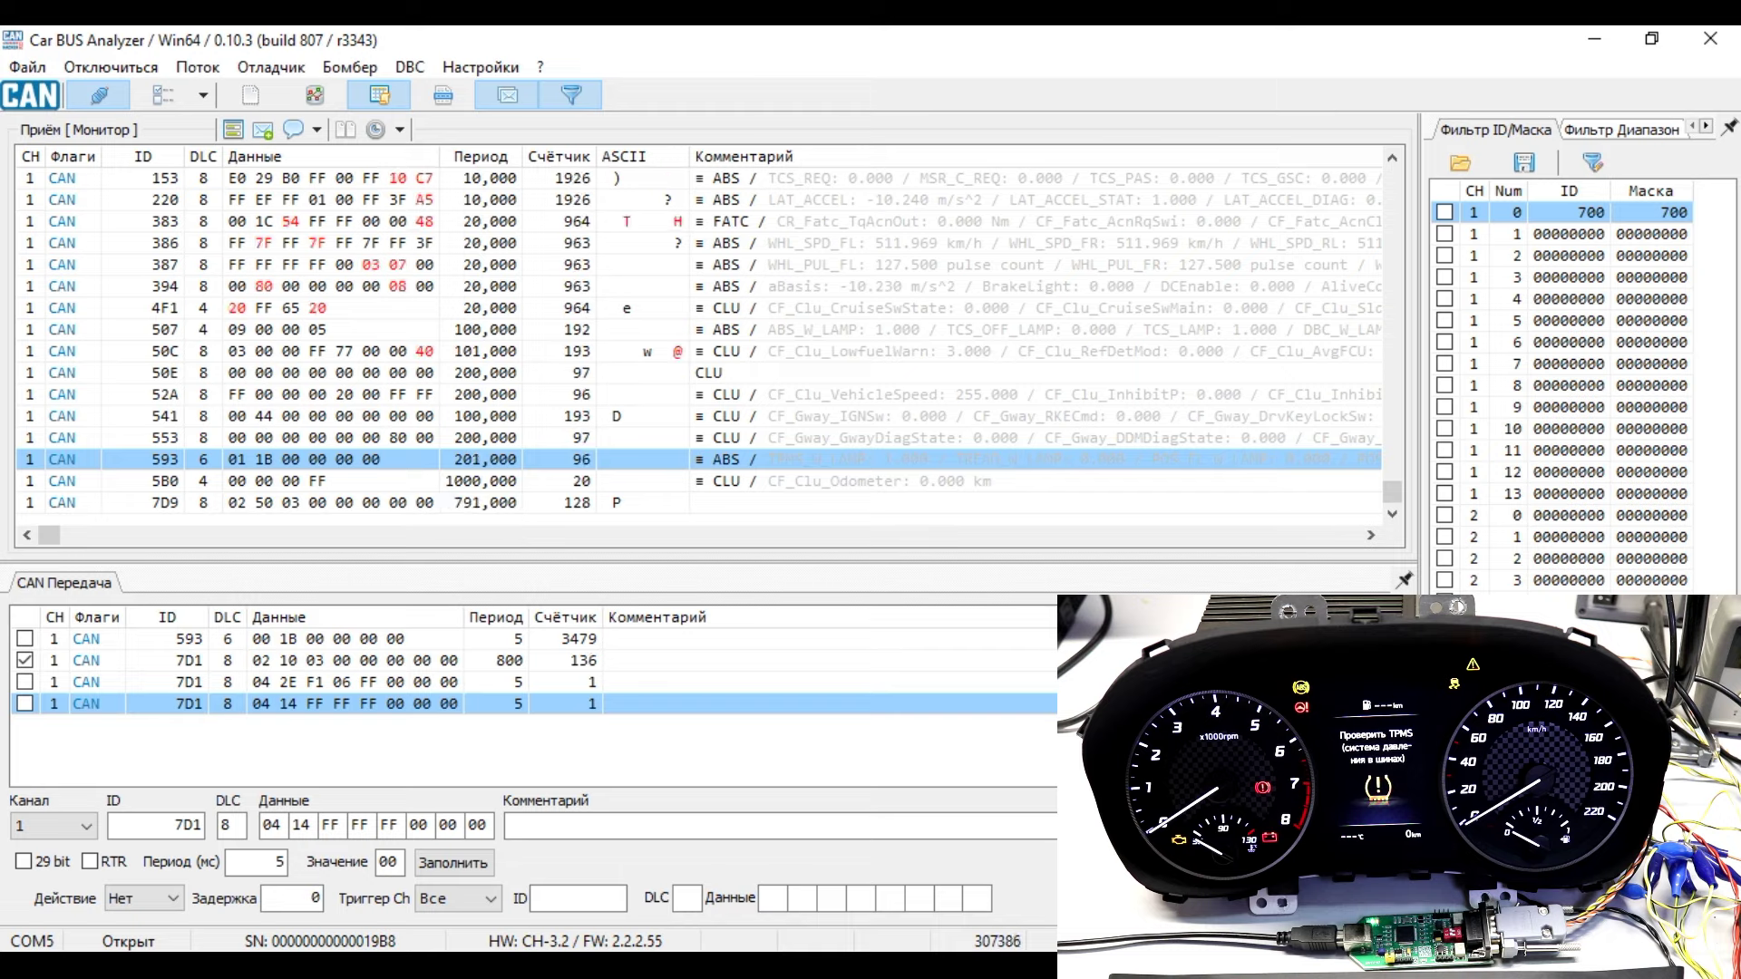
# Switch to the diagnostic tool screenshots and review the Auto Detected Configuration Reset guide and its entry under ABS/ESP
pyautogui.click(509, 946)
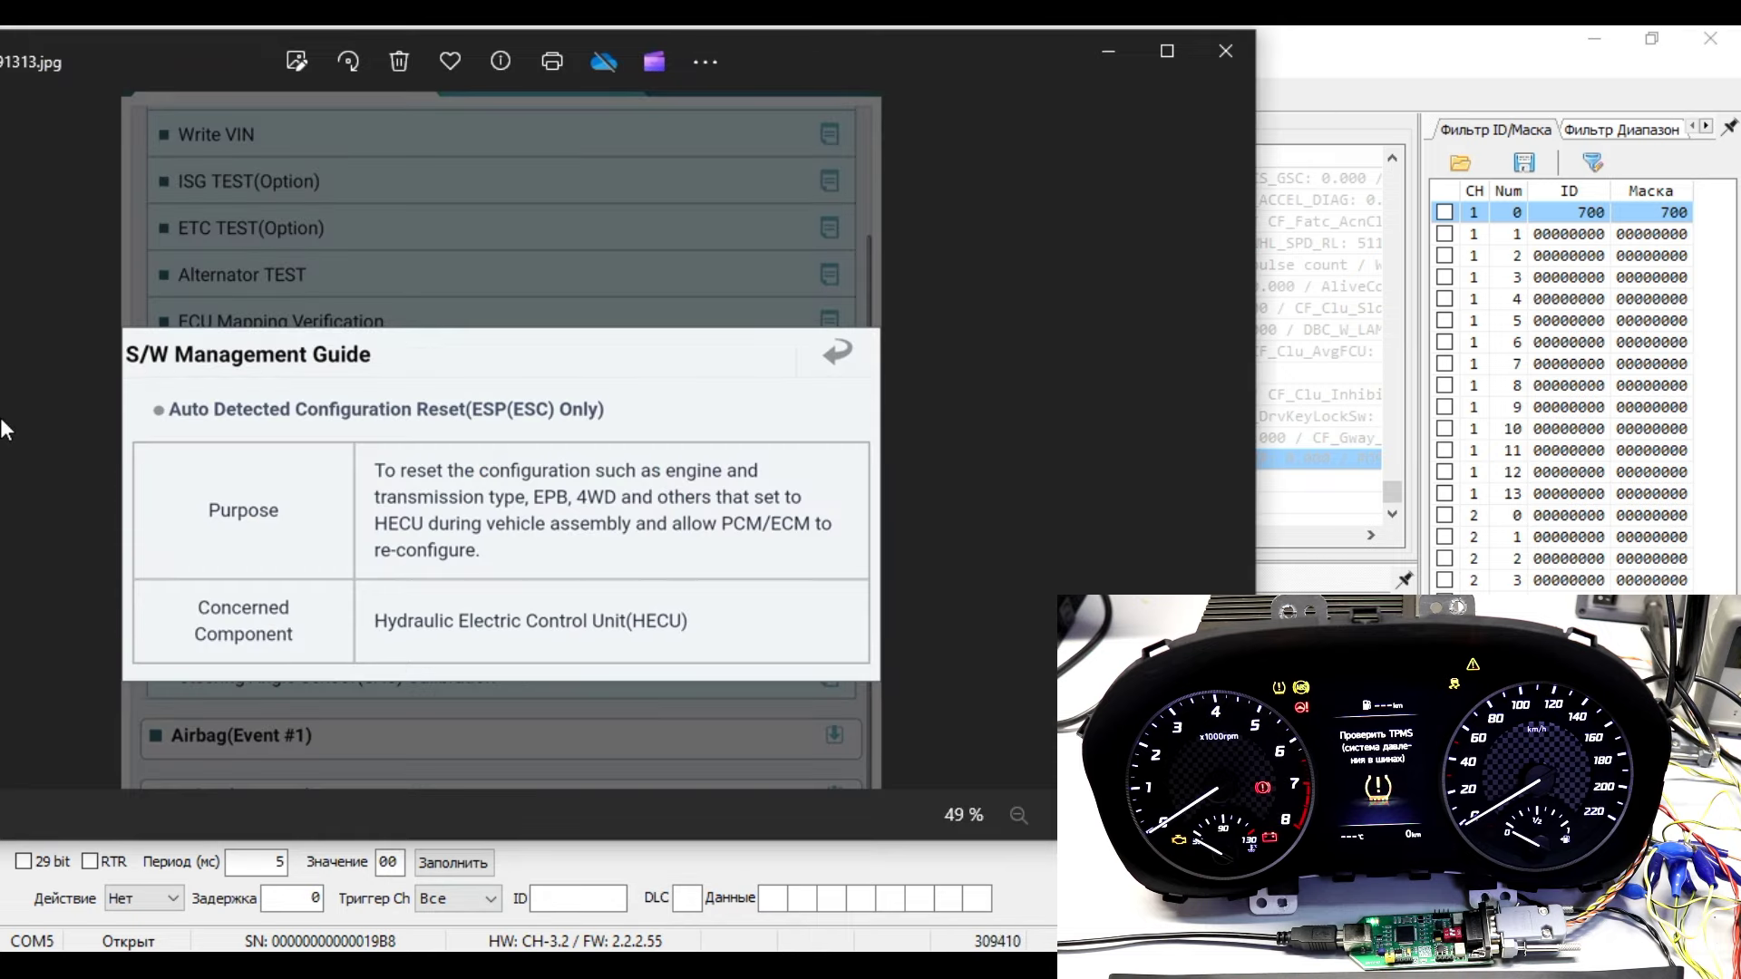
pyautogui.moveTo(203, 56); pyautogui.dragTo(313, 52)
pyautogui.moveTo(142, 58); pyautogui.dragTo(384, 50)
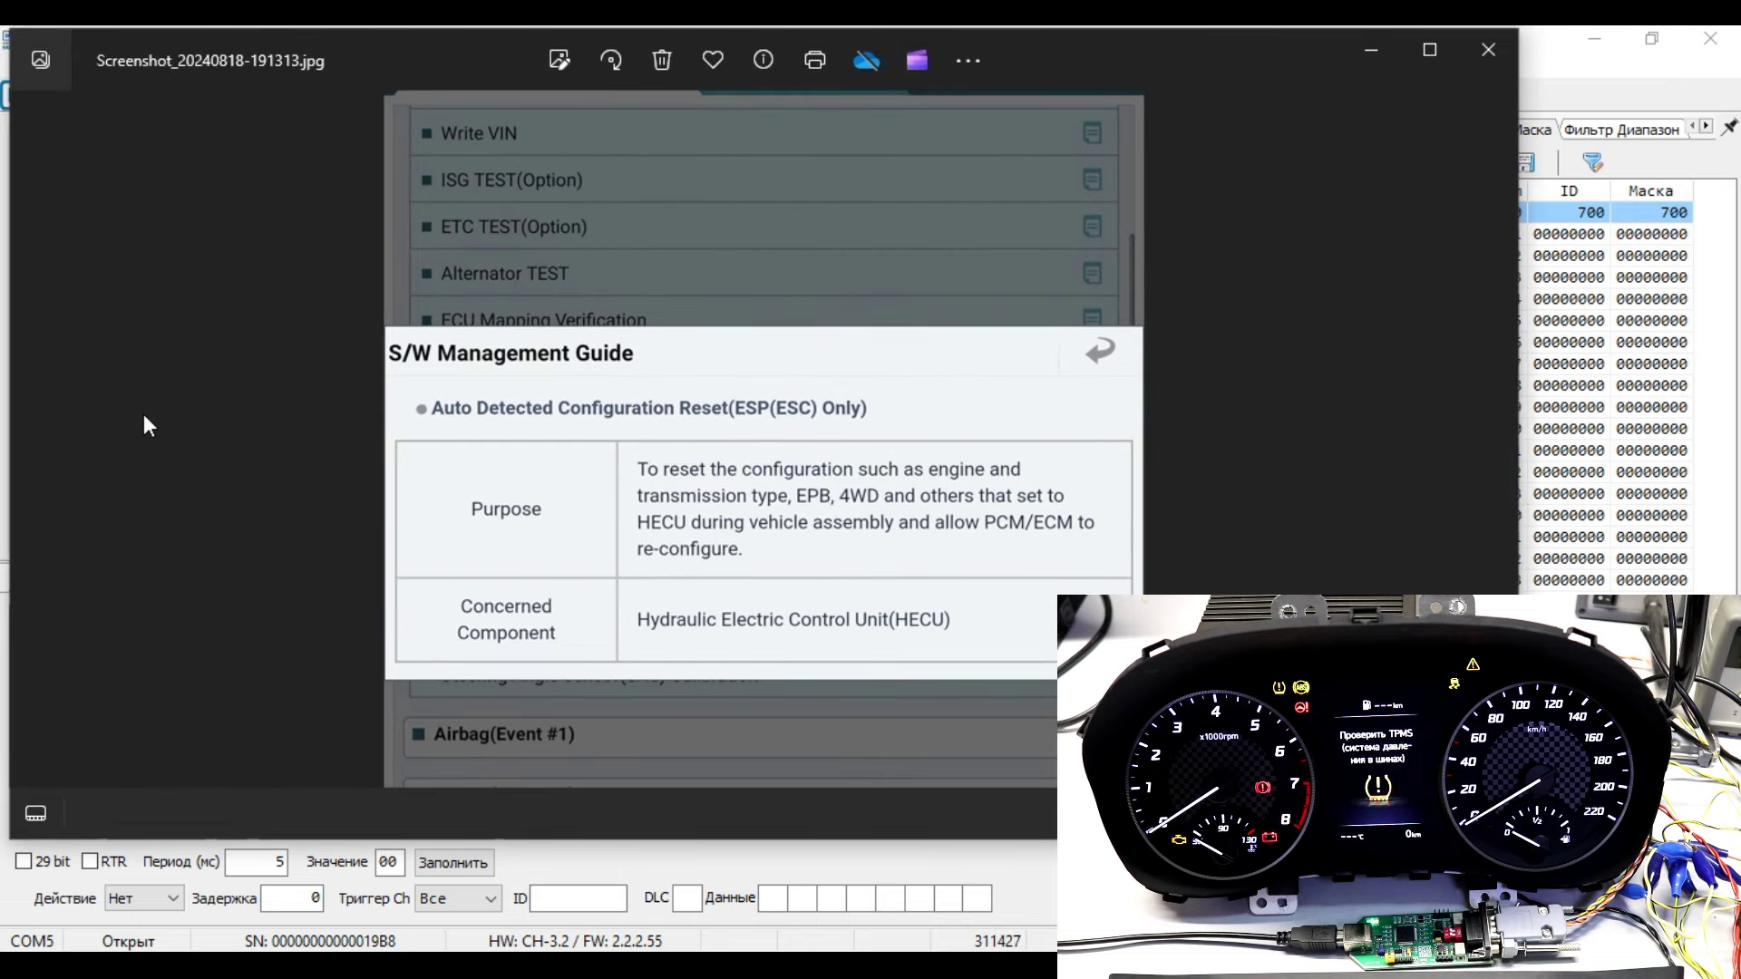
pyautogui.press('Right')
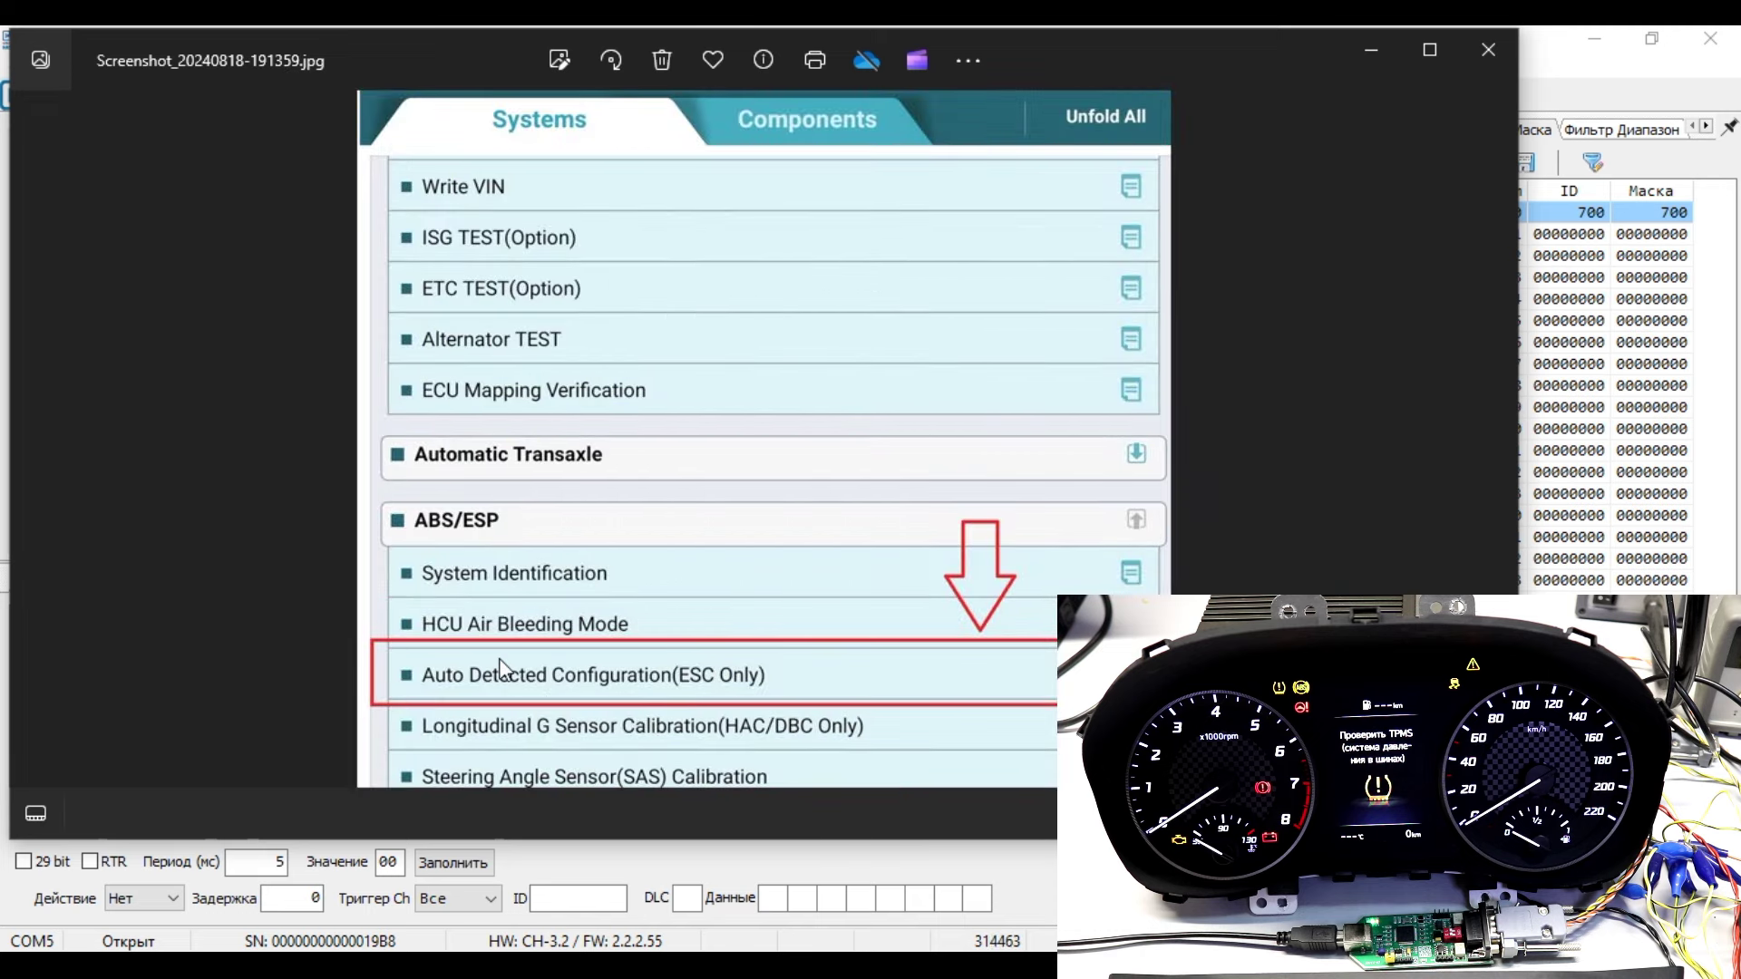
pyautogui.moveTo(411, 41); pyautogui.dragTo(180, 49)
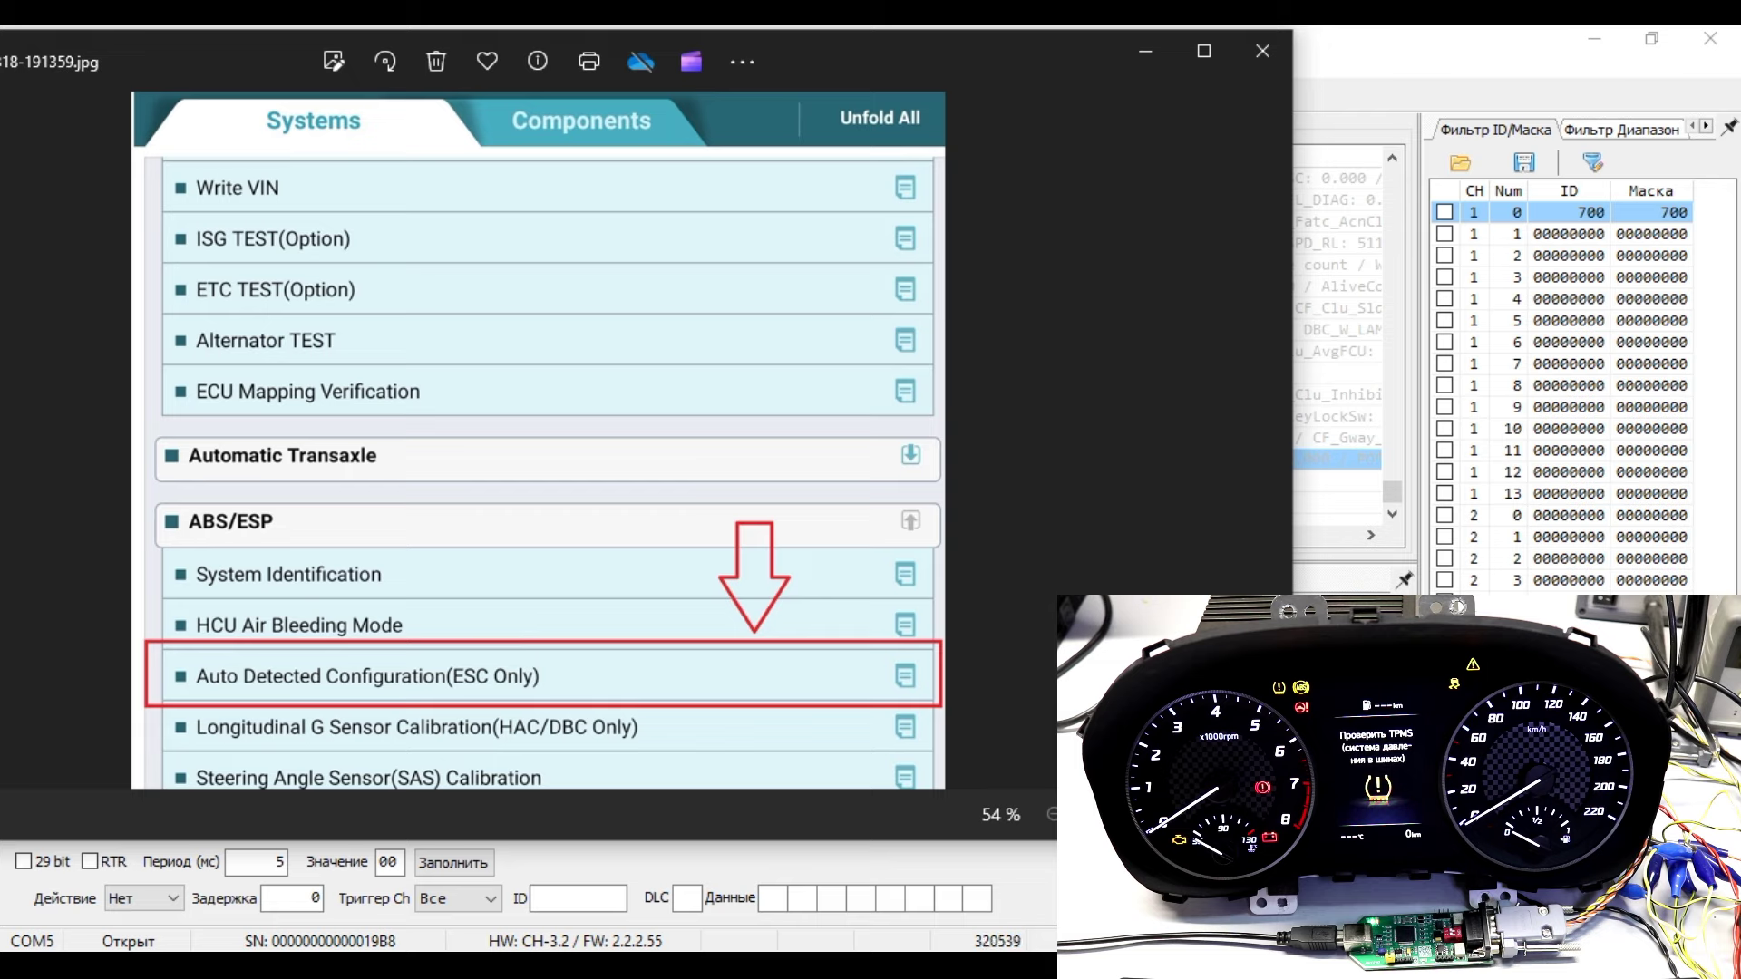
# Review the C-CAN network diagram again, and minimize both the browser and the image viewer
pyautogui.moveTo(469, 966)
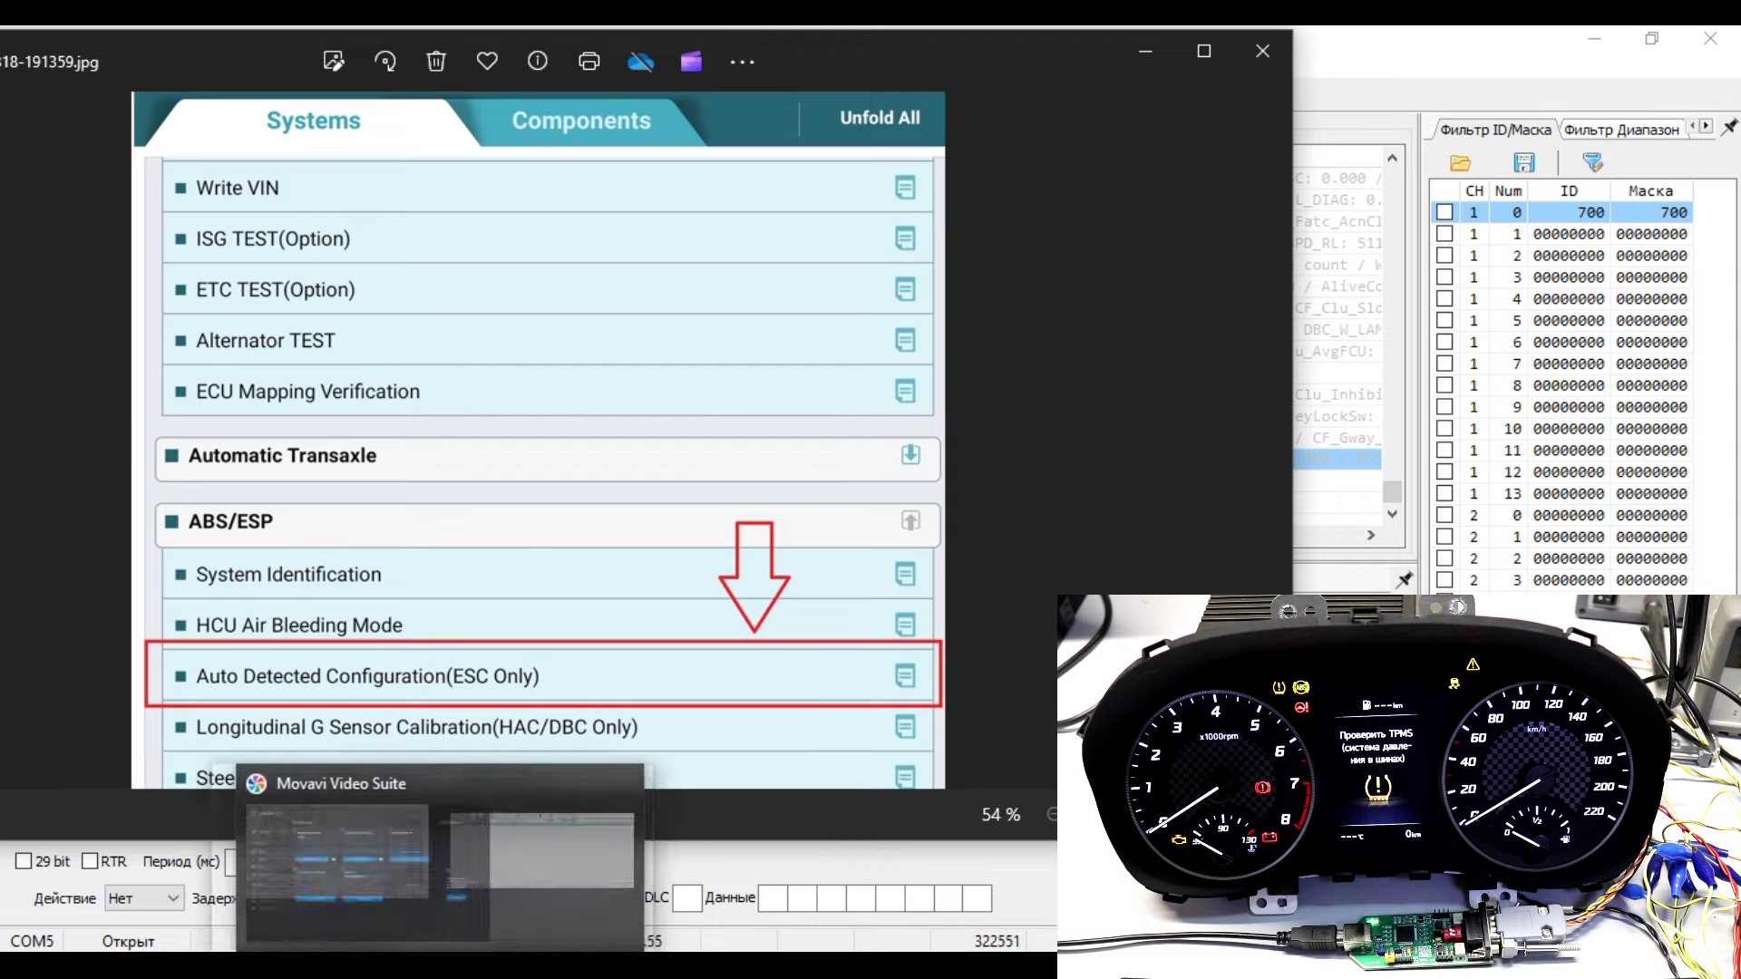
pyautogui.click(366, 852)
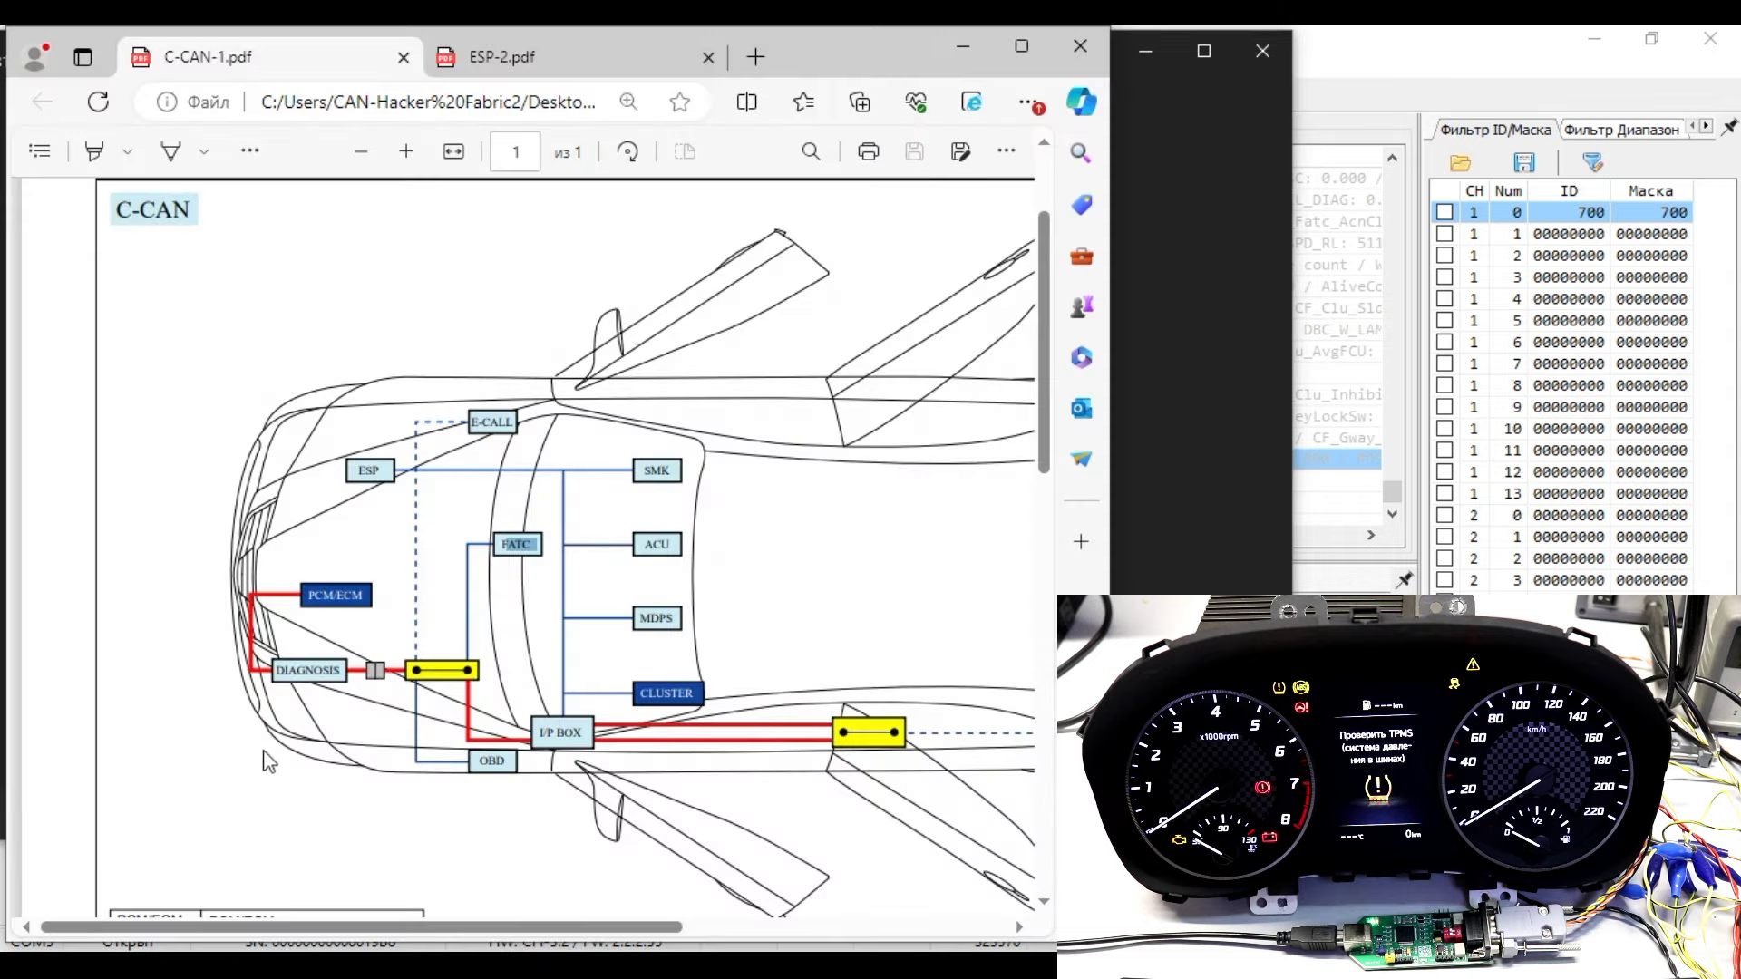
pyautogui.click(974, 38)
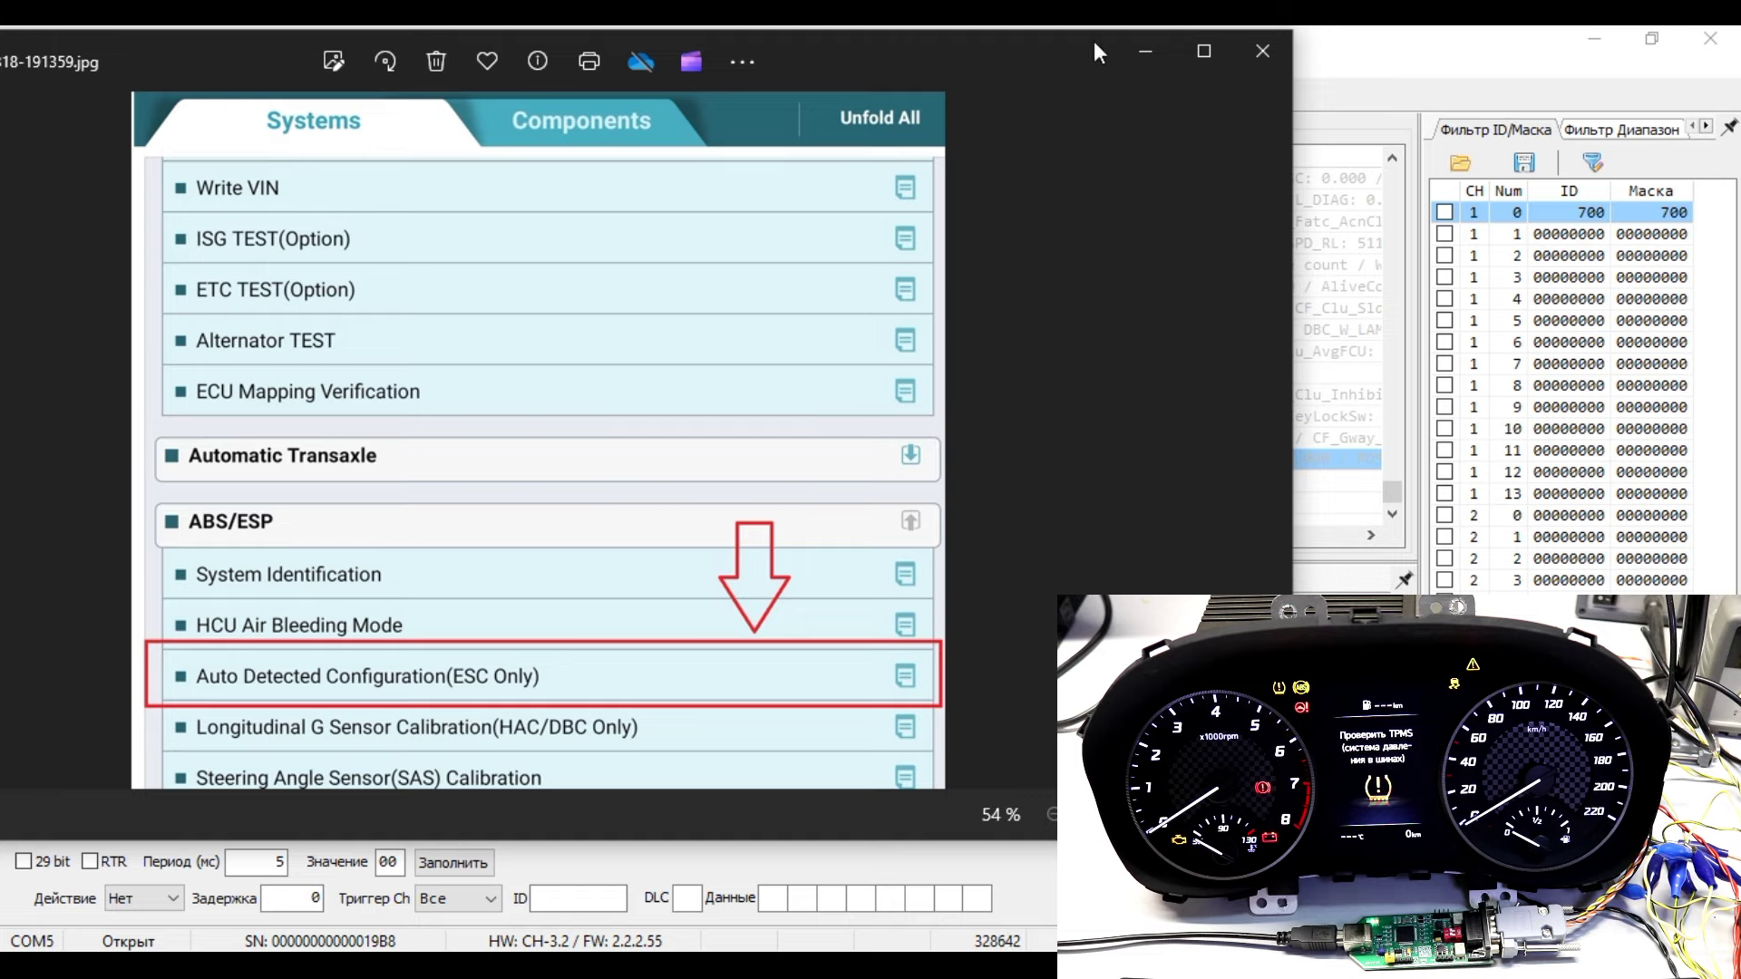
pyautogui.click(1135, 50)
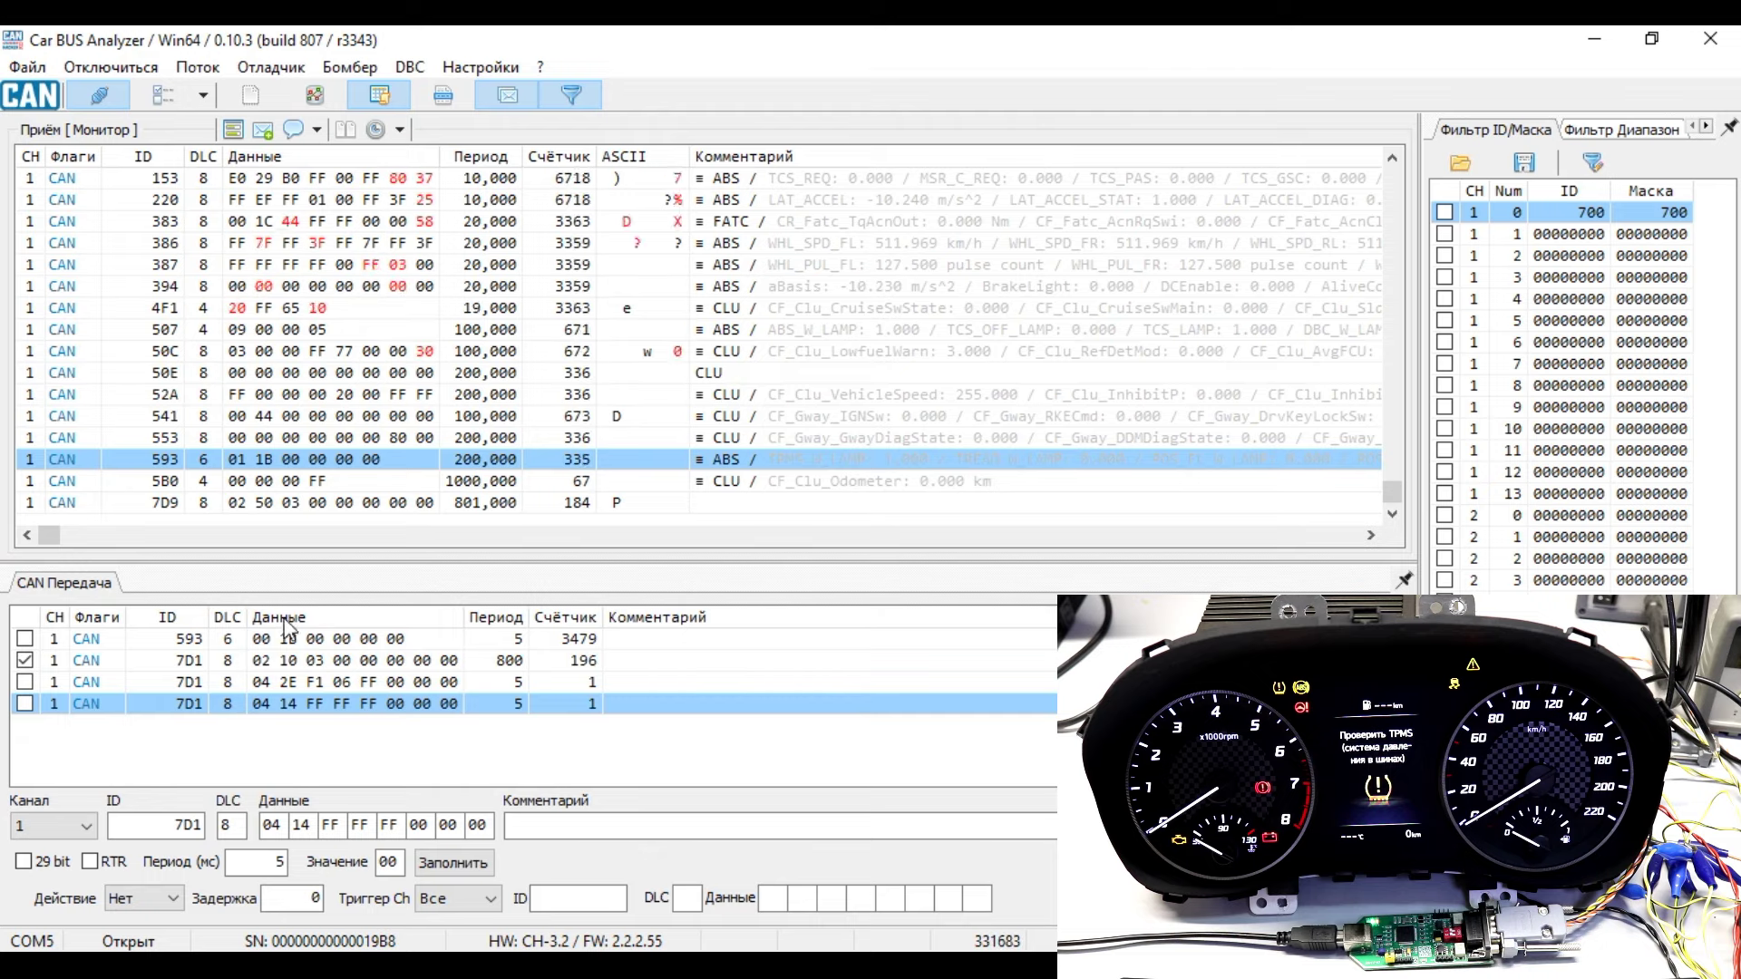
# Load Solaris2-ABS-TSK.tsk into an enlarged transmission list and select the ABS Diag.Session Start request
pyautogui.rightClick(222, 750)
pyautogui.click(267, 684)
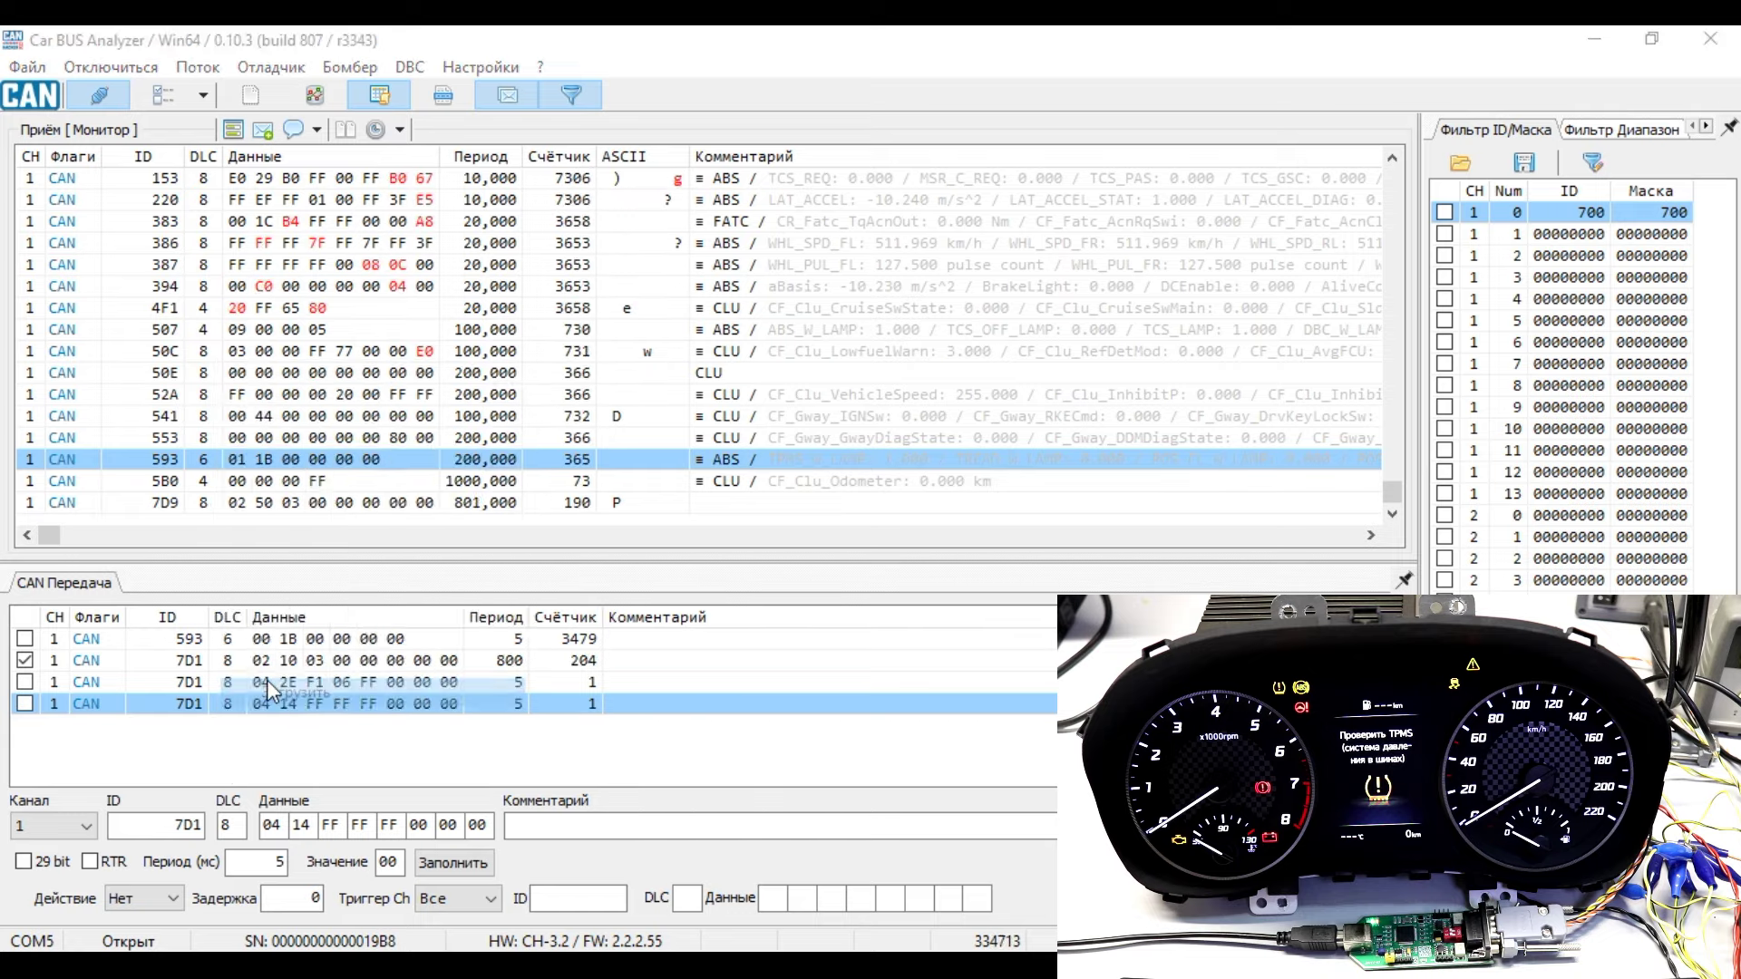
pyautogui.doubleClick(317, 391)
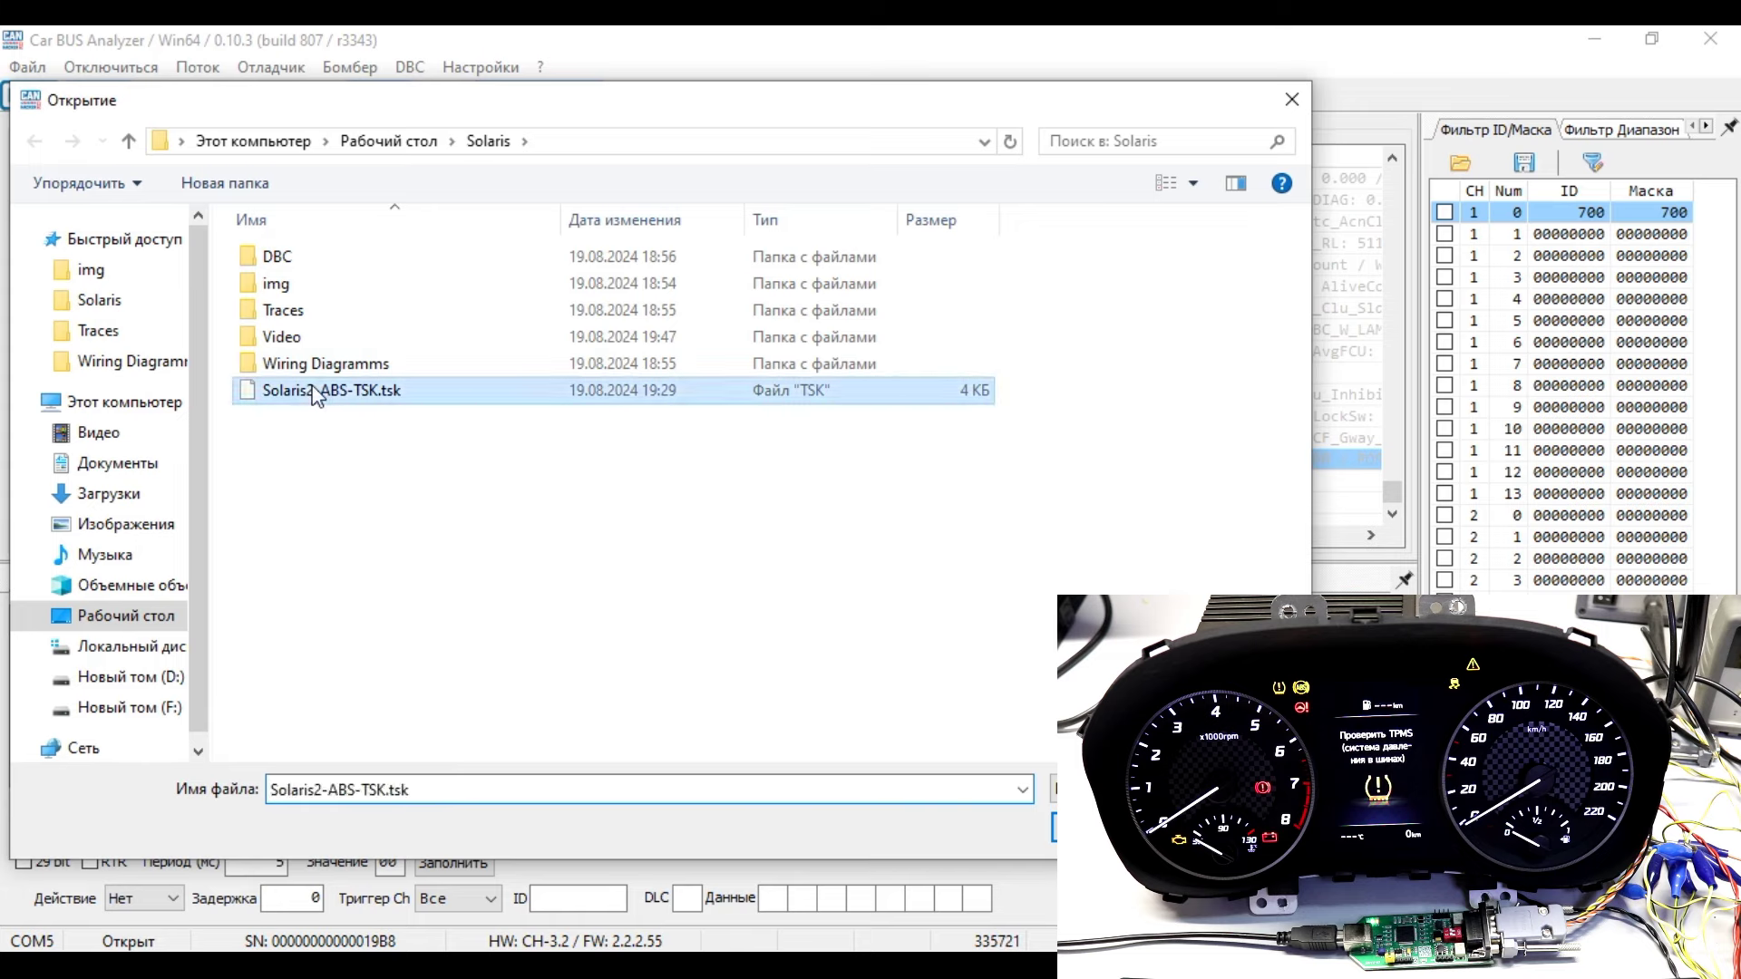
pyautogui.click(872, 553)
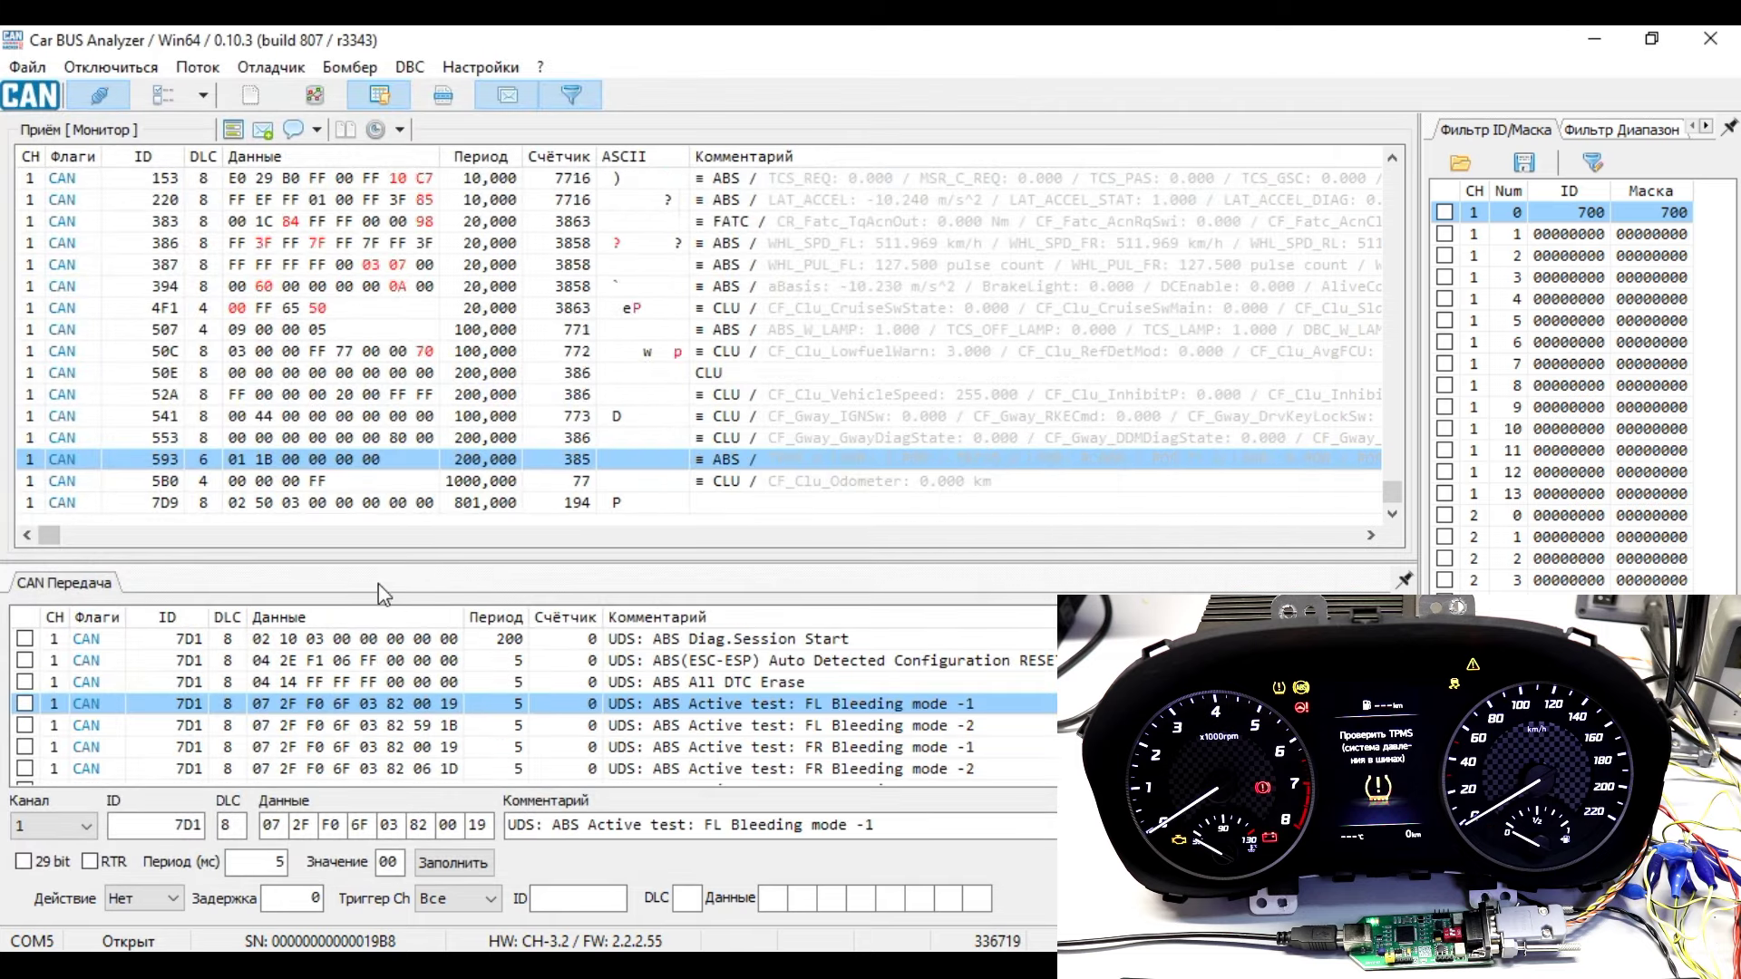
pyautogui.moveTo(373, 564); pyautogui.dragTo(363, 404)
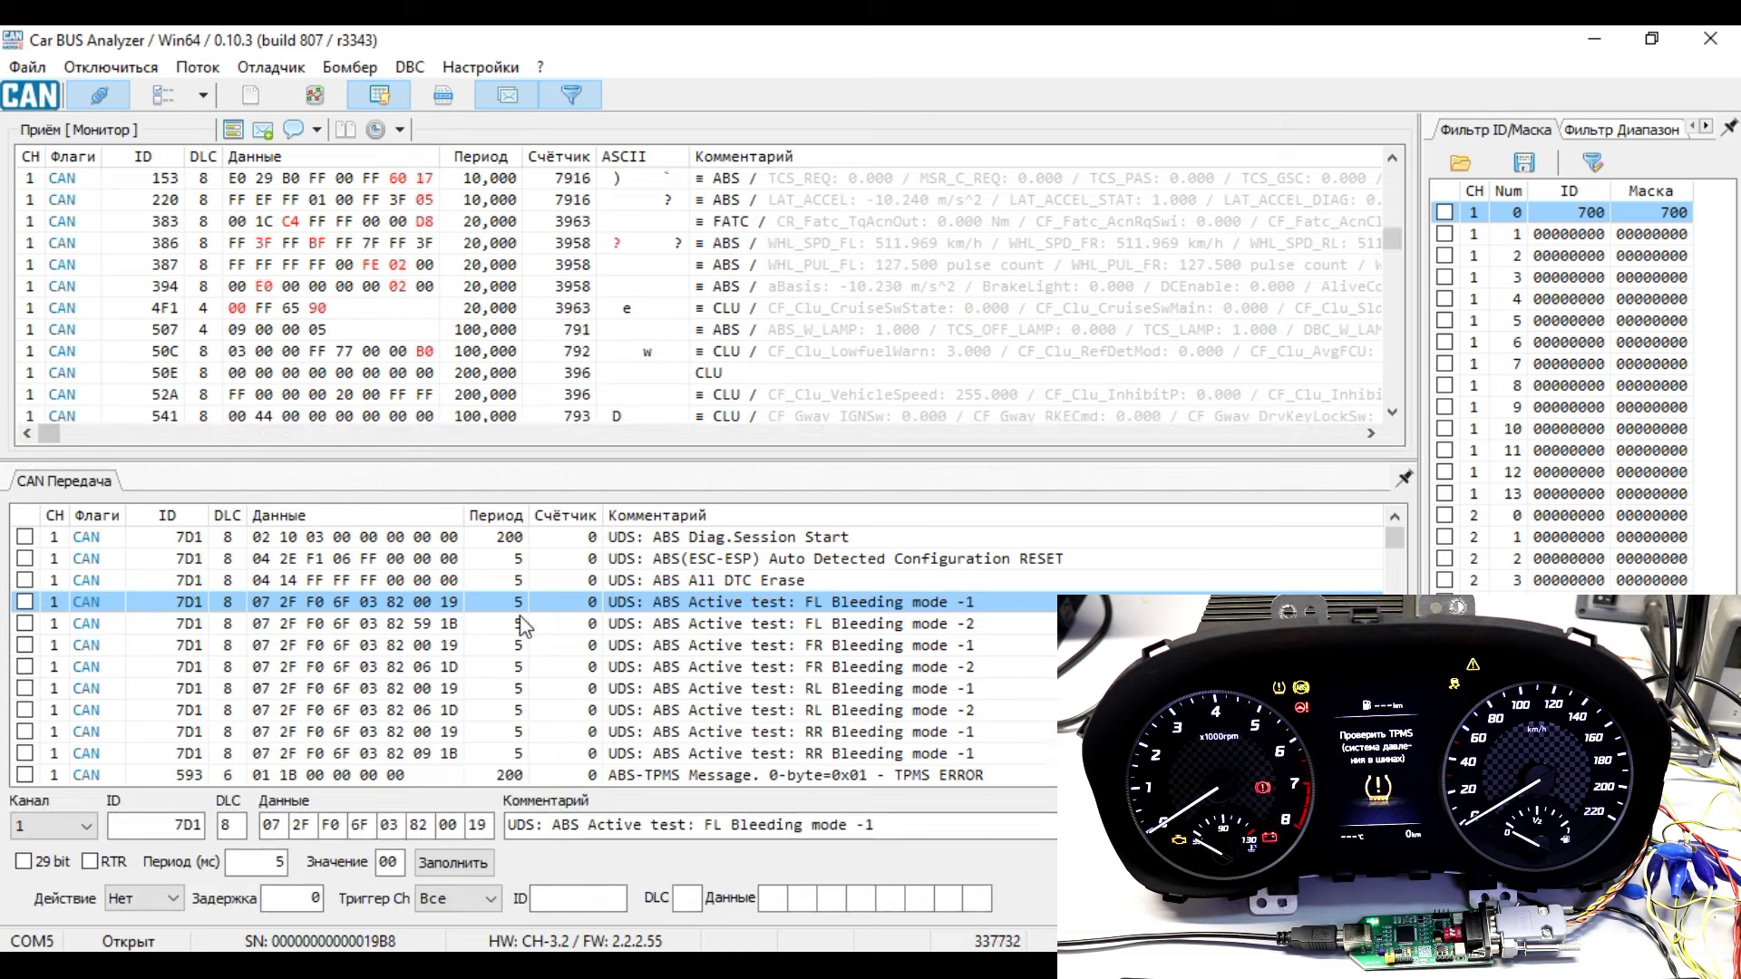
pyautogui.press('Home')
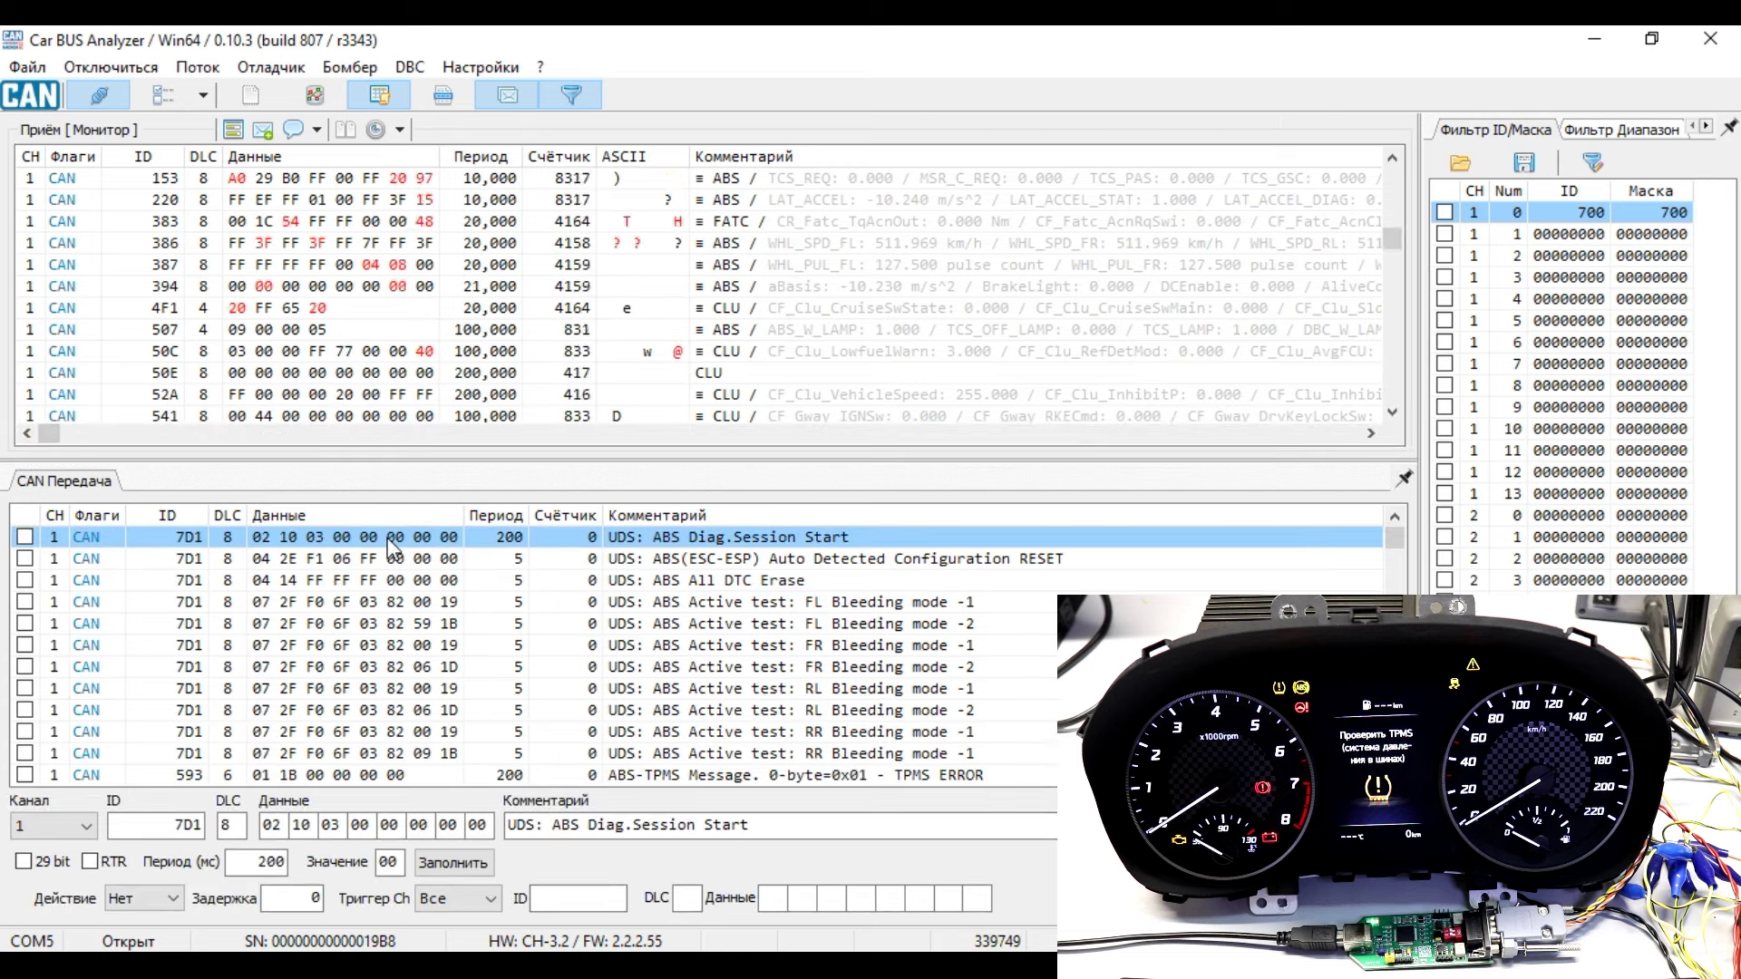
# Review the prepared ABS requests from Auto Detected Configuration RESET and All DTC Erase through the bleeding tests to the ABS: Speed message
pyautogui.click(408, 579)
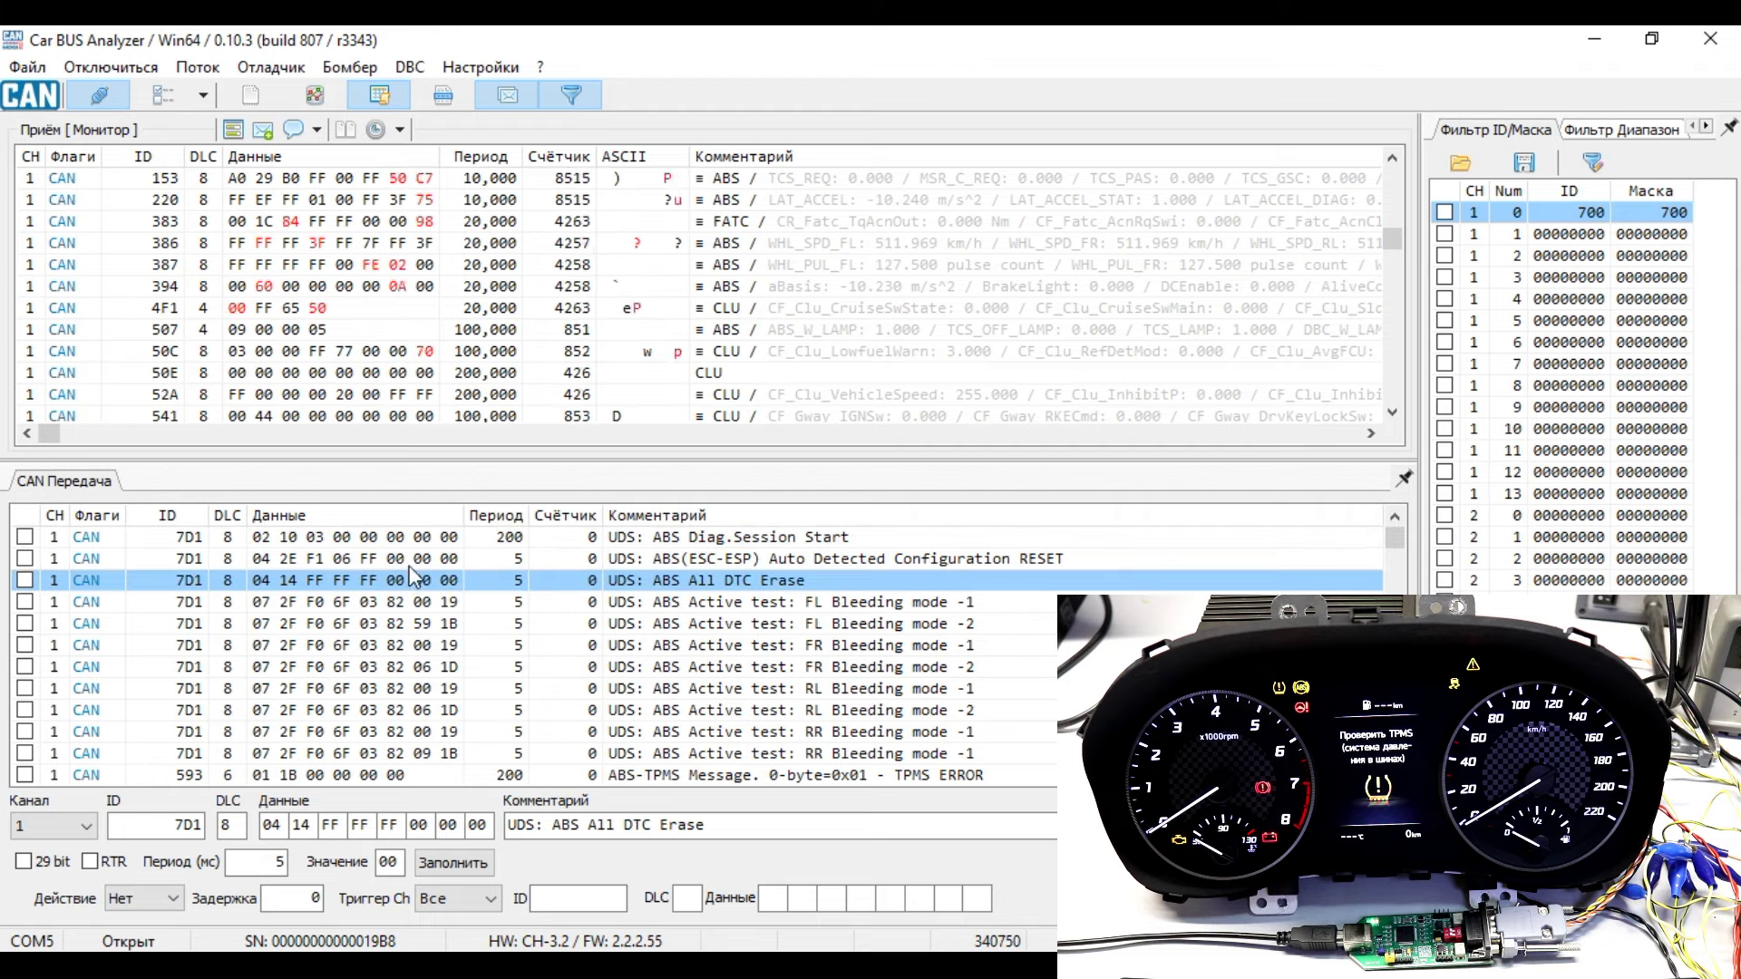
pyautogui.click(402, 563)
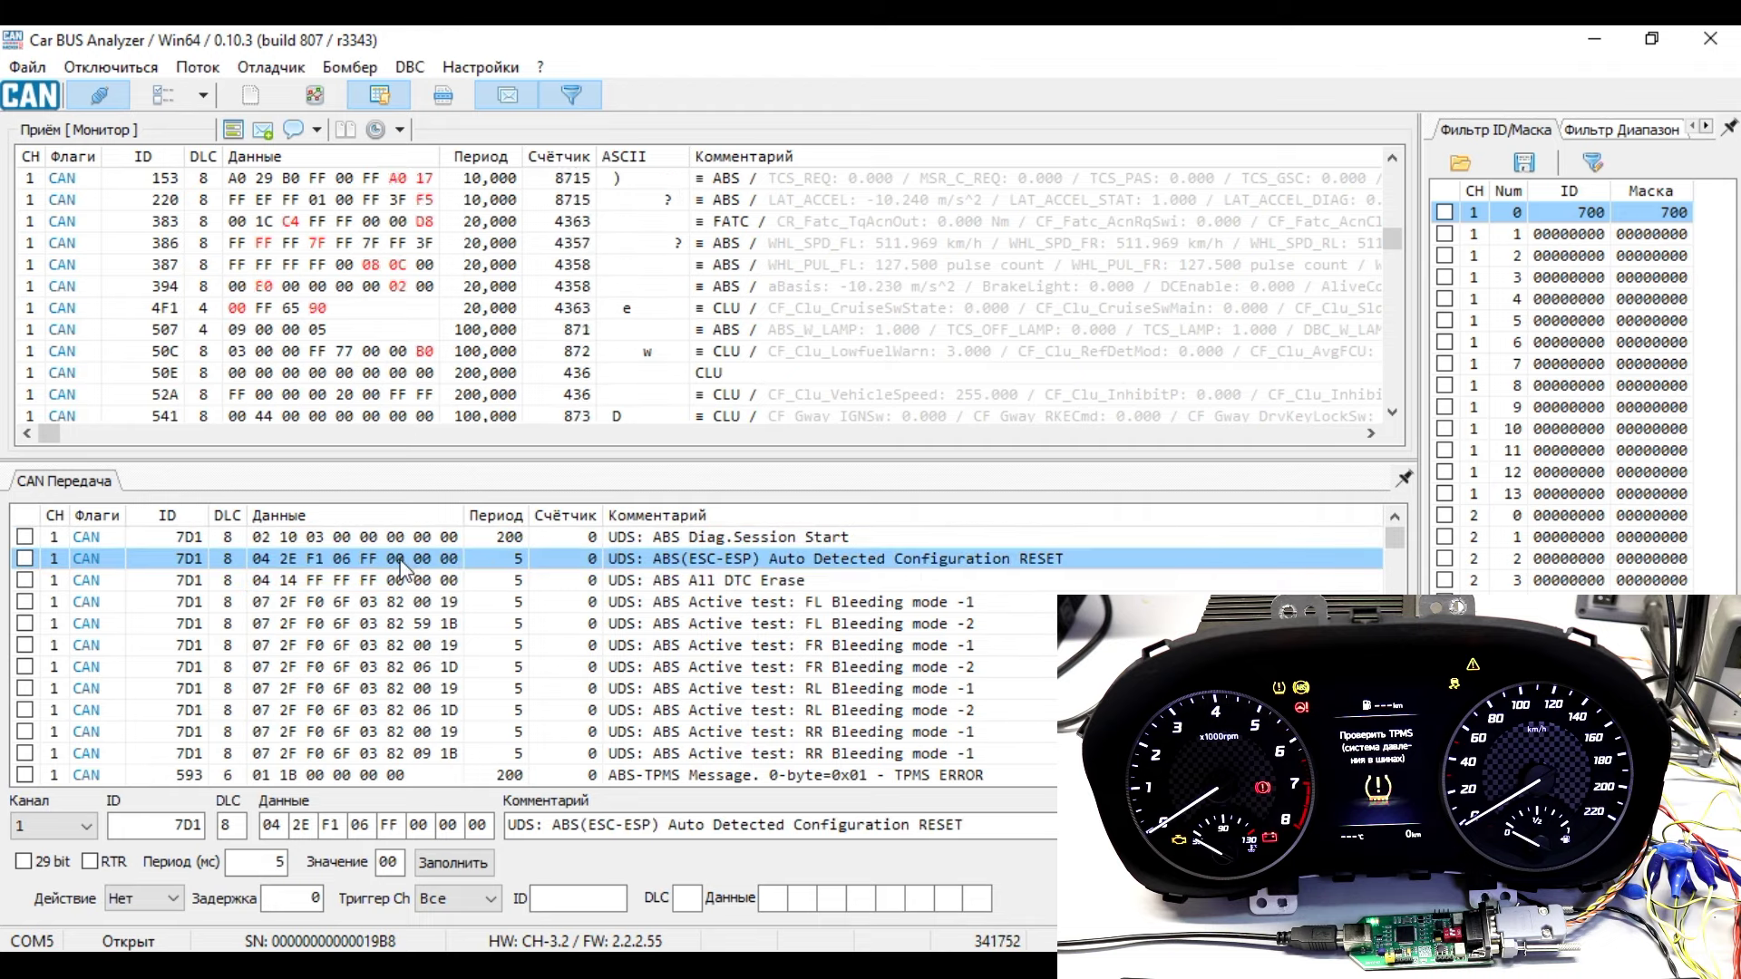
pyautogui.click(360, 585)
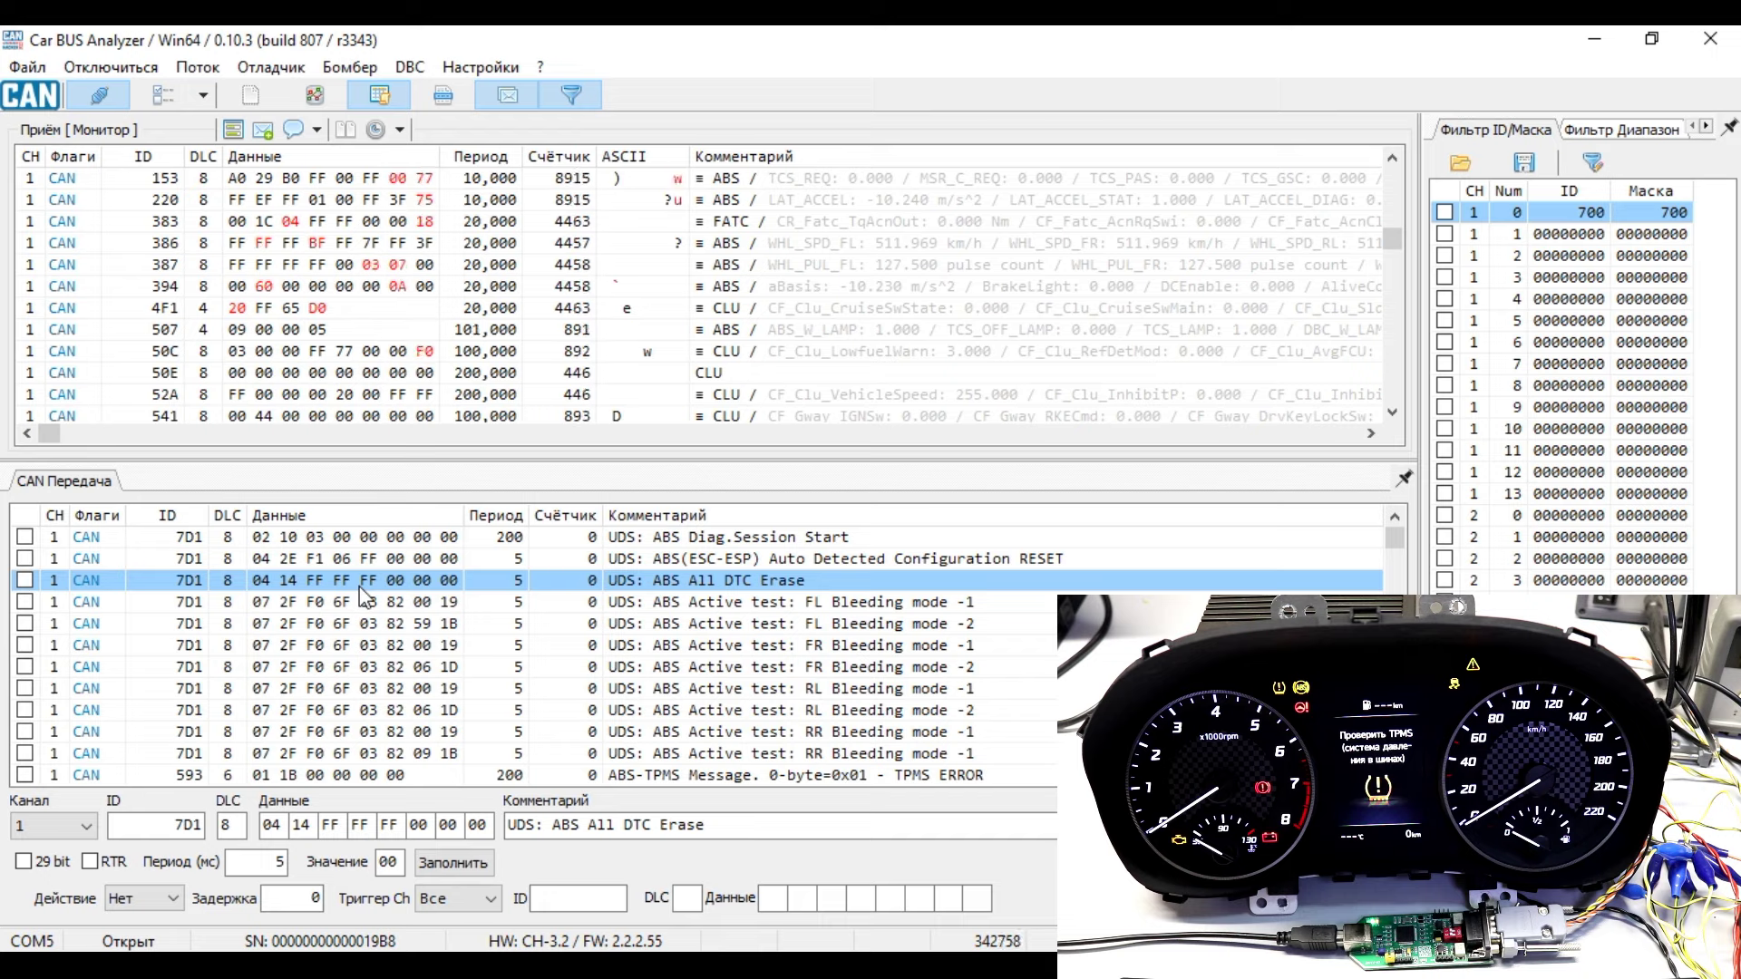
pyautogui.press('Down')
pyautogui.press('Down')
pyautogui.press('Down')
pyautogui.press('Down')
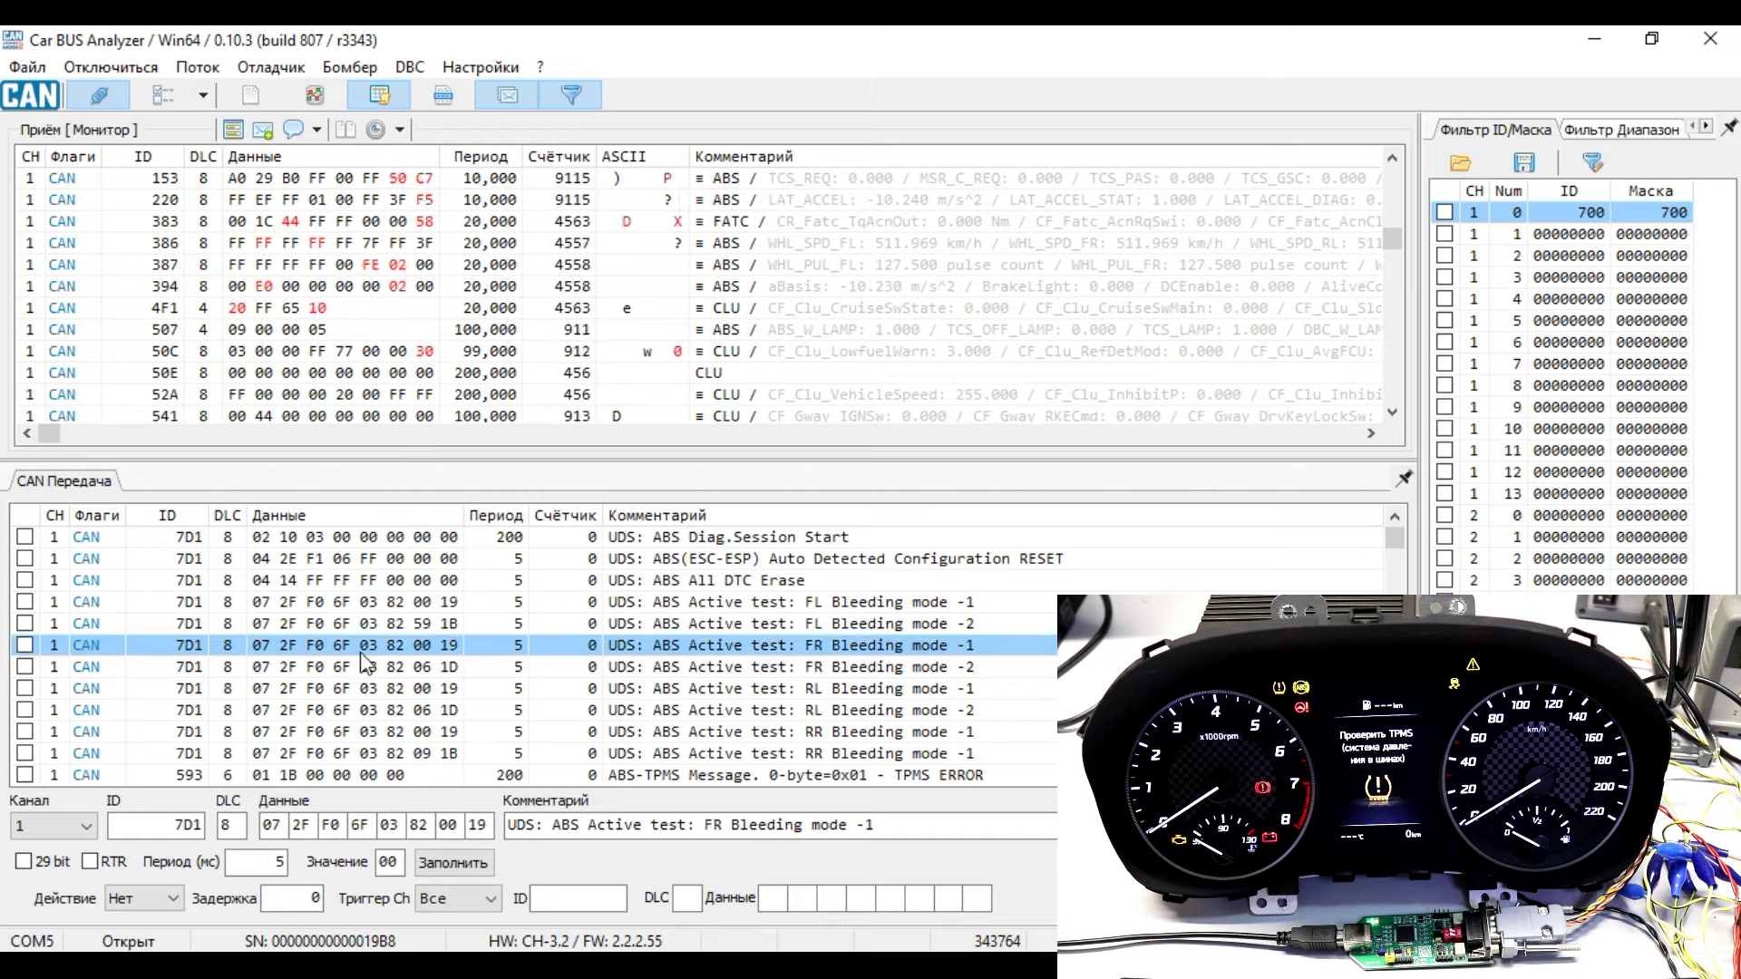
pyautogui.press('Down')
pyautogui.press('Down')
pyautogui.press('Down')
pyautogui.press('Down')
pyautogui.press('Down')
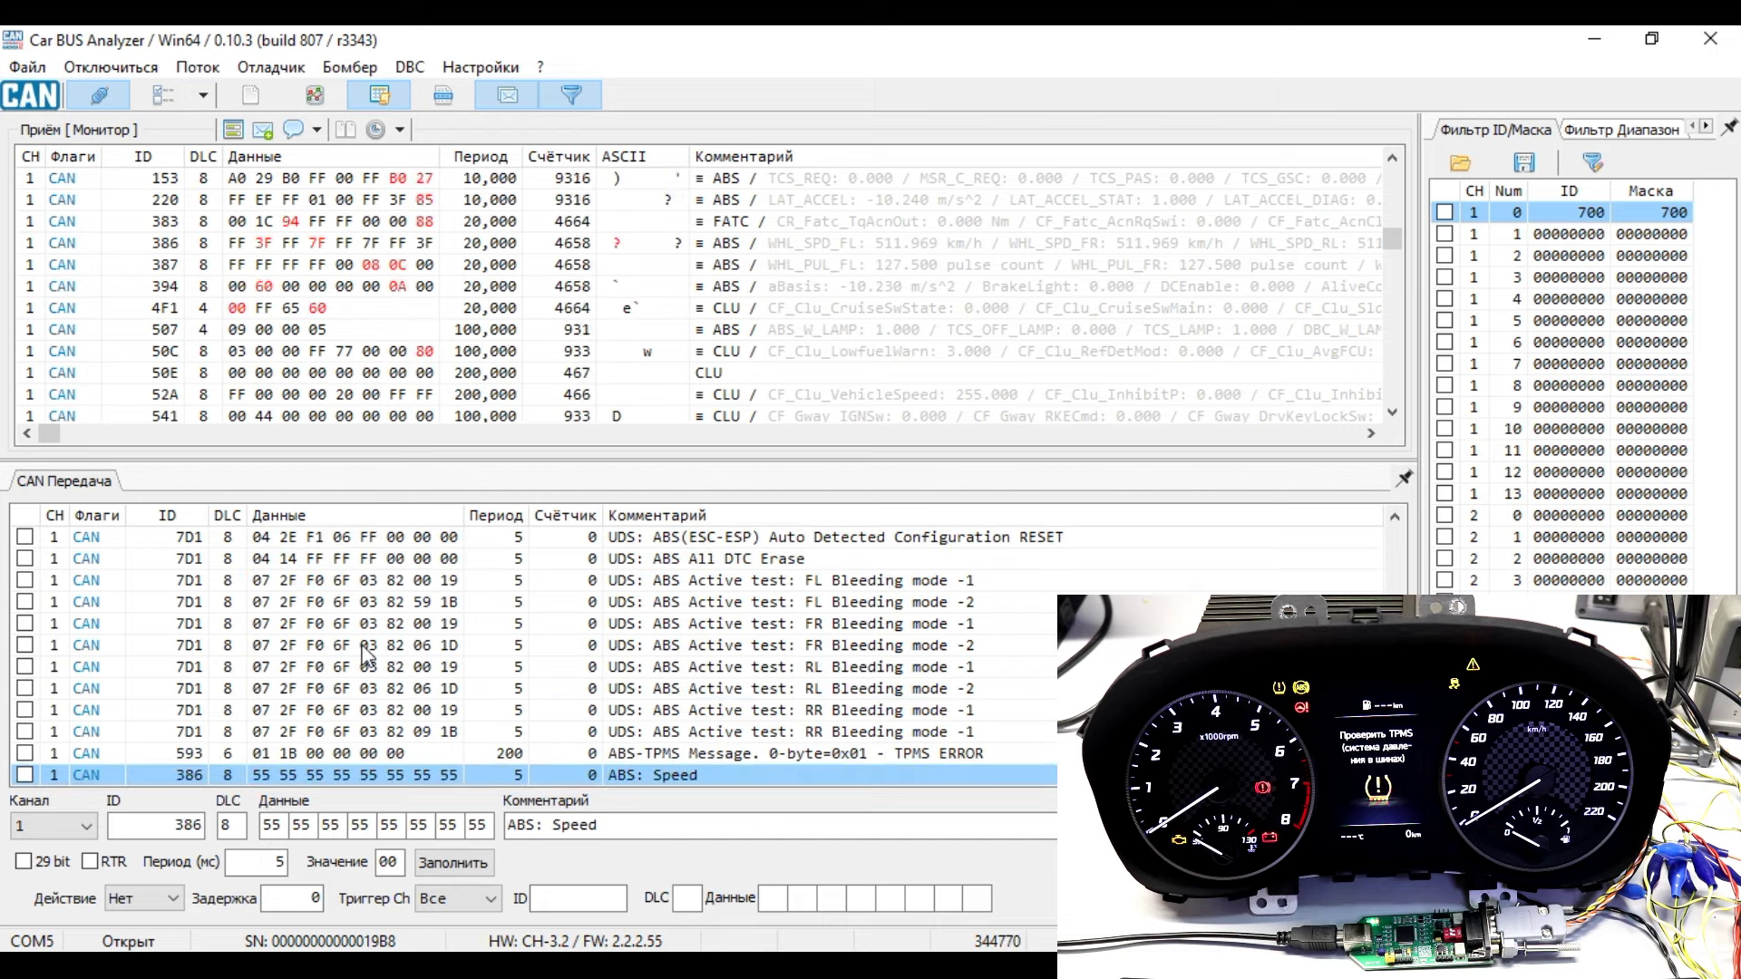
# Briefly transmit TPMS message 593 with its first data byte set to 00, and restore that byte to 01
pyautogui.click(285, 754)
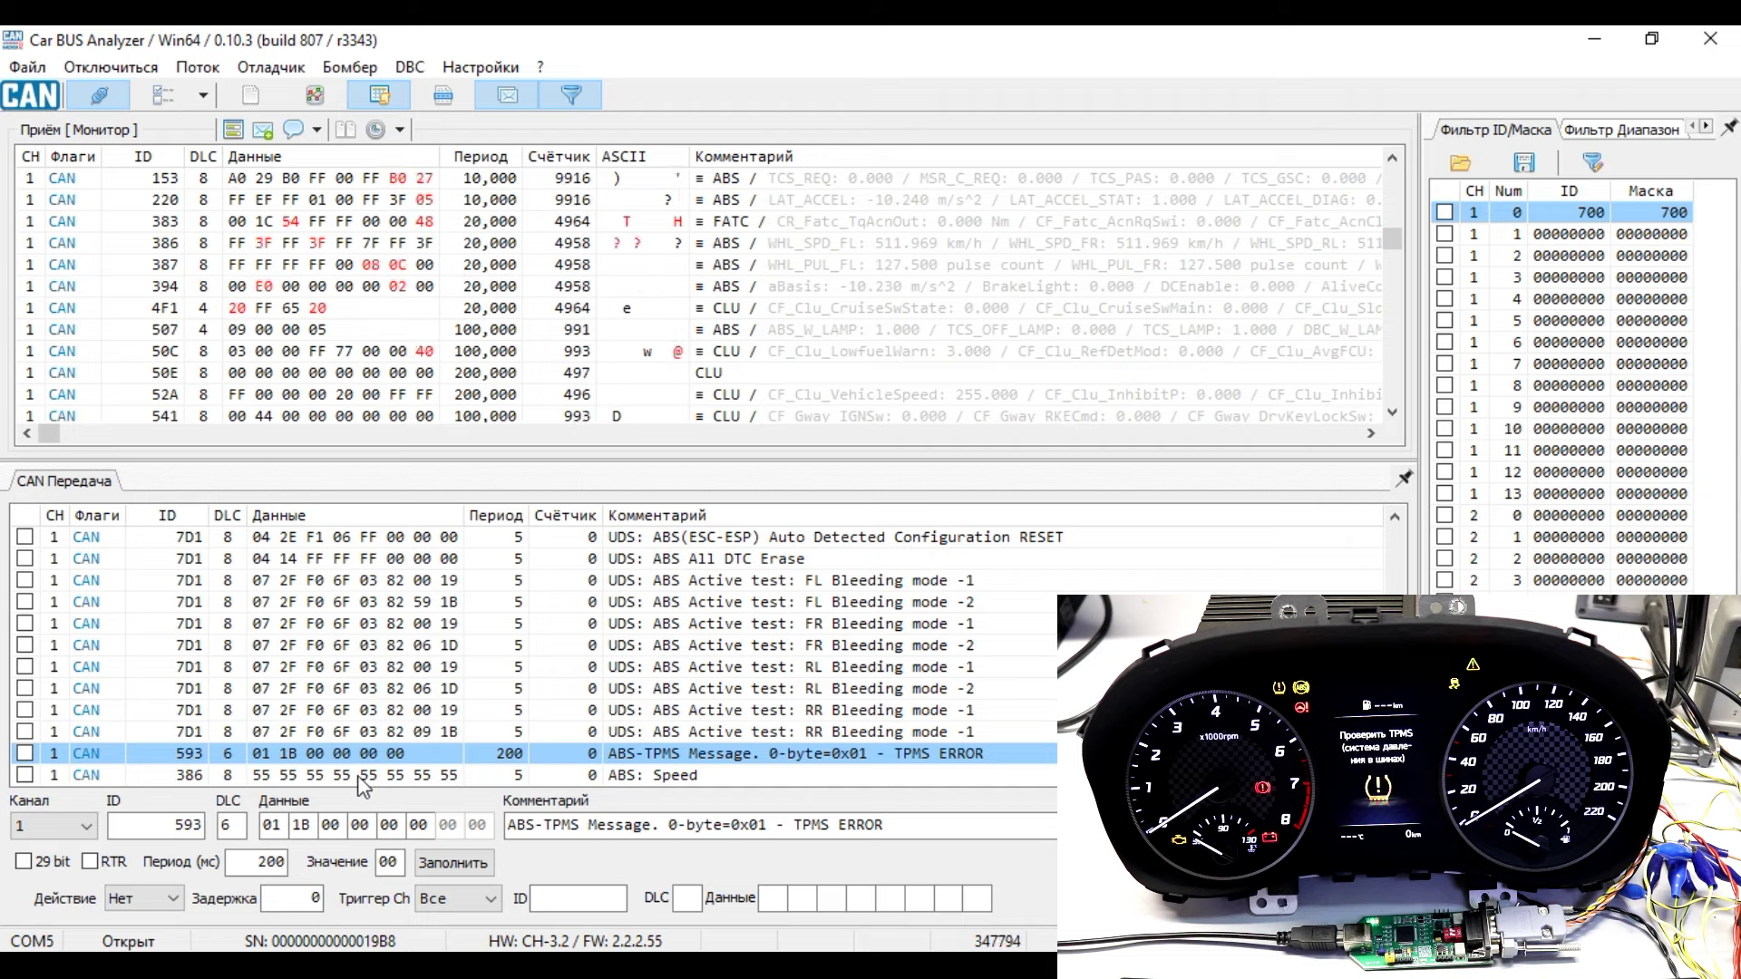
pyautogui.click(277, 824)
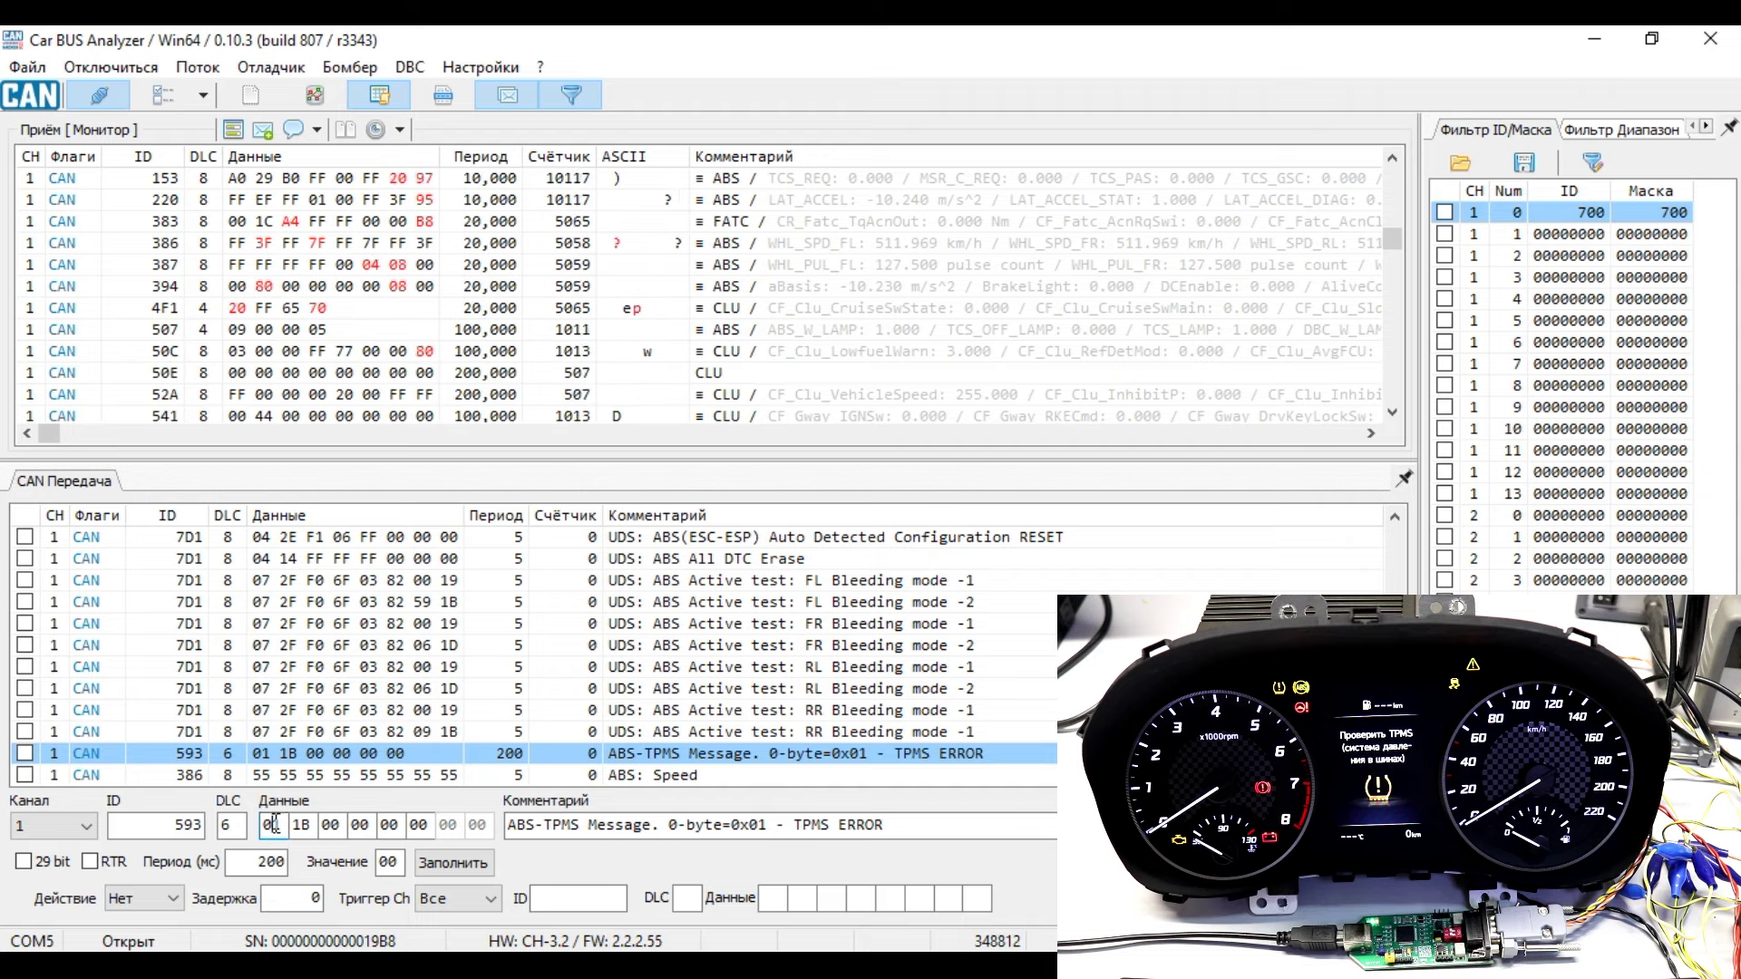
pyautogui.write('0')
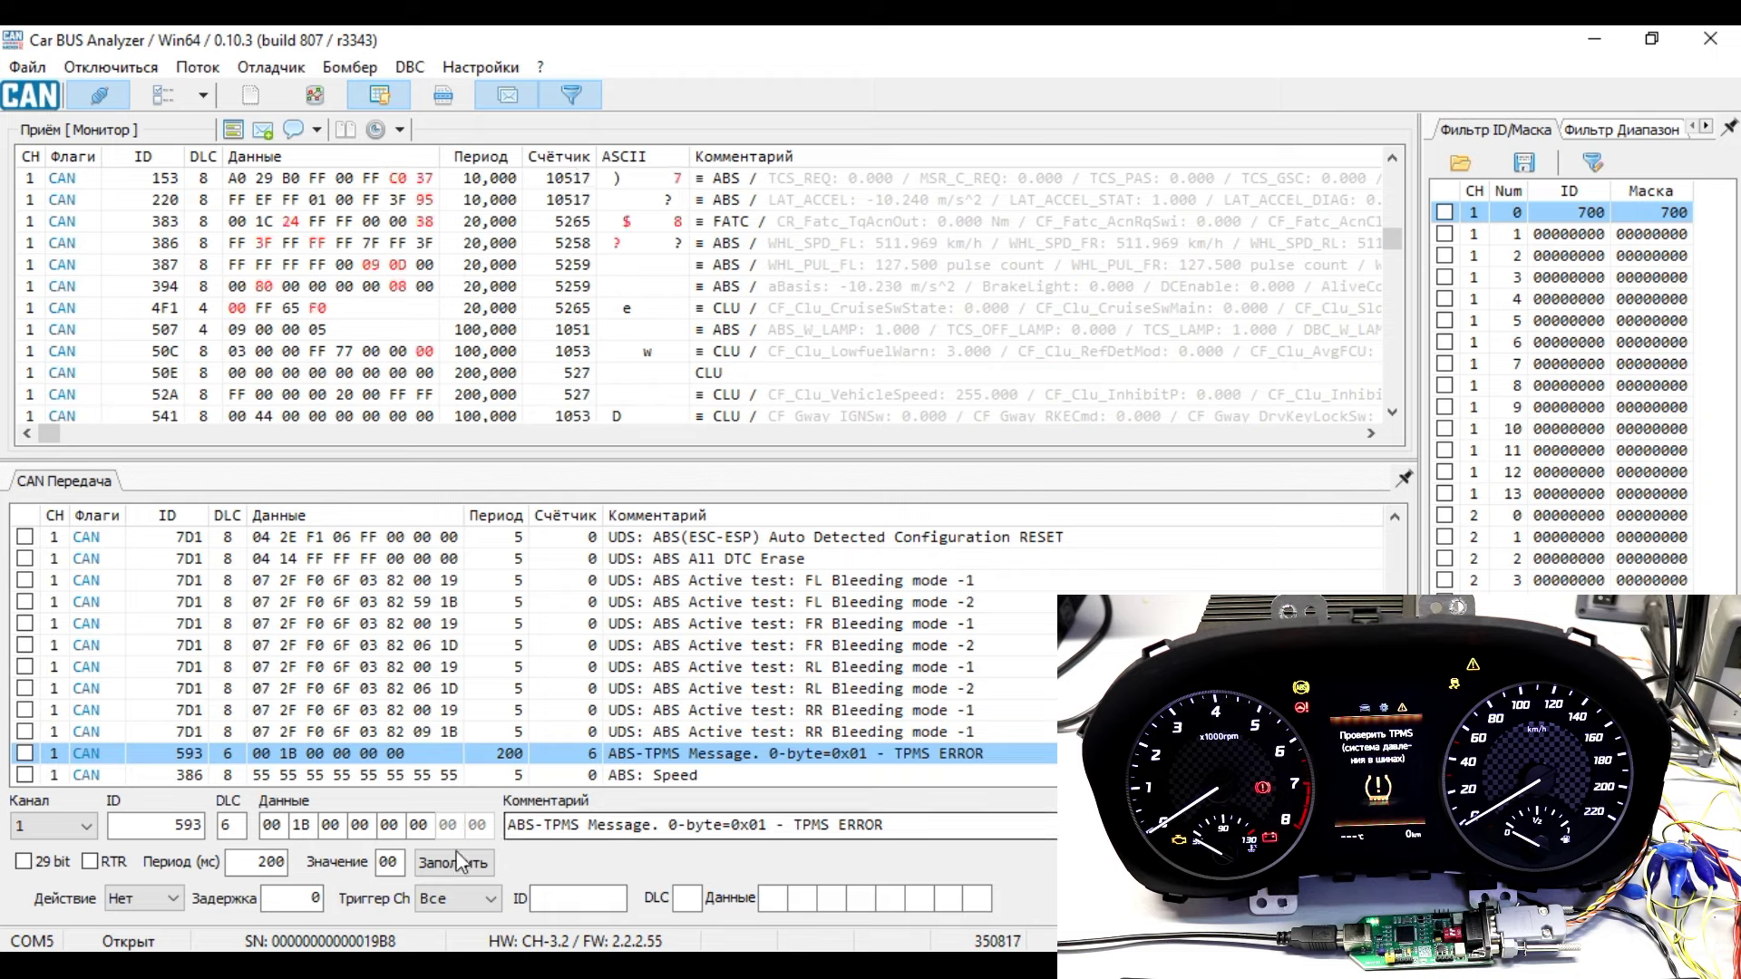
pyautogui.write('1')
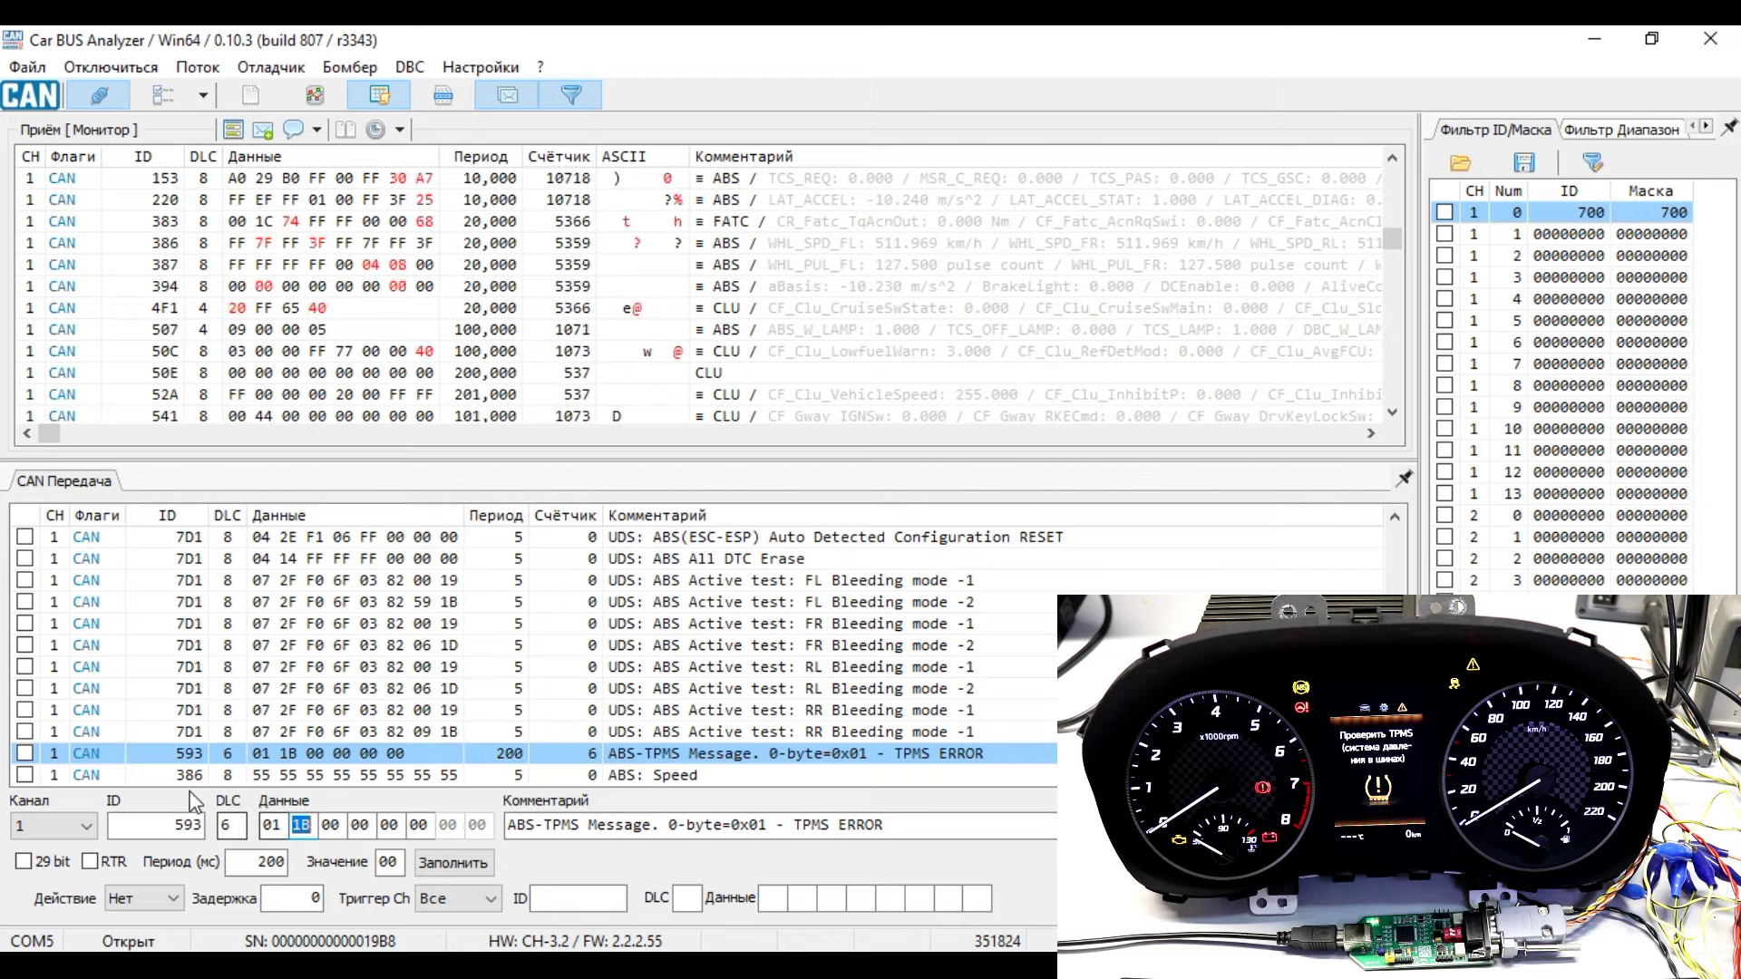
# Transmit the ABS: Speed message 386 for a moment to move the cluster's speedometer, and stop it again
pyautogui.click(280, 774)
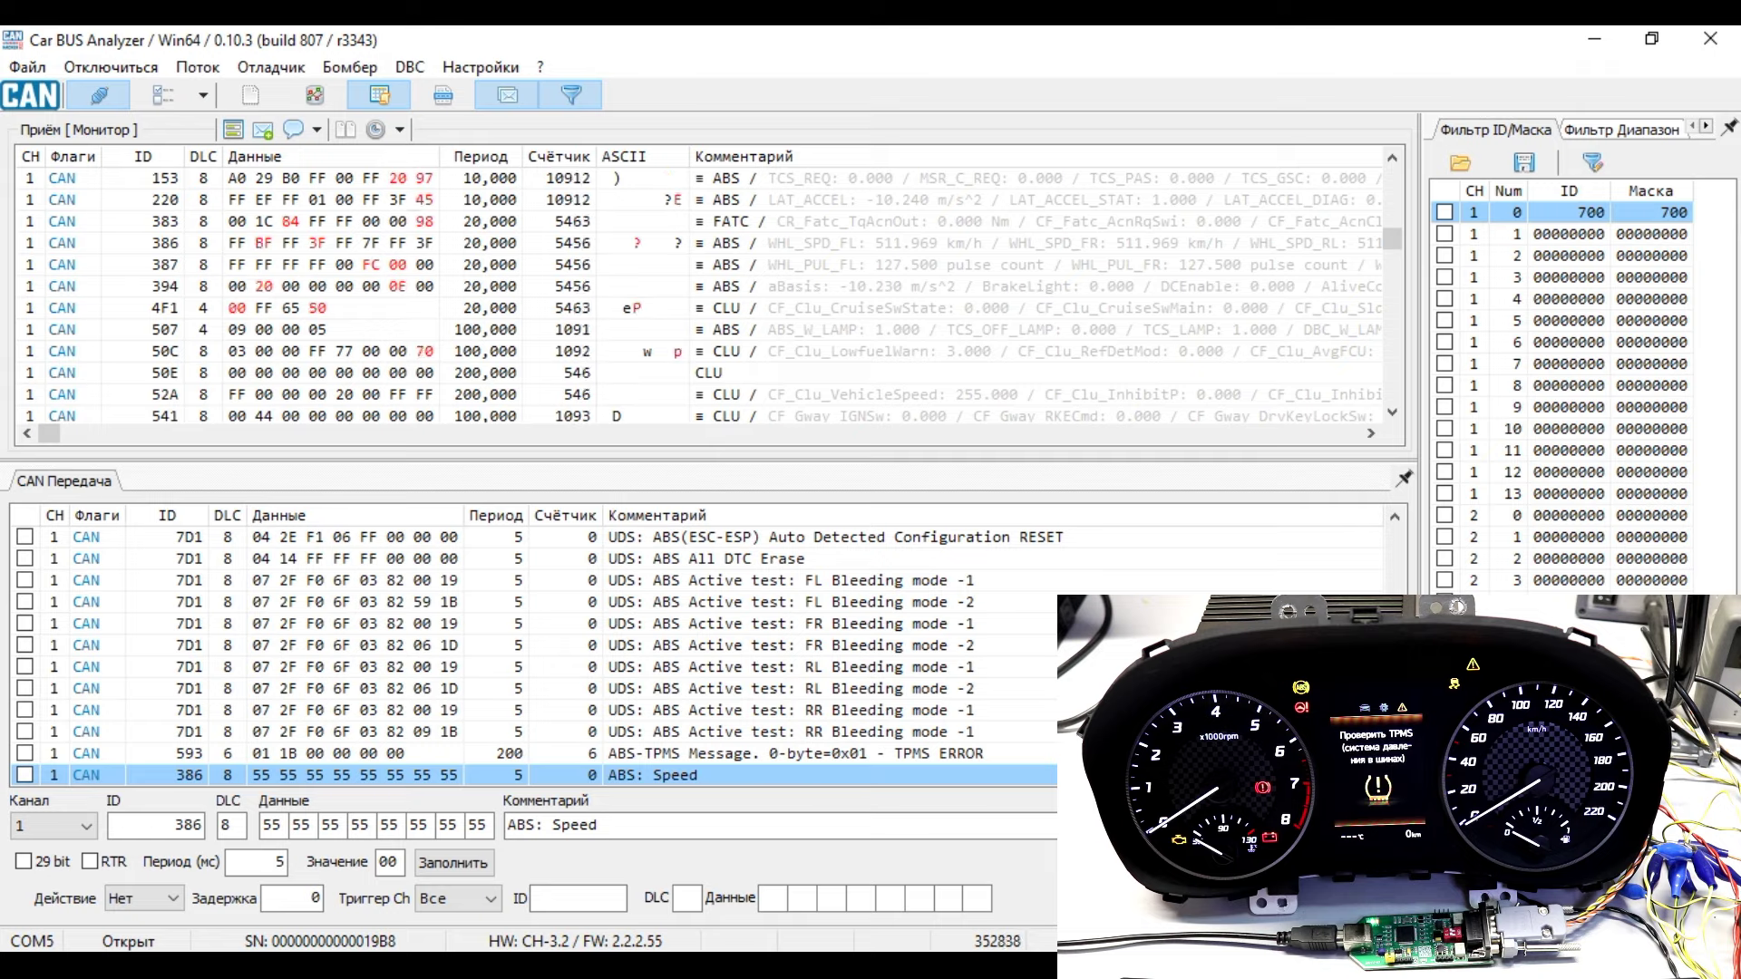
pyautogui.press('space')
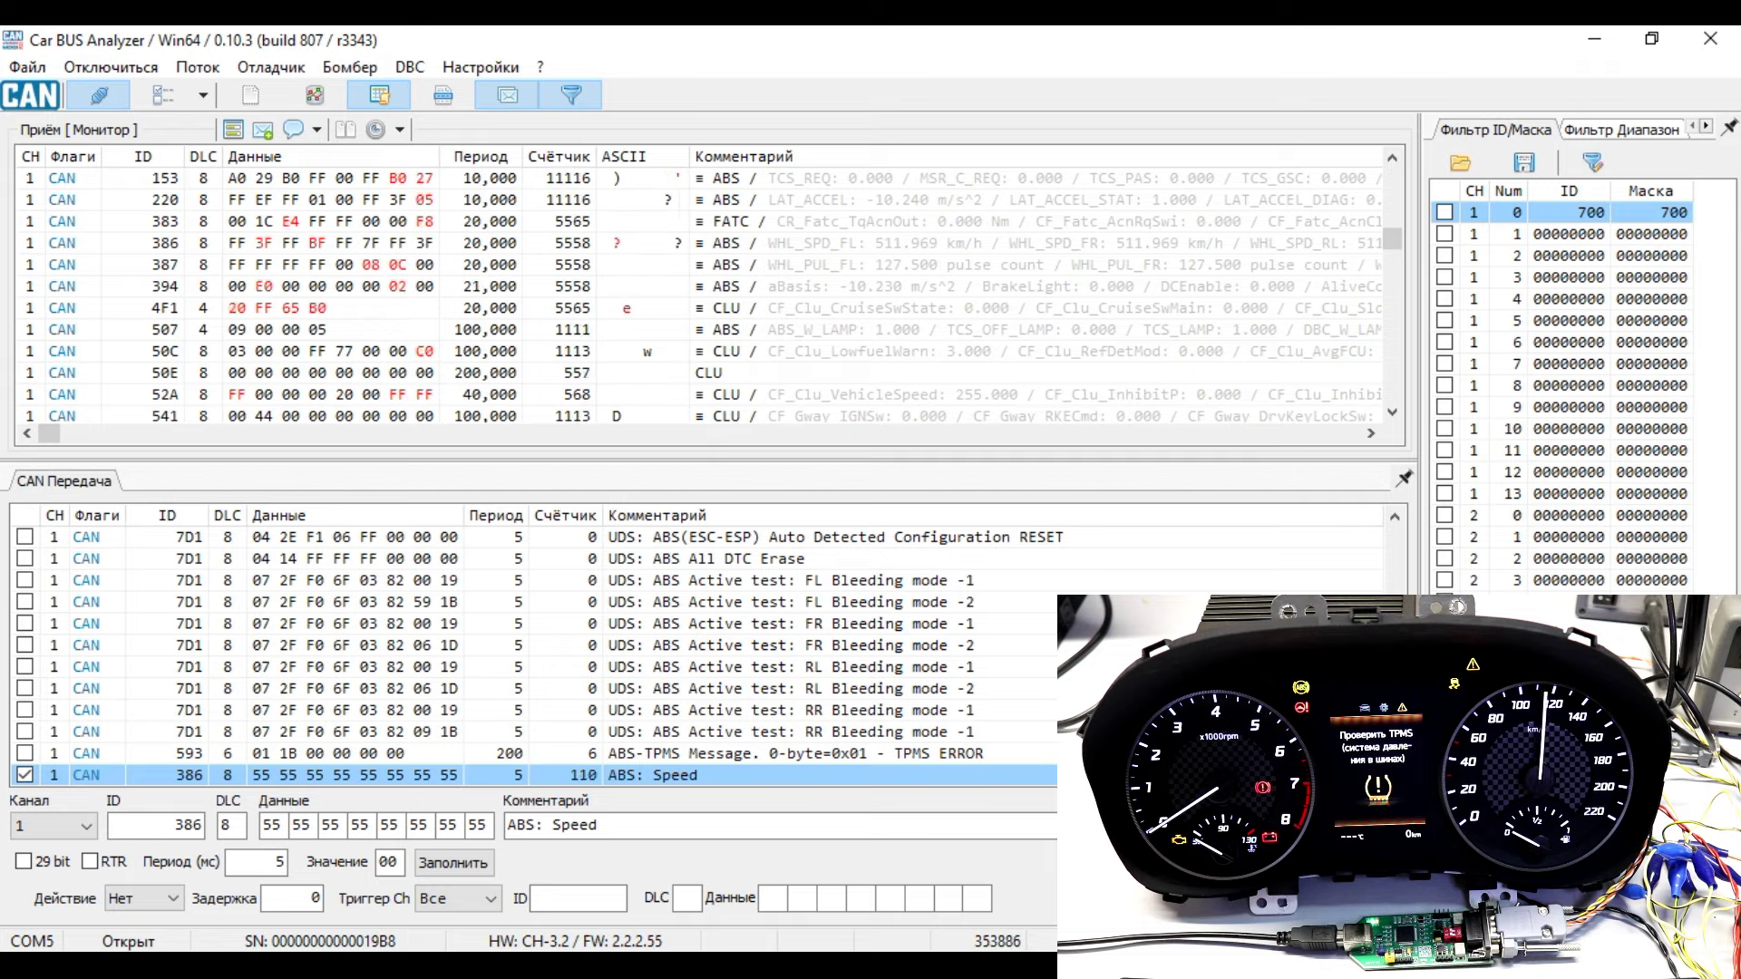
pyautogui.press('space')
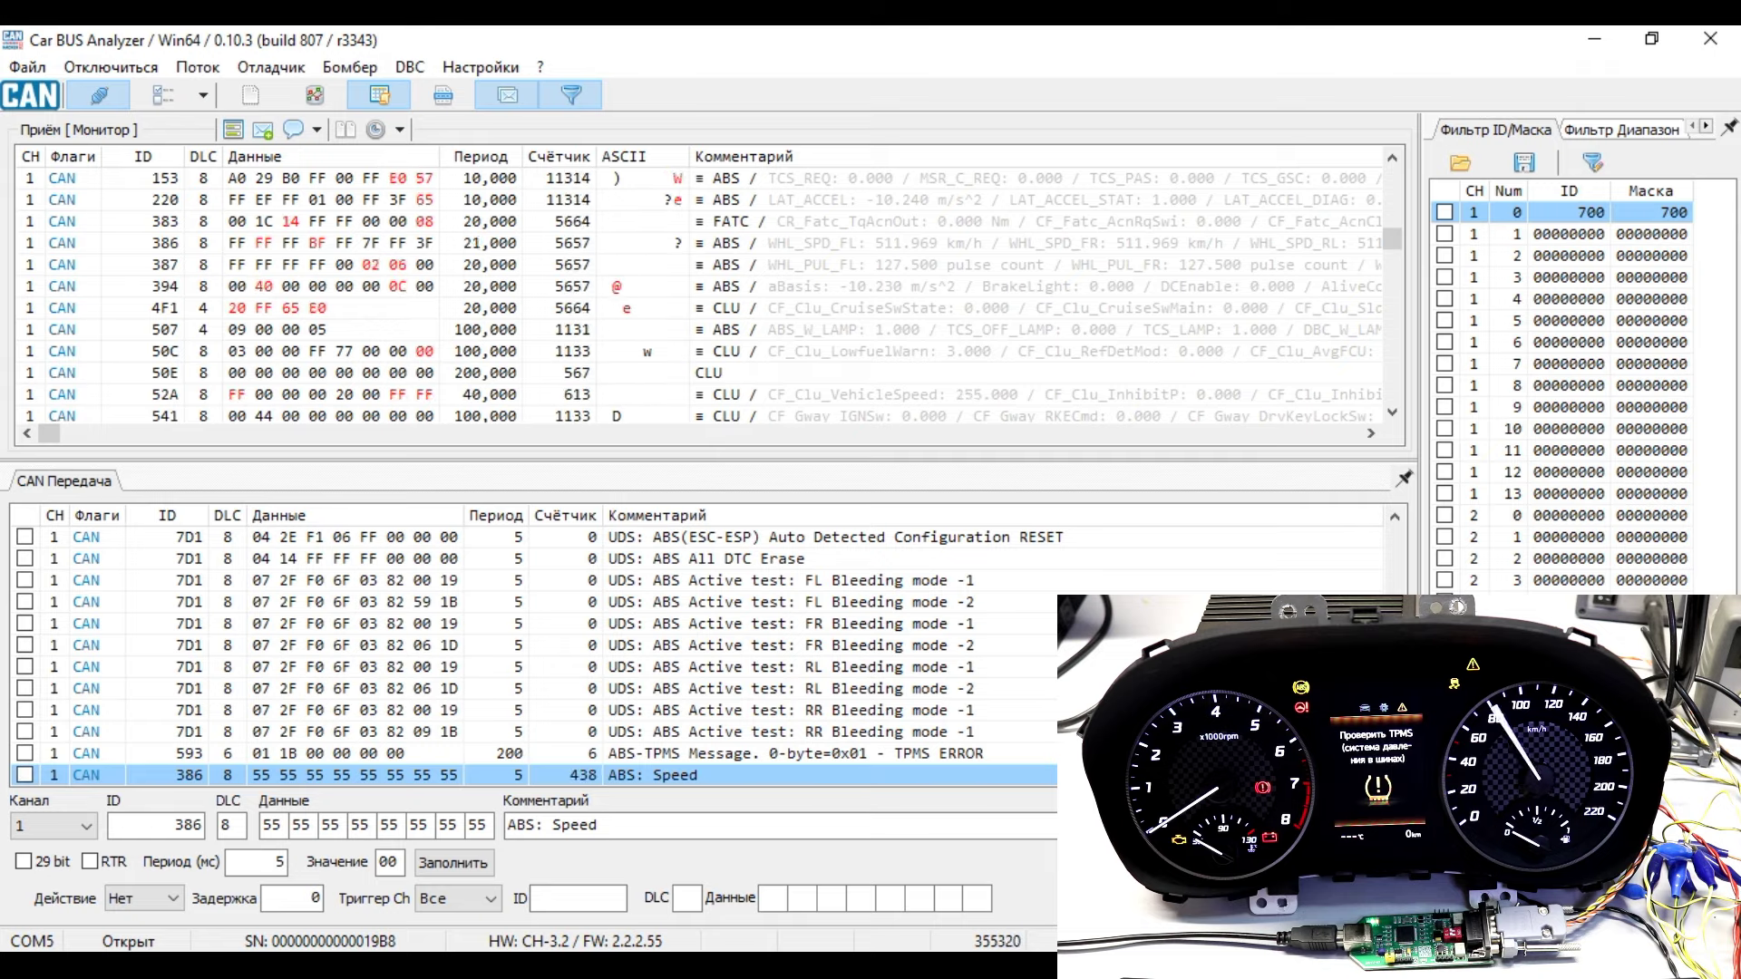
# Return to the start of the transmission list and start periodic sending of the ABS Diag.Session Start request
pyautogui.click(623, 624)
pyautogui.press('Home')
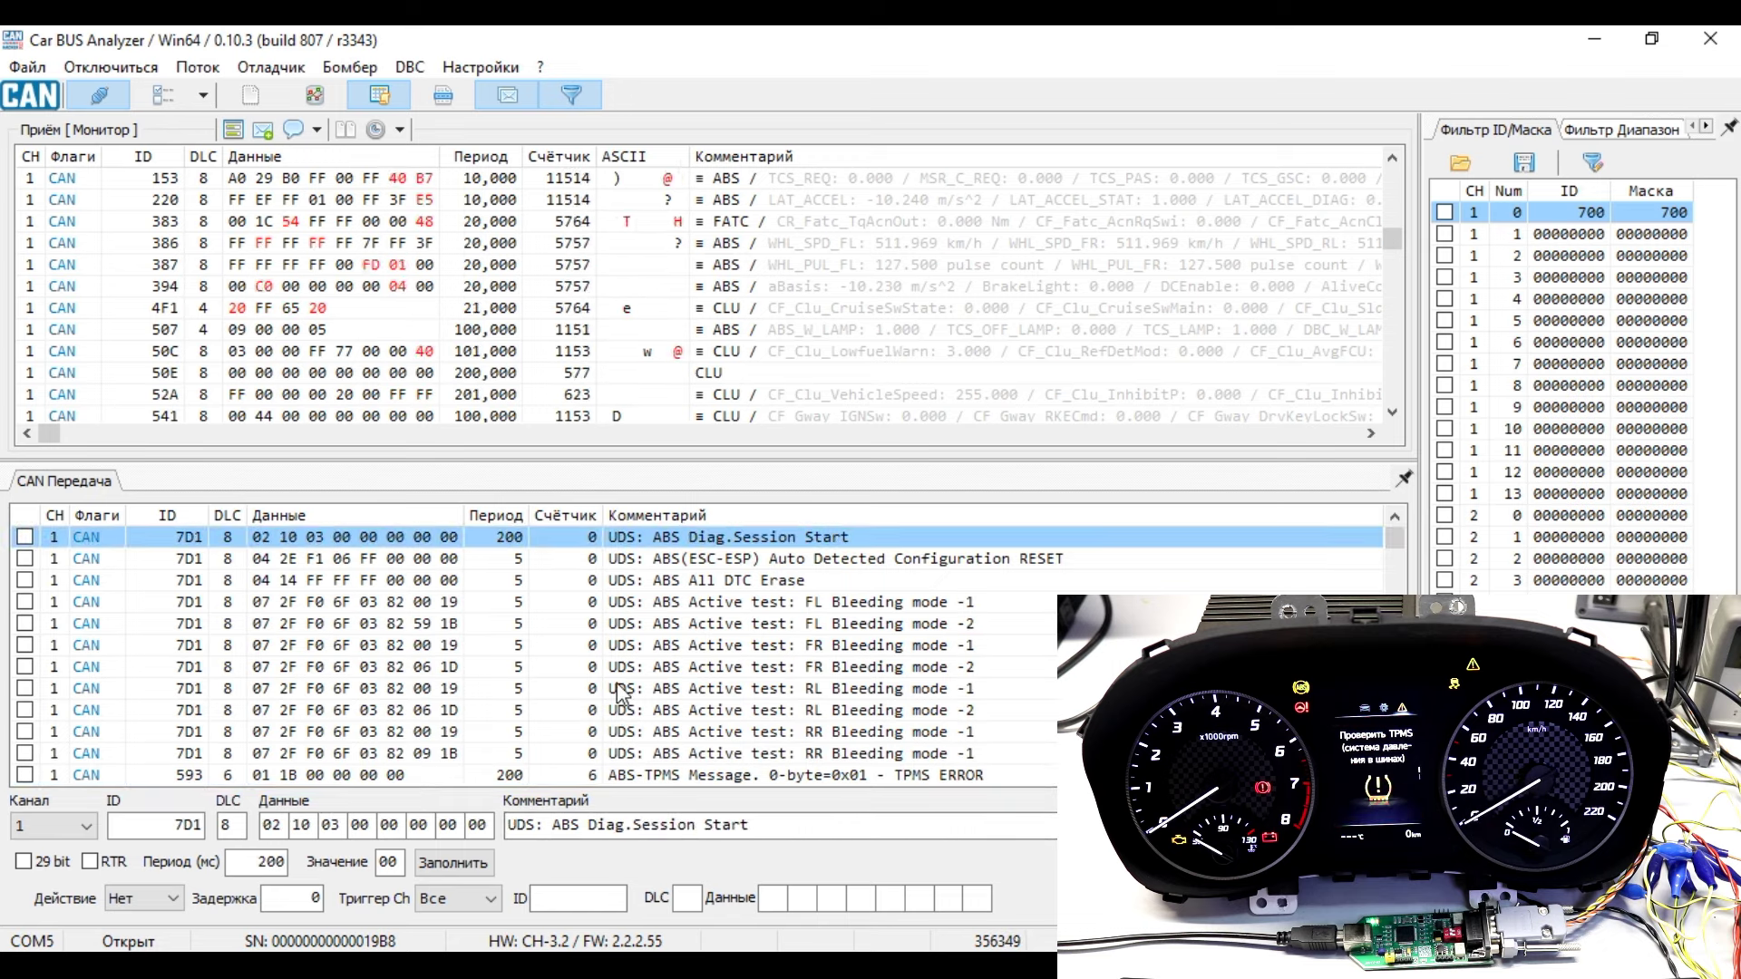
pyautogui.click(648, 606)
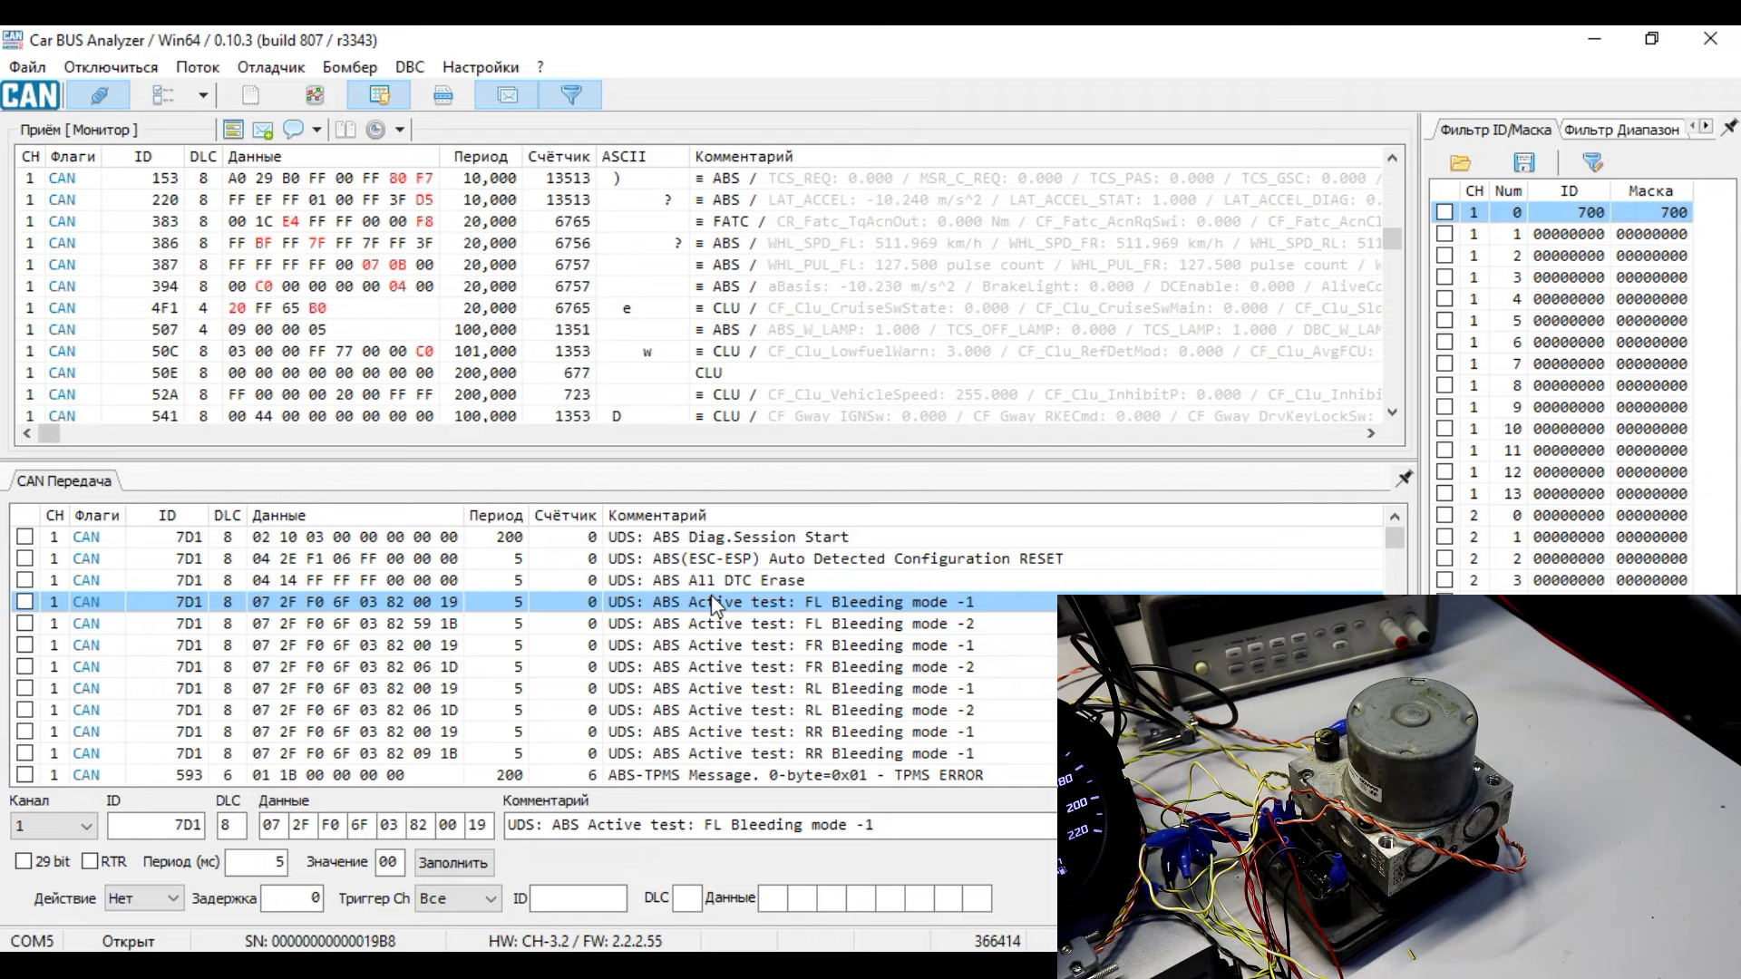
pyautogui.press('Up')
pyautogui.press('Up')
pyautogui.press('Up')
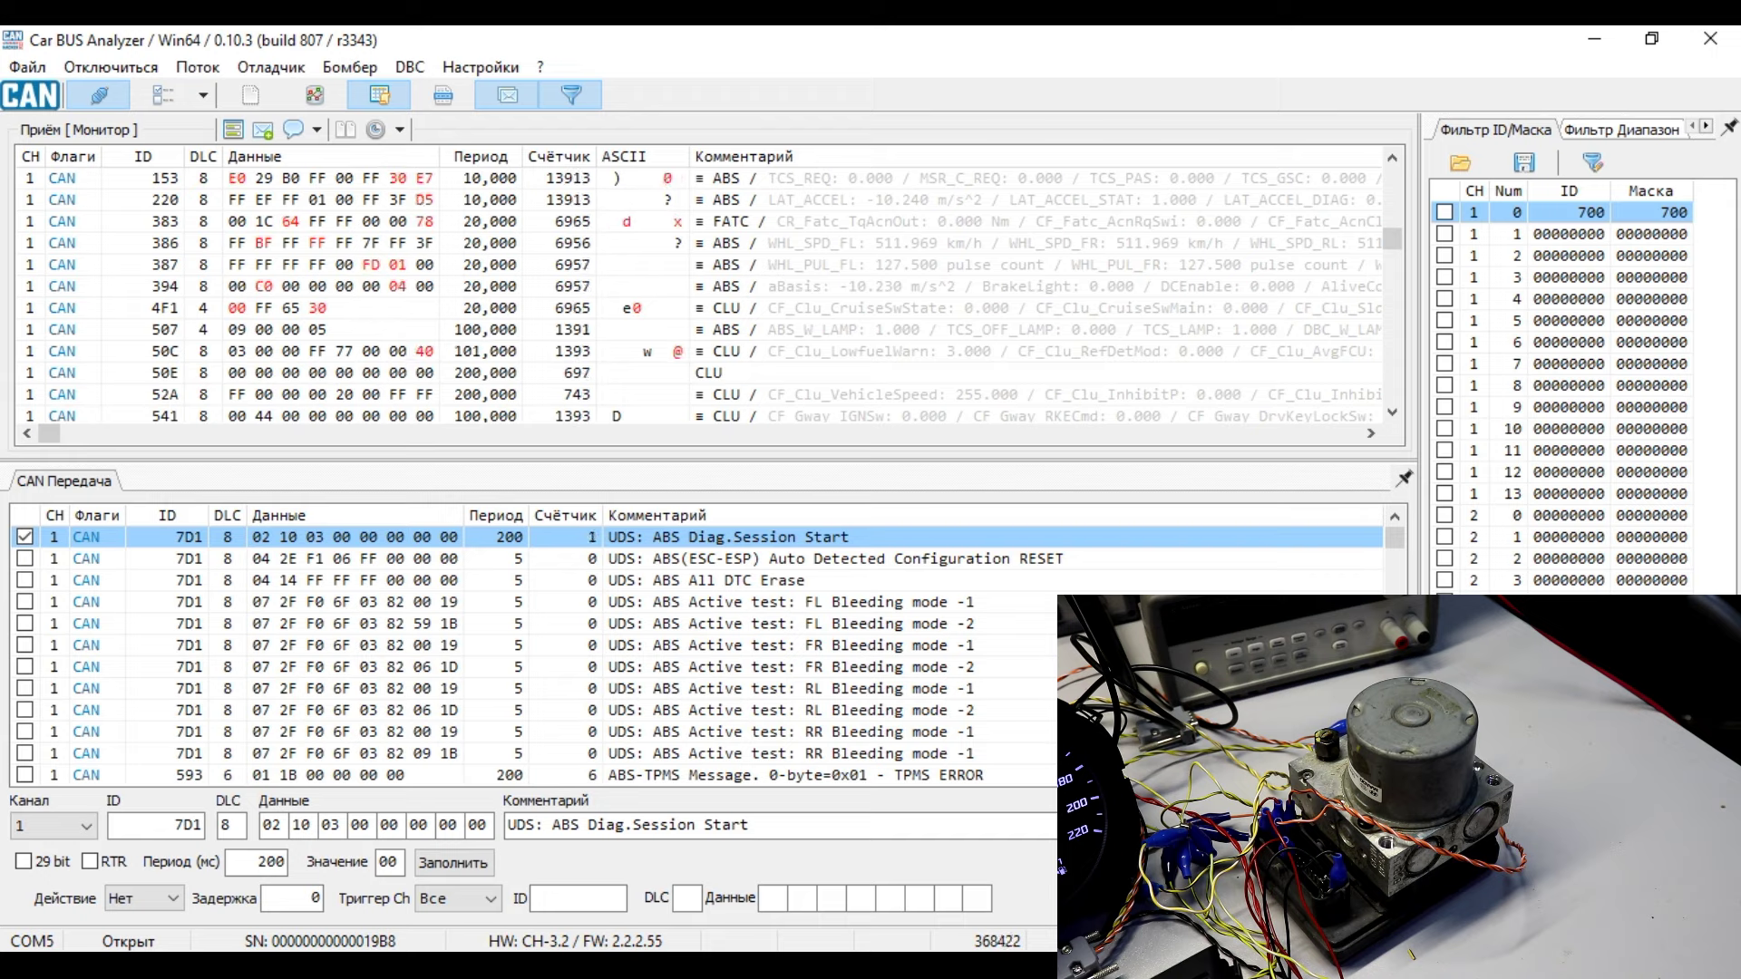
# Run the front-left bleeding active test by sending FL Bleeding mode -1 once and FL Bleeding mode -2 twice
pyautogui.click(761, 602)
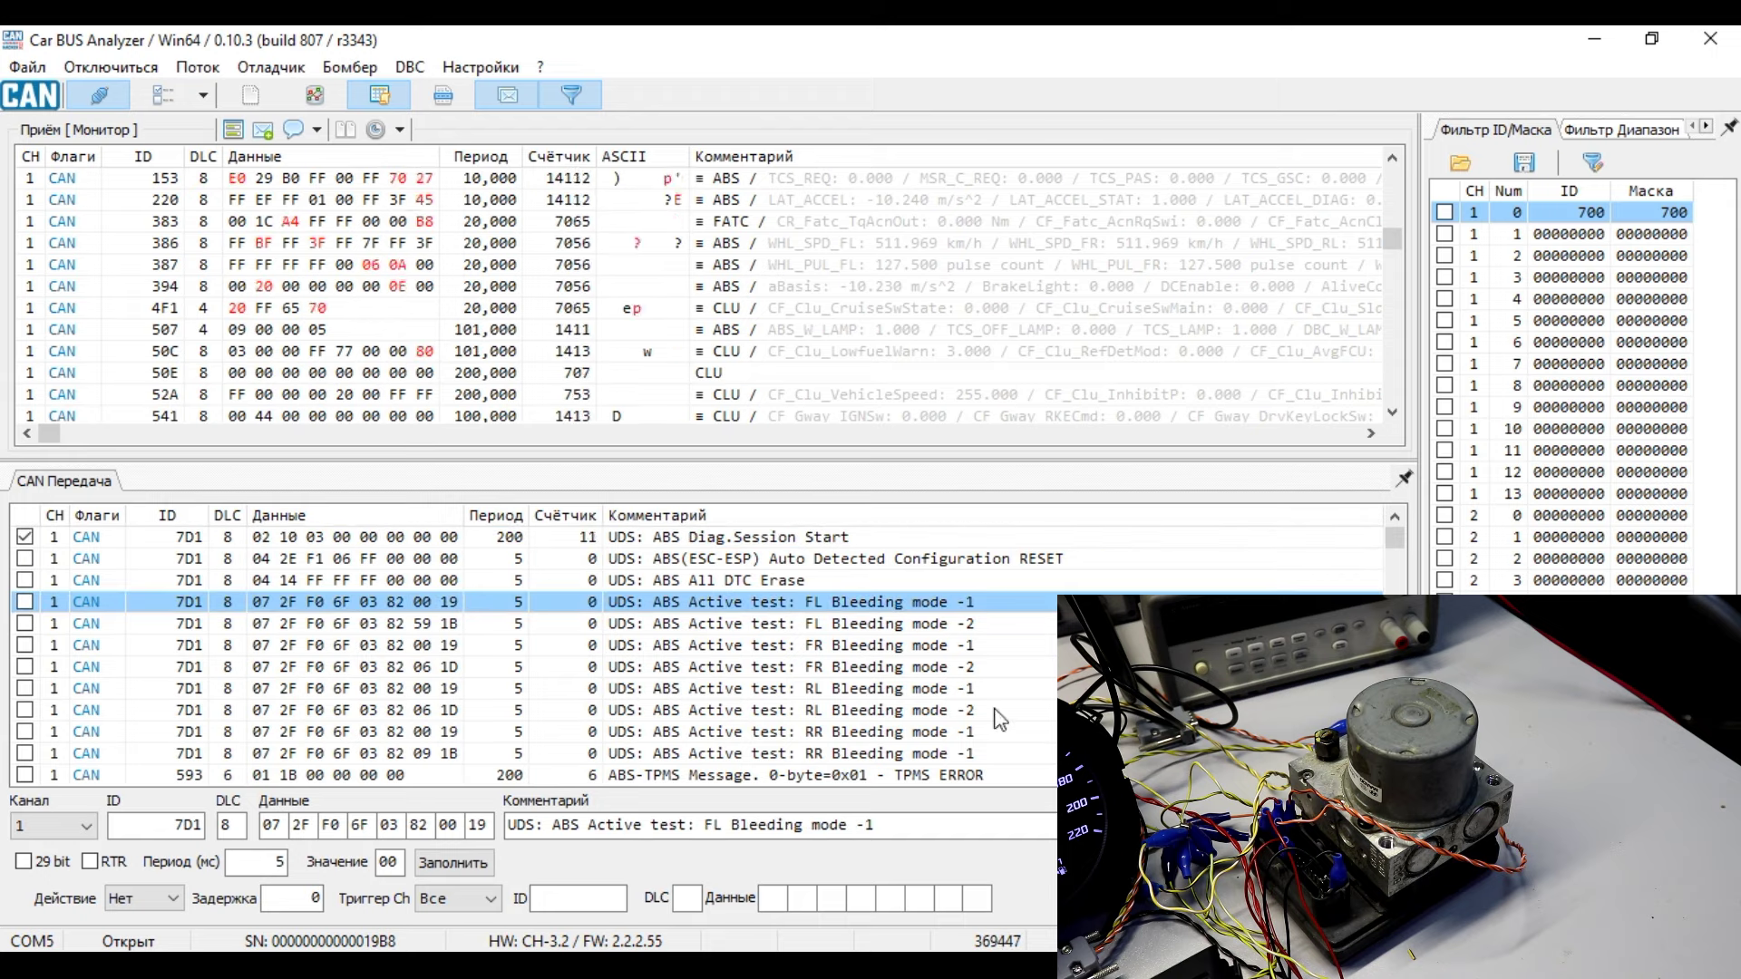
pyautogui.press('space')
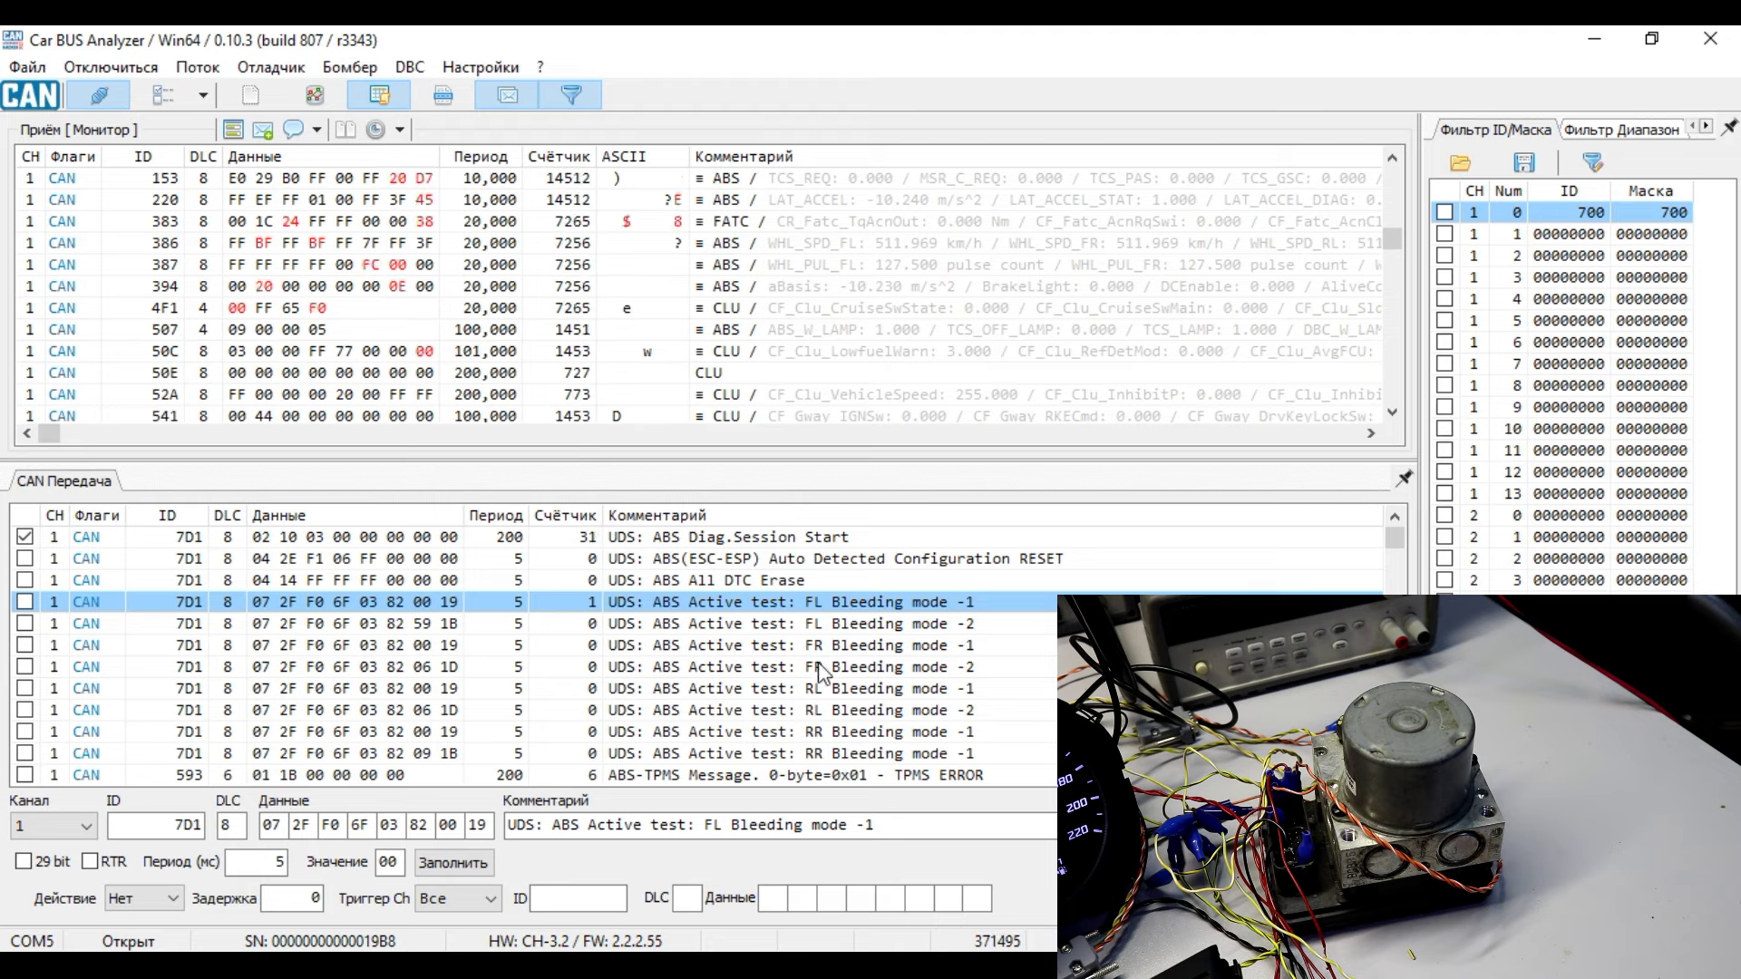
pyautogui.click(830, 629)
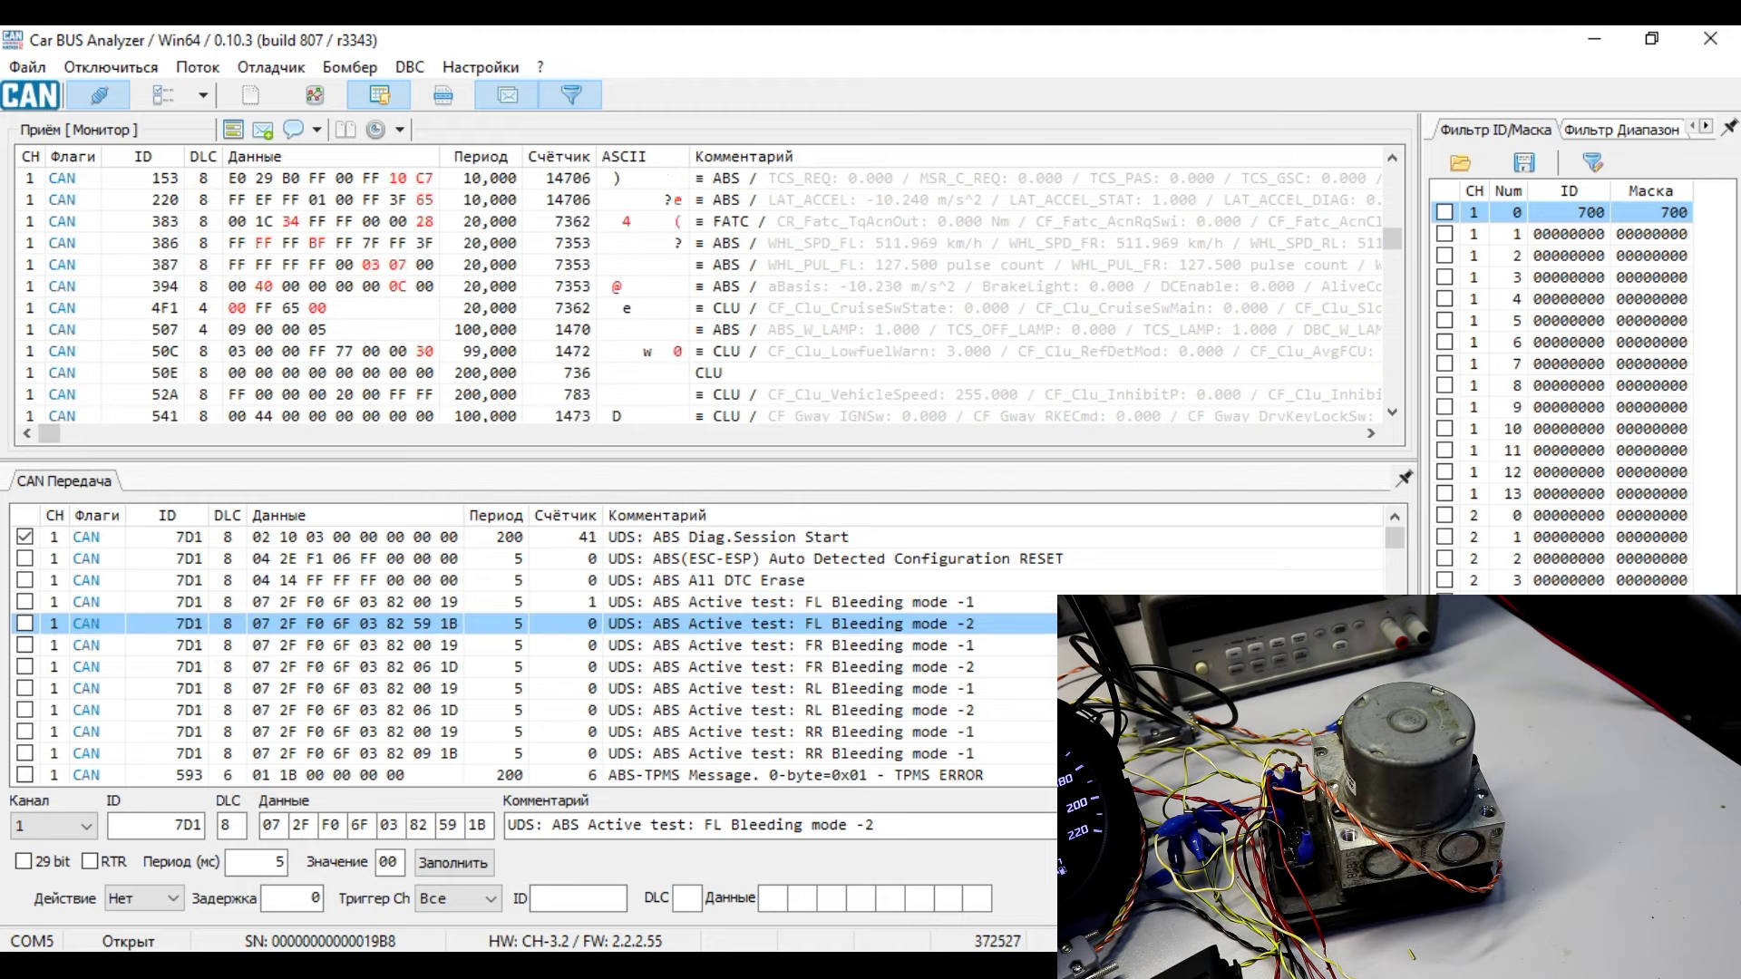
pyautogui.press('space')
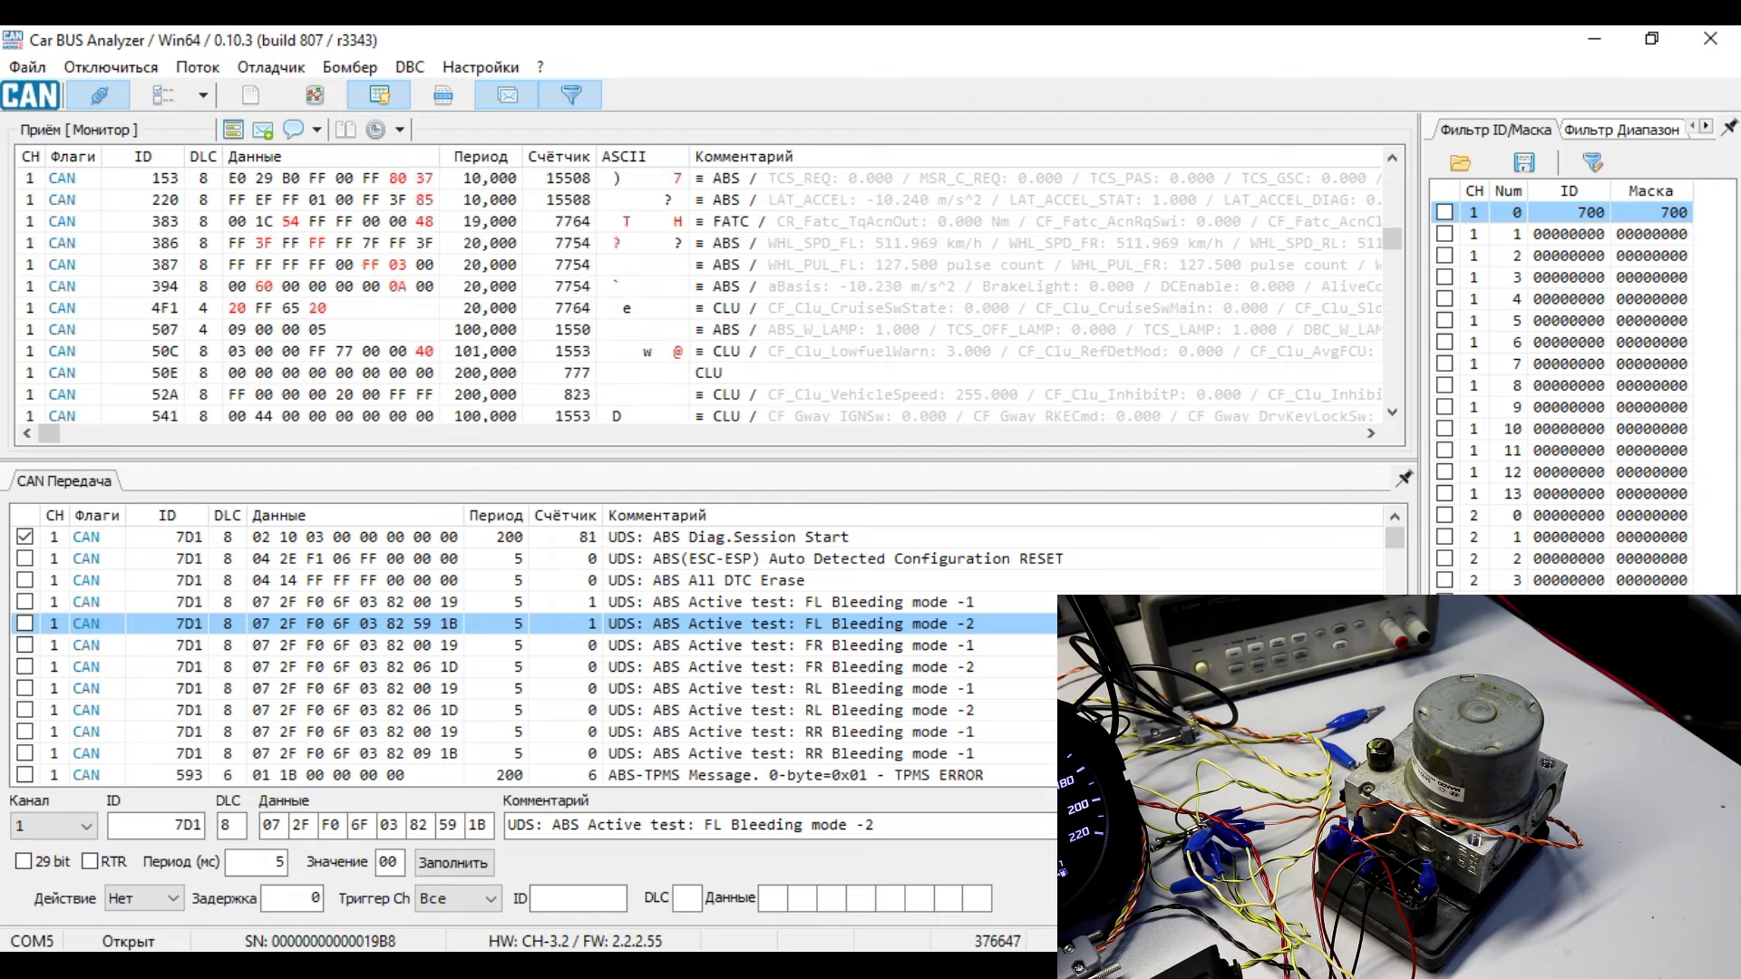
pyautogui.press('space')
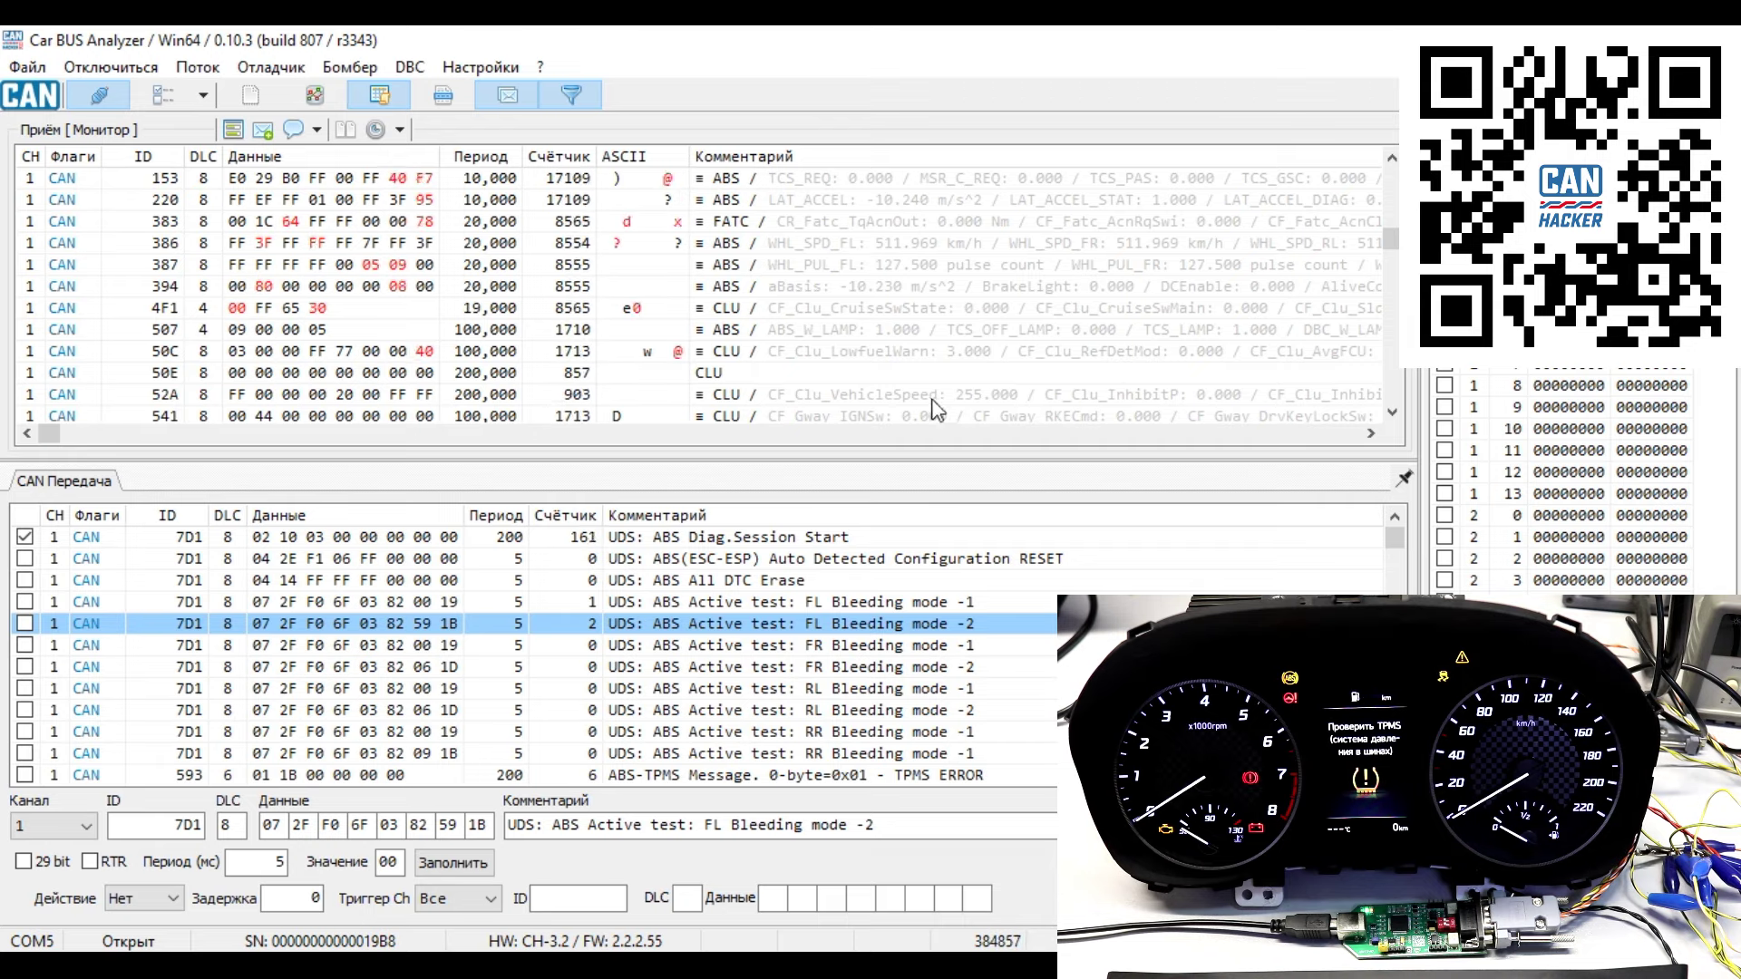
# Enlarge the receive monitor and expand the decoded TPMS signals of message 593, keeping them in view
pyautogui.click(880, 270)
pyautogui.moveTo(828, 460); pyautogui.dragTo(828, 561)
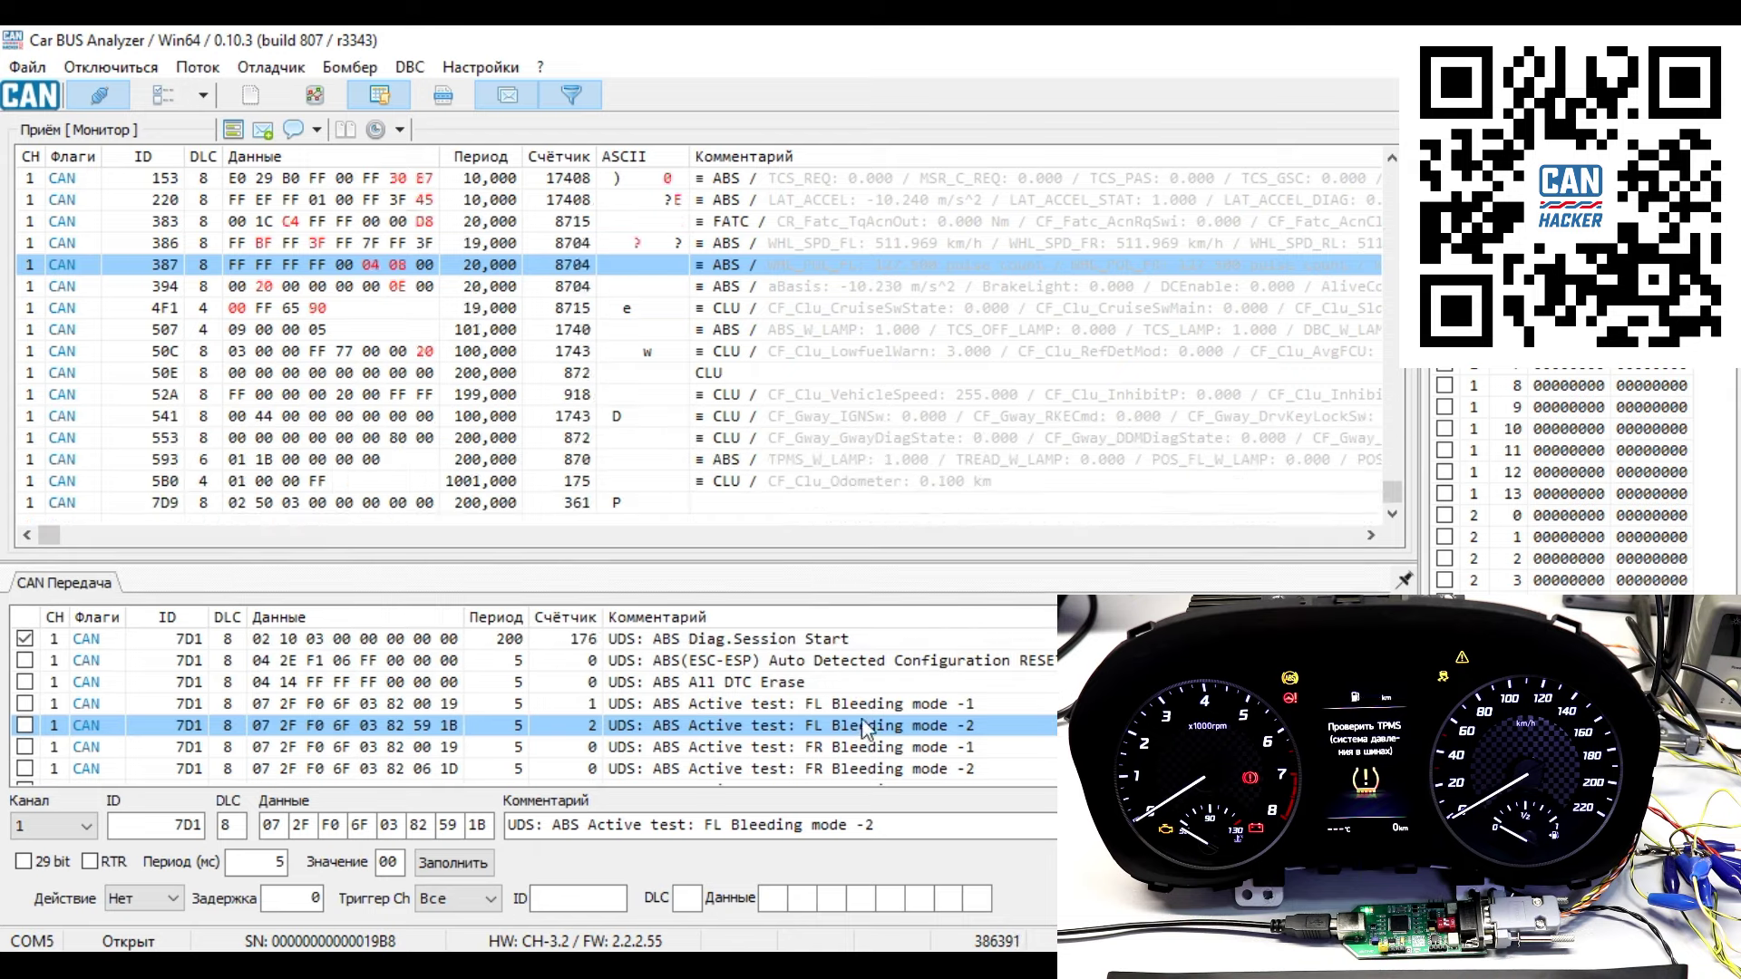
pyautogui.click(700, 460)
pyautogui.press('Up')
pyautogui.press('Up')
pyautogui.press('Up')
pyautogui.press('Up')
pyautogui.press('Up')
pyautogui.press('Up')
pyautogui.press('Up')
pyautogui.press('Up')
pyautogui.press('Up')
pyautogui.press('Up')
pyautogui.press('Up')
pyautogui.press('Up')
pyautogui.press('Up')
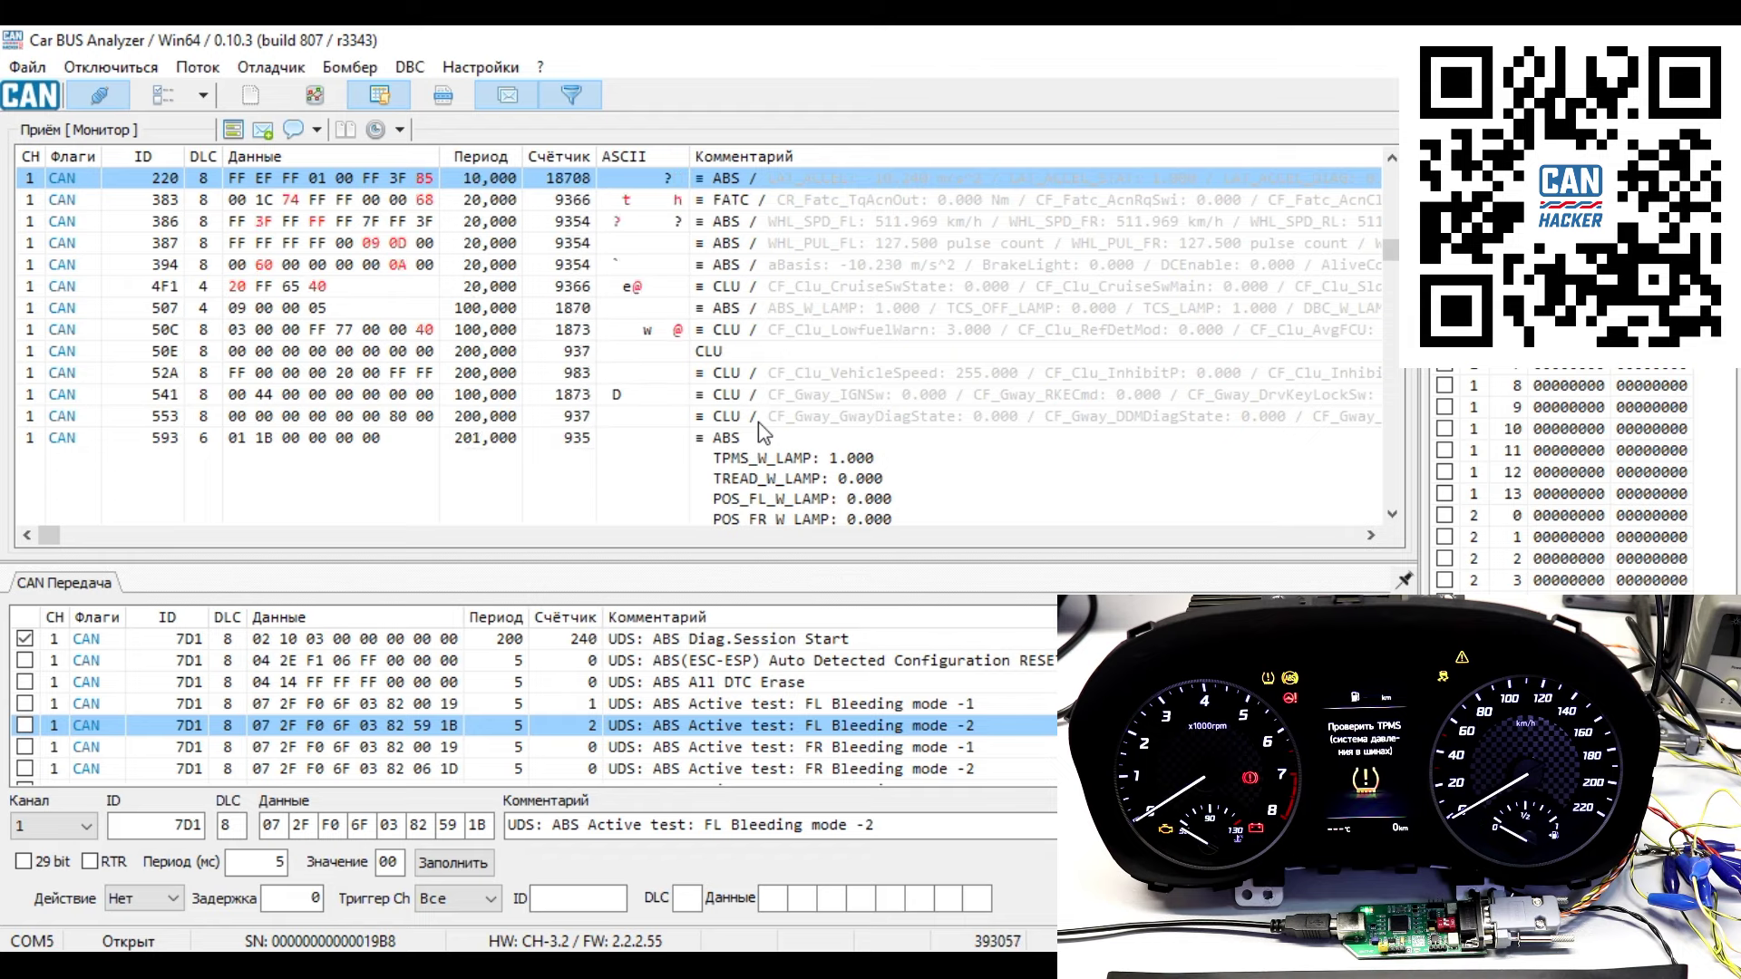
# Select the ABS(ESC-ESP) Auto Detected Configuration RESET request while the diagnostic session keeps running
pyautogui.click(845, 639)
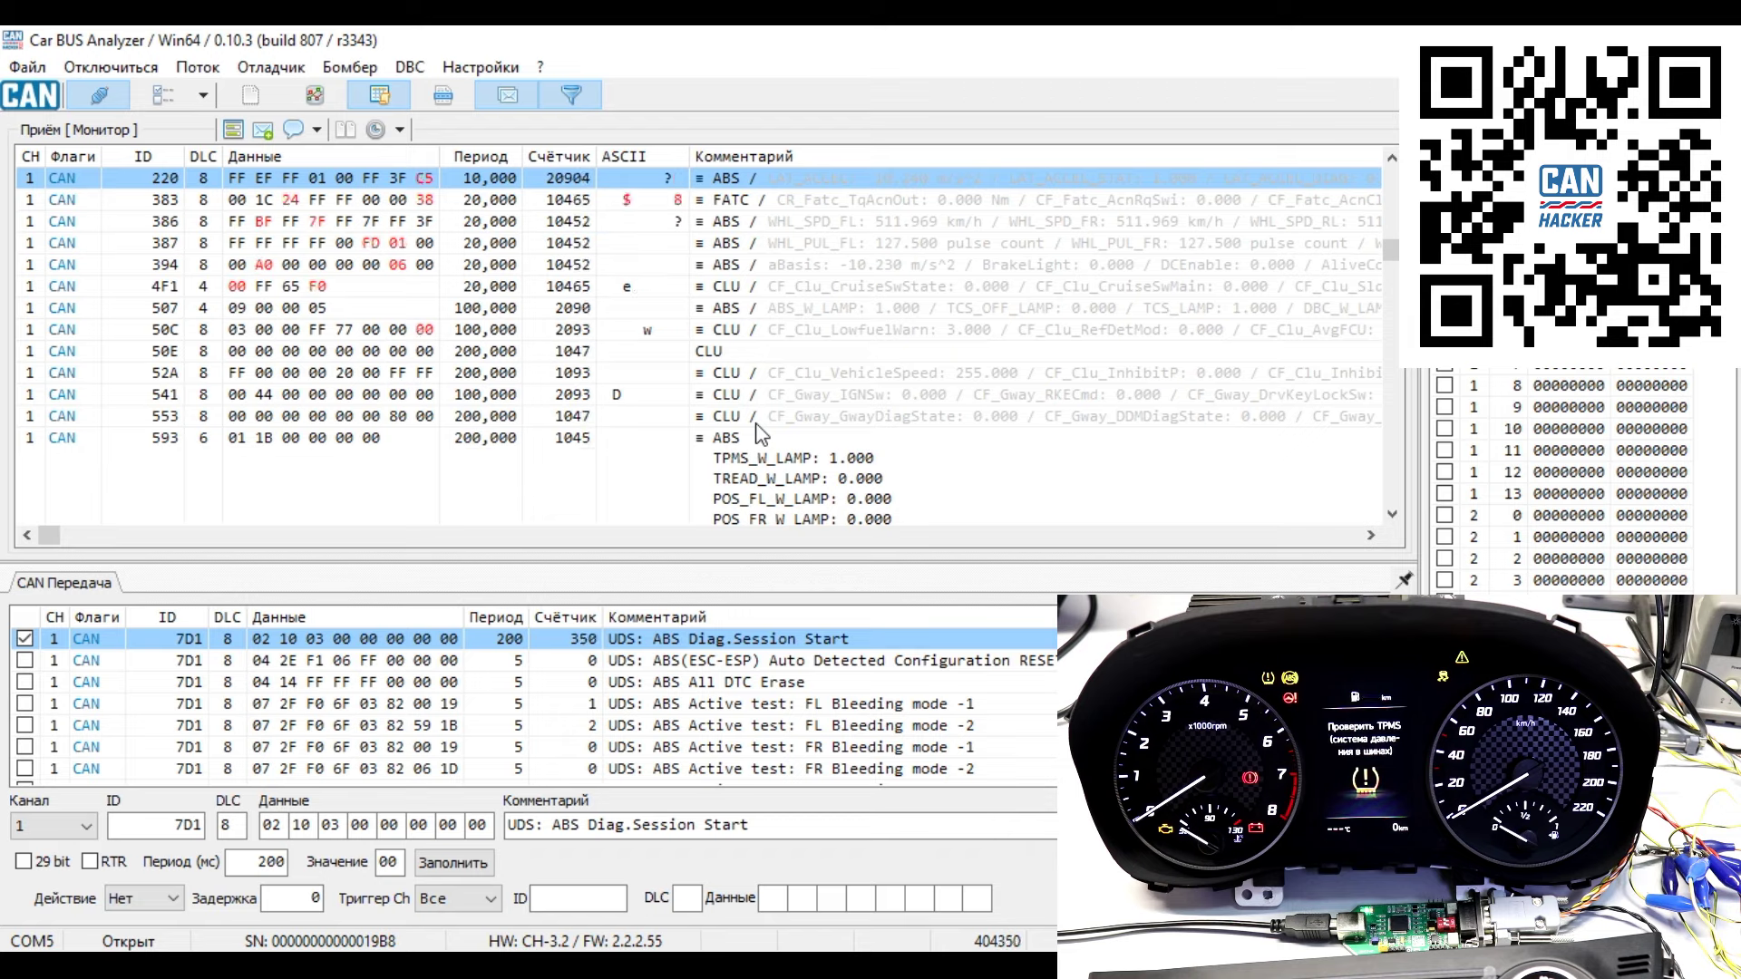
pyautogui.click(740, 666)
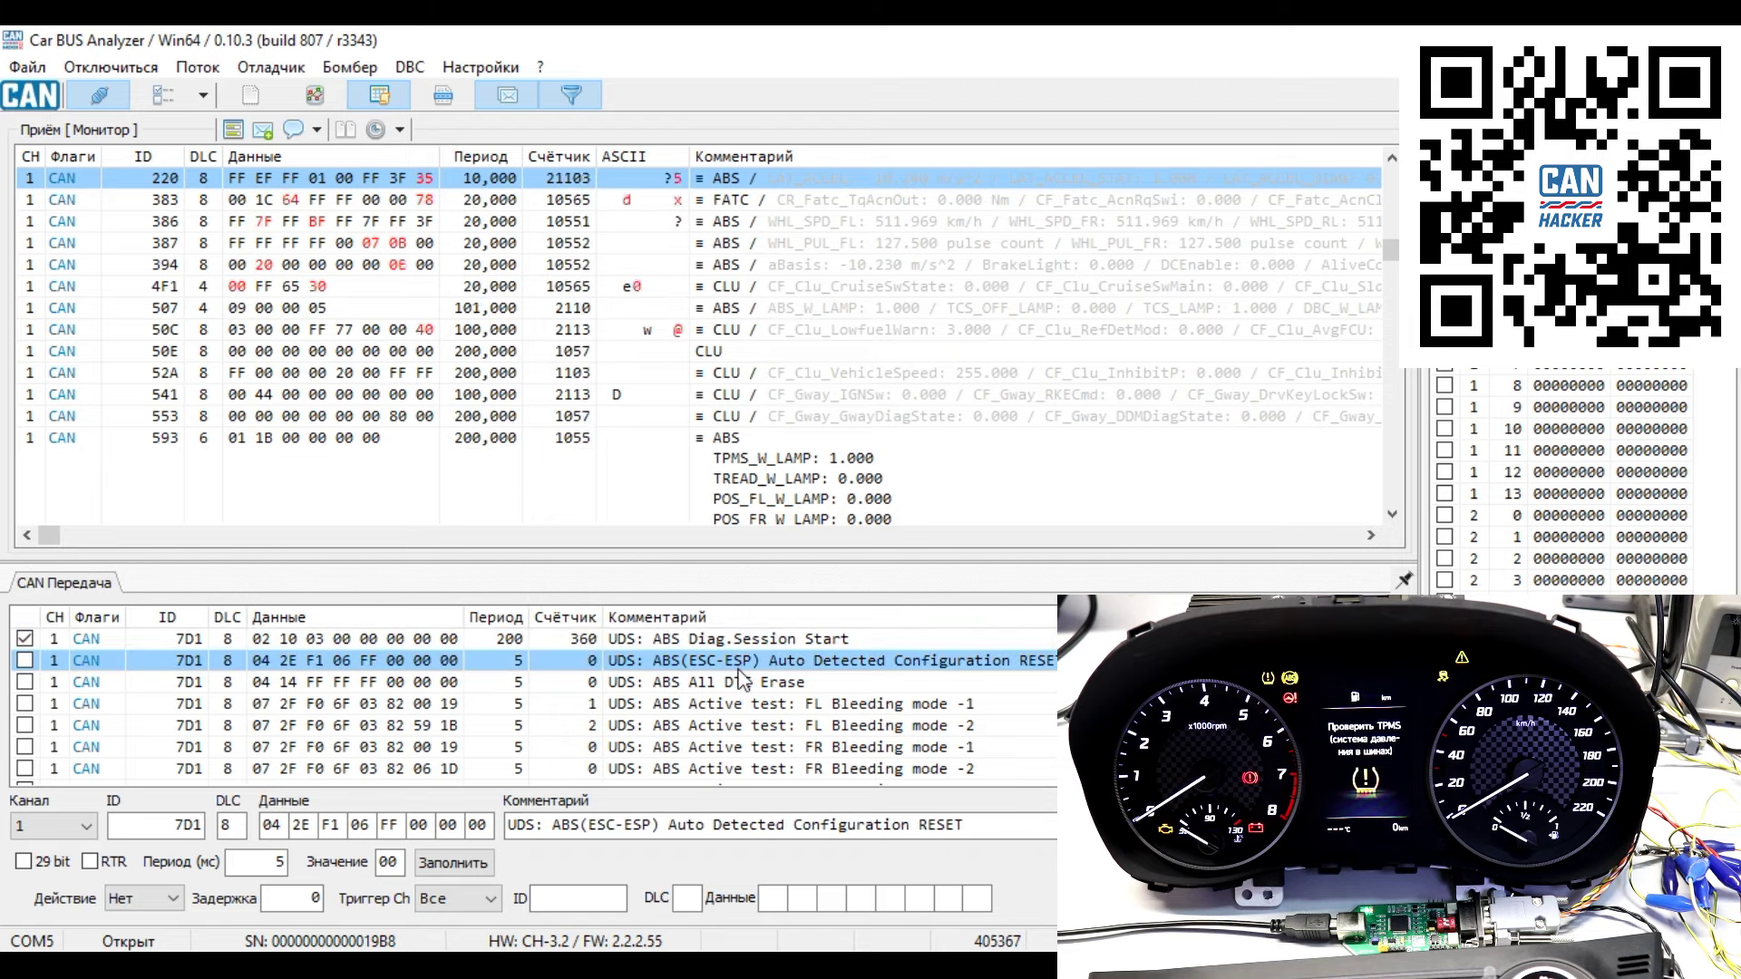